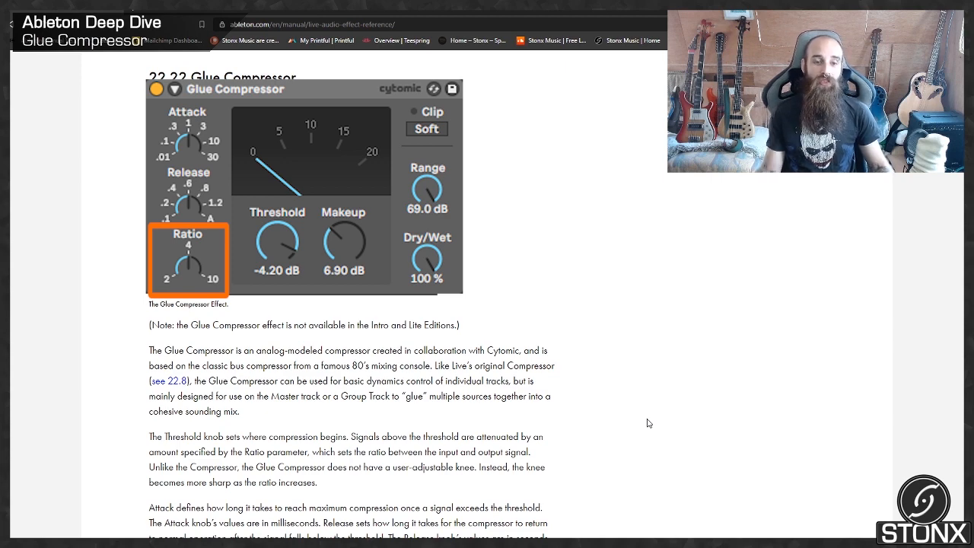
# Read the Glue Compressor section of the Live manual, from its main controls through the sidechain parameters to the context menu options.
pyautogui.scroll(-2, 647, 423)
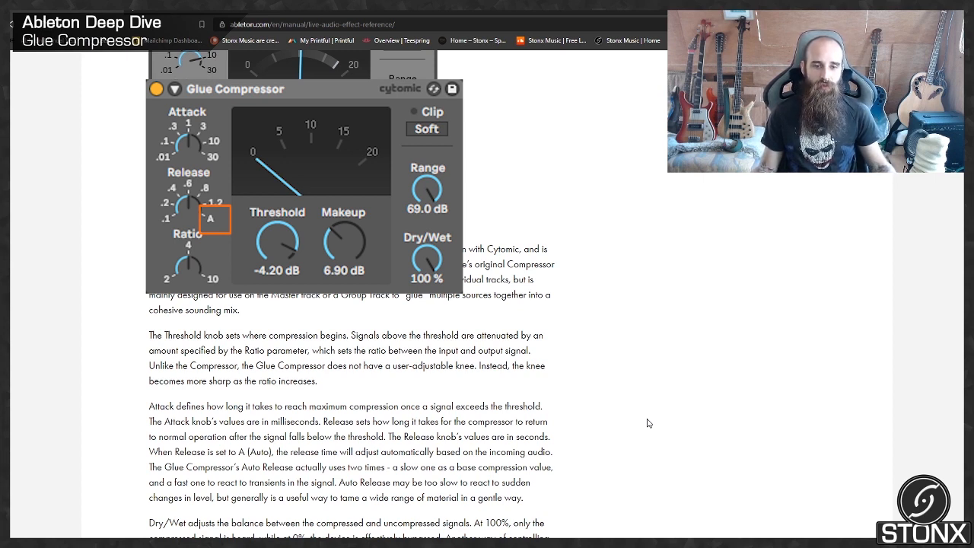
pyautogui.scroll(-2, 648, 423)
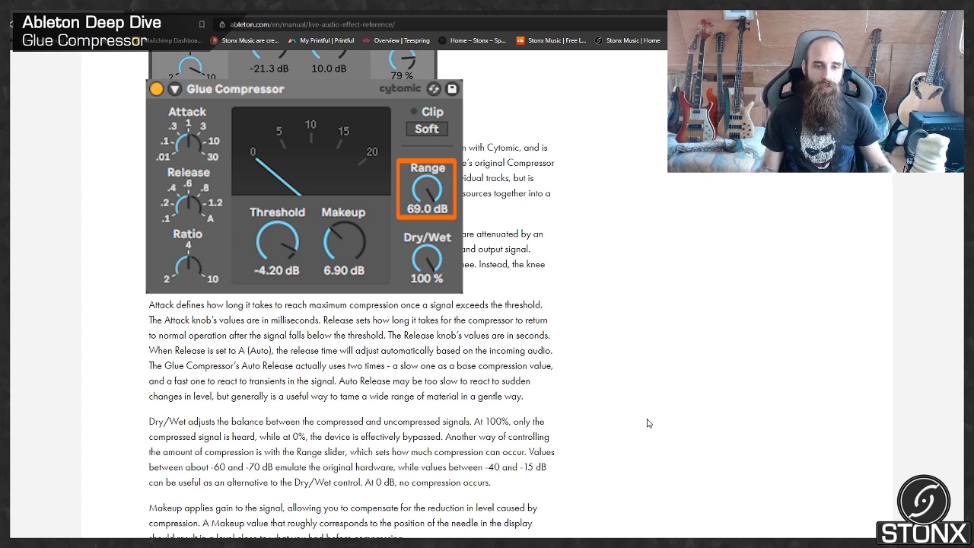
pyautogui.scroll(-1, 647, 423)
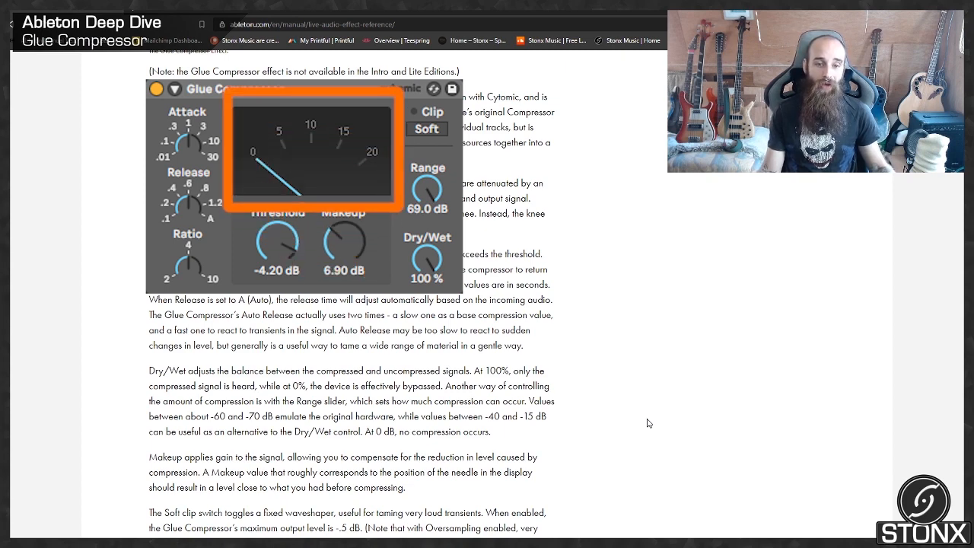
pyautogui.scroll(-1, 648, 423)
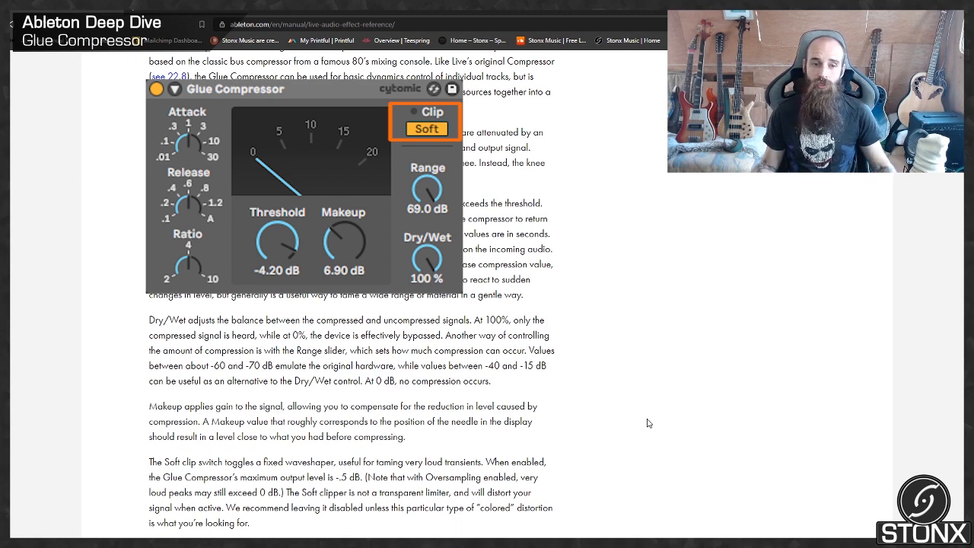
pyautogui.scroll(-2, 647, 423)
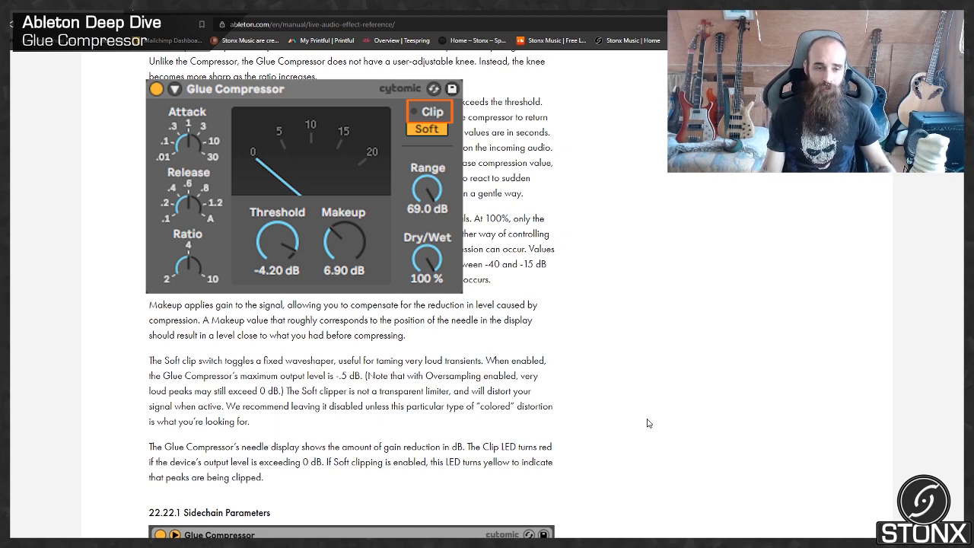
pyautogui.scroll(-3, 647, 423)
pyautogui.scroll(-1, 647, 423)
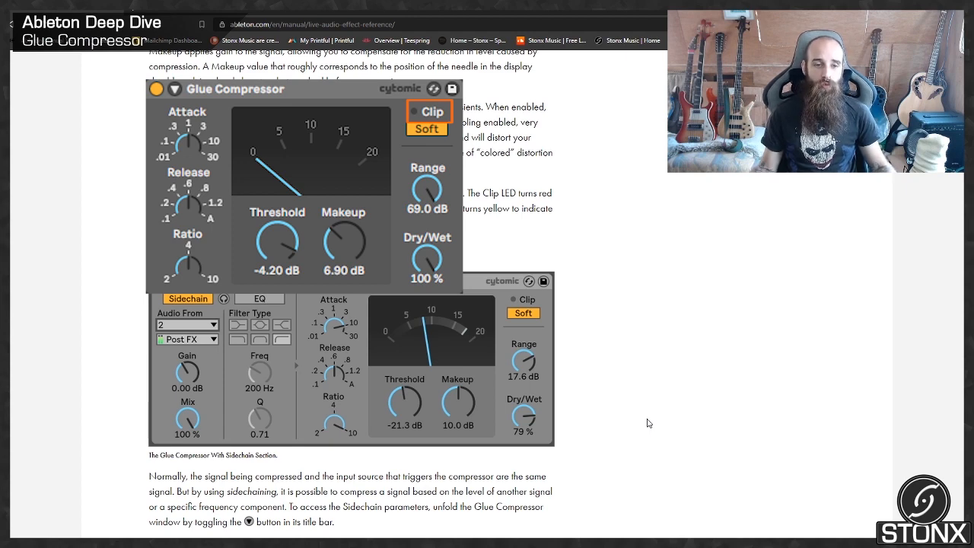
pyautogui.scroll(-1, 648, 423)
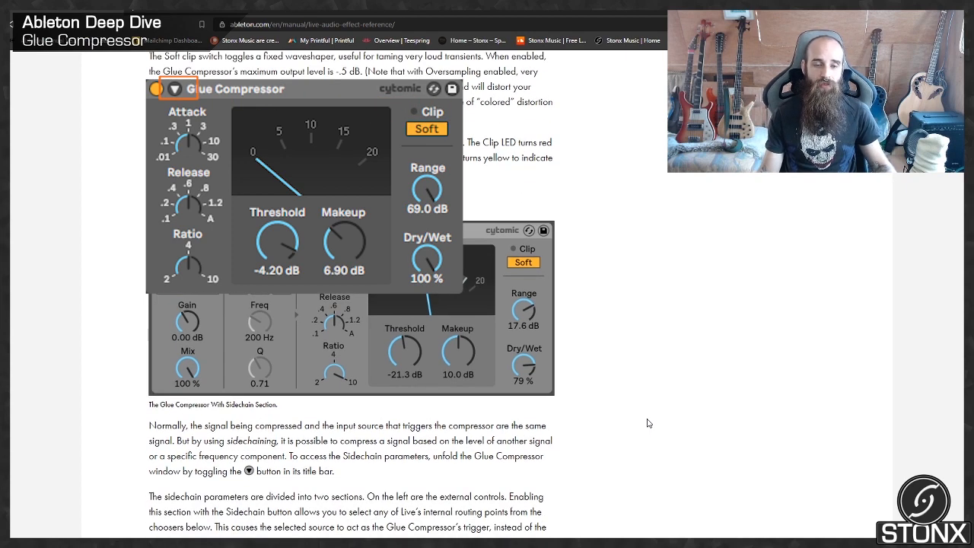
pyautogui.scroll(-2, 647, 423)
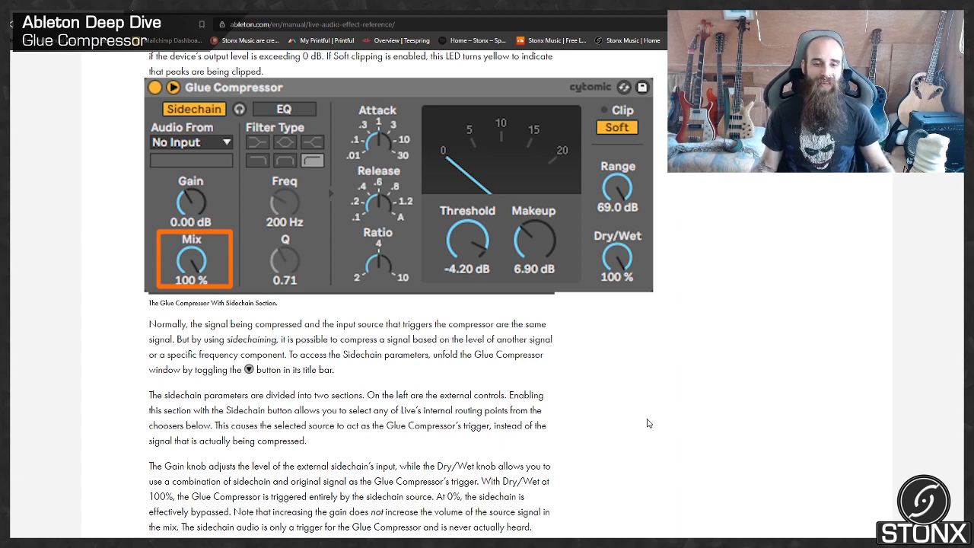
pyautogui.scroll(-5, 647, 423)
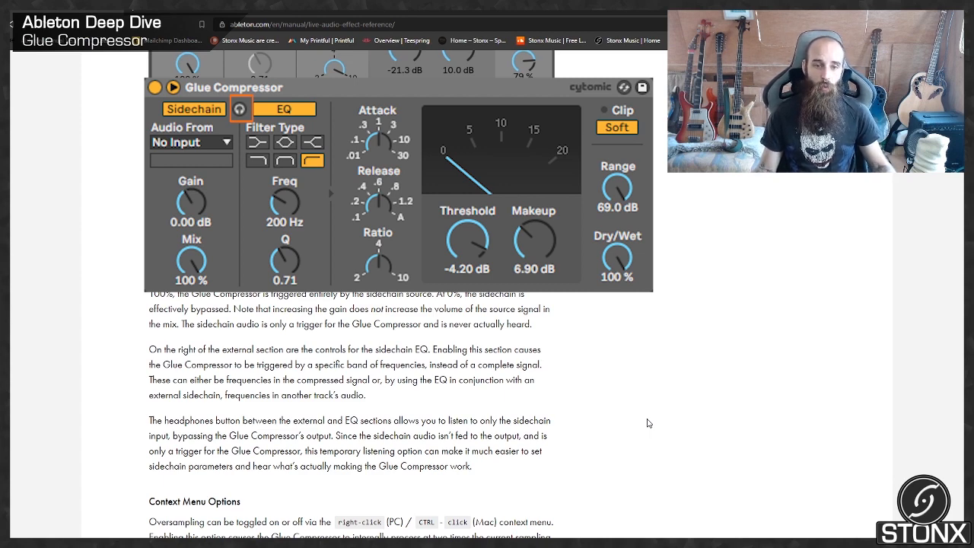
pyautogui.scroll(-3, 648, 423)
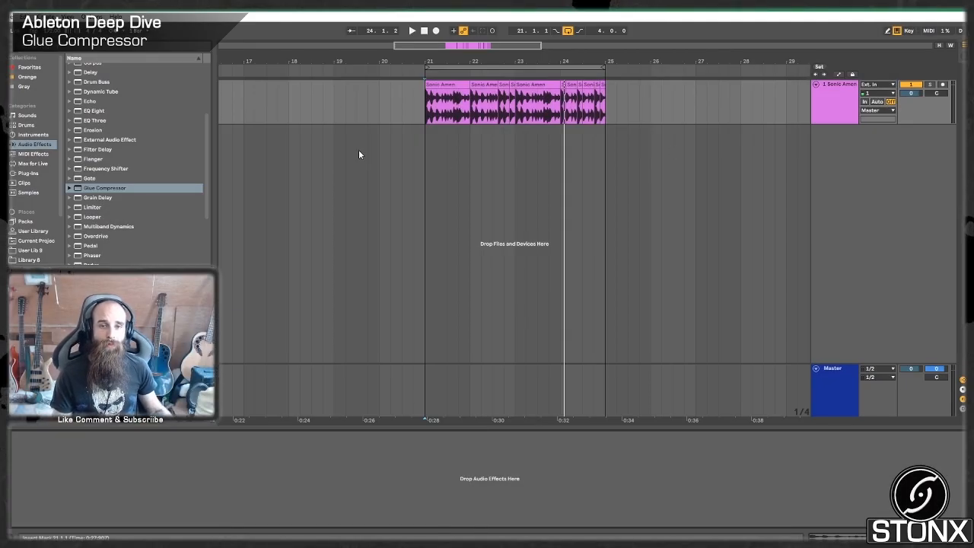
# Add a Glue Compressor from the audio effects to the Sonic Amen track.
pyautogui.moveTo(115, 186); pyautogui.dragTo(176, 500)
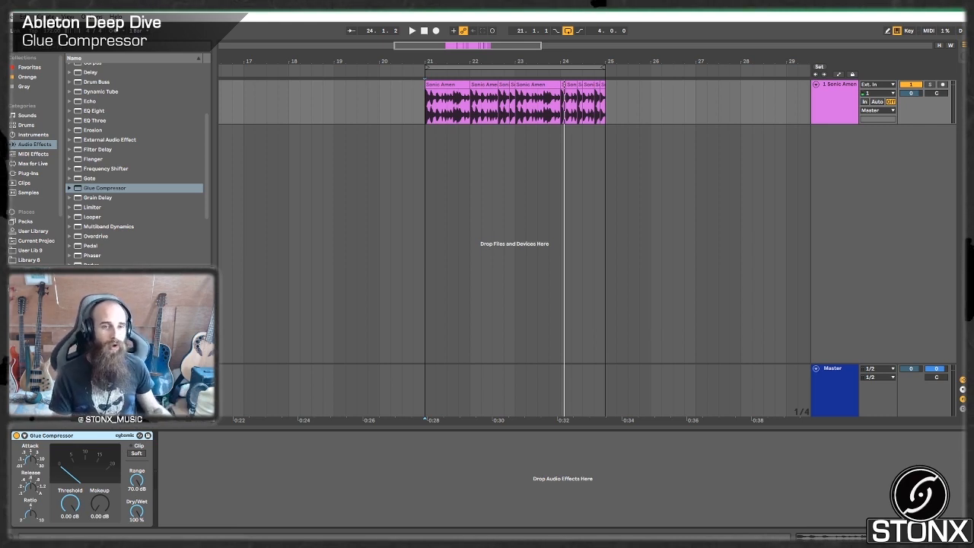
pyautogui.scroll(5, 98, 142)
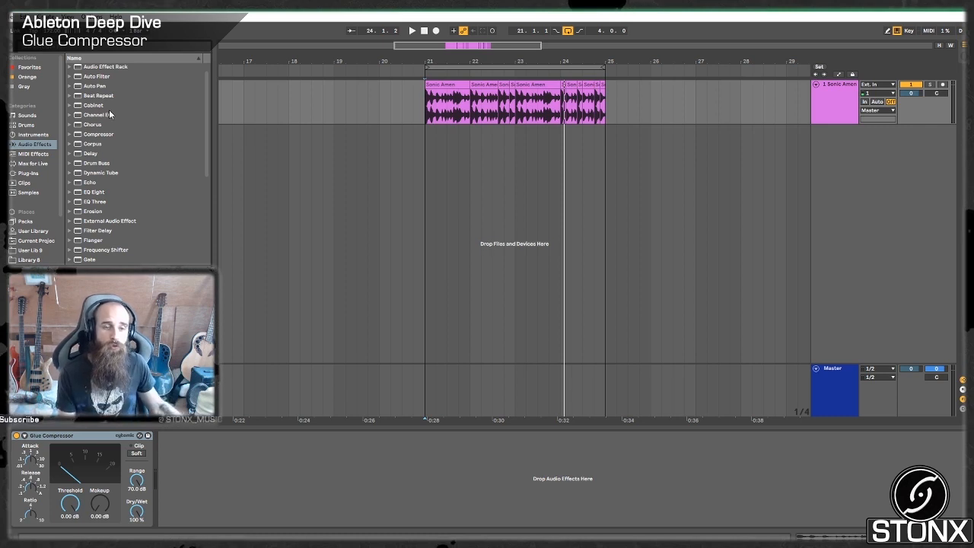
pyautogui.click(157, 262)
pyautogui.scroll(-5, 158, 262)
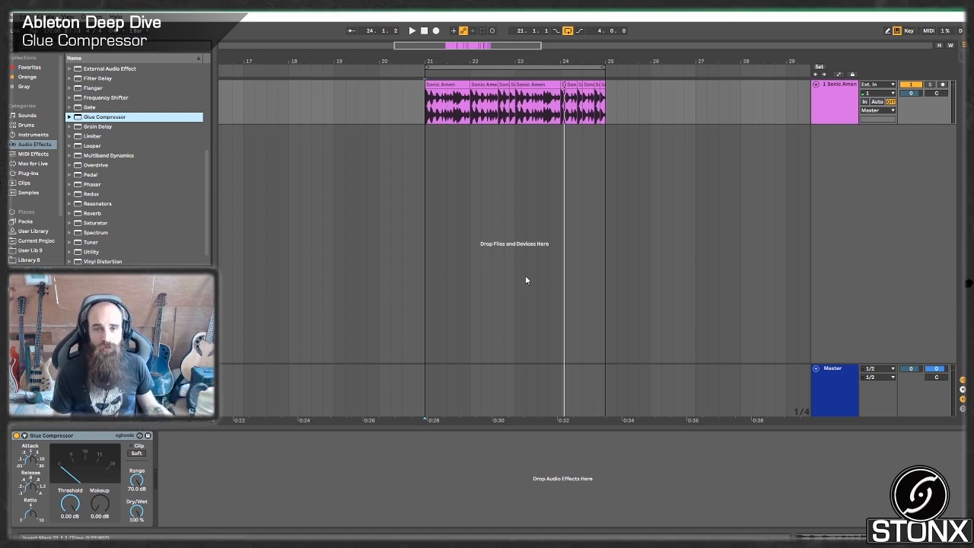
# Enable oversampling on the Glue Compressor and save this configuration as its default preset.
pyautogui.click(442, 93)
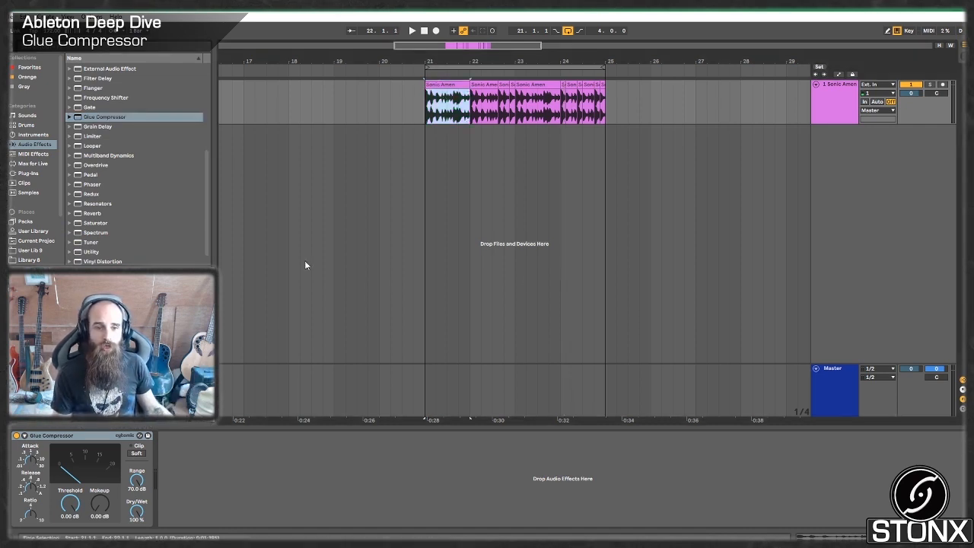
pyautogui.rightClick(70, 436)
pyautogui.click(79, 425)
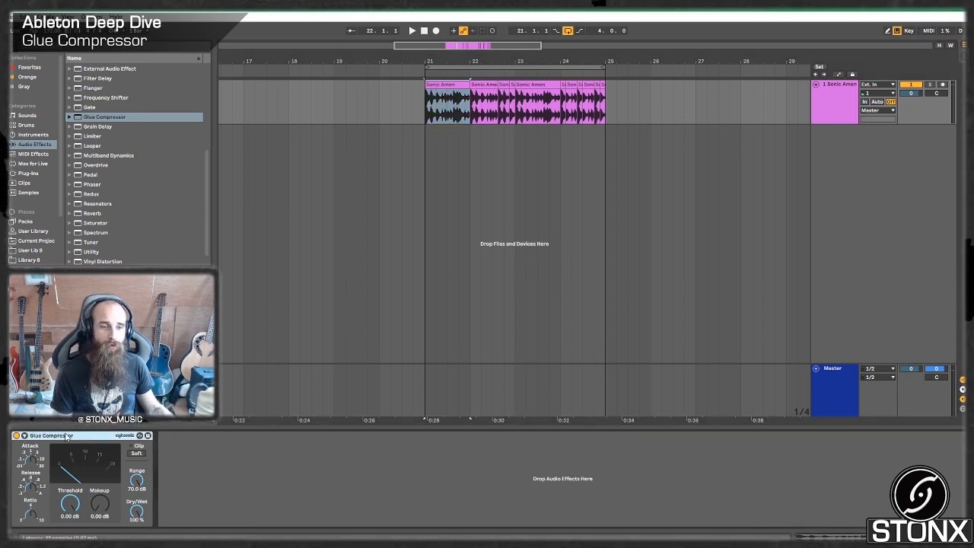
pyautogui.rightClick(67, 435)
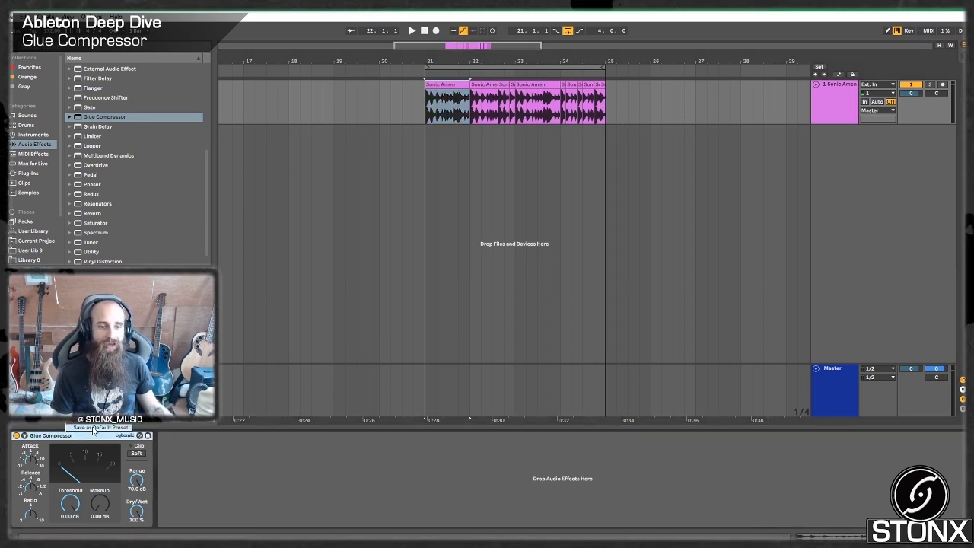
pyautogui.click(92, 428)
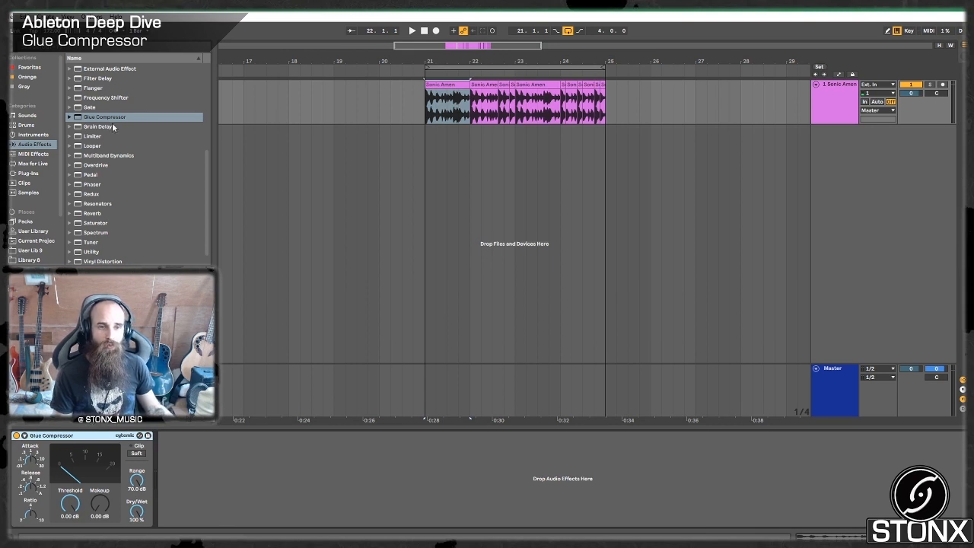
# Add a second Glue Compressor after the first, check its oversampling option, and delete it again.
pyautogui.moveTo(111, 120); pyautogui.dragTo(218, 444)
pyautogui.rightClick(218, 440)
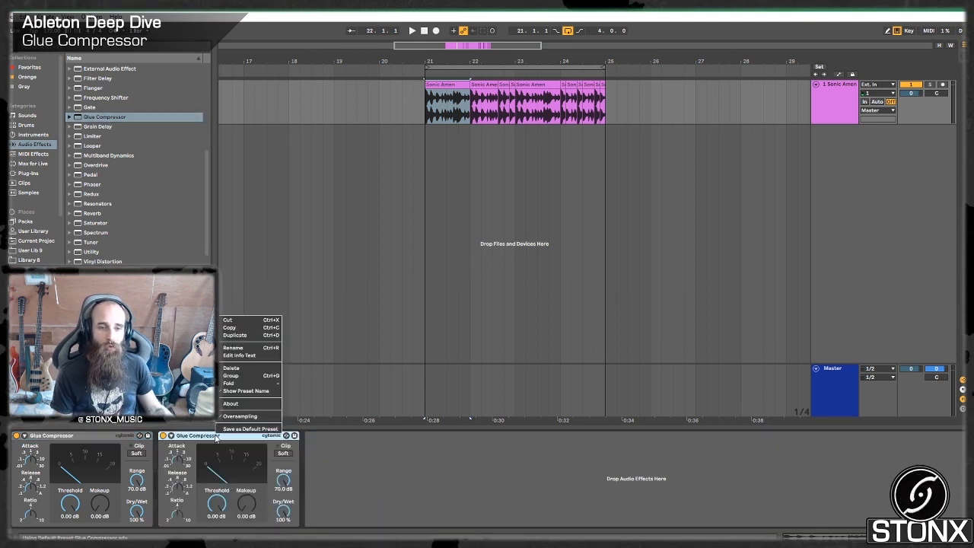
pyautogui.click(282, 418)
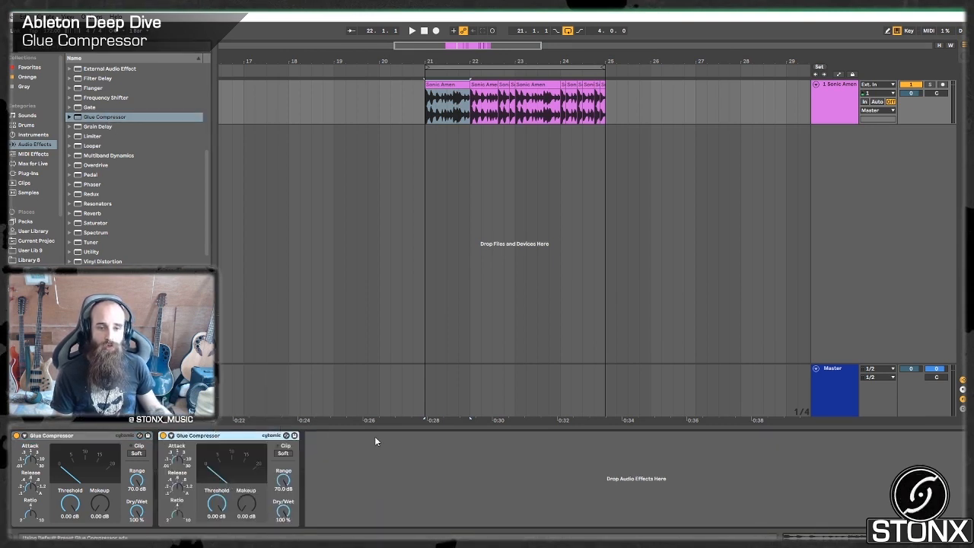
pyautogui.rightClick(239, 437)
pyautogui.click(255, 373)
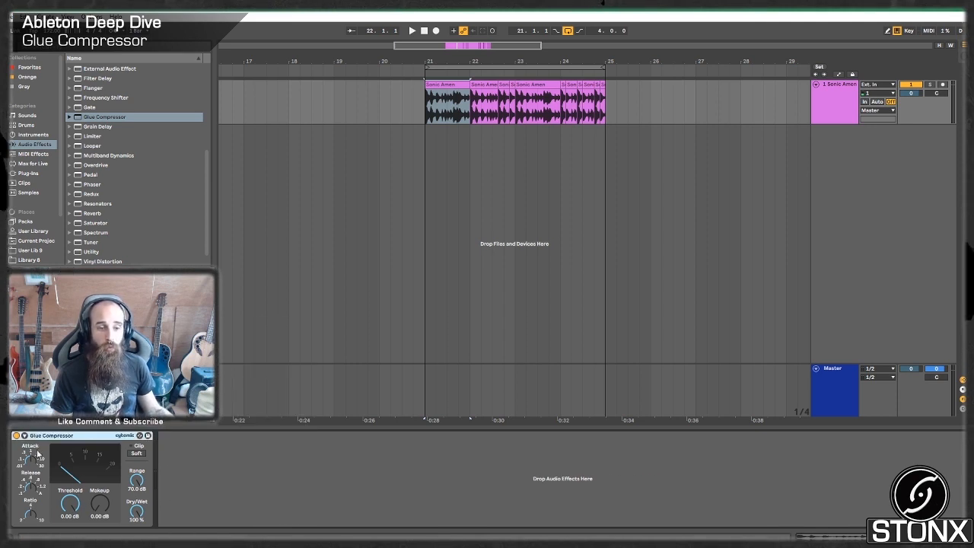
# Lower the Glue Compressor's threshold to -10.2 dB and play the drum loop to hear the compression.
pyautogui.press('space')
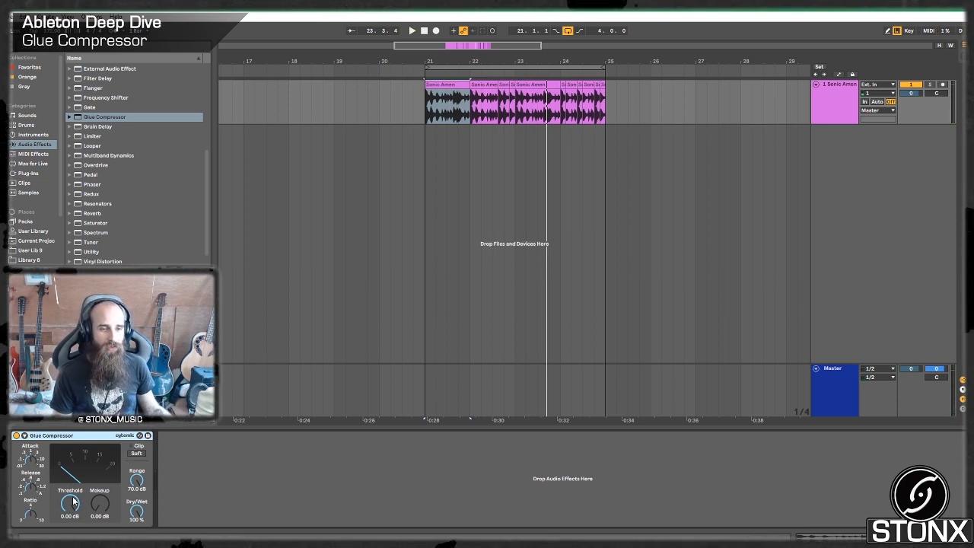
pyautogui.moveTo(71, 502); pyautogui.dragTo(71, 532)
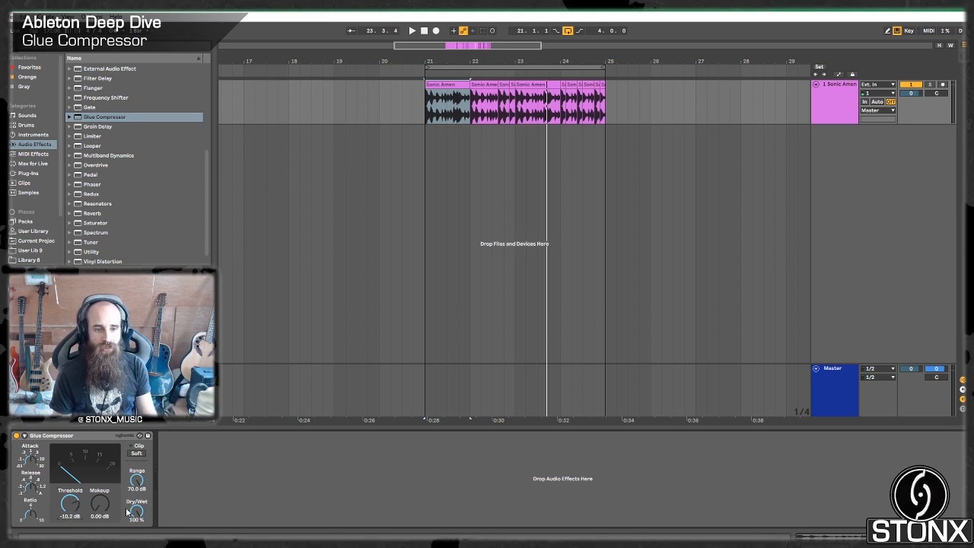
pyautogui.press('space')
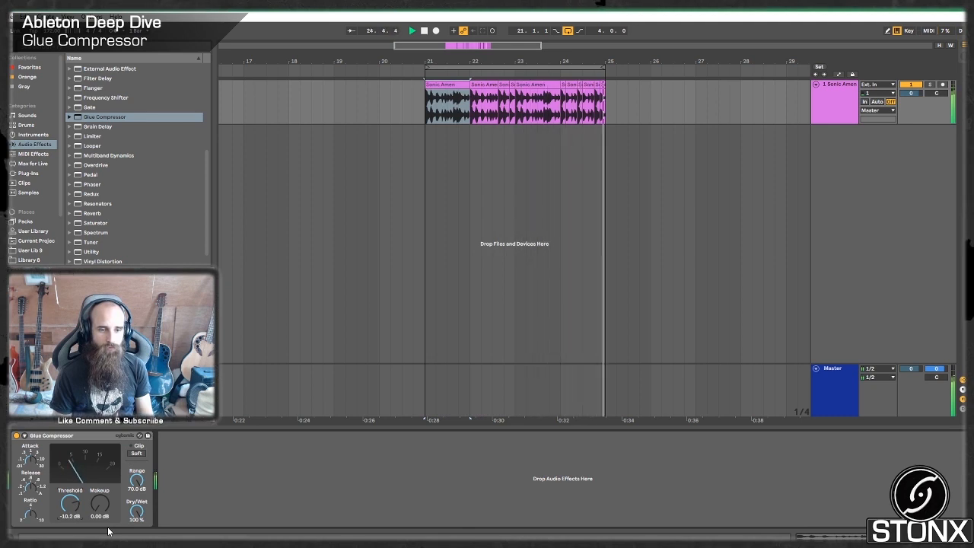
pyautogui.press('space')
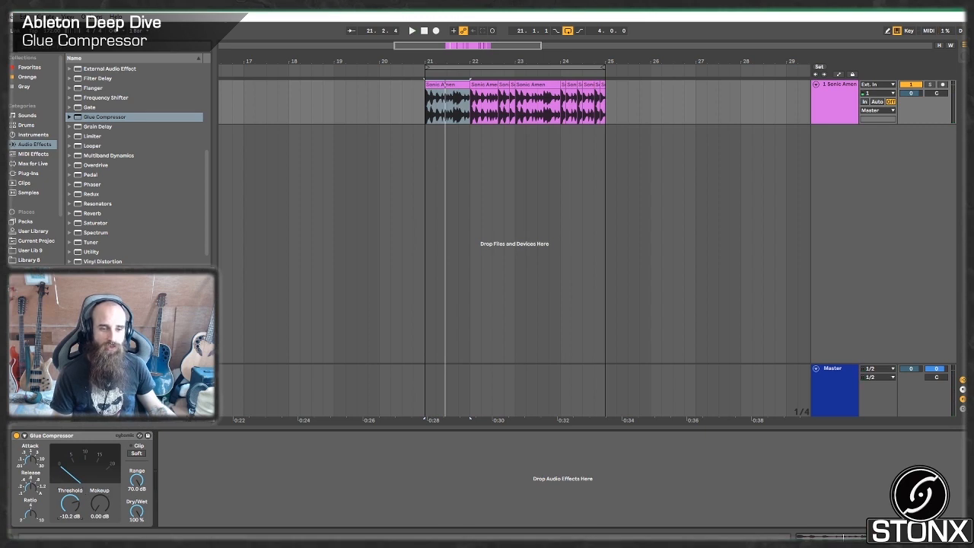
# Turn on Soft clipping in the Glue Compressor and play the drum loop with it.
pyautogui.press('z')
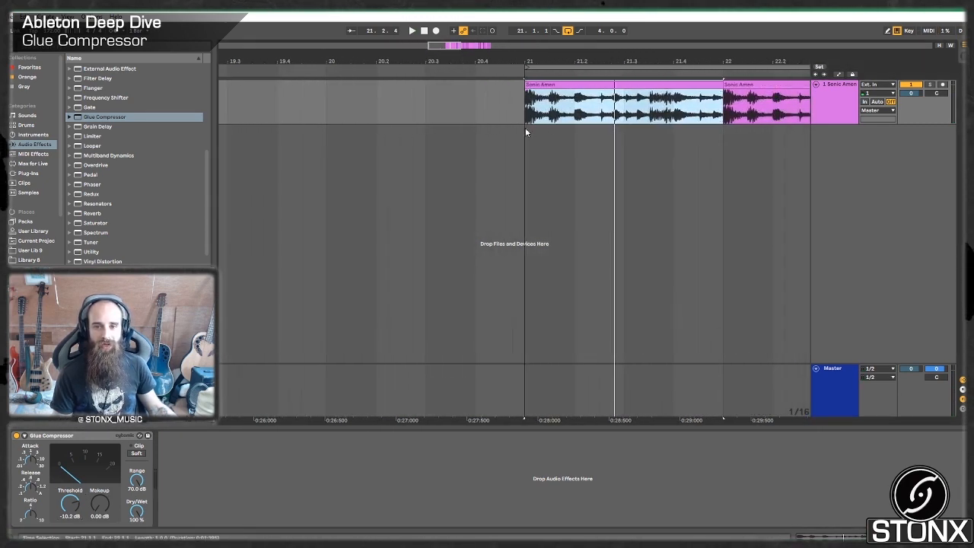
pyautogui.moveTo(452, 44); pyautogui.dragTo(478, 17)
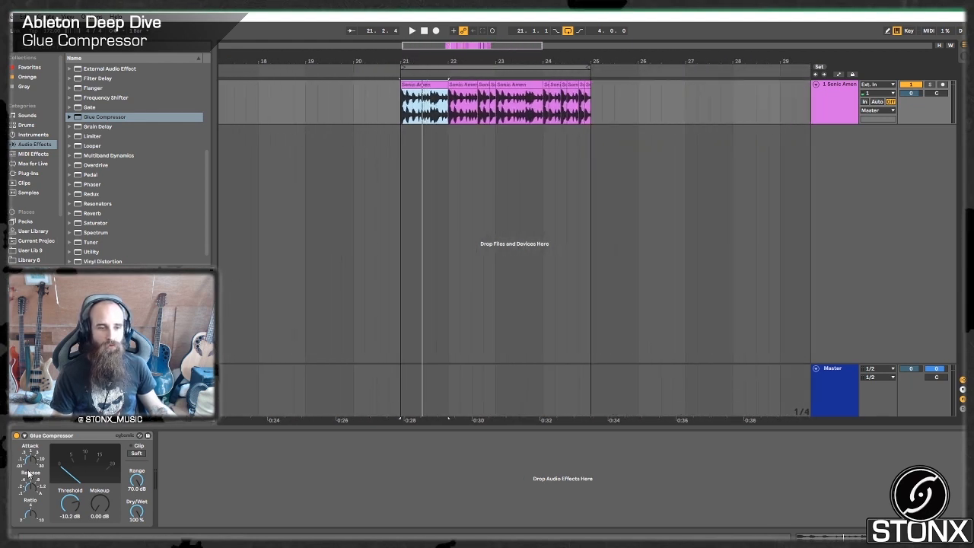
pyautogui.click(136, 454)
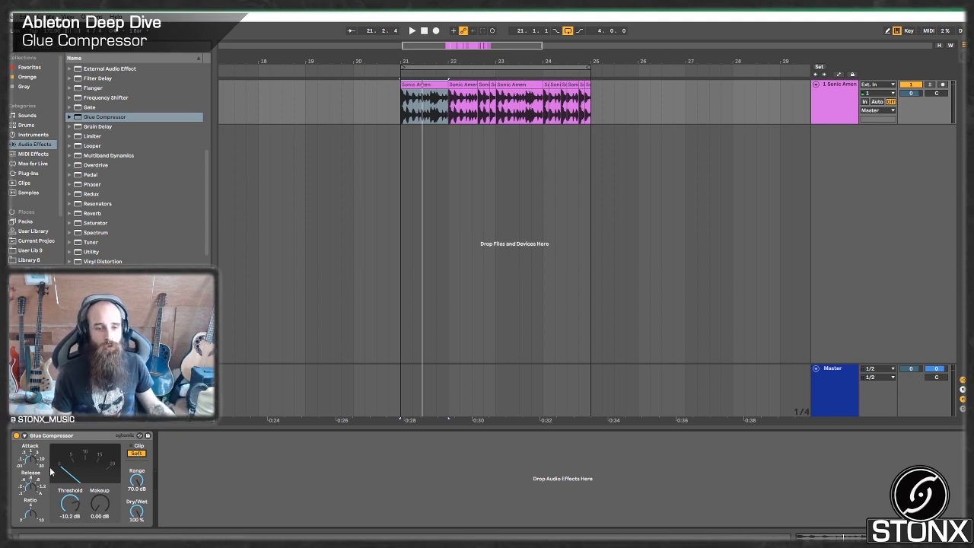
pyautogui.press('space')
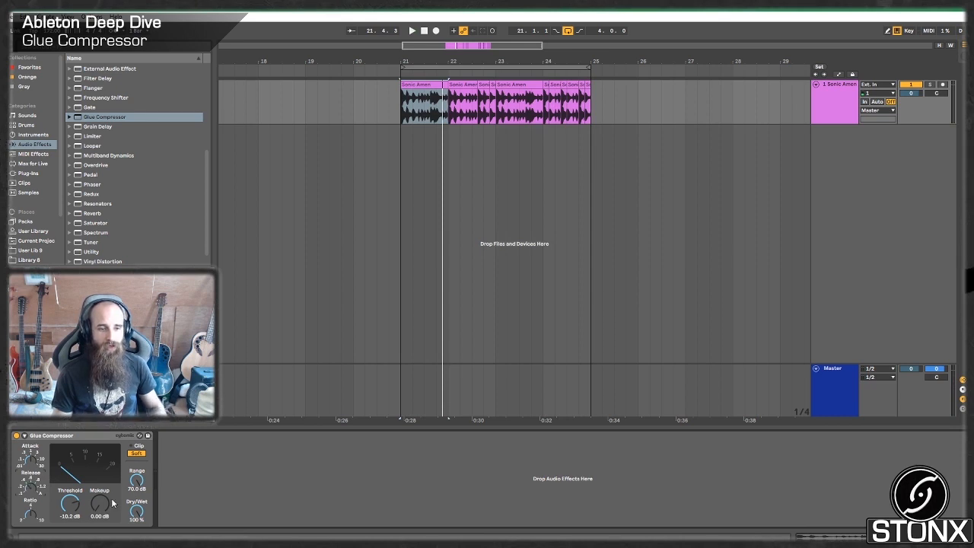
pyautogui.press('space')
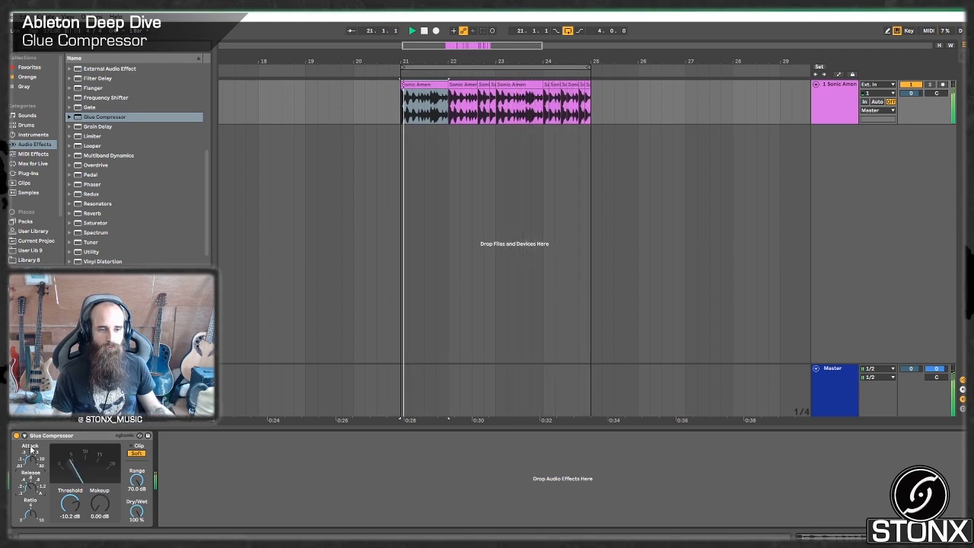
# Compare the uncompressed and compressed loop during playback by switching Dry/Wet between 0 % and 100 %, ending at 100 %.
pyautogui.moveTo(137, 511); pyautogui.dragTo(136, 545)
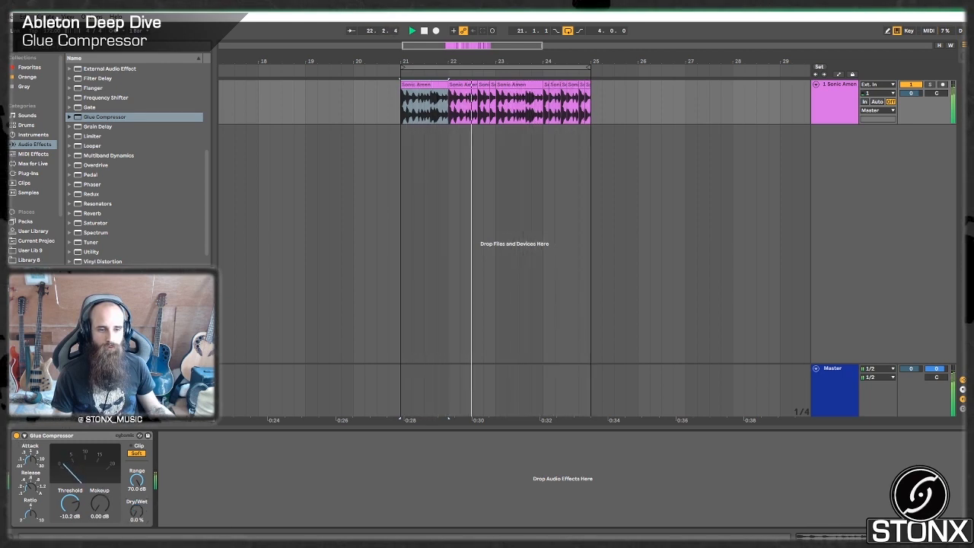
pyautogui.moveTo(137, 512); pyautogui.dragTo(136, 478)
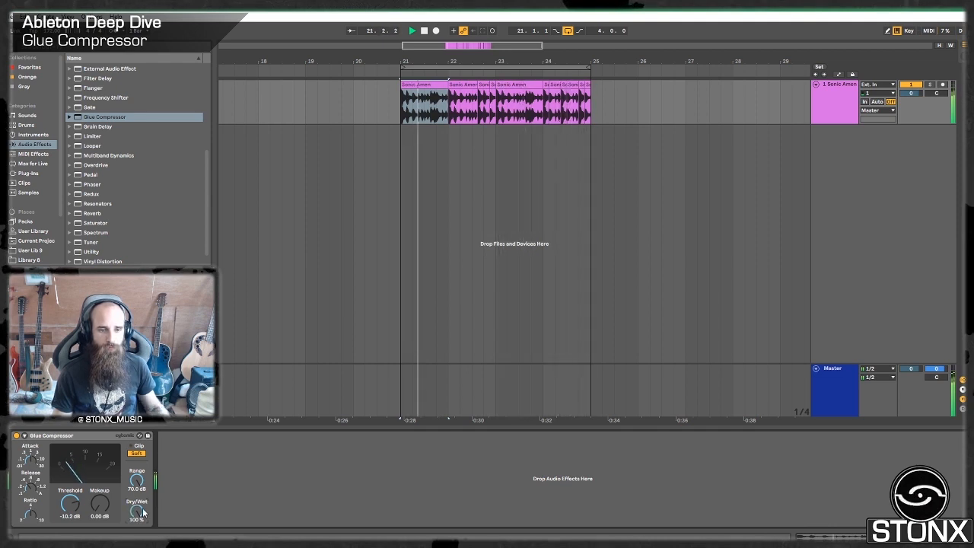
pyautogui.press('space')
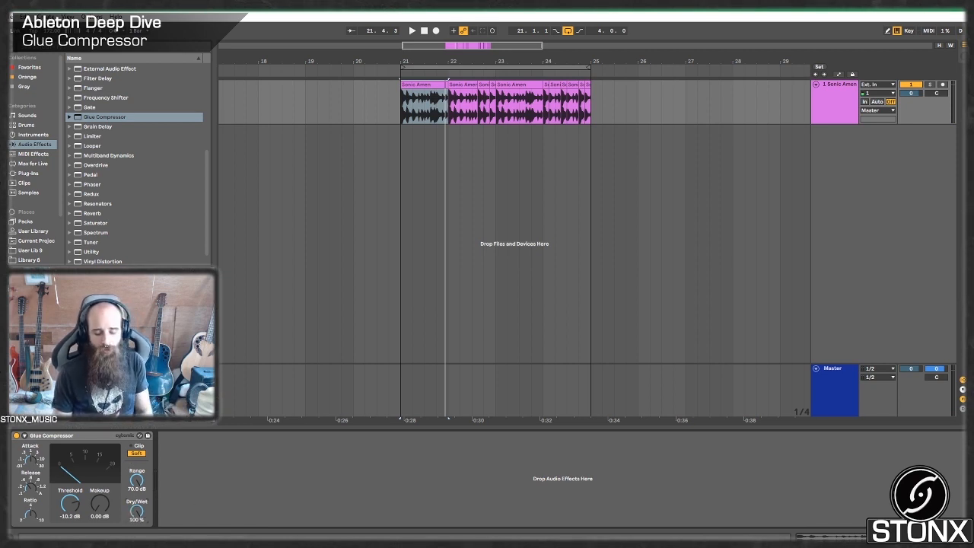
pyautogui.press('space')
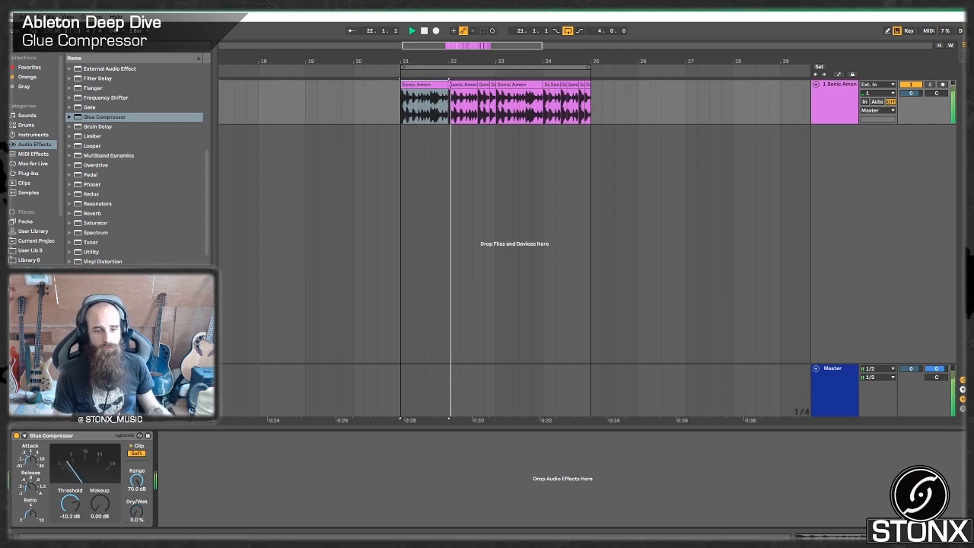
pyautogui.moveTo(137, 511); pyautogui.dragTo(137, 541)
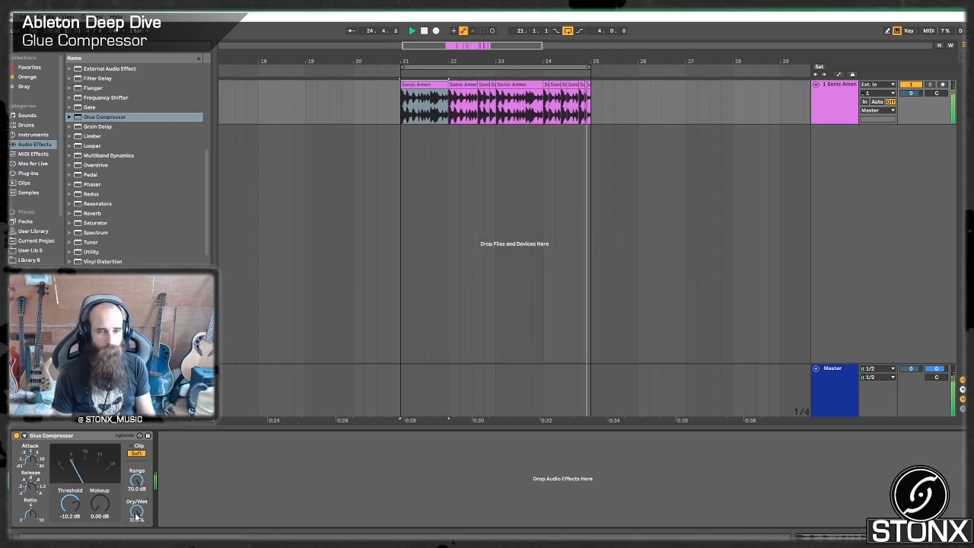
pyautogui.press('space')
# Open the SPAN analyzer on the Master track and move its window clear of the Glue Compressor controls.
pyautogui.click(815, 385)
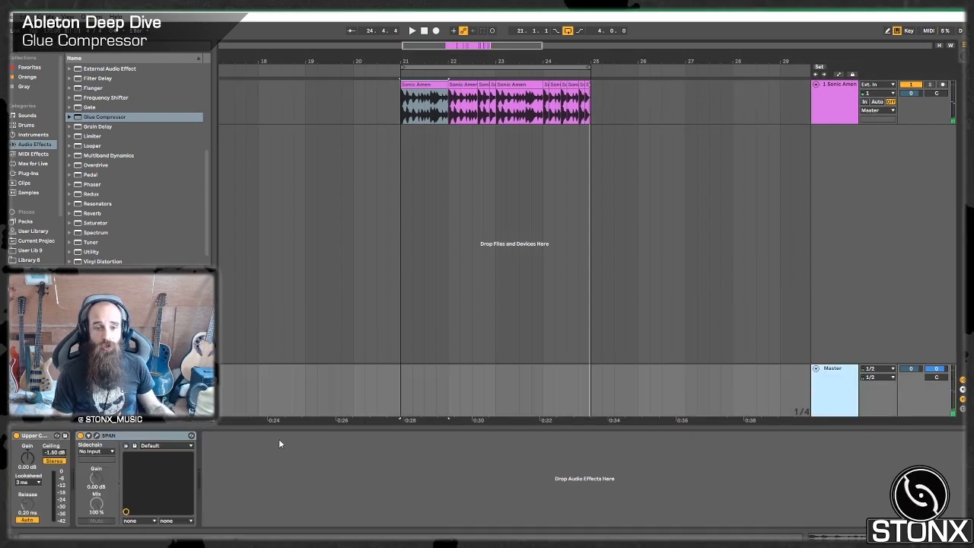
pyautogui.click(96, 436)
pyautogui.moveTo(244, 53); pyautogui.dragTo(349, 143)
pyautogui.moveTo(561, 460); pyautogui.dragTo(860, 404)
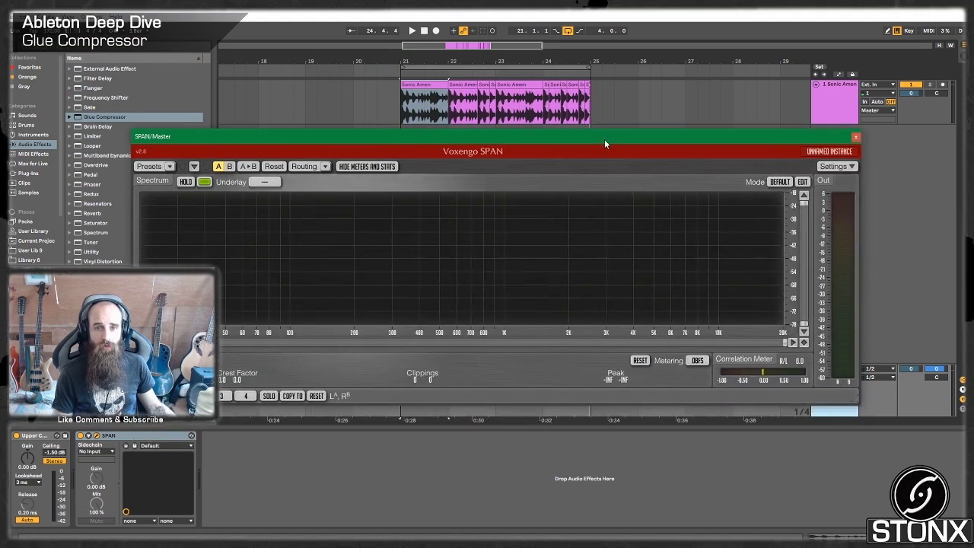
pyautogui.moveTo(604, 139); pyautogui.dragTo(608, 129)
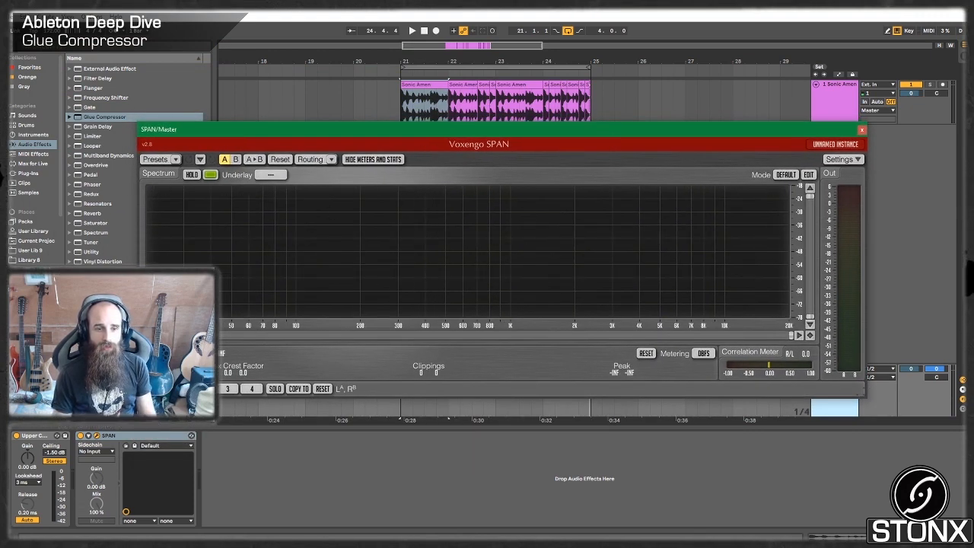
# Play the drum track and compare its output level in SPAN with the Glue Compressor's Dry/Wet at 0 % and 100 %.
pyautogui.click(839, 111)
pyautogui.press('space')
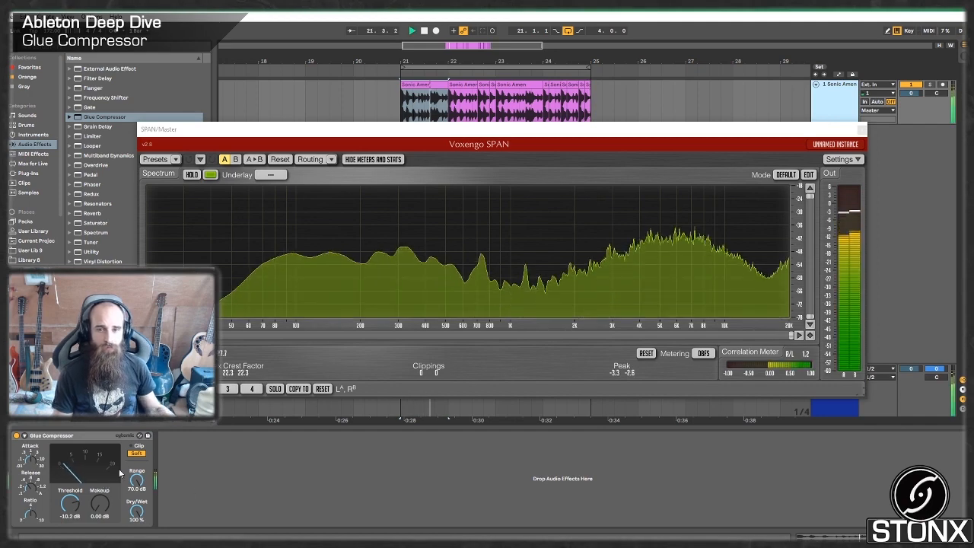
pyautogui.moveTo(136, 510); pyautogui.dragTo(136, 544)
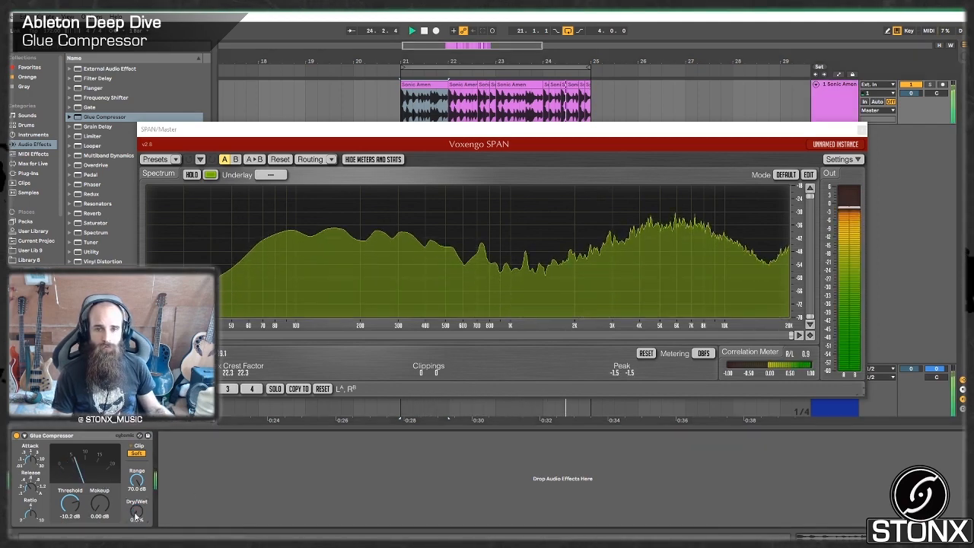
pyautogui.moveTo(137, 511); pyautogui.dragTo(137, 426)
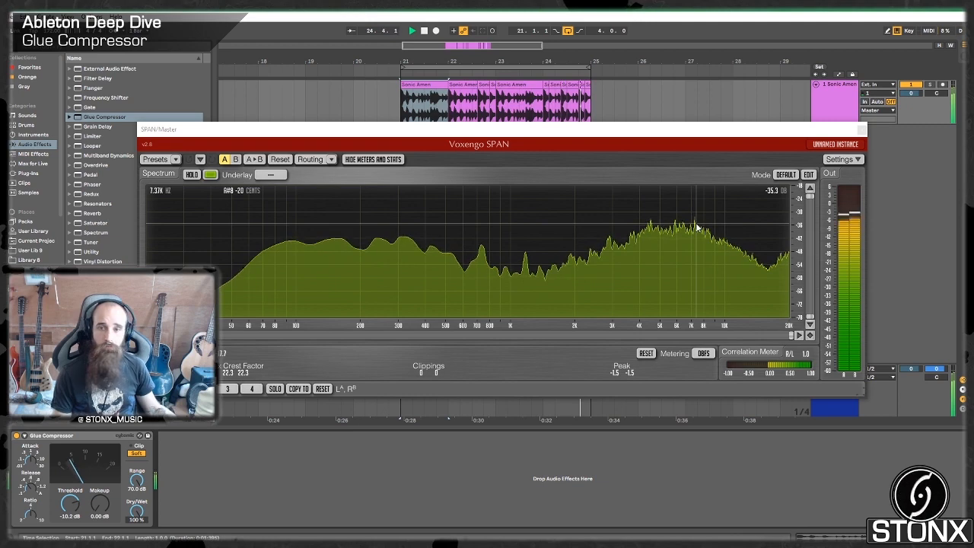
pyautogui.moveTo(139, 511); pyautogui.dragTo(138, 546)
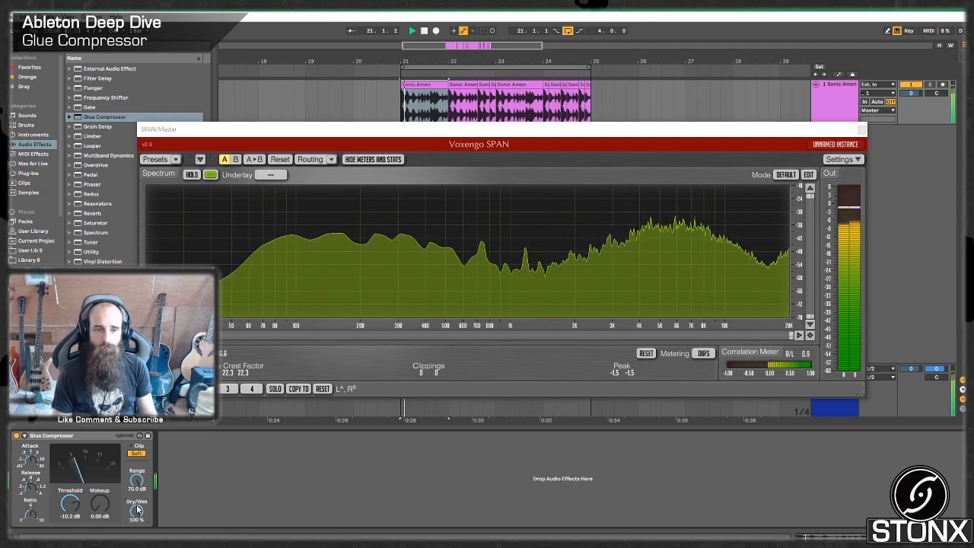
pyautogui.press('space')
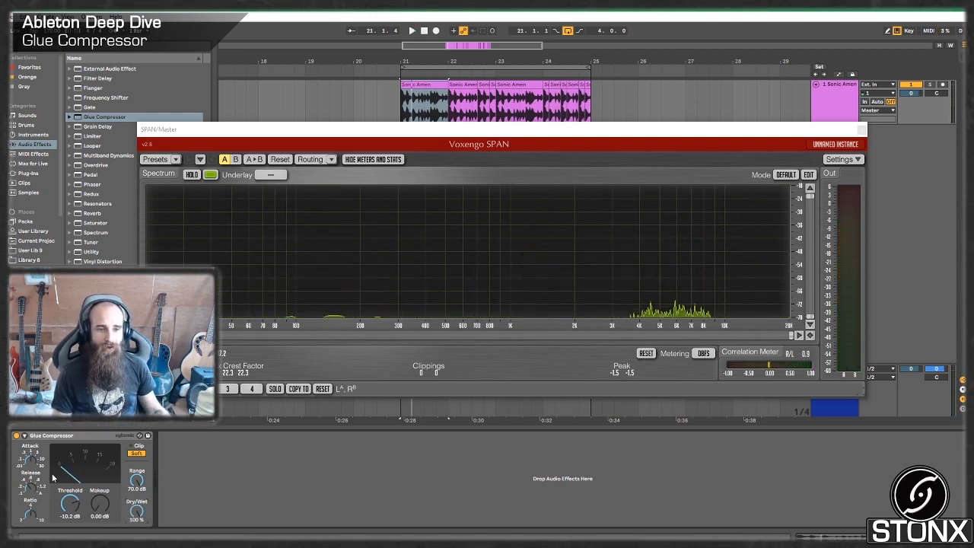
# Play the loop to judge the level loss and set the Glue Compressor's Makeup gain to 5.00 dB.
pyautogui.press('space')
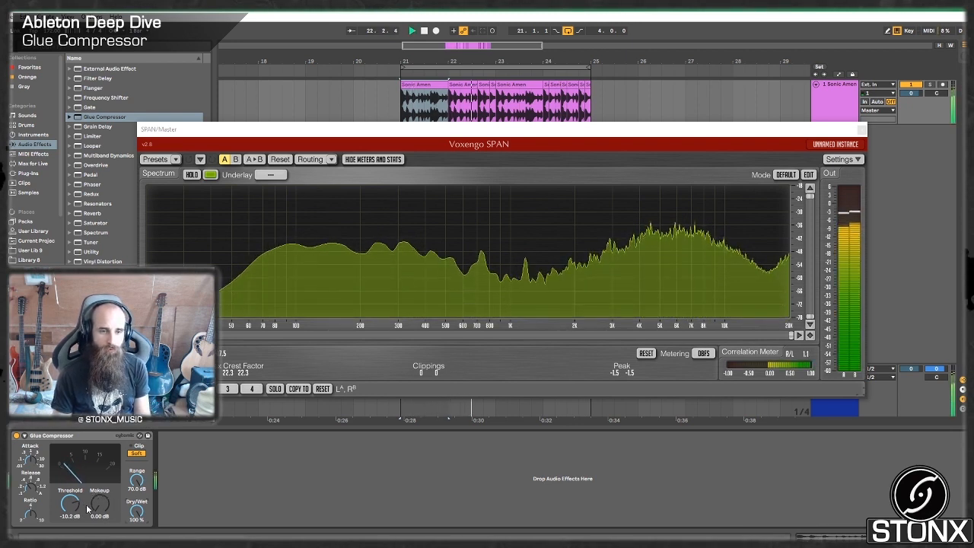
pyautogui.press('space')
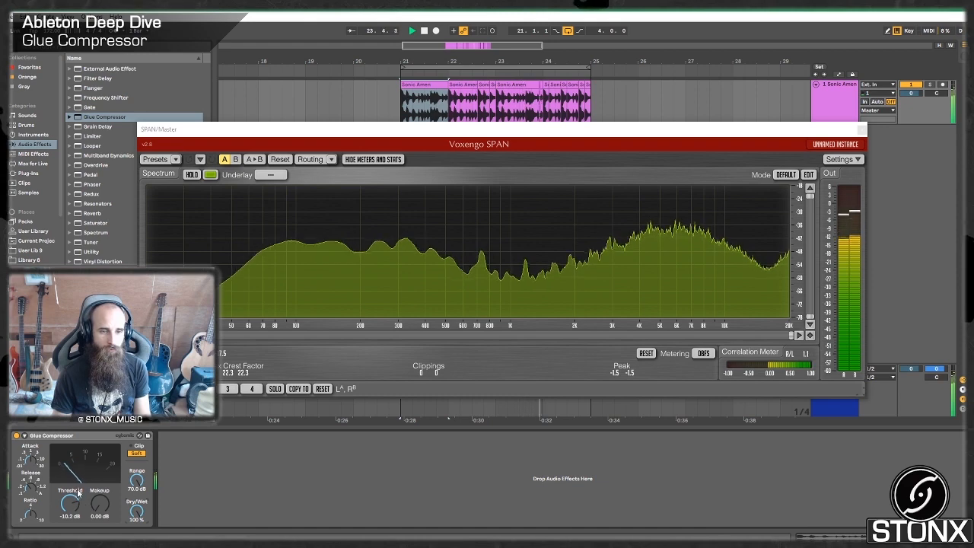
pyautogui.moveTo(102, 515); pyautogui.dragTo(102, 479)
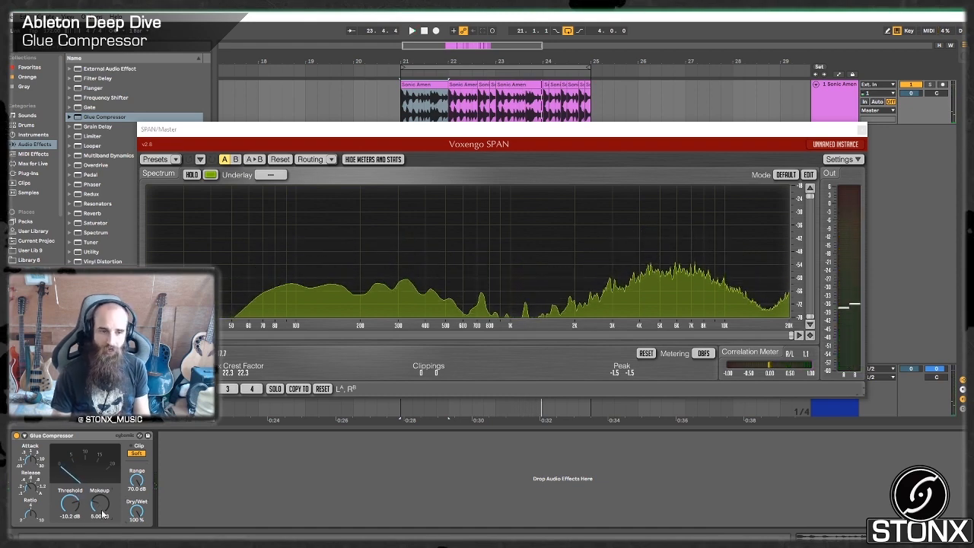
pyautogui.press('space')
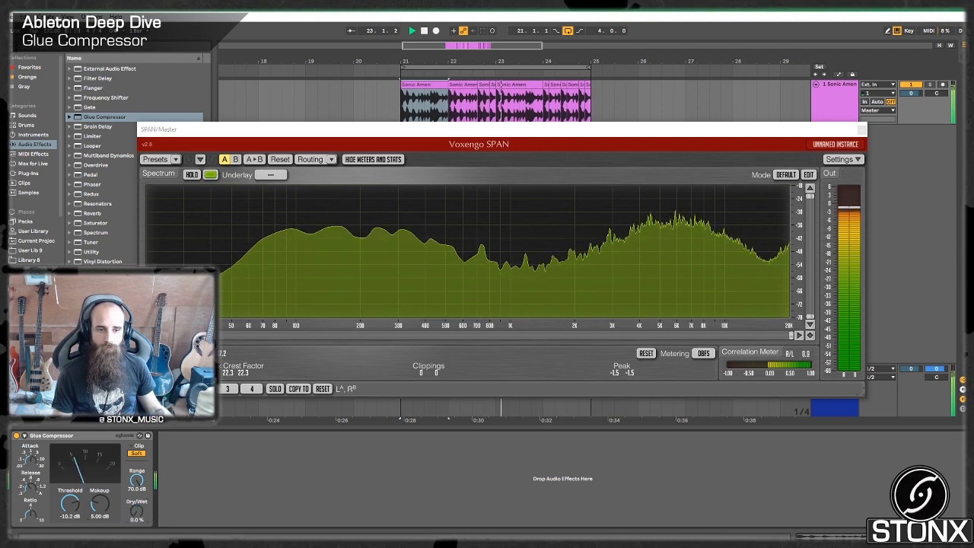
# Compare the gain-compensated compression with the dry loop by switching Dry/Wet between 100 % and 0 %, and close SPAN.
pyautogui.moveTo(136, 511); pyautogui.dragTo(137, 457)
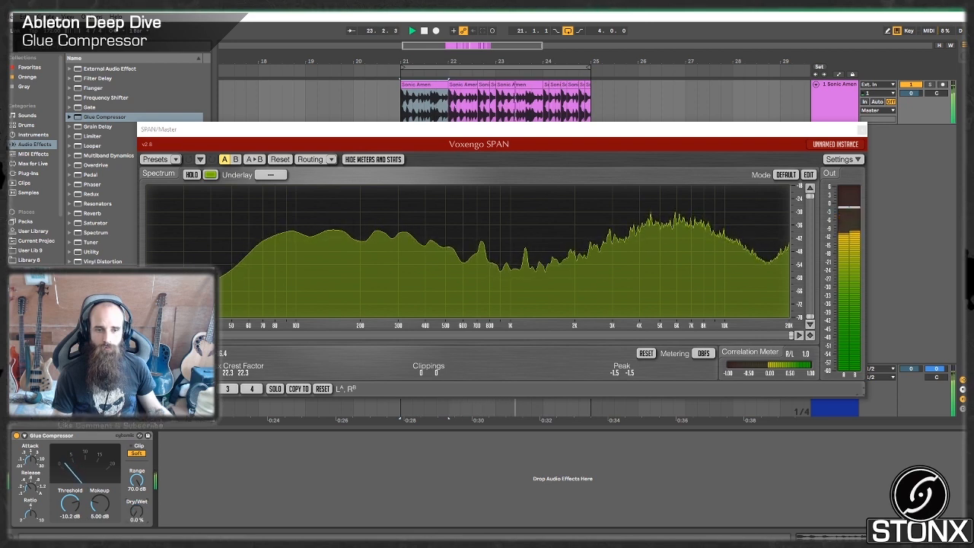
pyautogui.moveTo(137, 511); pyautogui.dragTo(137, 546)
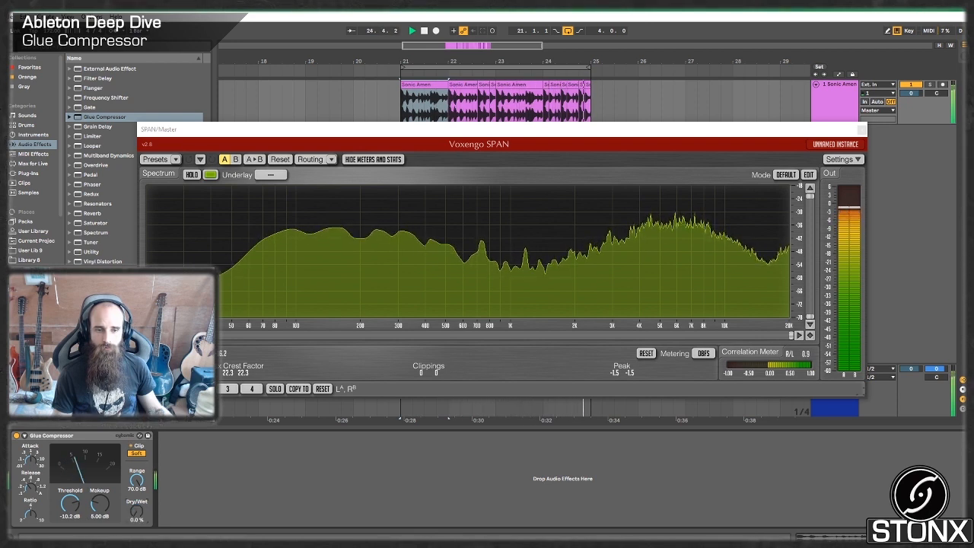
pyautogui.moveTo(137, 511); pyautogui.dragTo(137, 457)
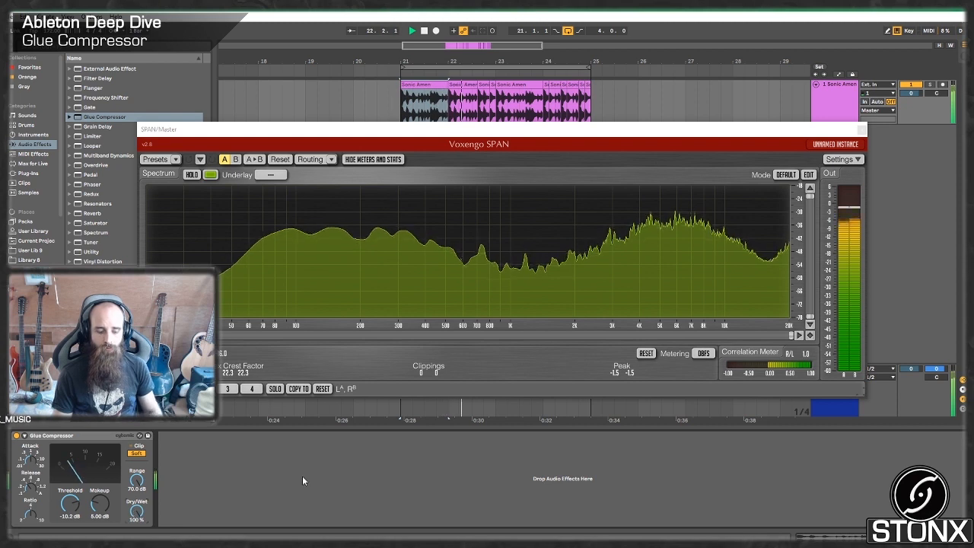
pyautogui.press('space')
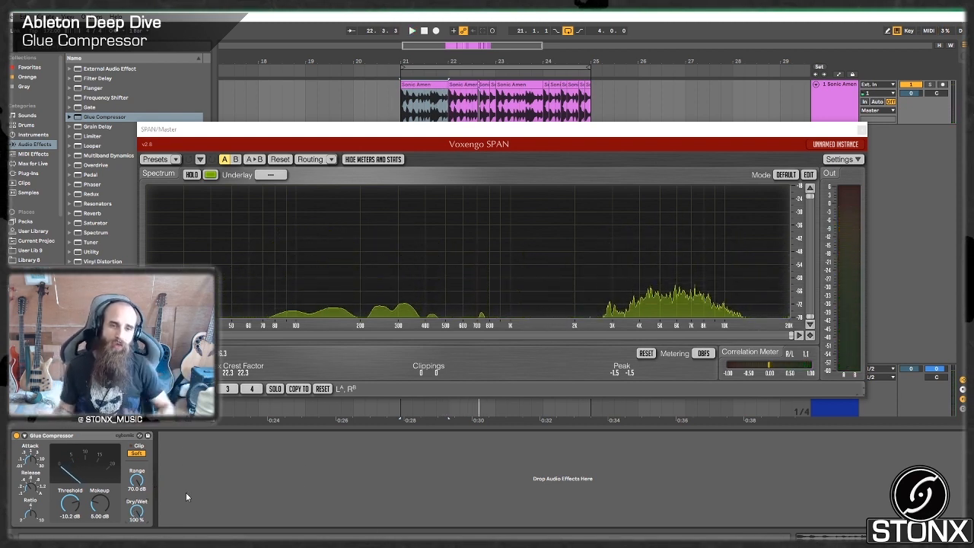
pyautogui.click(860, 130)
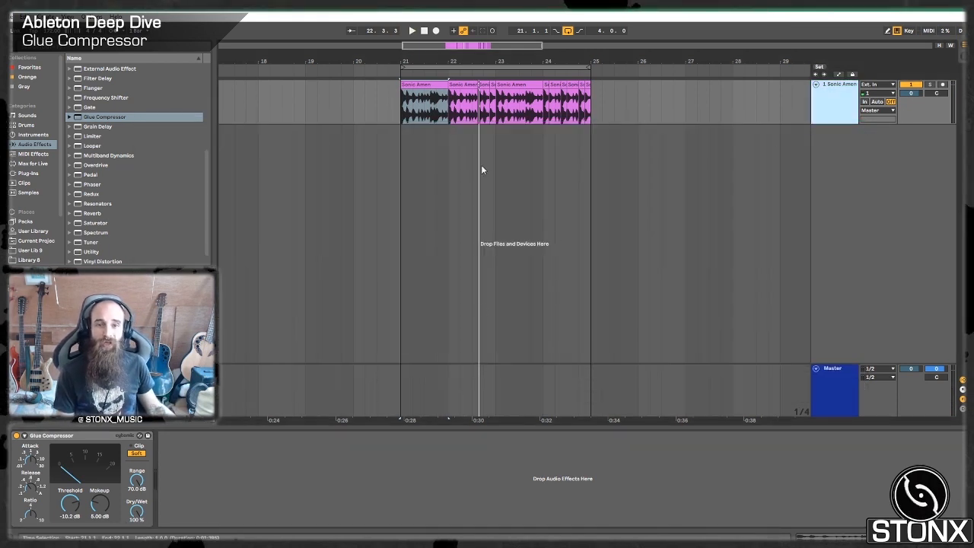
# Add a Saturator after the Glue Compressor on the drum track.
pyautogui.scroll(-1, 90, 229)
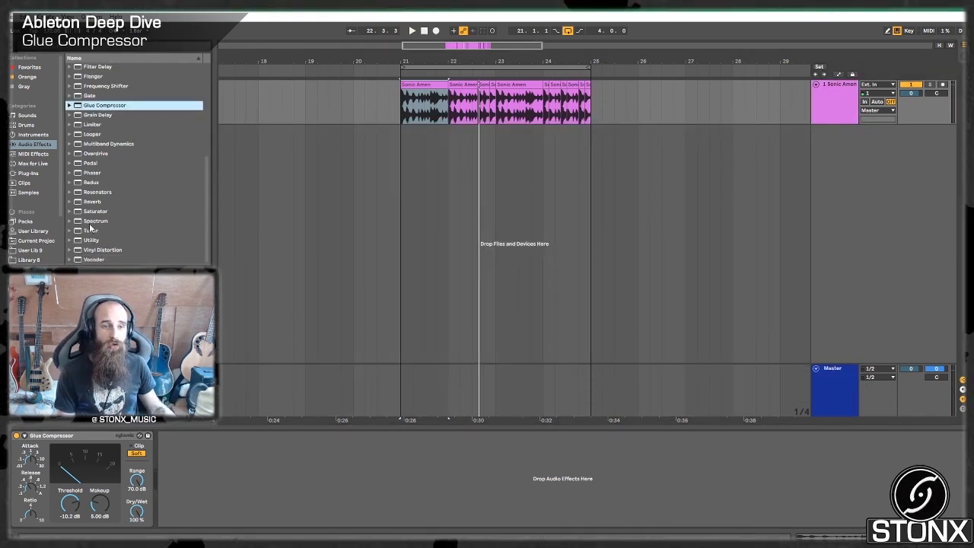
pyautogui.click(91, 212)
pyautogui.moveTo(189, 512); pyautogui.dragTo(187, 496)
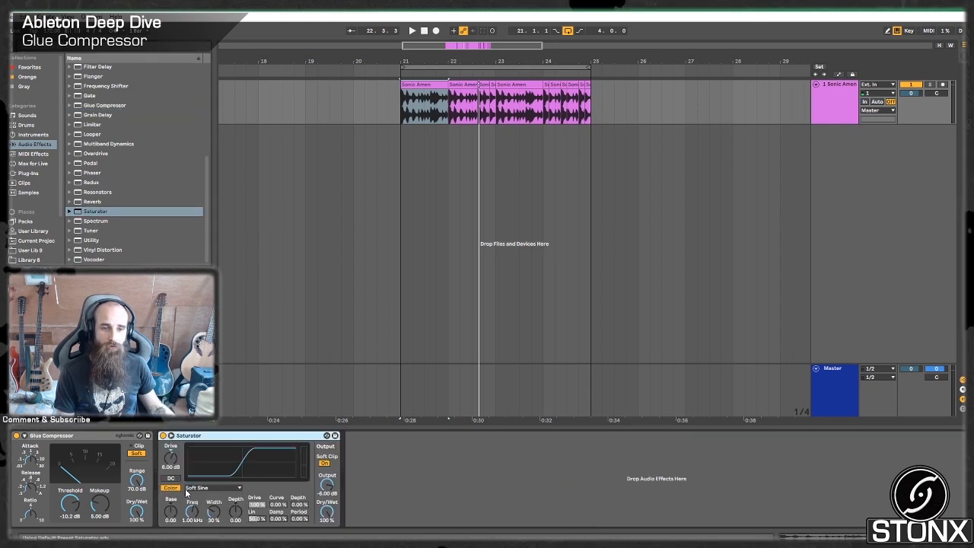
# Add an Auto Filter as a 200 Hz high-pass after the Saturator and play the drum loop from bar 21.
pyautogui.scroll(5, 105, 77)
pyautogui.click(108, 87)
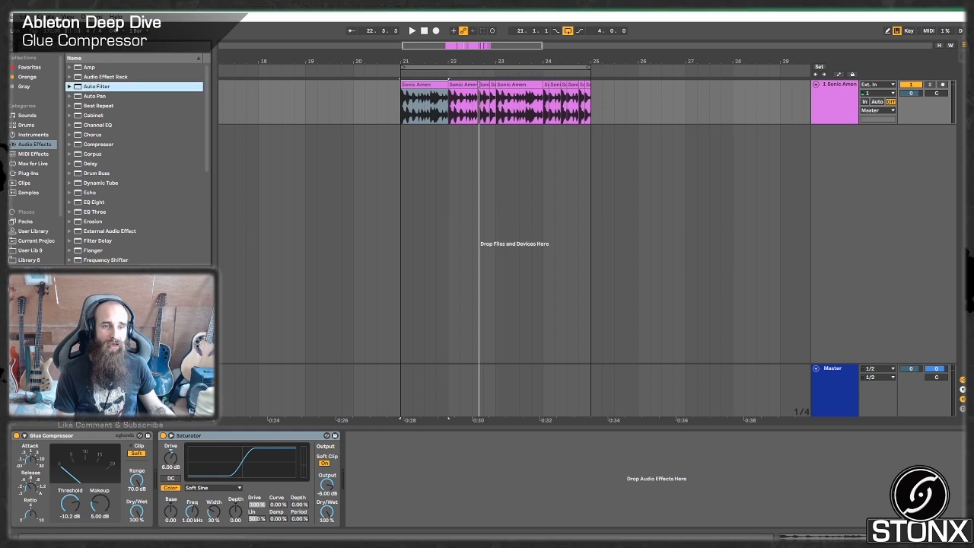
pyautogui.moveTo(108, 87); pyautogui.dragTo(312, 486)
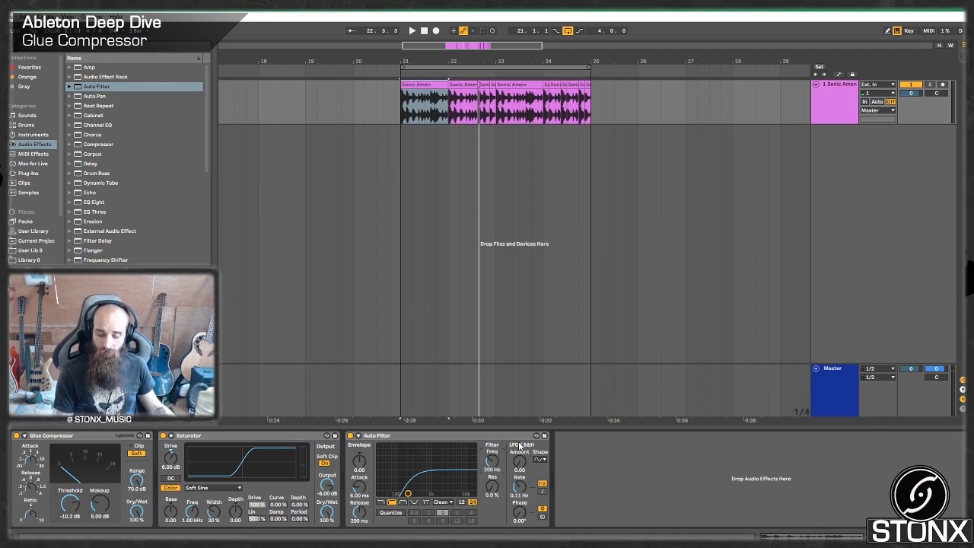
pyautogui.click(398, 114)
pyautogui.press('space')
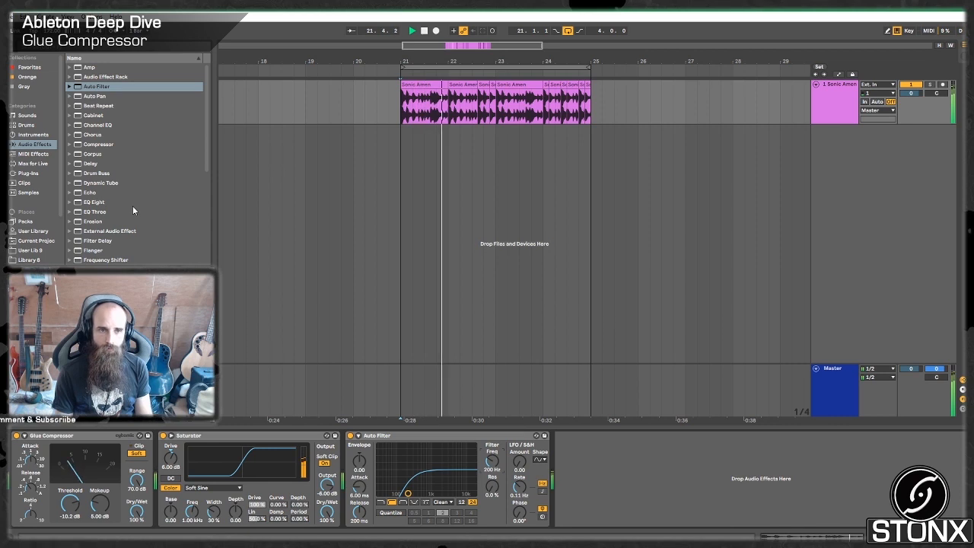
# Search the samples for "kick" and place 00DB_Kick_GMS_style.aif on a new track at bar 21 under the drum loop.
pyautogui.click(28, 192)
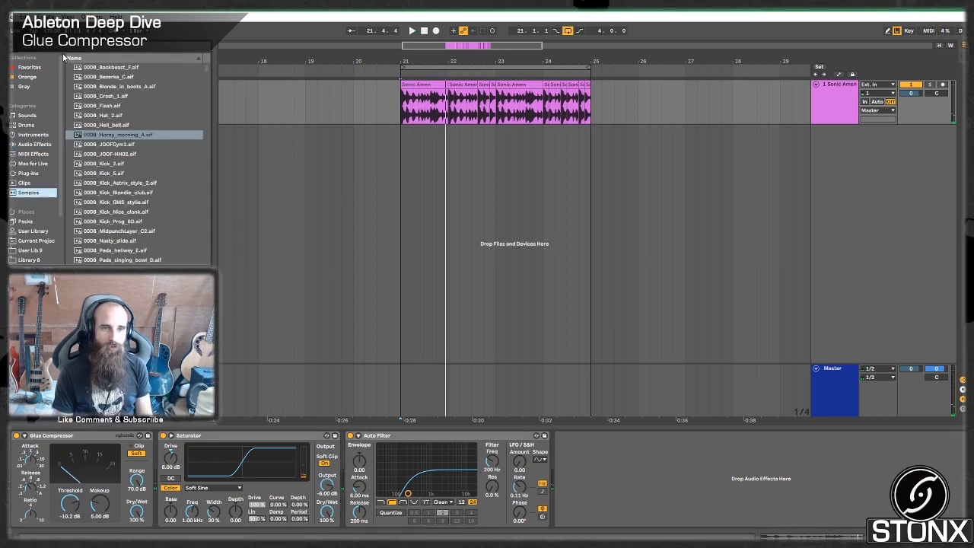
pyautogui.scroll(-1, 52, 216)
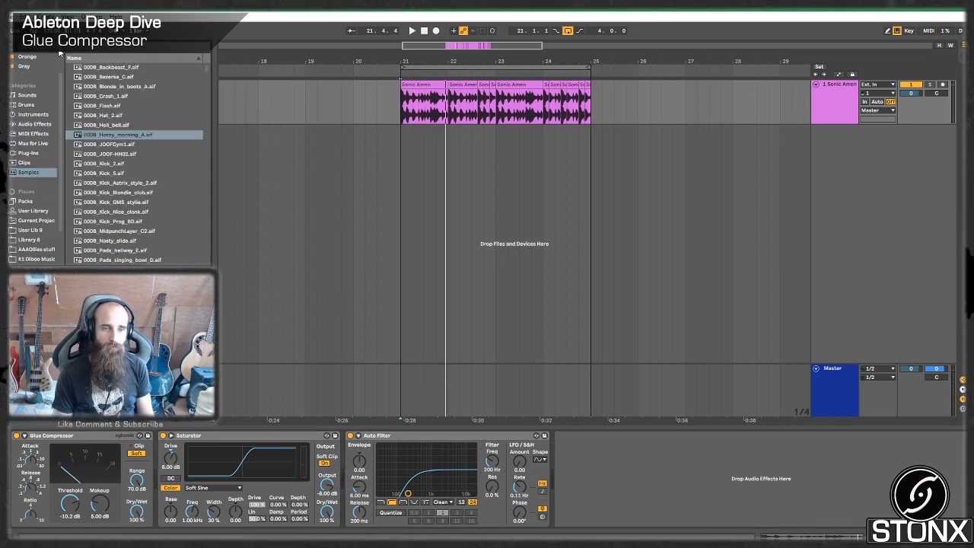
pyautogui.write('kick')
pyautogui.click(120, 106)
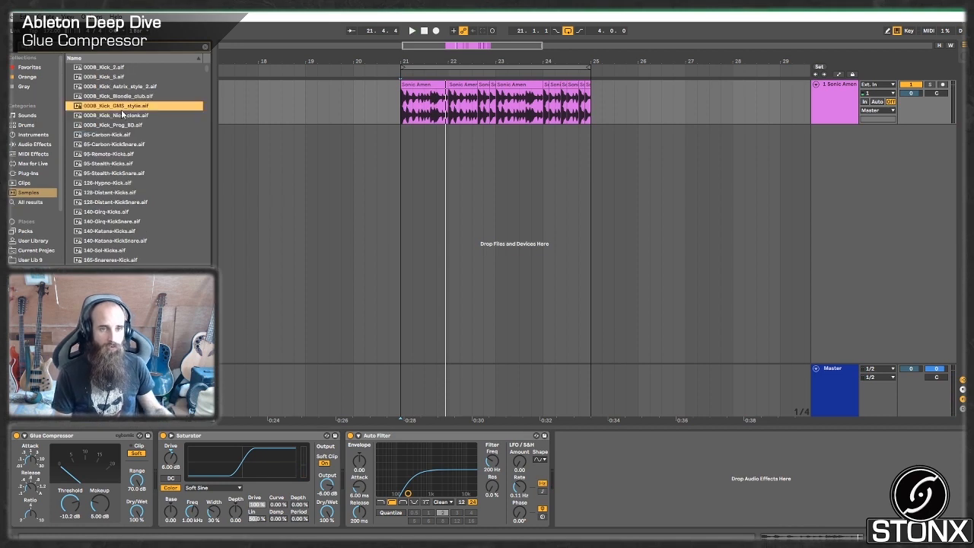
pyautogui.click(415, 156)
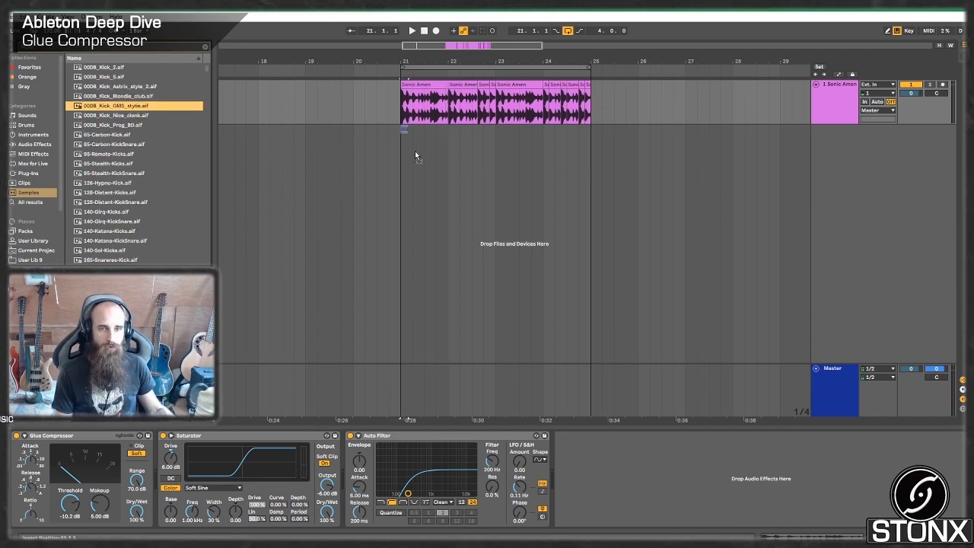
pyautogui.moveTo(408, 145); pyautogui.dragTo(417, 141)
pyautogui.press('space')
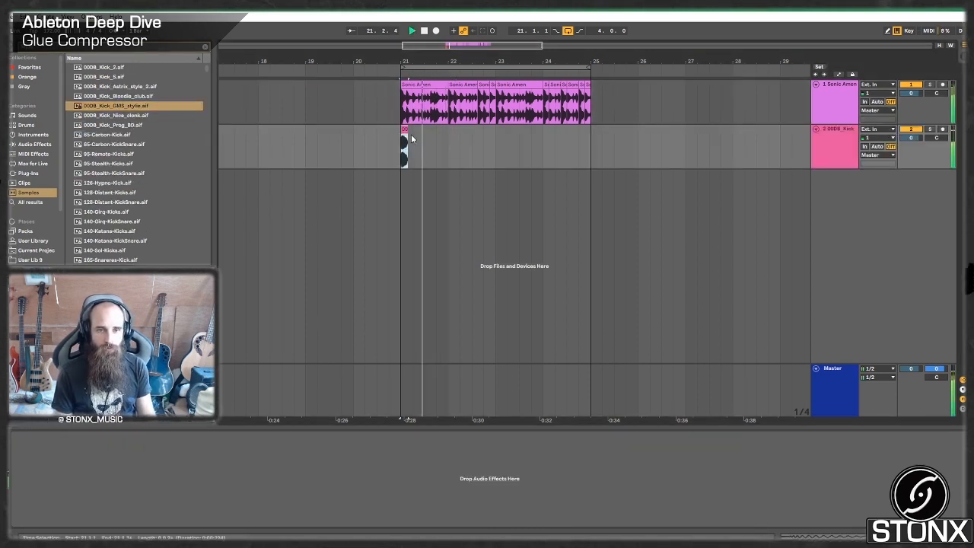
pyautogui.press('space')
# Copy the kick clip to 21.1.3 under the loop's second hit and play both tracks to check the timing.
pyautogui.moveTo(414, 61); pyautogui.dragTo(374, 138)
pyautogui.click(362, 131)
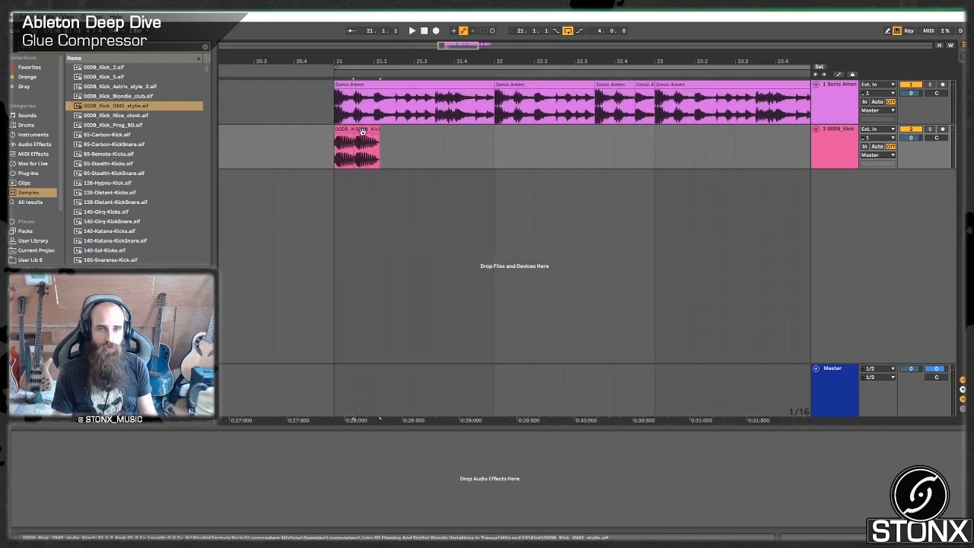
pyautogui.click(323, 144)
pyautogui.press('space')
pyautogui.press('space')
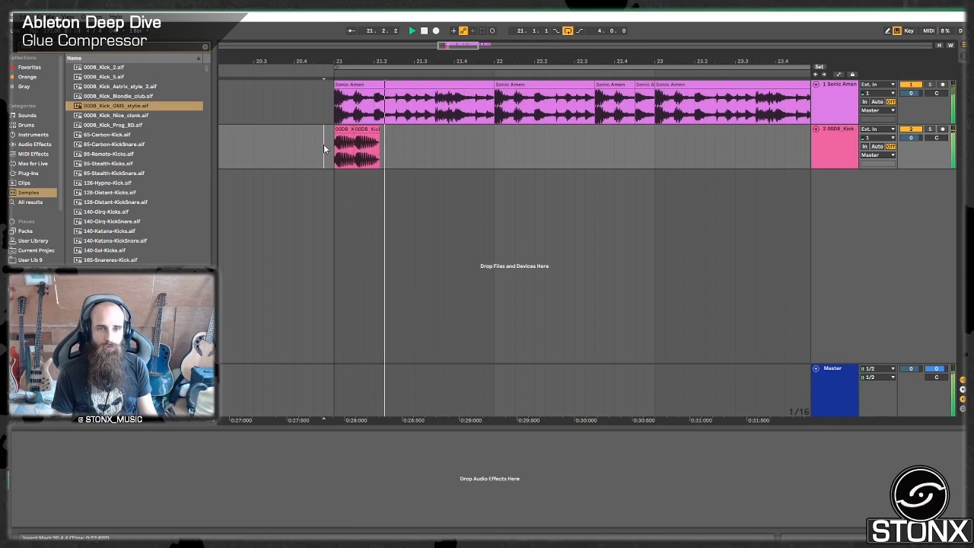
pyautogui.press('space')
# Copy the kick clip to 21.3.3 and a pair of kicks to the start of bar 22, checking by playback.
pyautogui.moveTo(364, 126); pyautogui.dragTo(444, 131)
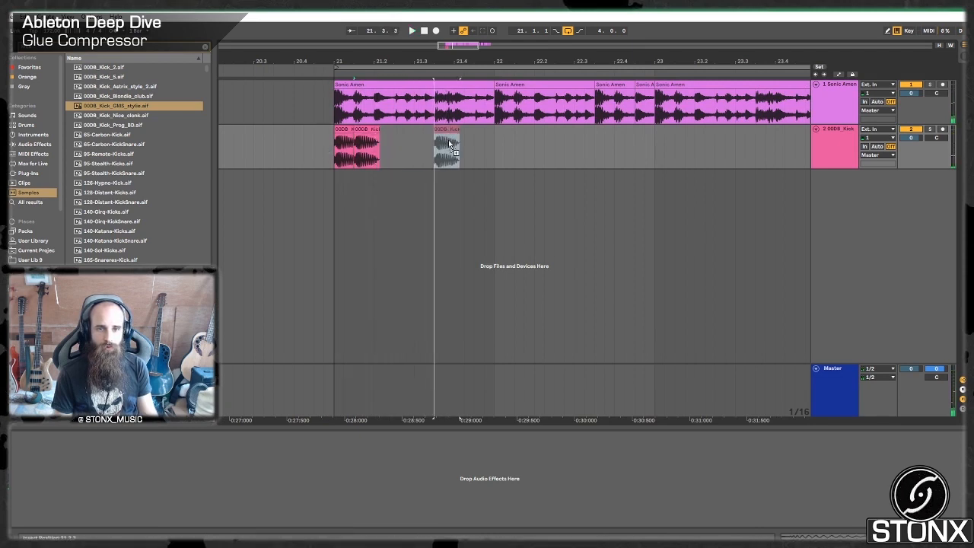
pyautogui.click(321, 147)
pyautogui.press('space')
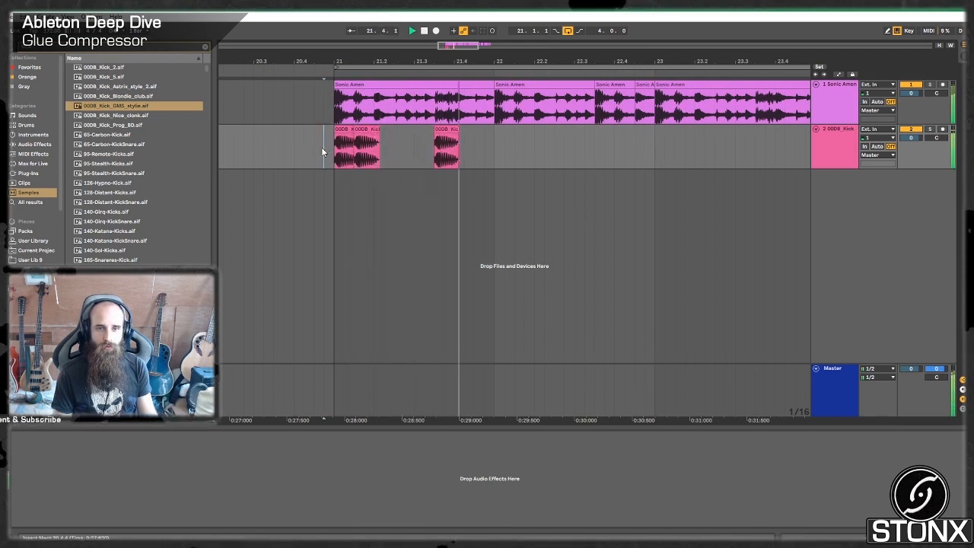
pyautogui.moveTo(441, 131); pyautogui.dragTo(527, 144)
pyautogui.click(313, 147)
pyautogui.press('space')
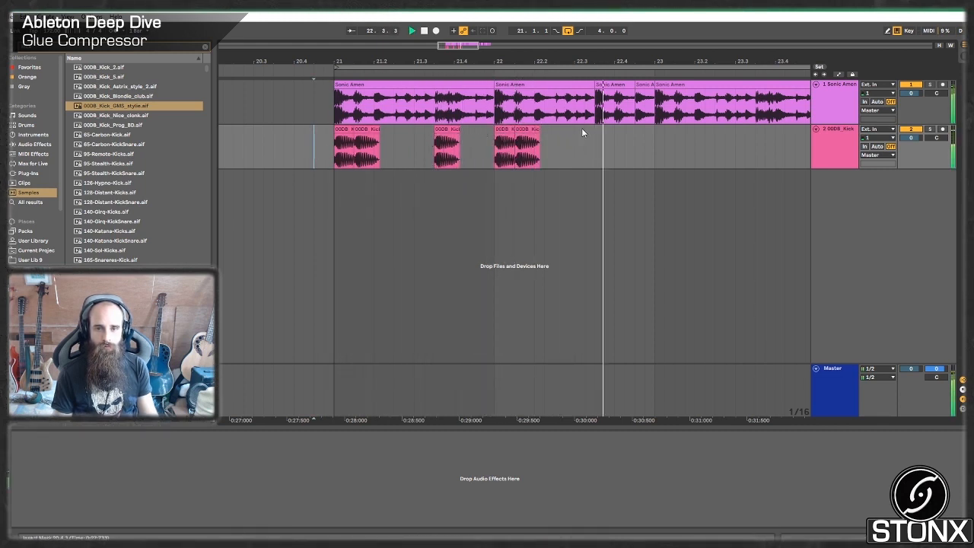
# Copy kick clips under the loop's remaining kick hits from 22.3.3 through bar 24 and play the result.
pyautogui.click(535, 128)
pyautogui.press('space')
pyautogui.moveTo(535, 128); pyautogui.dragTo(771, 133)
pyautogui.moveTo(460, 46); pyautogui.dragTo(483, 46)
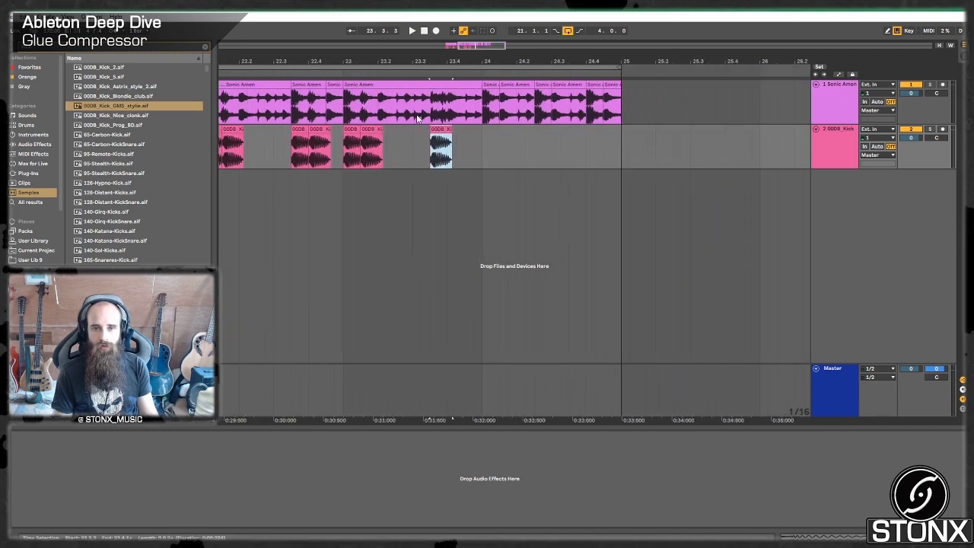
pyautogui.moveTo(437, 130); pyautogui.dragTo(592, 139)
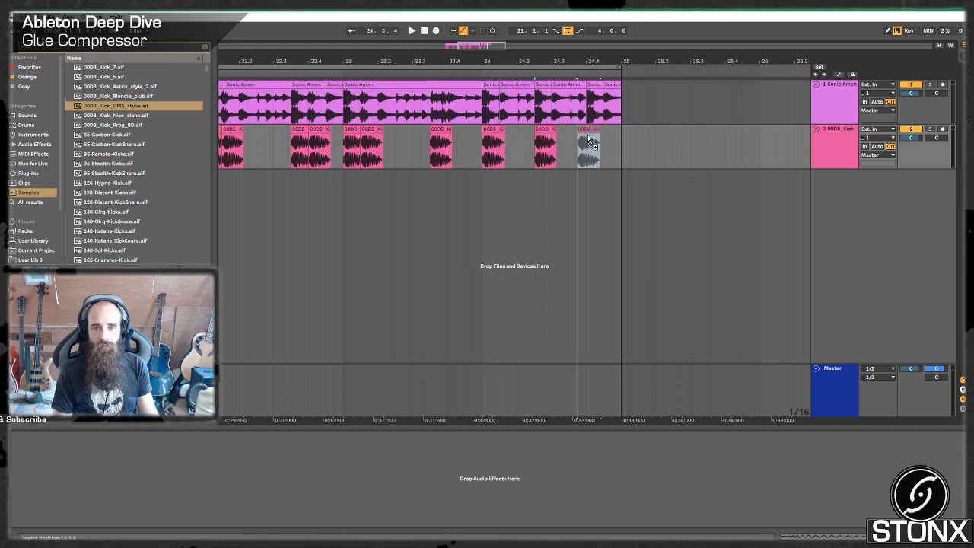
pyautogui.press('space')
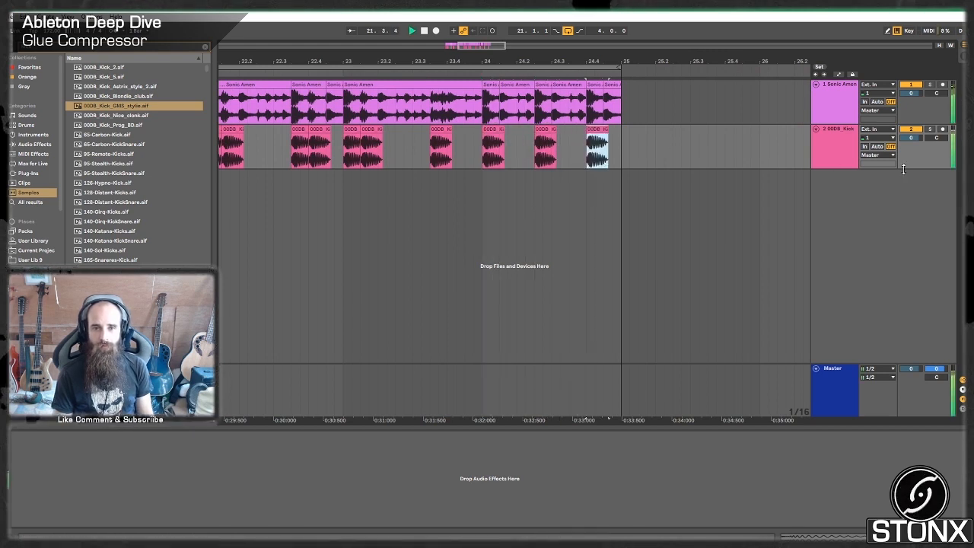
# Set the kick track's volume to -3 dB during playback of the layered loop.
pyautogui.click(912, 140)
pyautogui.write('-3')
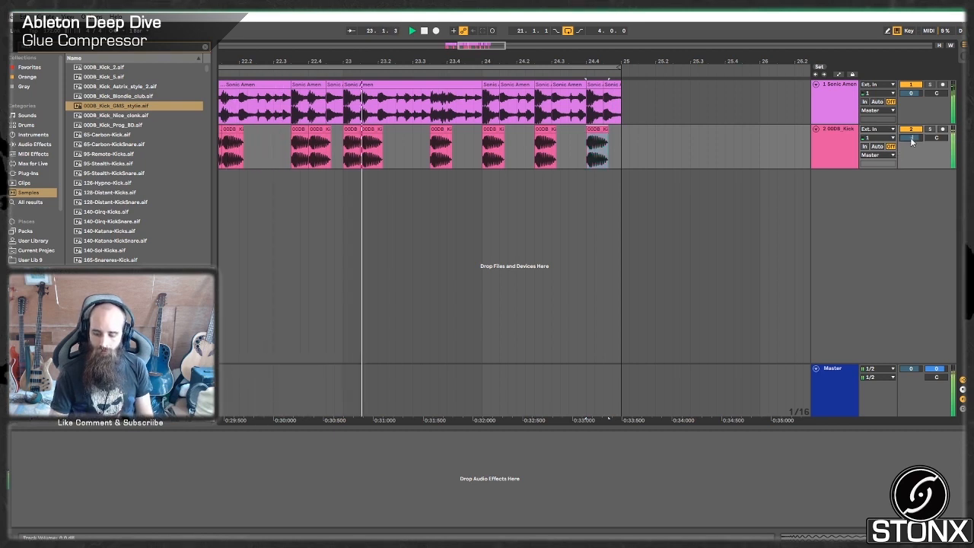
pyautogui.press('Return')
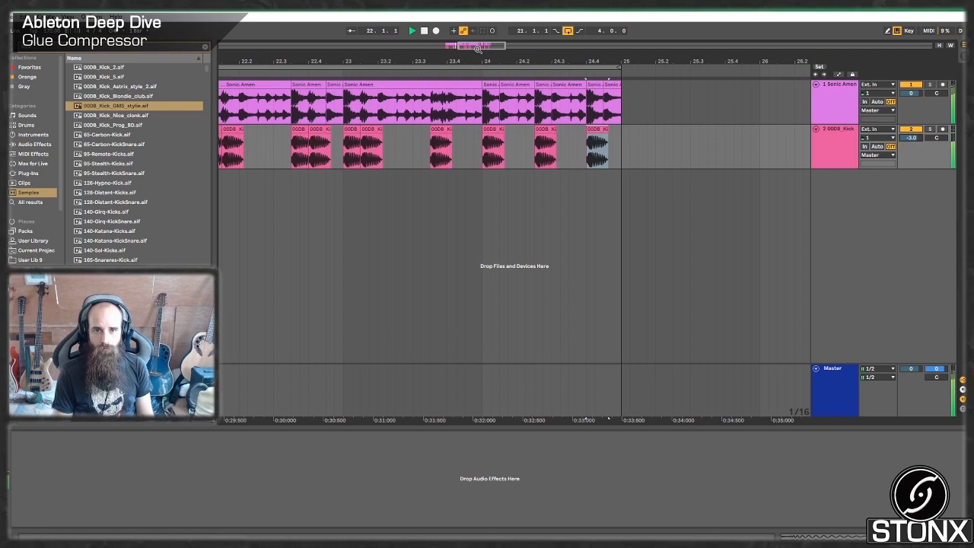
pyautogui.moveTo(477, 48); pyautogui.dragTo(464, 20)
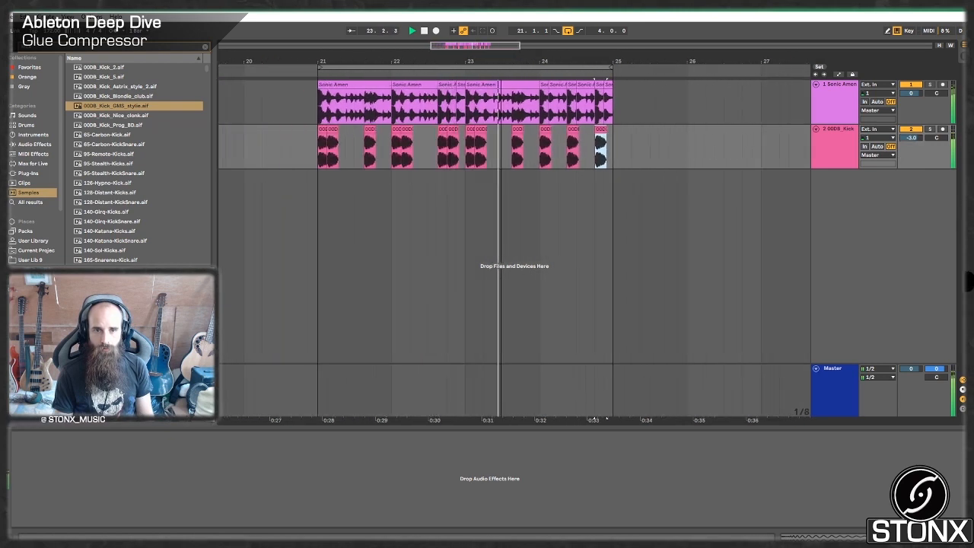
pyautogui.click(204, 48)
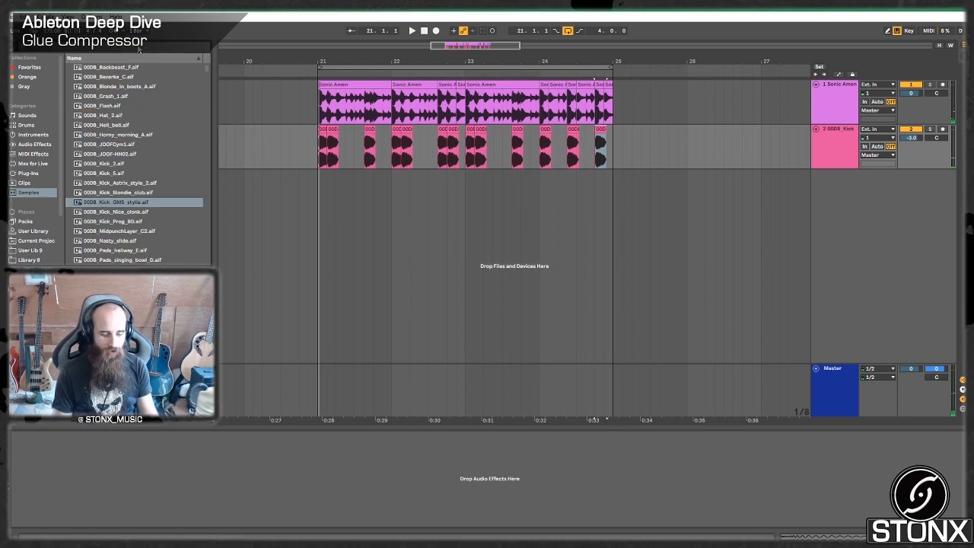
pyautogui.write('glue')
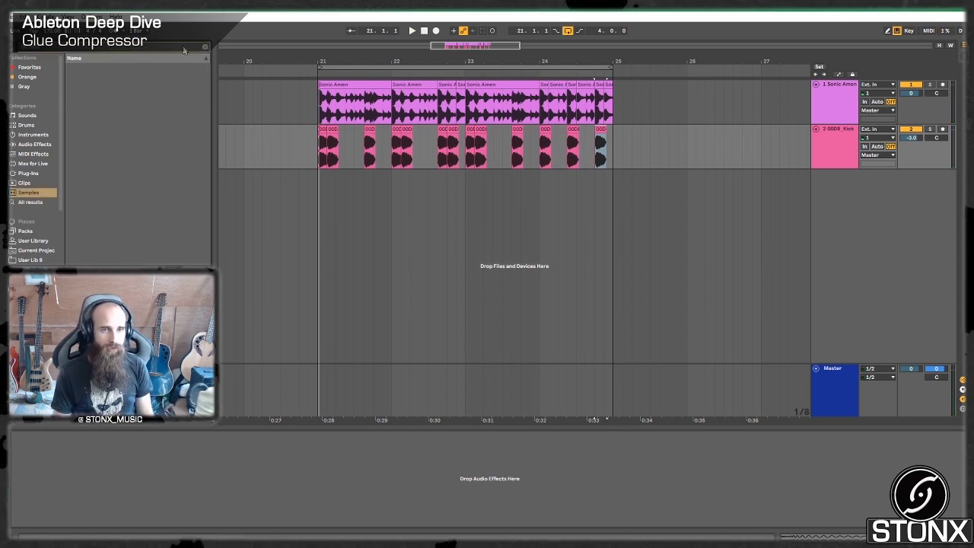
pyautogui.press('Escape')
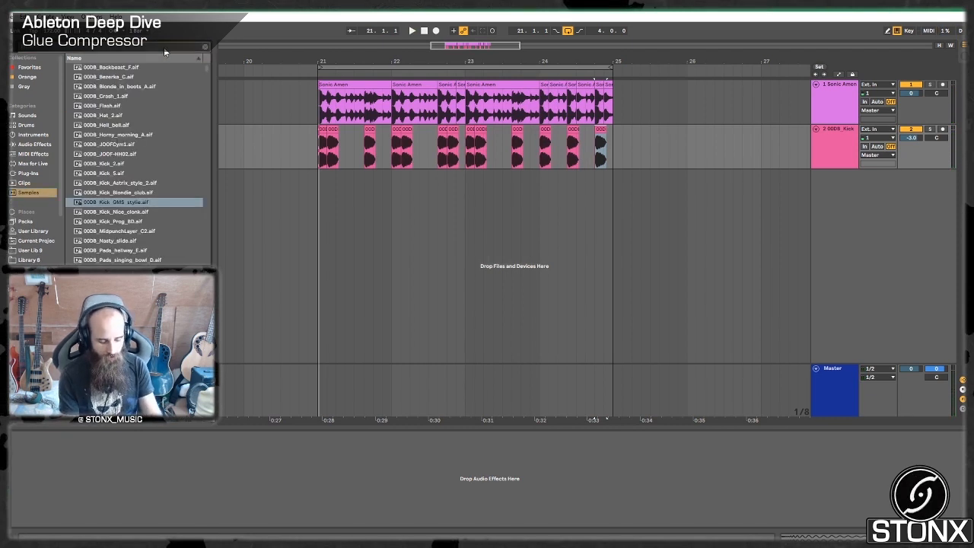
# Search the library for "snare" and audition snare sounds among the samples and then among all results.
pyautogui.write('snare')
pyautogui.click(116, 145)
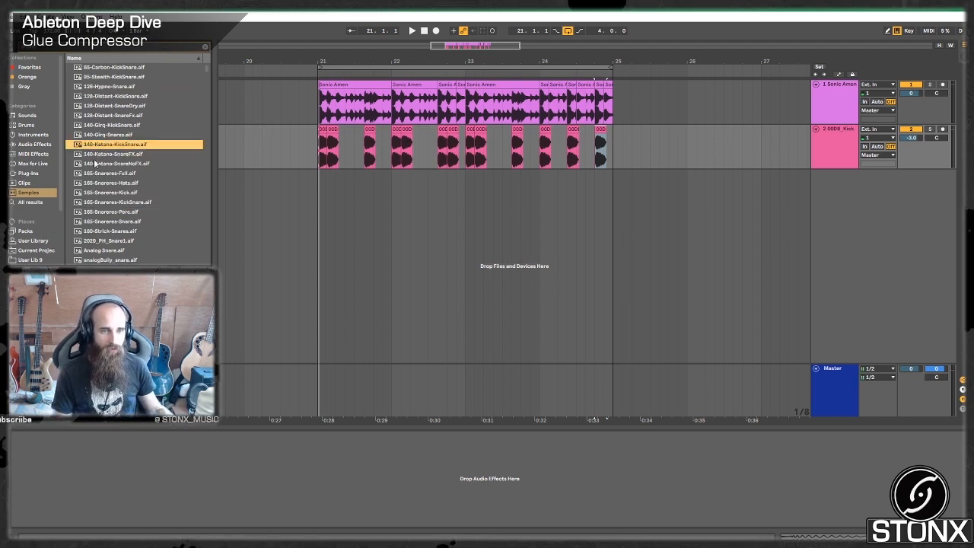
pyautogui.scroll(-2, 115, 145)
pyautogui.click(30, 202)
pyautogui.click(137, 156)
pyautogui.click(91, 126)
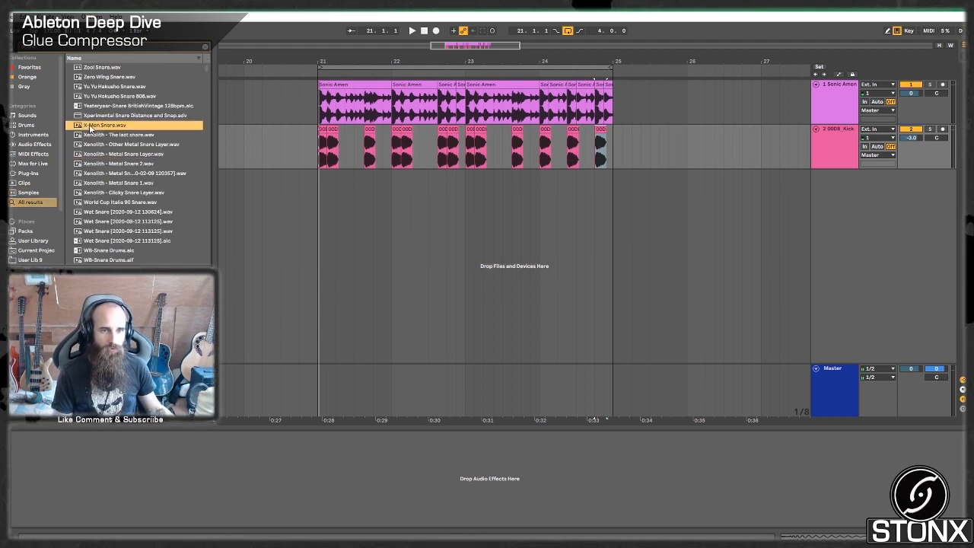
pyautogui.click(89, 253)
pyautogui.scroll(-3, 54, 225)
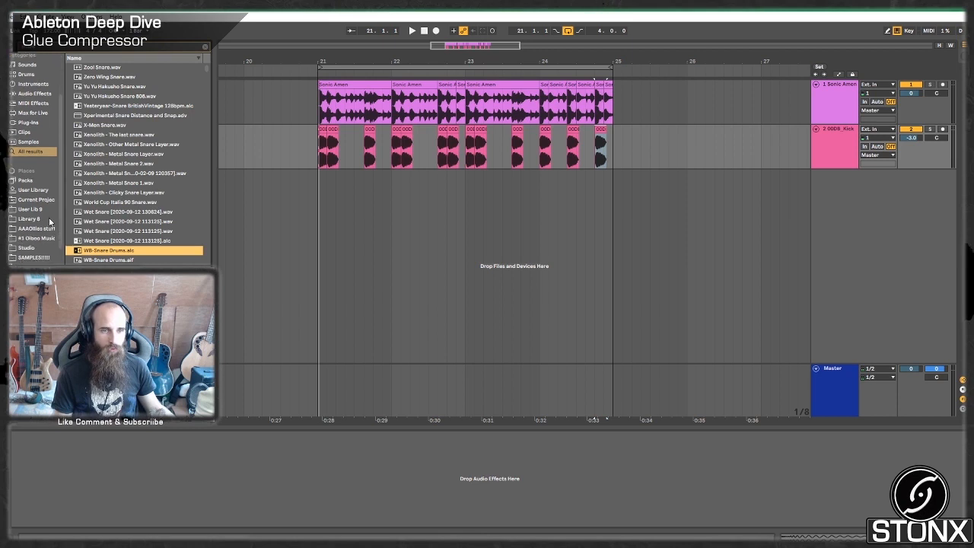
# Place dnb snare.alc from the #1 Oiboo Music folder's One Hits snares on a new track at 21.2.1 and play the loop.
pyautogui.click(34, 221)
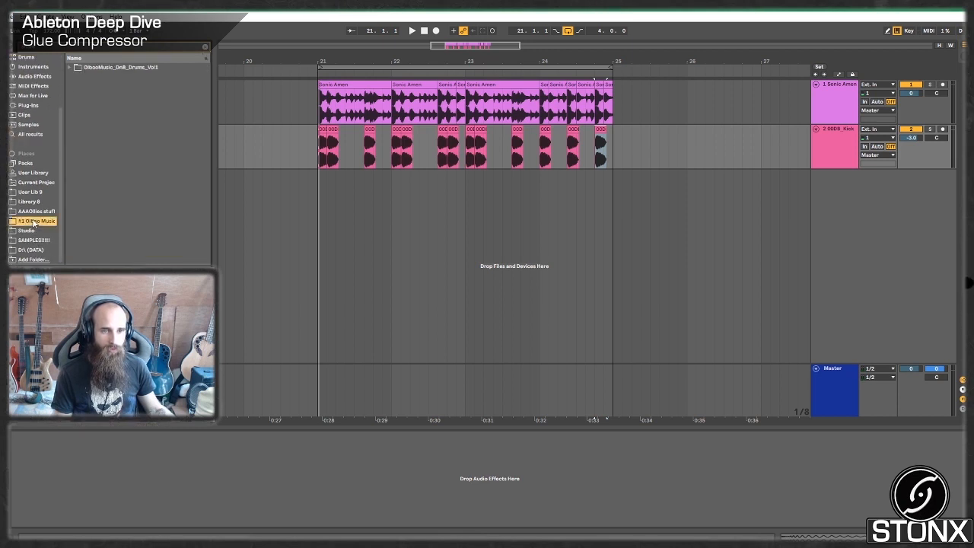
pyautogui.click(69, 67)
pyautogui.click(76, 95)
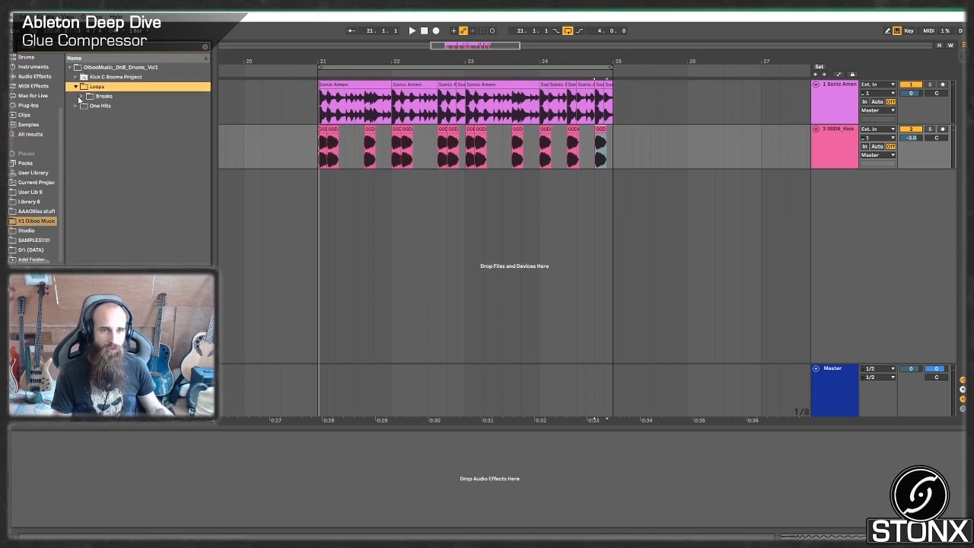
pyautogui.click(81, 105)
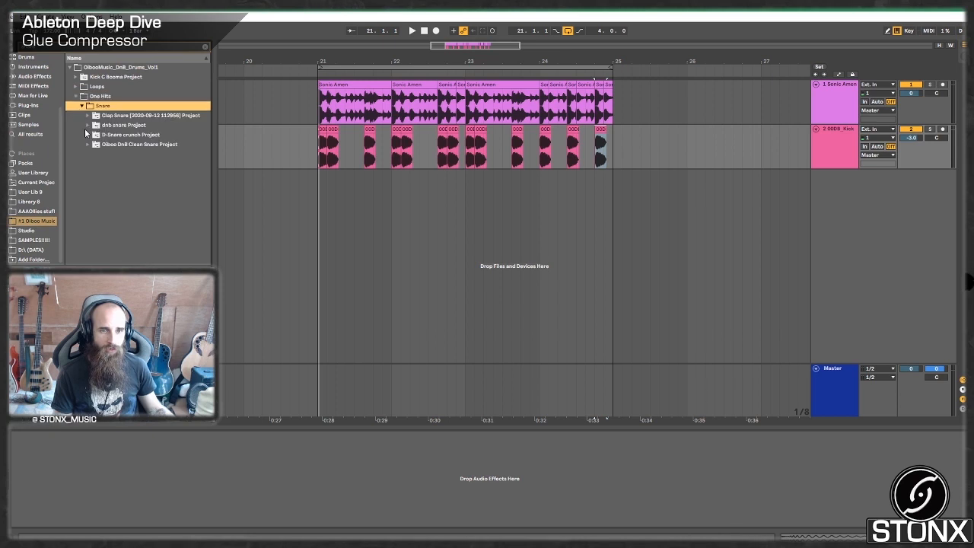
pyautogui.click(88, 126)
pyautogui.click(121, 144)
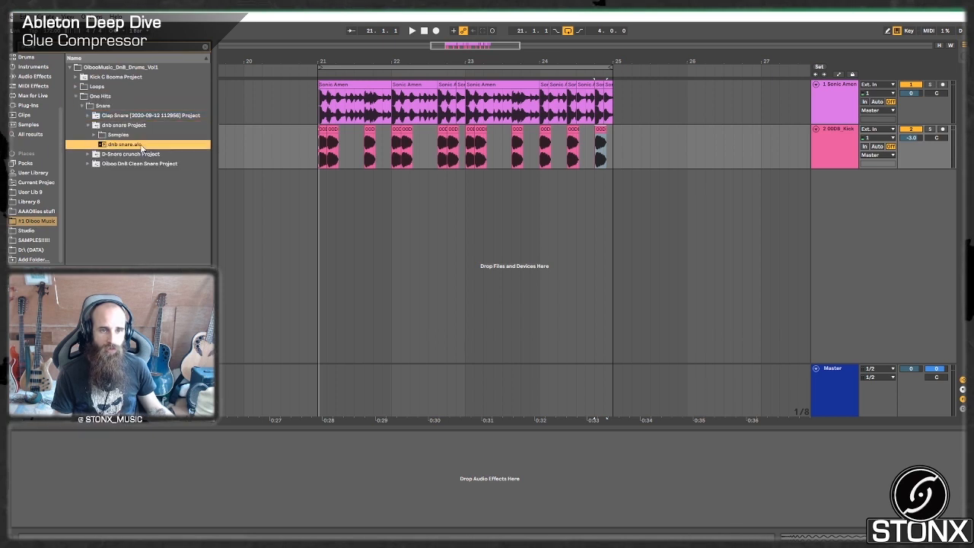
pyautogui.moveTo(346, 188); pyautogui.dragTo(336, 189)
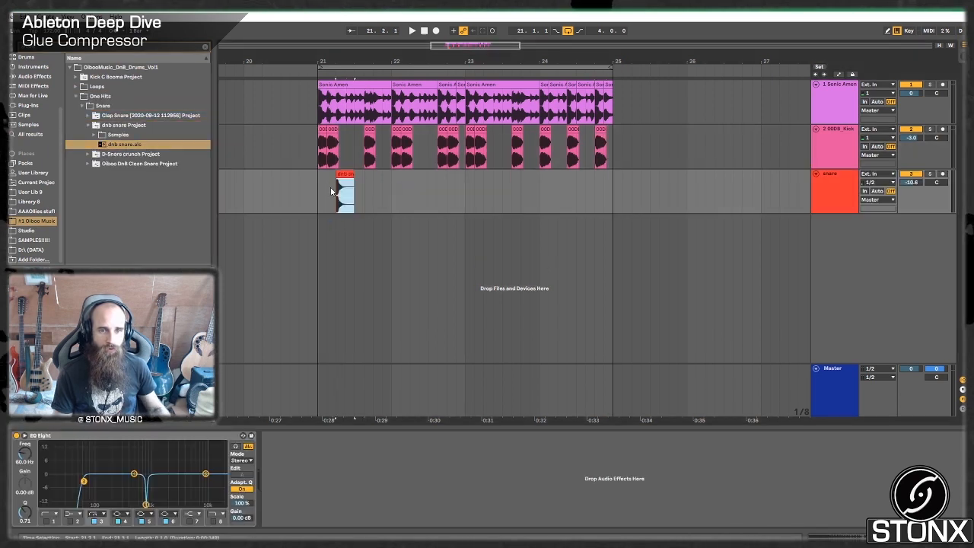
pyautogui.click(321, 187)
pyautogui.press('space')
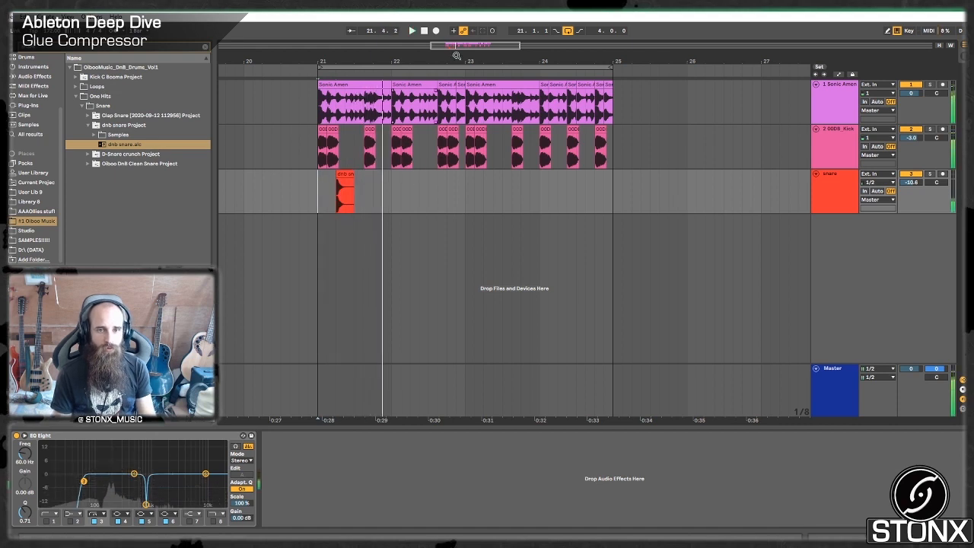
# Audition the snare clip with its track soloed, then unsolo it and set the snare track's volume to -6 dB.
pyautogui.moveTo(456, 56); pyautogui.dragTo(727, 60)
pyautogui.click(931, 174)
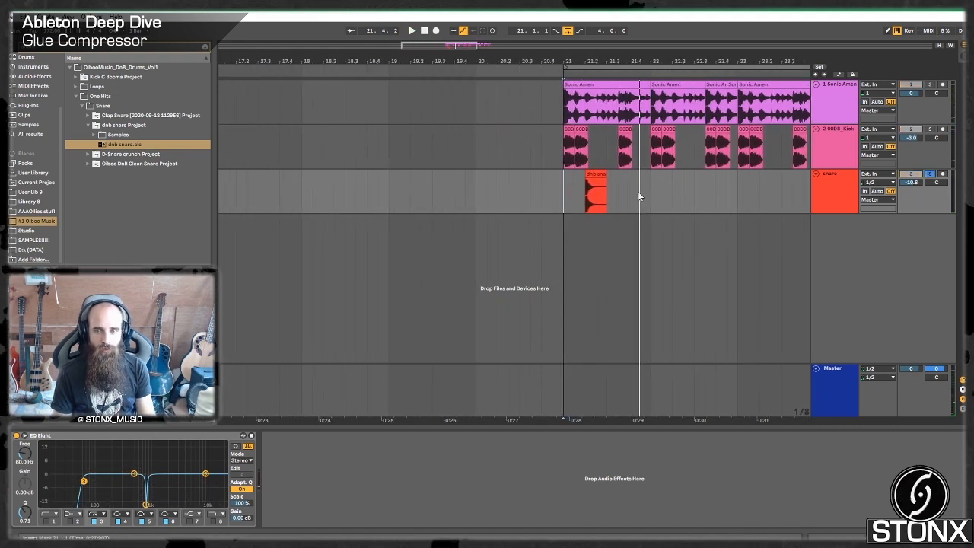
pyautogui.click(597, 175)
pyautogui.press('space')
pyautogui.press('space')
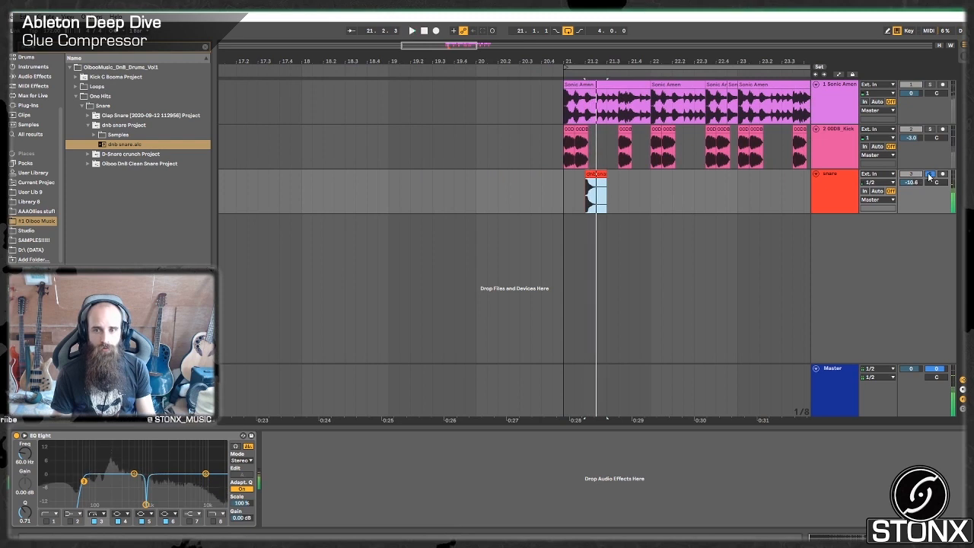
pyautogui.click(929, 175)
pyautogui.moveTo(911, 182); pyautogui.dragTo(911, 181)
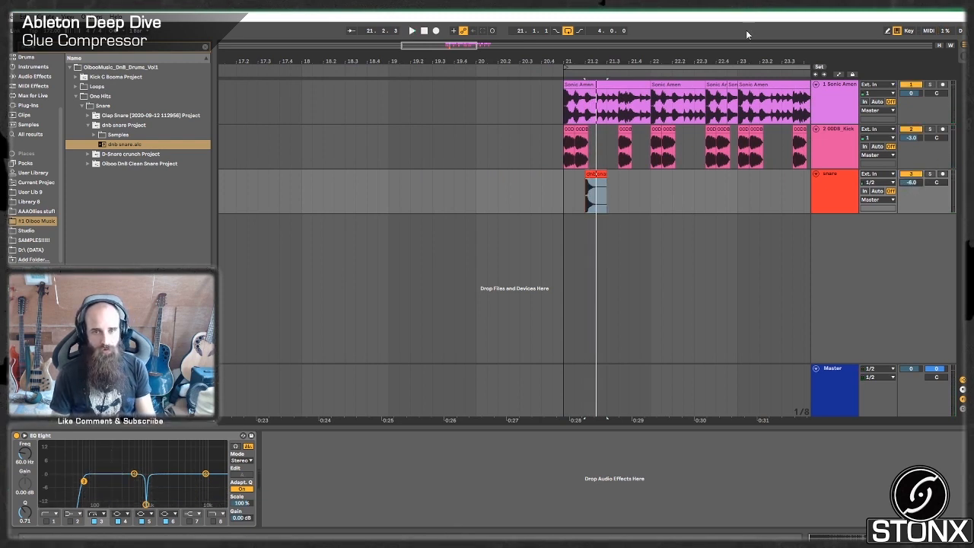
# Copy the snare clip to 21.4.1 and play all tracks from bar 21 to check the timing.
pyautogui.moveTo(484, 46); pyautogui.dragTo(469, 120)
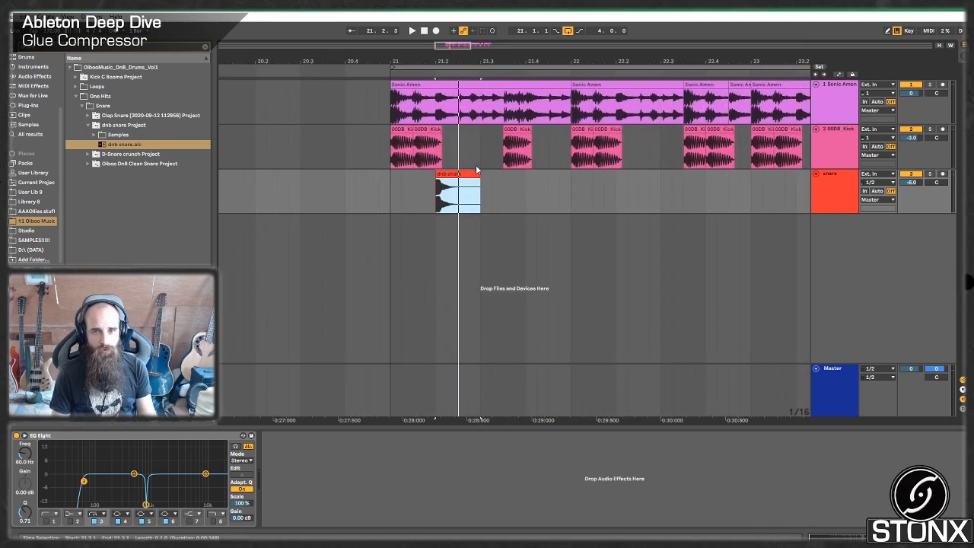
pyautogui.moveTo(458, 177); pyautogui.dragTo(547, 190)
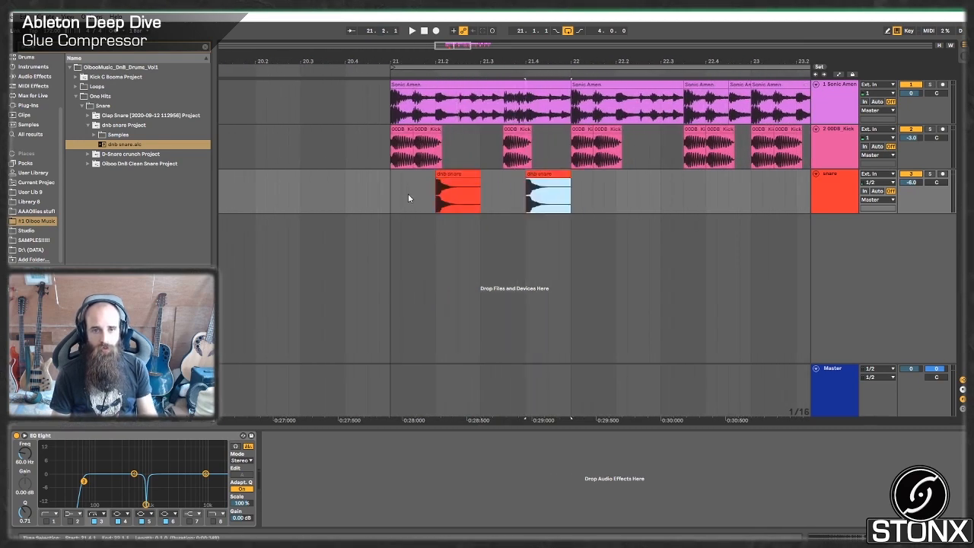
pyautogui.moveTo(400, 198); pyautogui.dragTo(380, 200)
pyautogui.press('space')
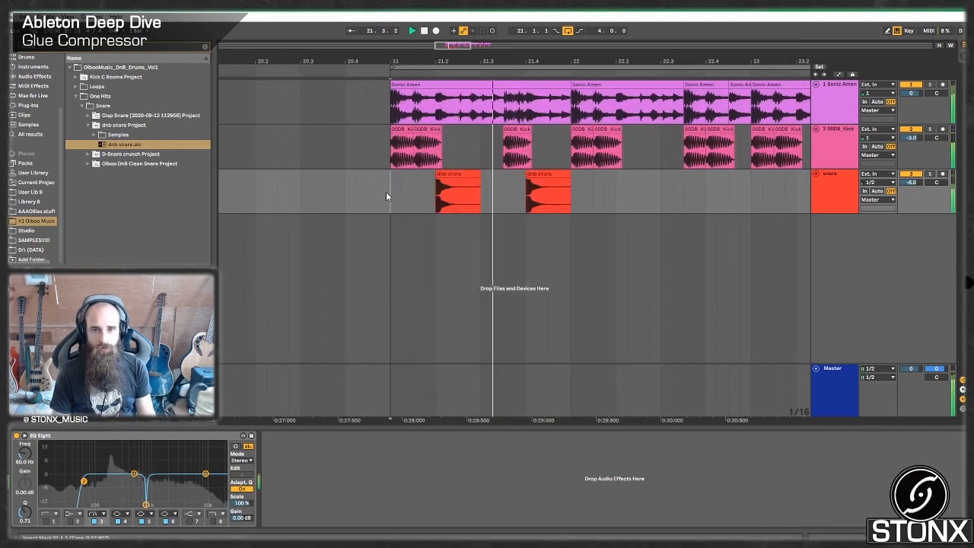
pyautogui.press('space')
# Copy the snare clip to 22.2.1, 22.4.3, 23.2.1 and 23.4.1 under the loop's snare hits.
pyautogui.moveTo(543, 175); pyautogui.dragTo(756, 180)
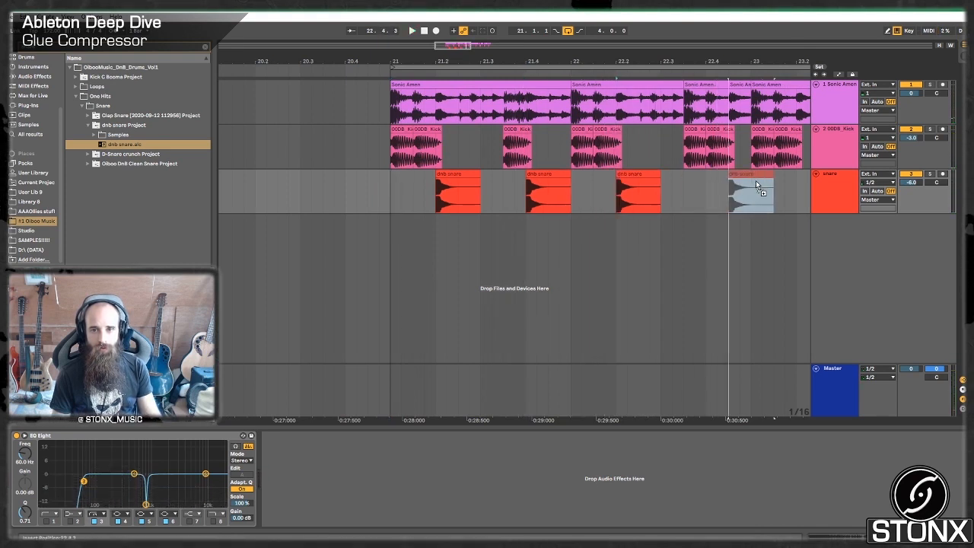
pyautogui.moveTo(456, 46); pyautogui.dragTo(473, 47)
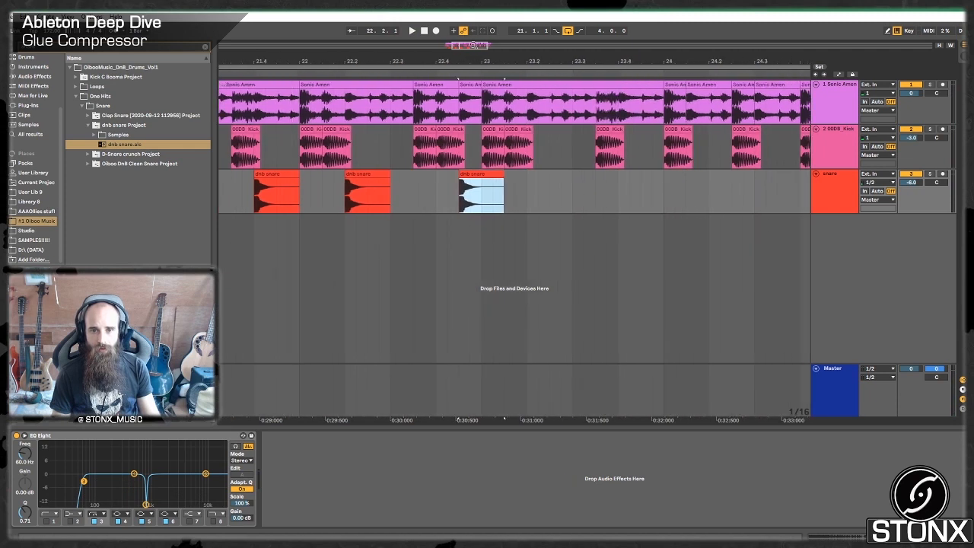
pyautogui.moveTo(478, 174); pyautogui.dragTo(638, 190)
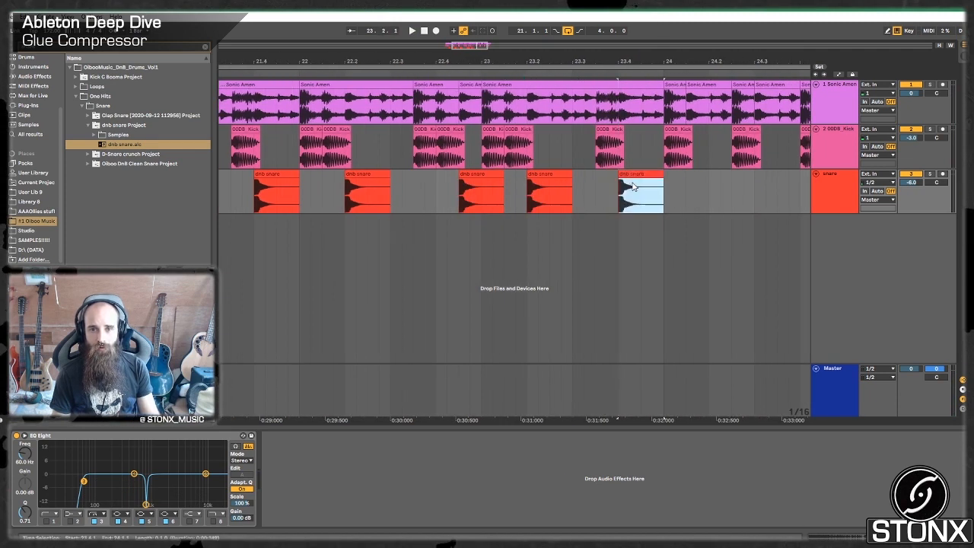
pyautogui.moveTo(466, 46); pyautogui.dragTo(481, 46)
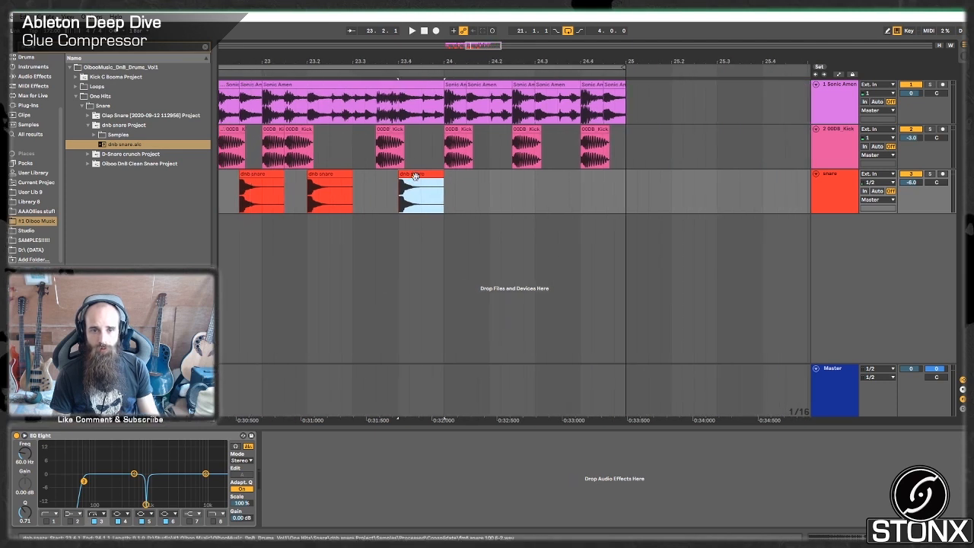
# Copy the snare clip to 24.1.3, 24.3.1 and 24.4.3, and play the layered break.
pyautogui.moveTo(415, 176); pyautogui.dragTo(491, 186)
pyautogui.moveTo(479, 184); pyautogui.dragTo(620, 184)
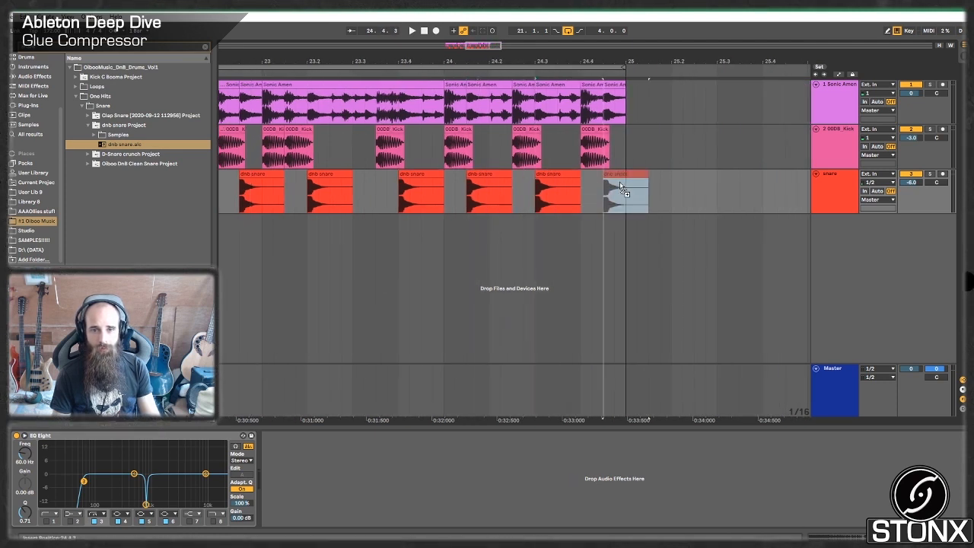
pyautogui.moveTo(476, 45); pyautogui.dragTo(474, 23)
pyautogui.click(410, 188)
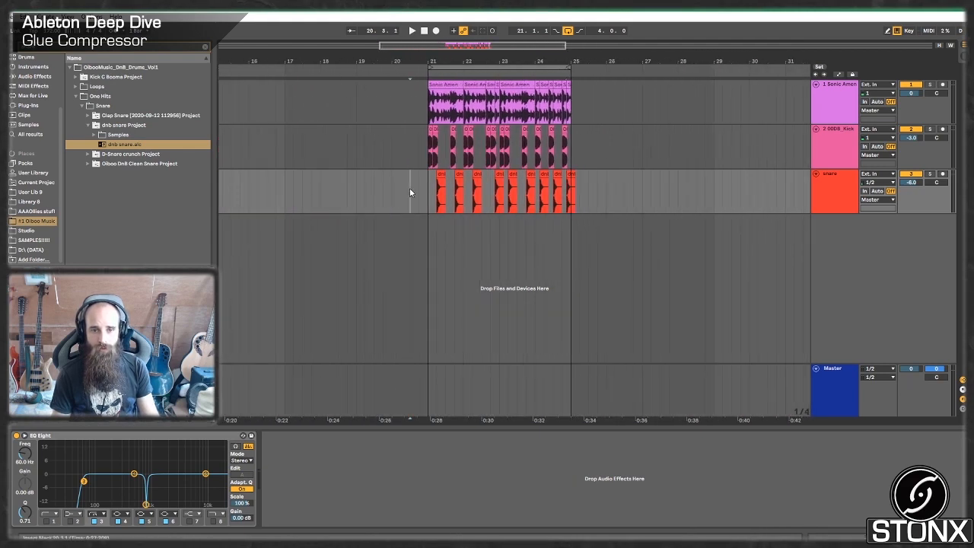
pyautogui.press('space')
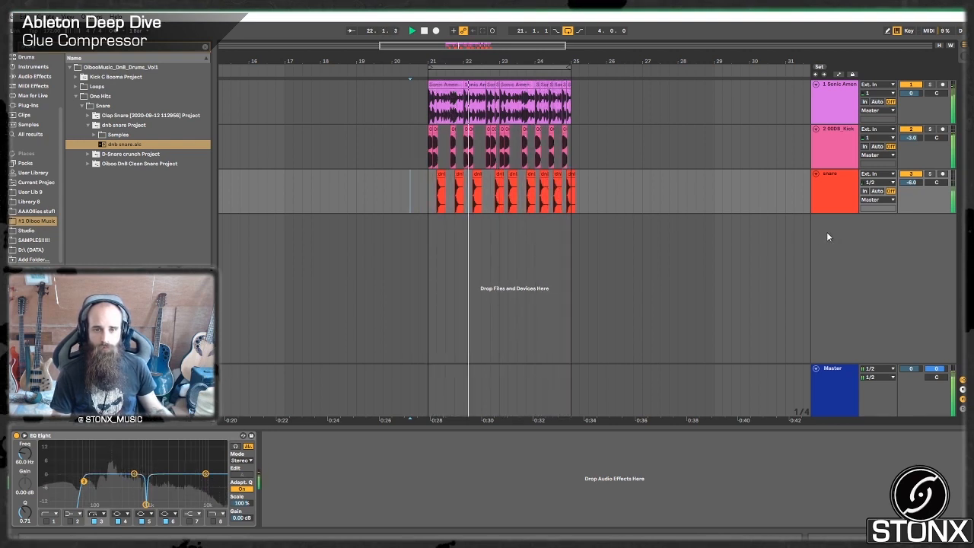
pyautogui.press('space')
# Group the Sonic Amen, kick and snare tracks.
pyautogui.click(818, 191)
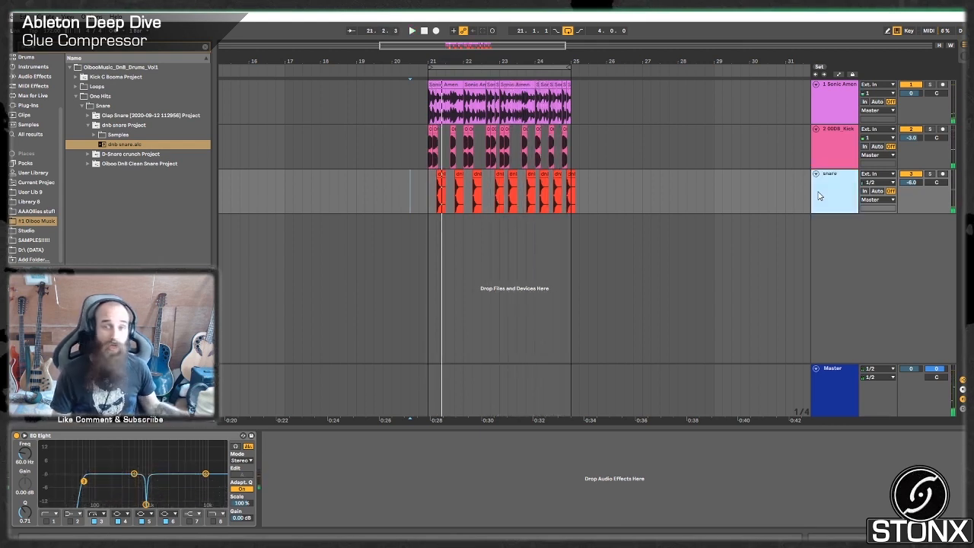
pyautogui.keyDown('shift'); pyautogui.click(830, 102); pyautogui.keyUp('shift')
pyautogui.hotkey('ctrl', 'g')
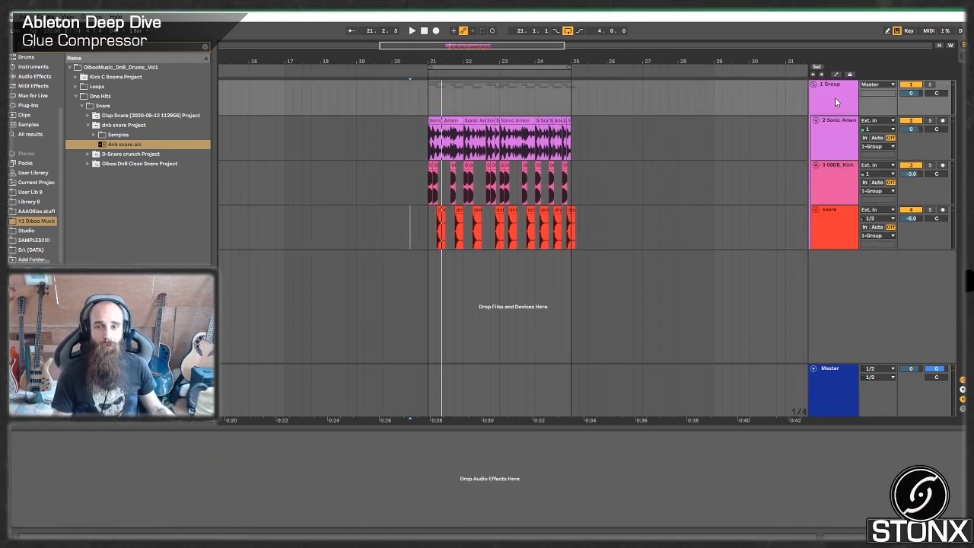
# Add a Glue Compressor from the audio effects to the drum group and start playback.
pyautogui.click(205, 49)
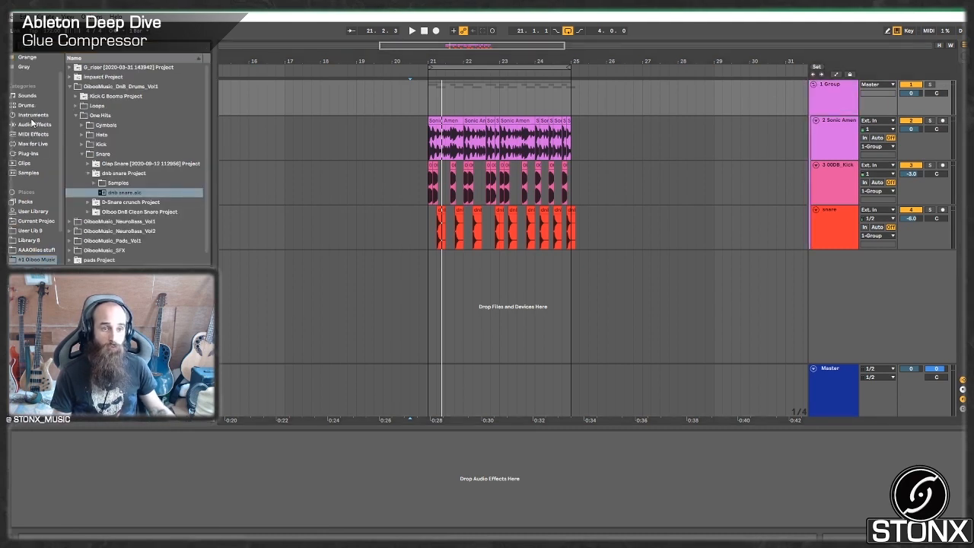
pyautogui.click(32, 124)
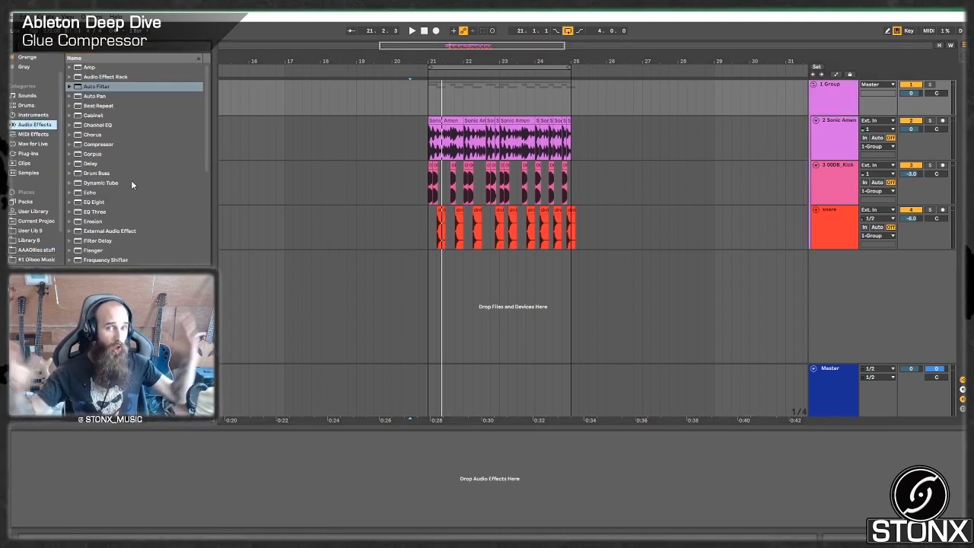
pyautogui.scroll(-5, 108, 156)
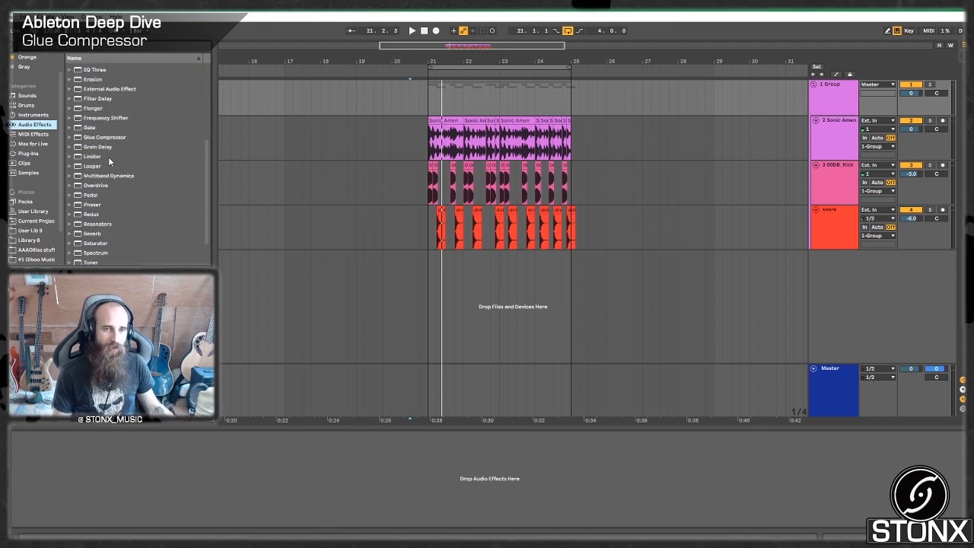
pyautogui.click(105, 137)
pyautogui.moveTo(511, 384); pyautogui.dragTo(441, 456)
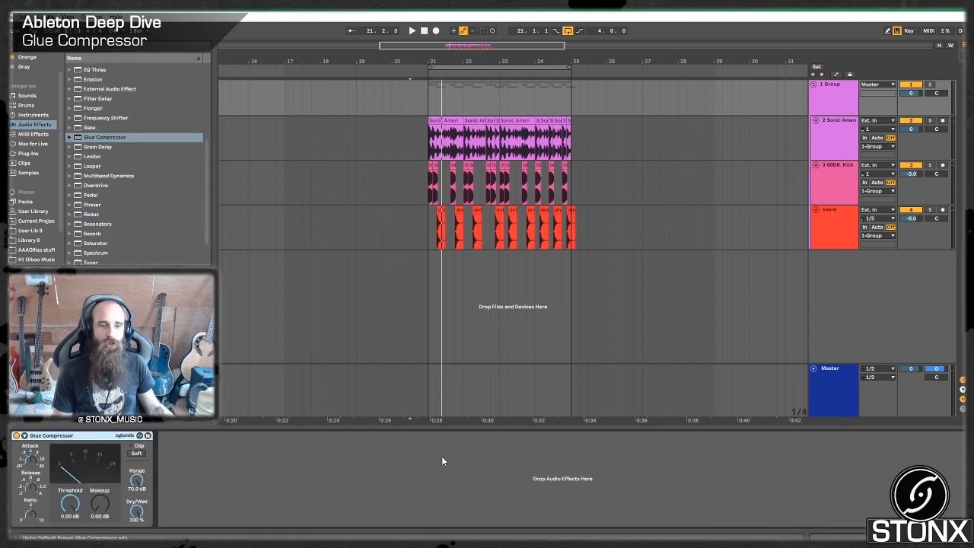
pyautogui.press('space')
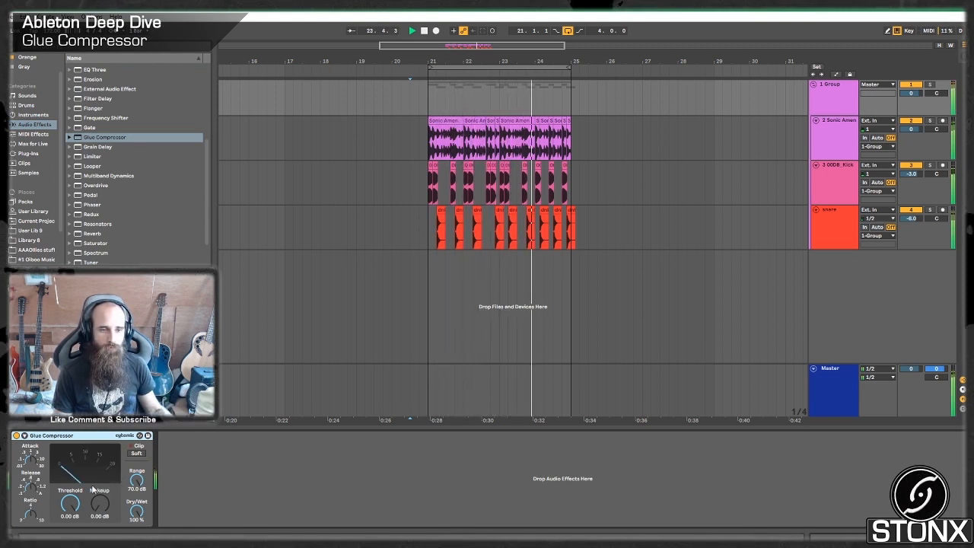
# Set the drum group's Glue Compressor to a -6.67 dB threshold and 3.02 dB makeup gain, and enable soft clipping.
pyautogui.moveTo(66, 505); pyautogui.dragTo(66, 517)
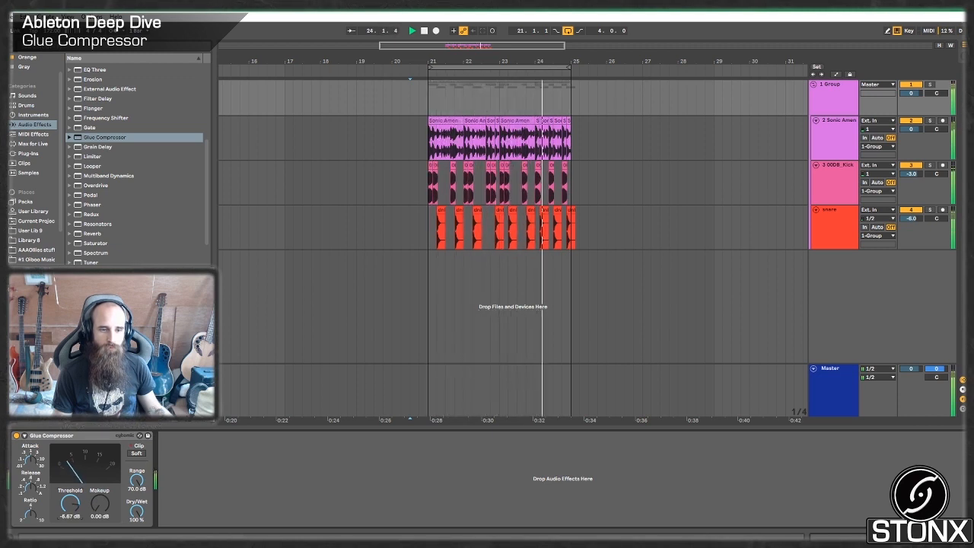
pyautogui.moveTo(99, 504); pyautogui.dragTo(100, 493)
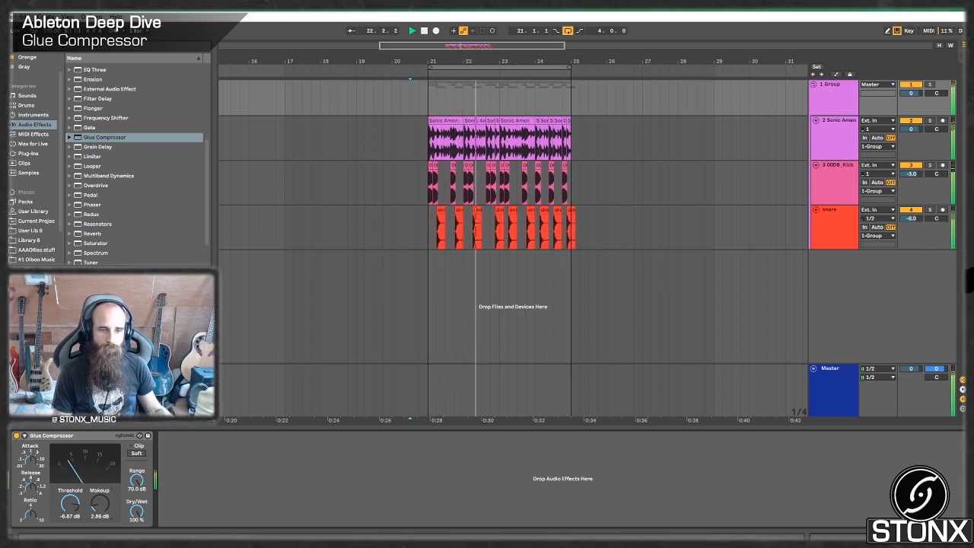
pyautogui.click(136, 452)
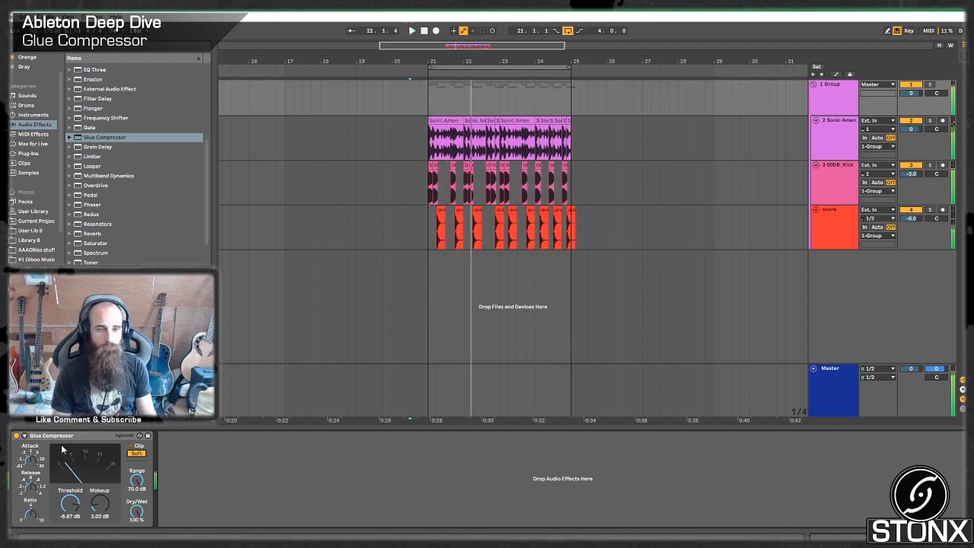
# Try heavy compression on the drum group with a -30.8 dB threshold, 16.7 dB makeup and 100 % dry/wet.
pyautogui.moveTo(149, 525); pyautogui.dragTo(148, 547)
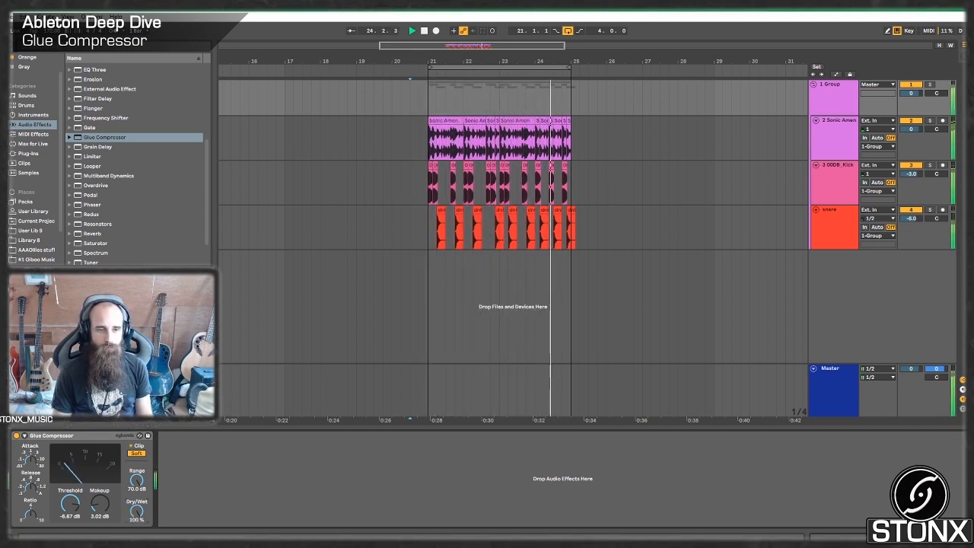
pyautogui.moveTo(137, 512); pyautogui.dragTo(137, 544)
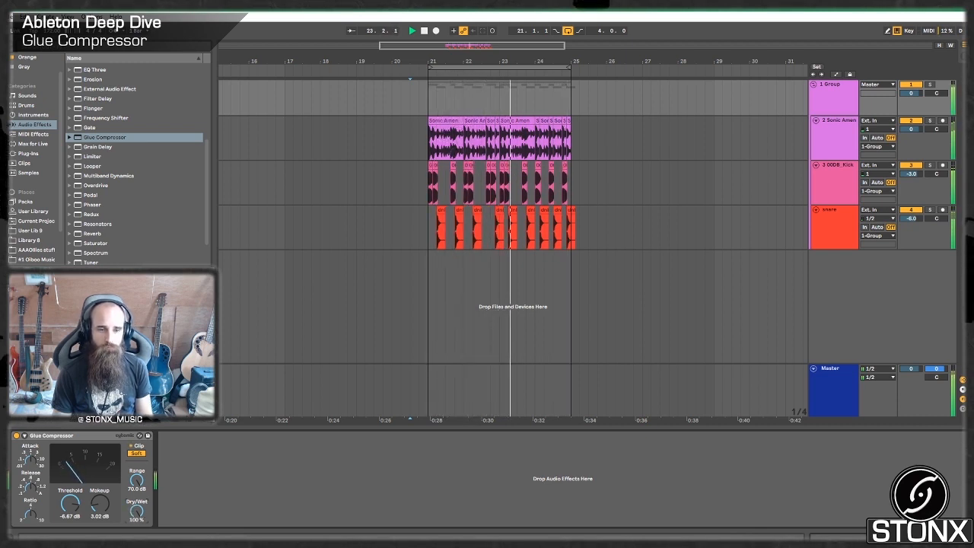
pyautogui.moveTo(137, 512); pyautogui.dragTo(137, 479)
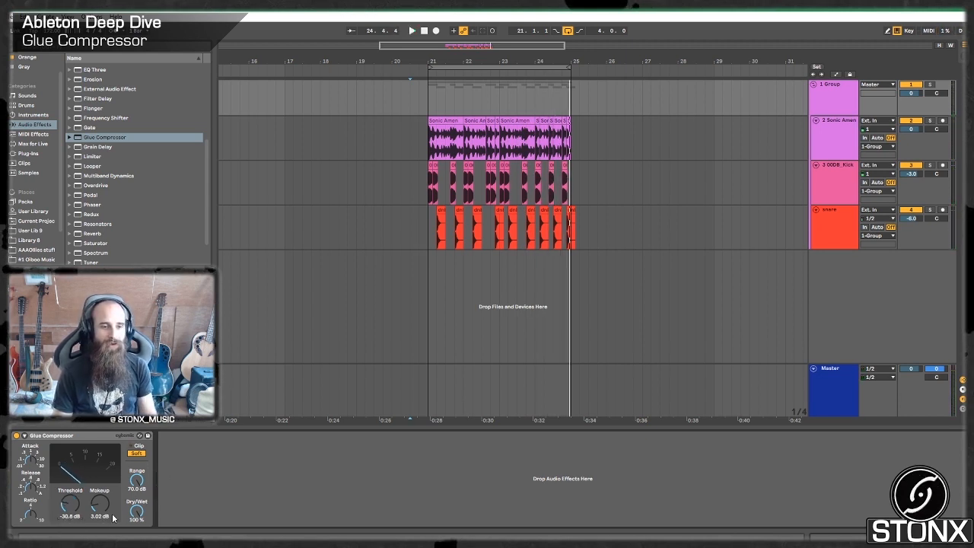
pyautogui.moveTo(112, 518); pyautogui.dragTo(113, 479)
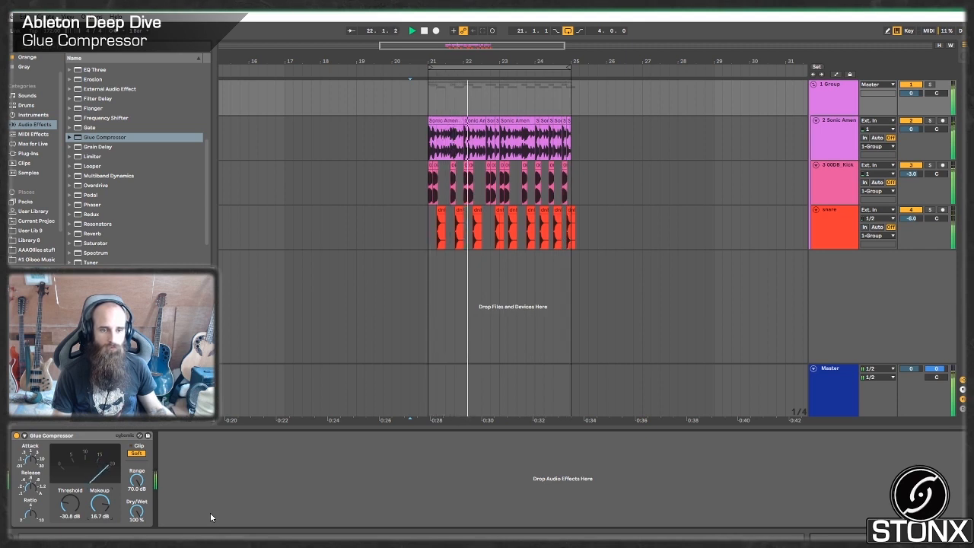
# Set the drum compressor's dry/wet to 50 %, threshold to -12.7 dB and makeup to 13.3 dB while auditioning the loop.
pyautogui.press('space')
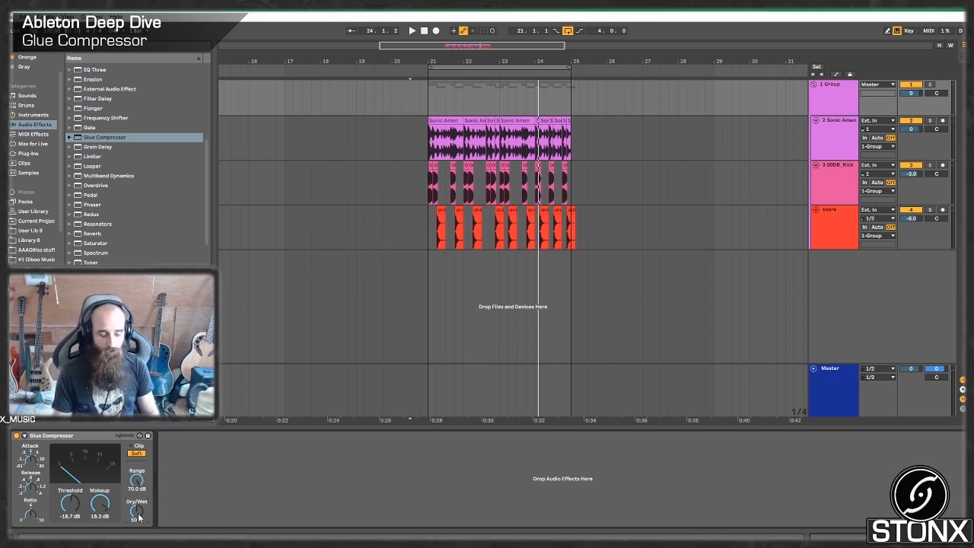
pyautogui.press('space')
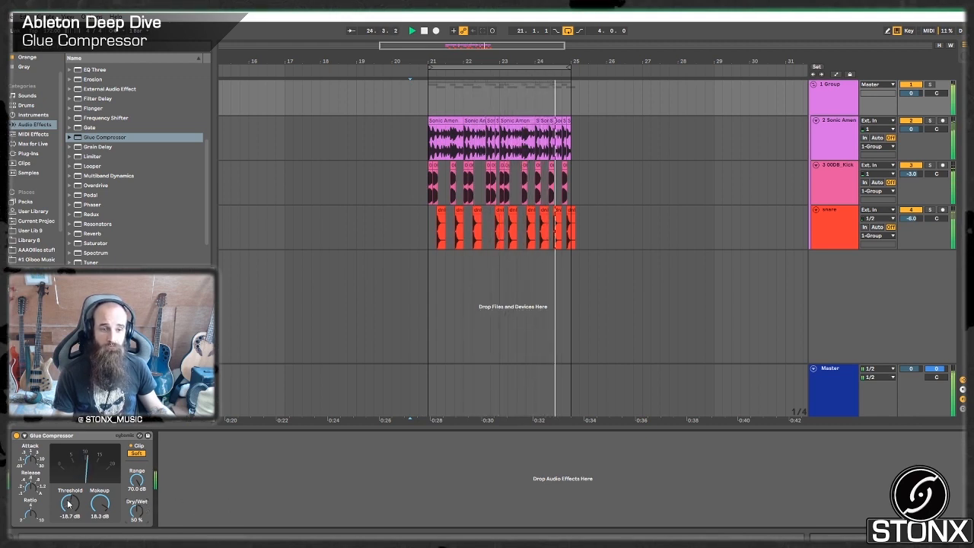
pyautogui.moveTo(69, 504); pyautogui.dragTo(99, 511)
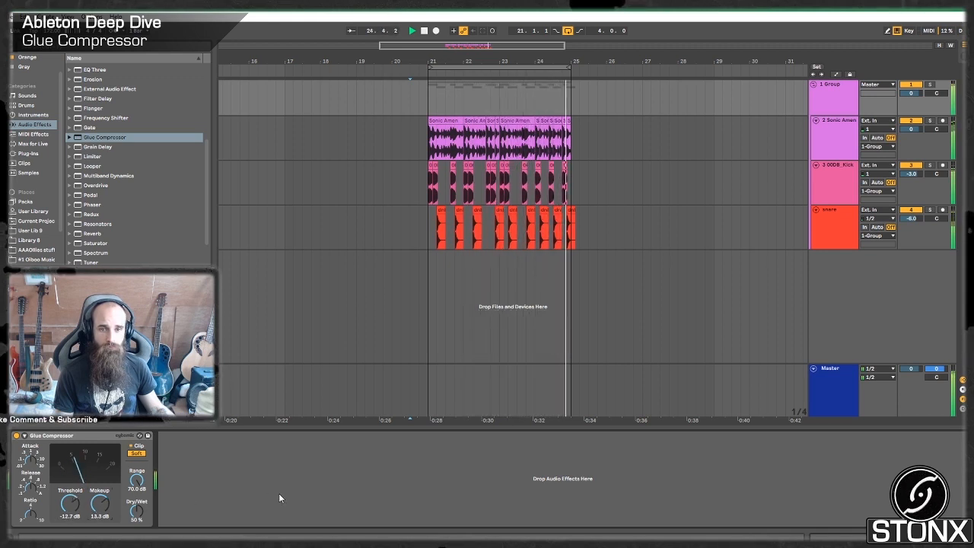
pyautogui.press('space')
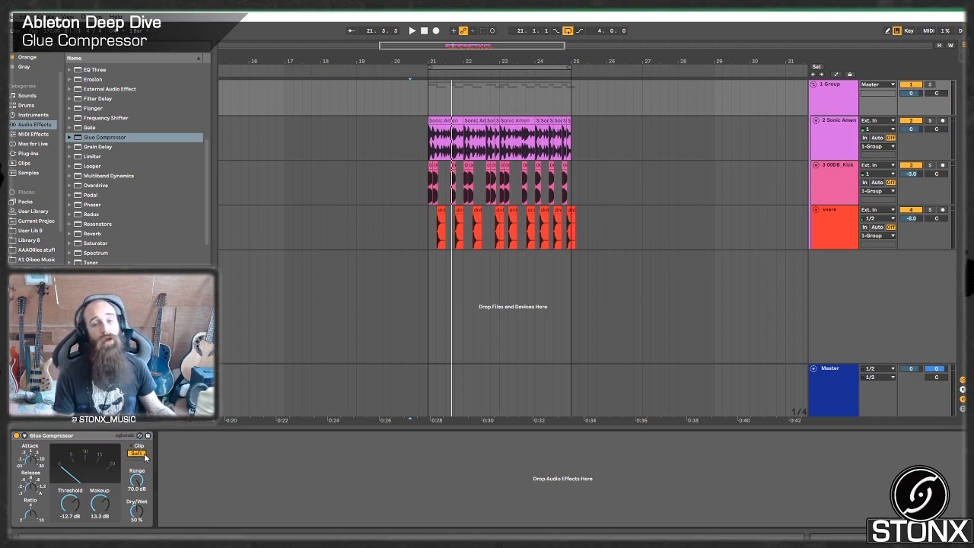
# Play the drum loop to check the level of the compressed group, and stop playback.
pyautogui.rightClick(131, 435)
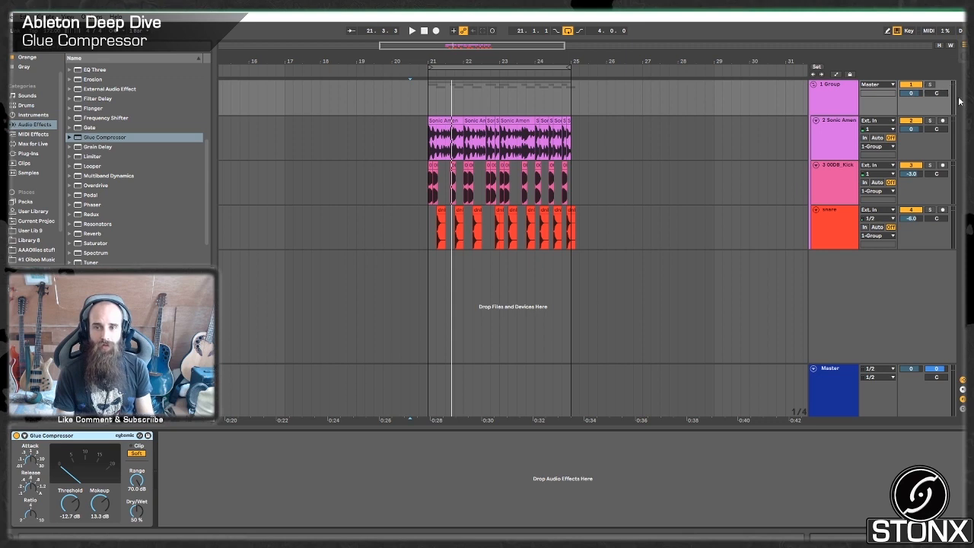
pyautogui.press('space')
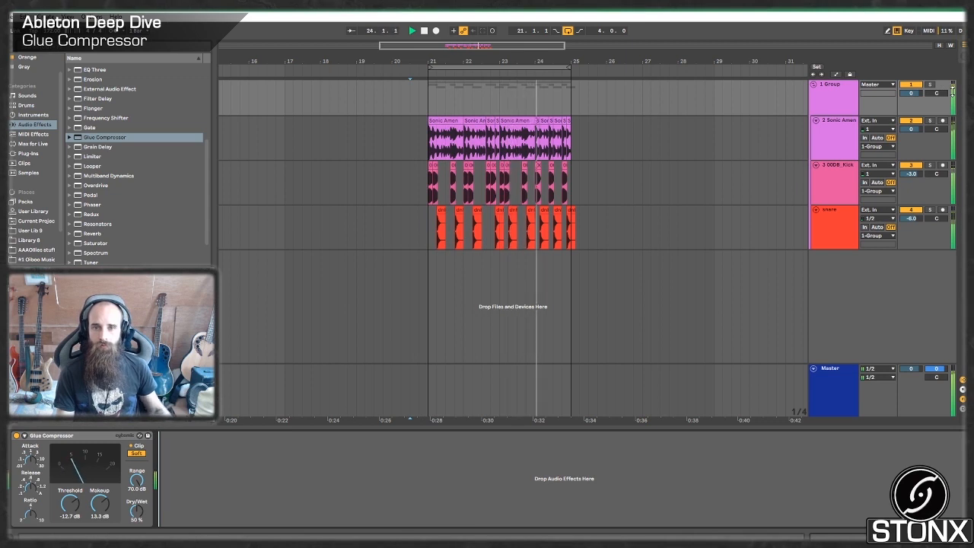
pyautogui.press('space')
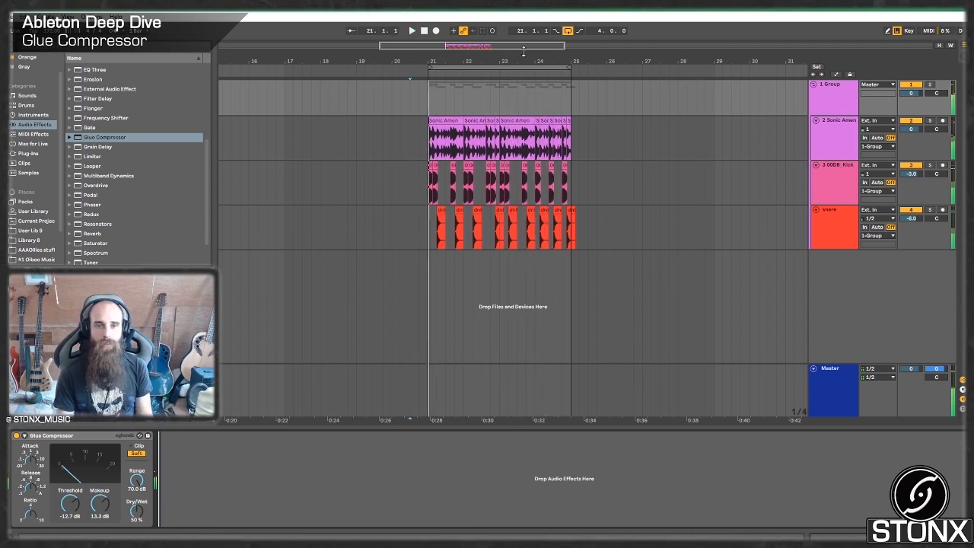
# Add an Operator instrument on a new track below the snare track and unfold that track.
pyautogui.moveTo(477, 48); pyautogui.dragTo(429, 163)
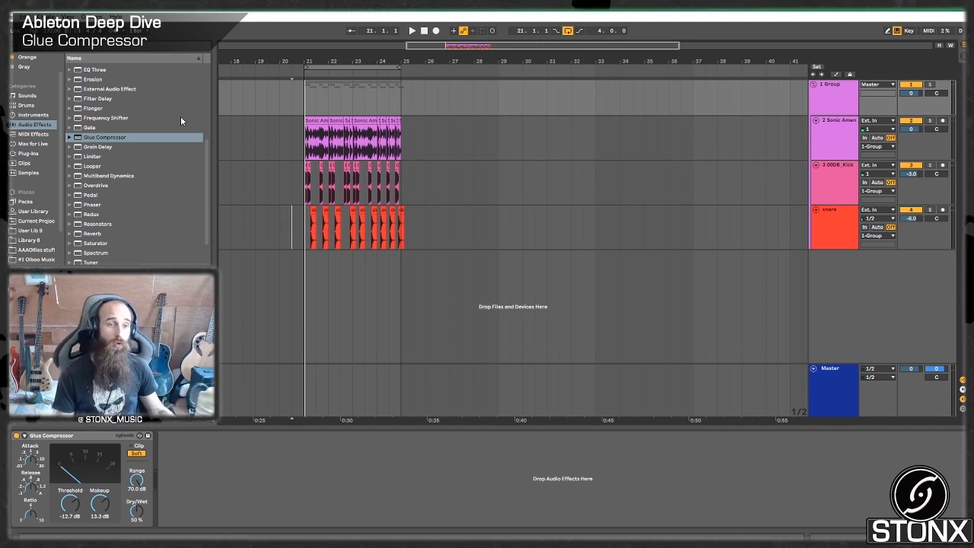
pyautogui.click(30, 115)
pyautogui.moveTo(86, 137); pyautogui.dragTo(851, 312)
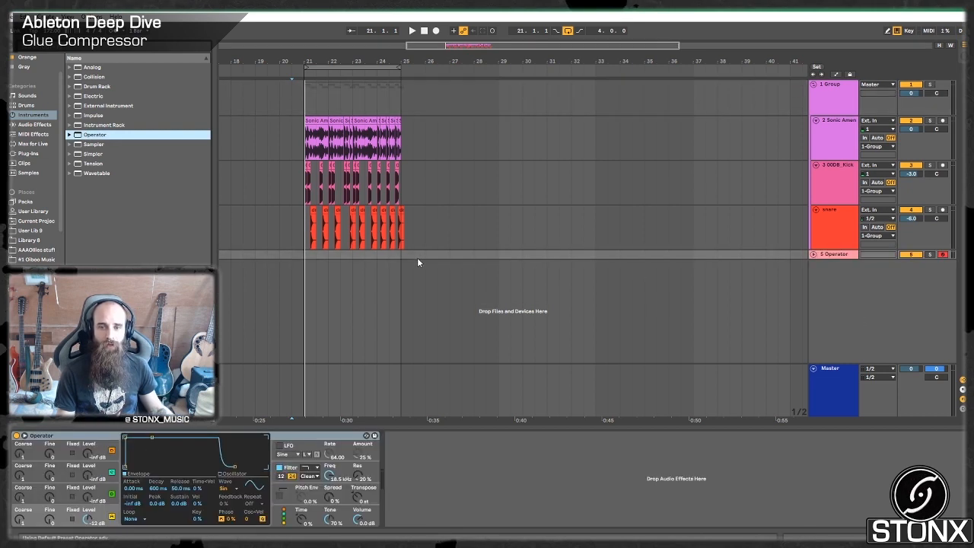
pyautogui.click(813, 254)
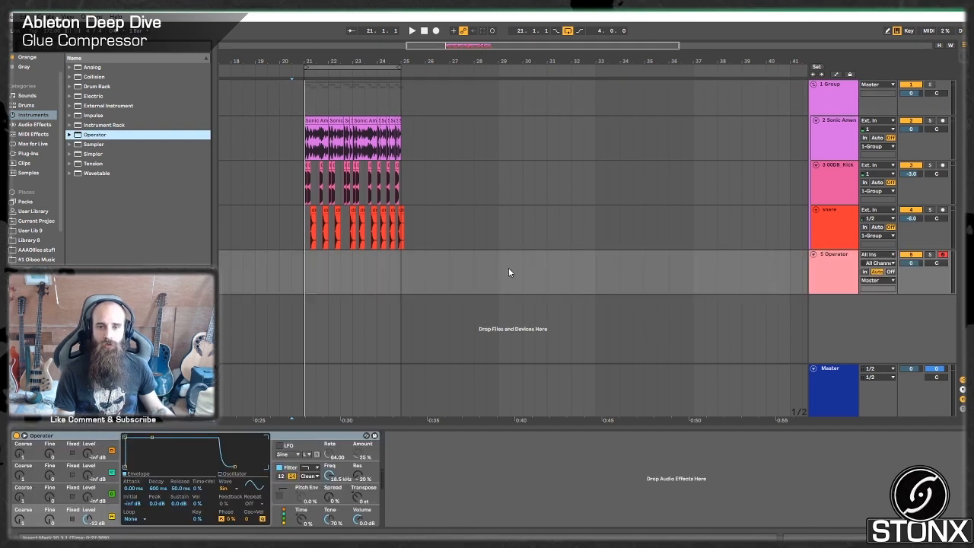
# Create a four-bar MIDI clip at bar 29 on the Operator track with one full-length G2 note, transposed down two octaves.
pyautogui.moveTo(495, 260); pyautogui.dragTo(593, 255)
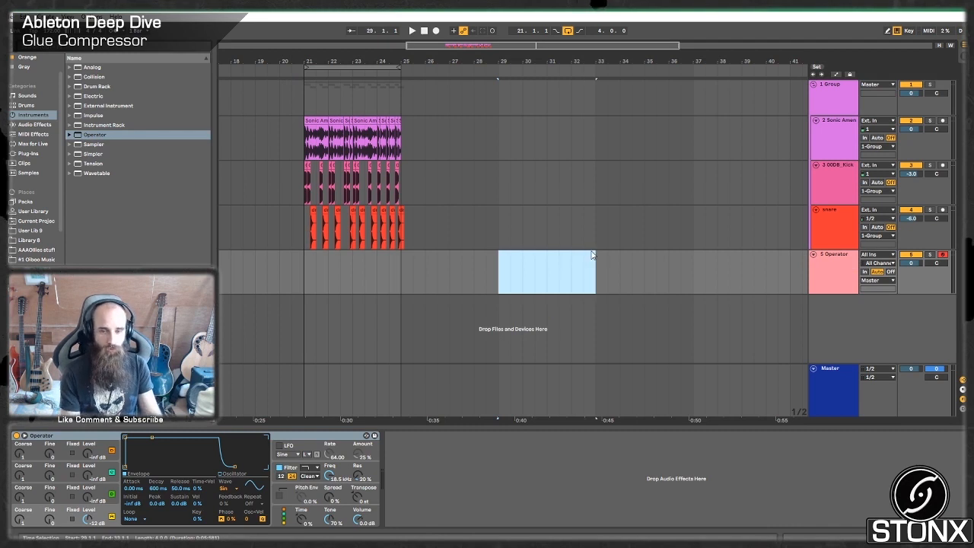
pyautogui.hotkey('ctrl', 'shift', 'm')
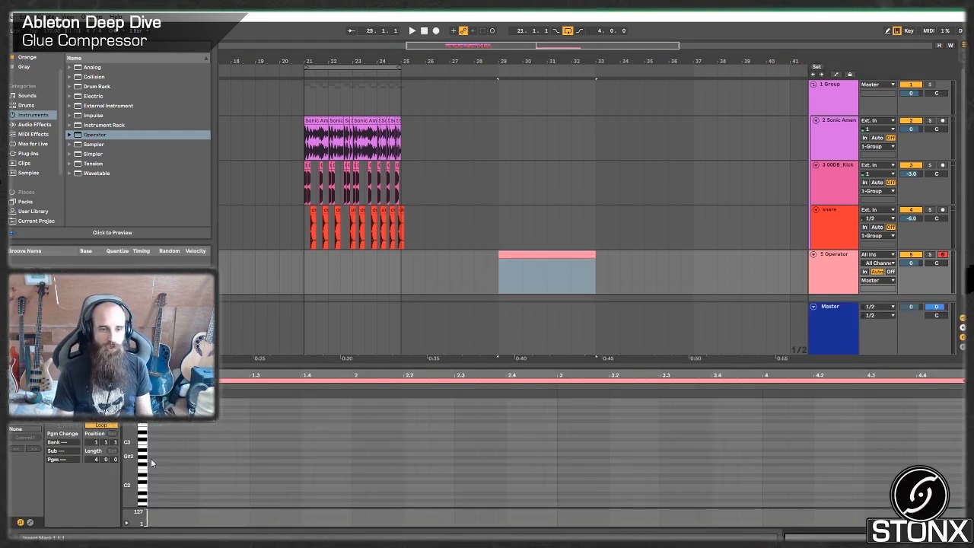
pyautogui.doubleClick(150, 459)
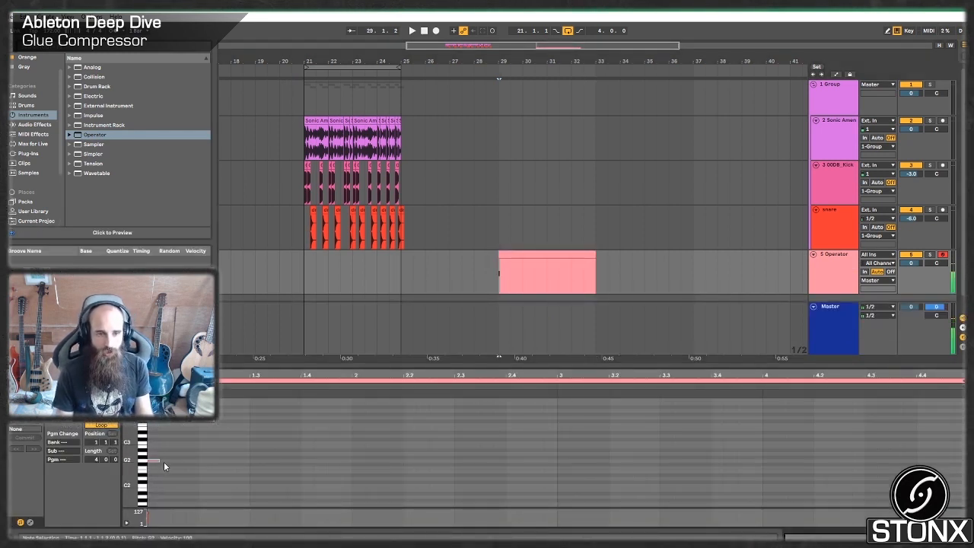
pyautogui.moveTo(157, 460); pyautogui.dragTo(967, 462)
pyautogui.hotkey('shift', 'Down')
pyautogui.hotkey('shift', 'Down')
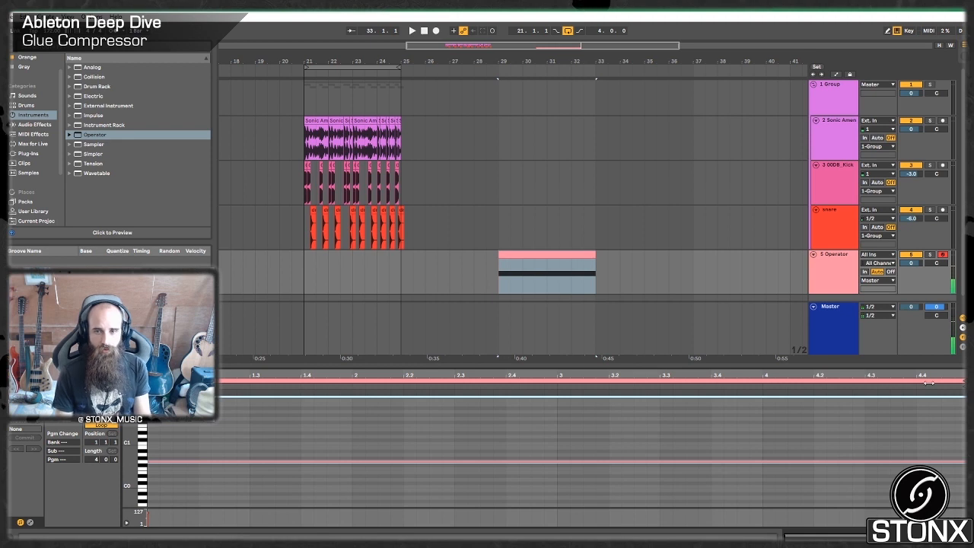
# Add a Glue Compressor after Operator with a -30.5 dB threshold, 17.3 dB makeup and soft clipping on.
pyautogui.click(822, 269)
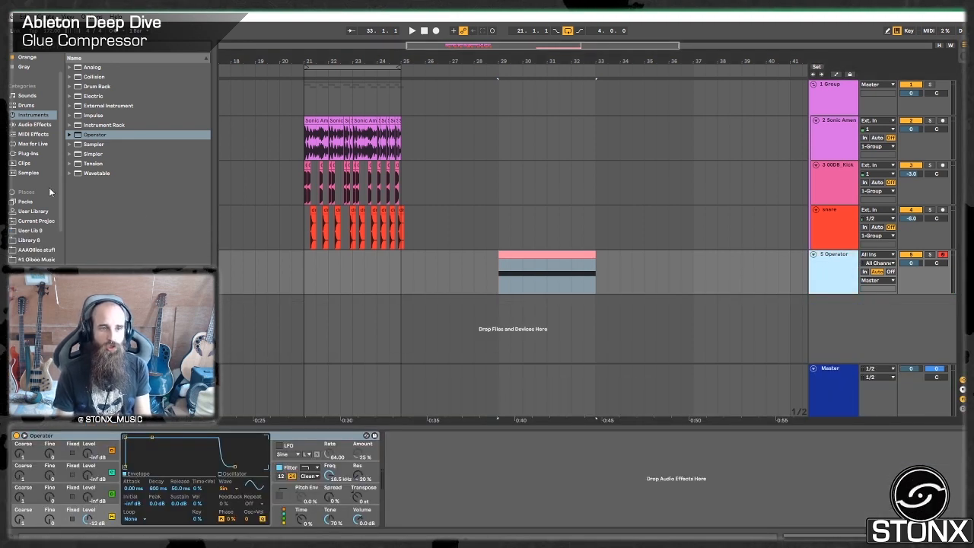
pyautogui.click(38, 125)
pyautogui.moveTo(99, 137); pyautogui.dragTo(451, 537)
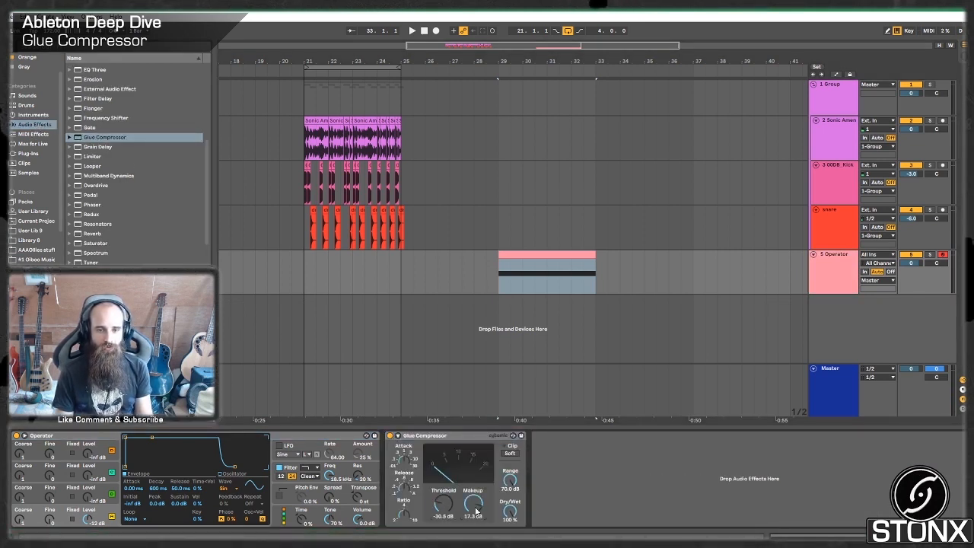
# Play the bass clip with its Glue Compressor bypassed, and loop the clip's four bars.
pyautogui.click(512, 252)
pyautogui.click(389, 437)
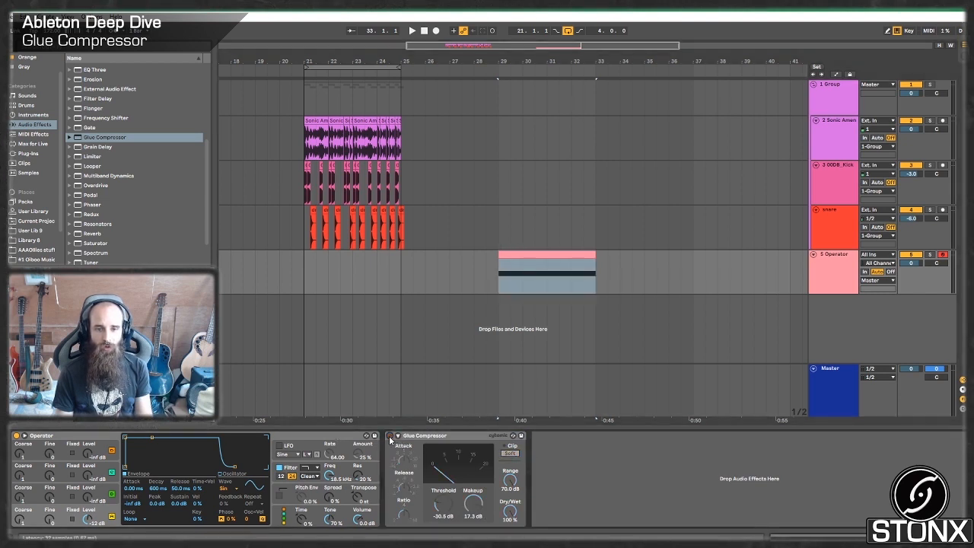
pyautogui.click(390, 437)
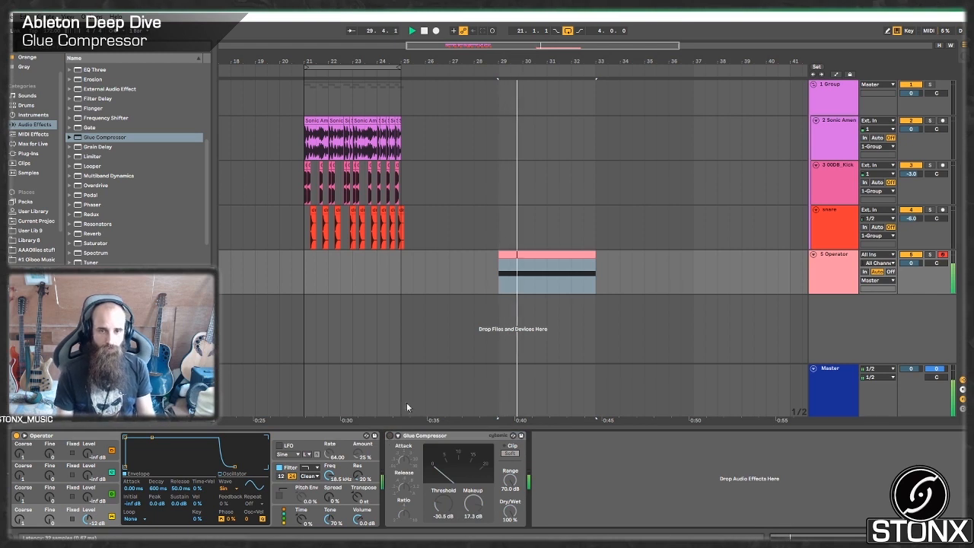
pyautogui.click(548, 256)
pyautogui.hotkey('ctrl', 'l')
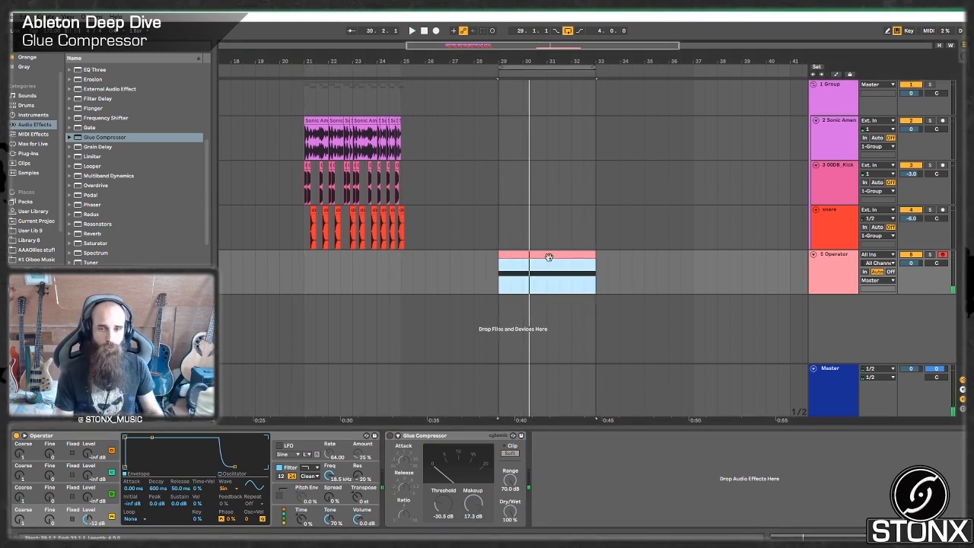
# Re-enable the bass track's Glue Compressor and set its threshold to -37.5 dB and makeup to 20.0 dB during playback.
pyautogui.click(390, 436)
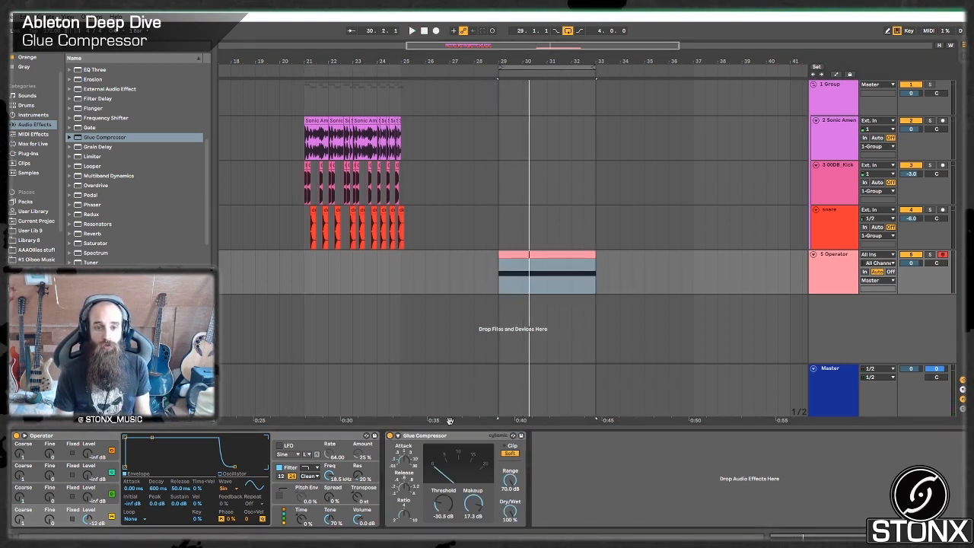
pyautogui.press('space')
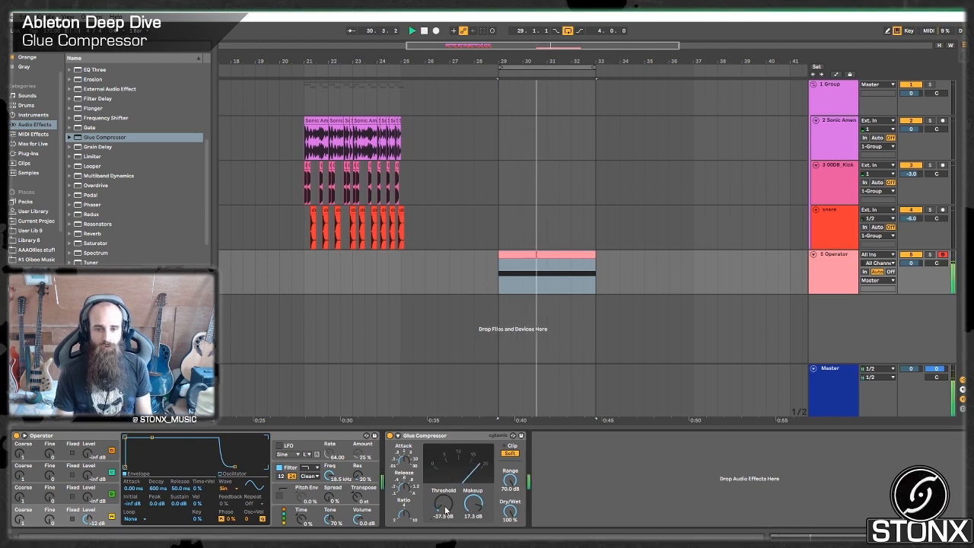
pyautogui.moveTo(473, 504); pyautogui.dragTo(473, 487)
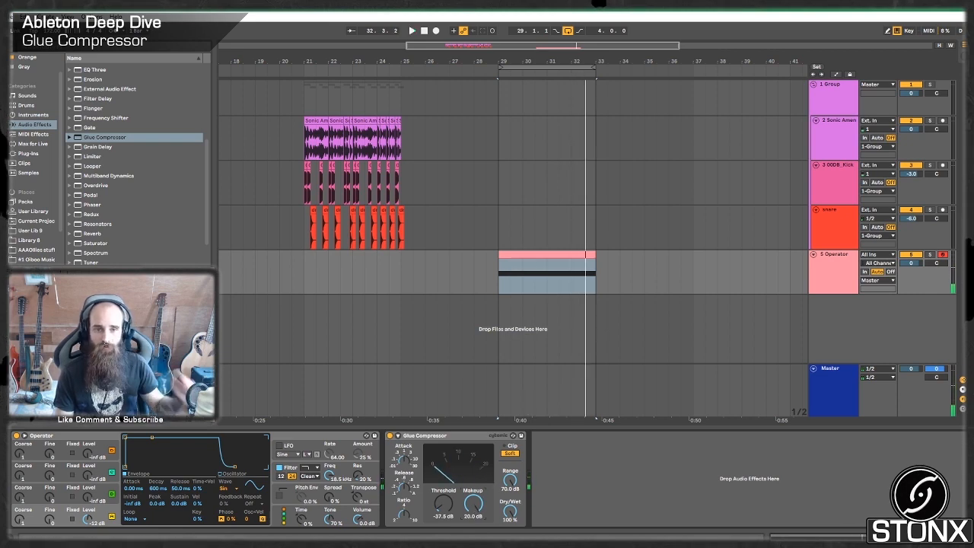
# Examine the bass spectrum in the master's SPAN analyzer with the Glue Compressor off and on, and close the analyzer.
pyautogui.click(277, 378)
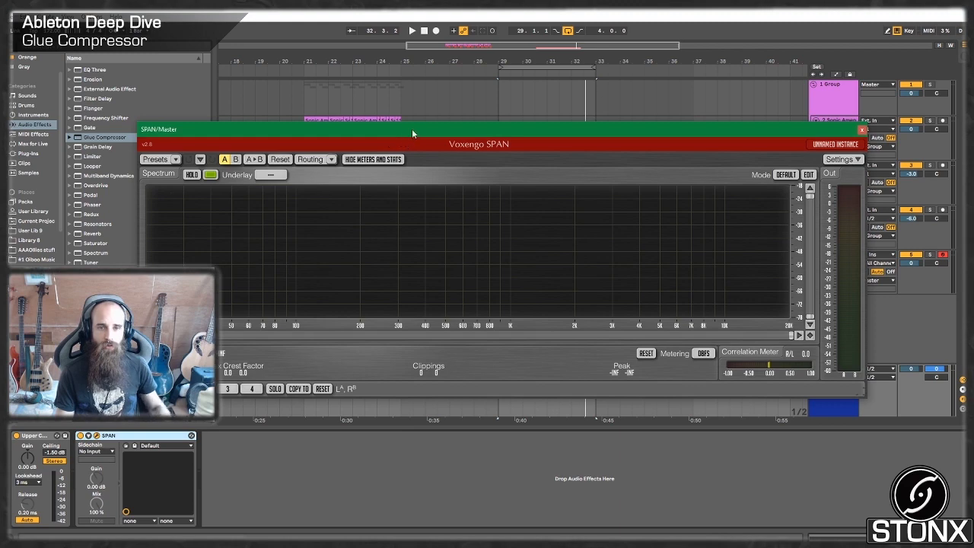
pyautogui.click(922, 284)
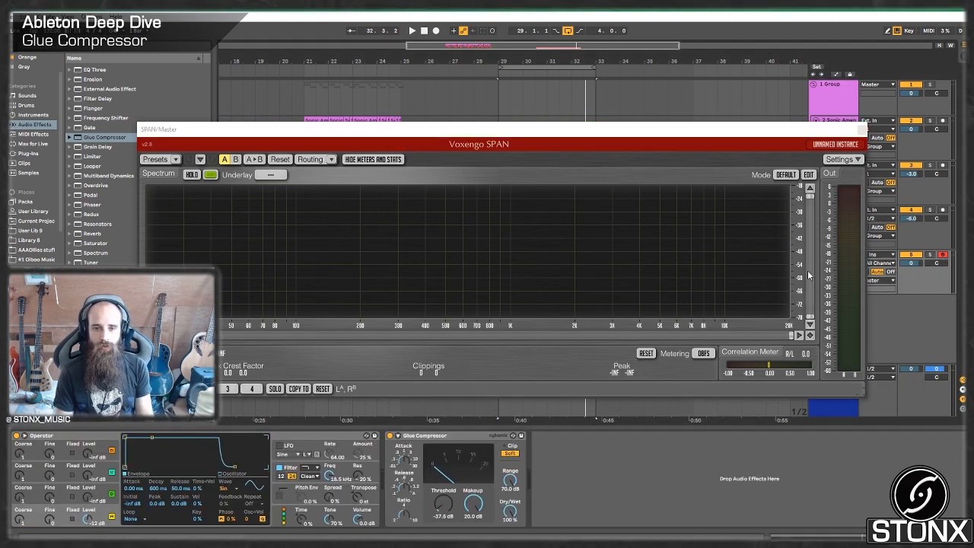
pyautogui.press('space')
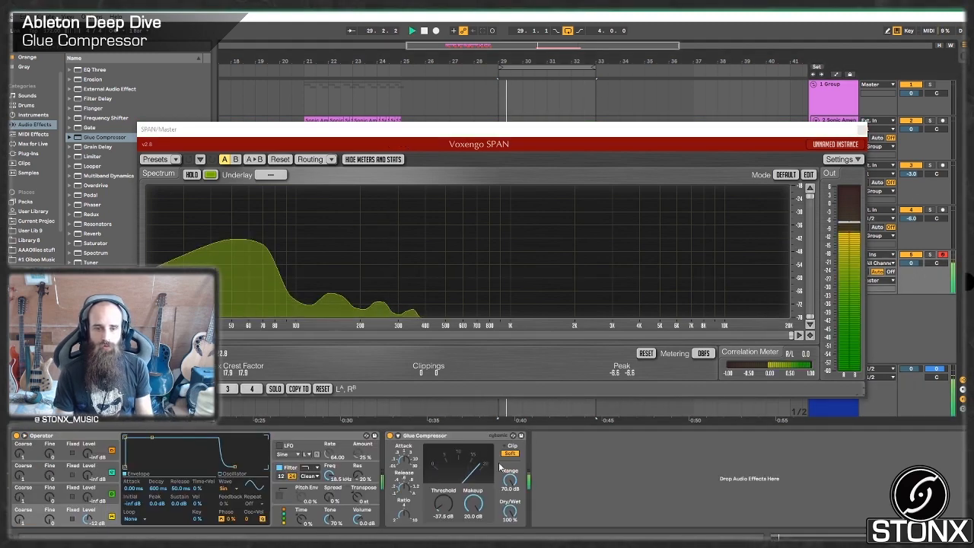
pyautogui.click(389, 435)
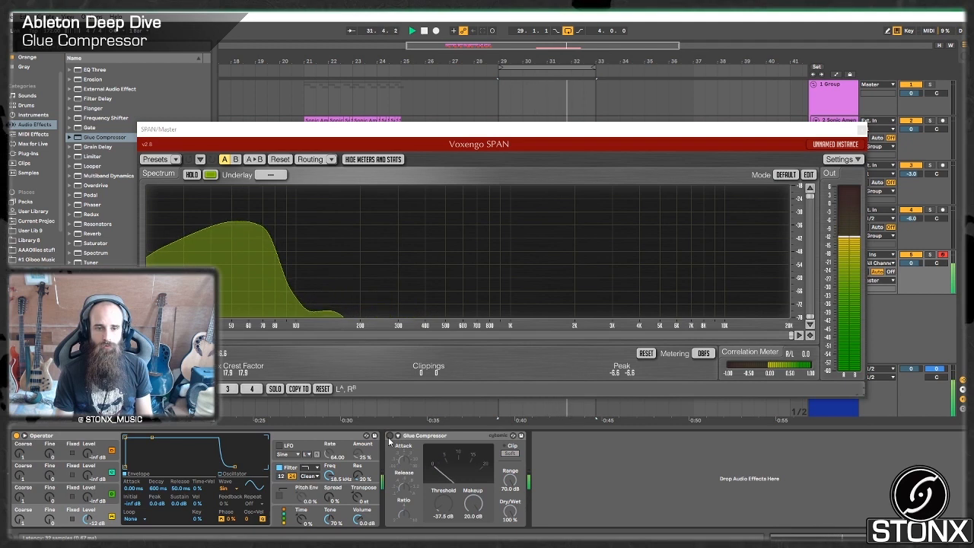
pyautogui.click(389, 435)
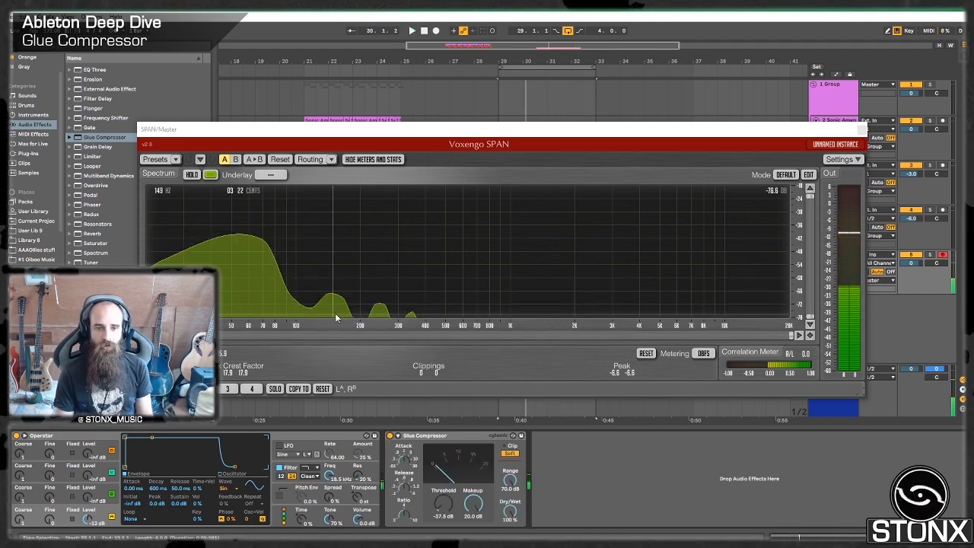
pyautogui.click(860, 129)
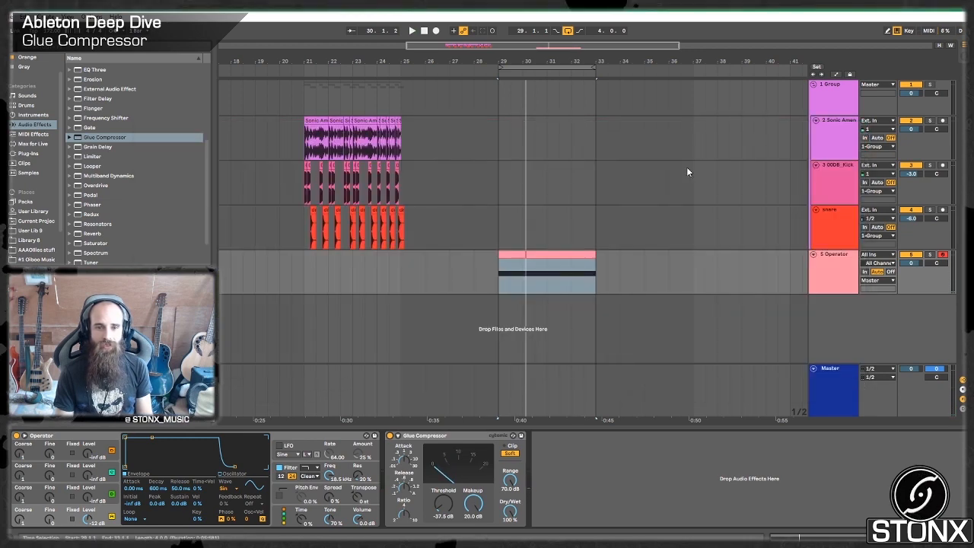
# Add an Auto Filter after the bass Glue Compressor and make it a notch at 2.54 kHz with 78% resonance.
pyautogui.scroll(5, 99, 111)
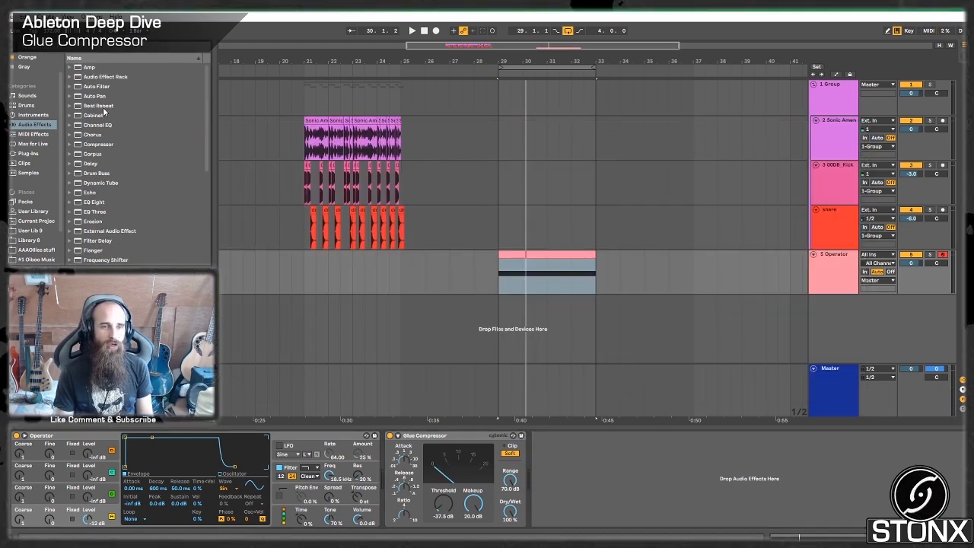
pyautogui.moveTo(646, 491); pyautogui.dragTo(565, 484)
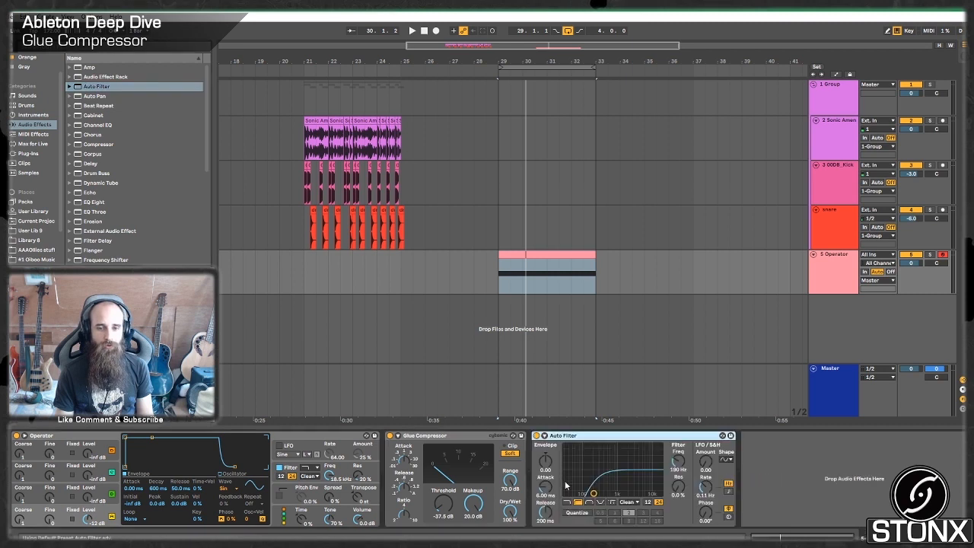
pyautogui.click(600, 502)
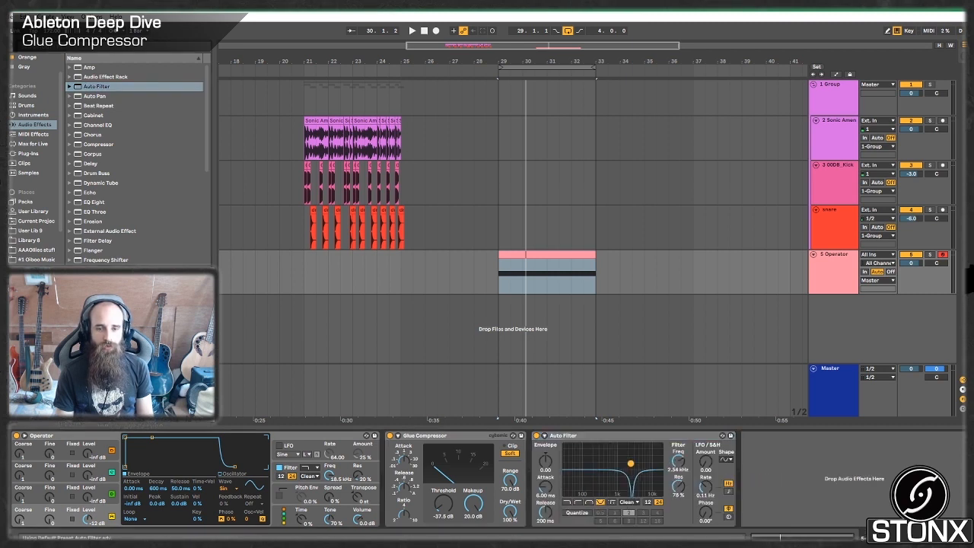
# Add a Max for Live LFO after the Auto Filter, mapped to its frequency from 51% to 100% at a synced 3/8 rate.
pyautogui.click(34, 144)
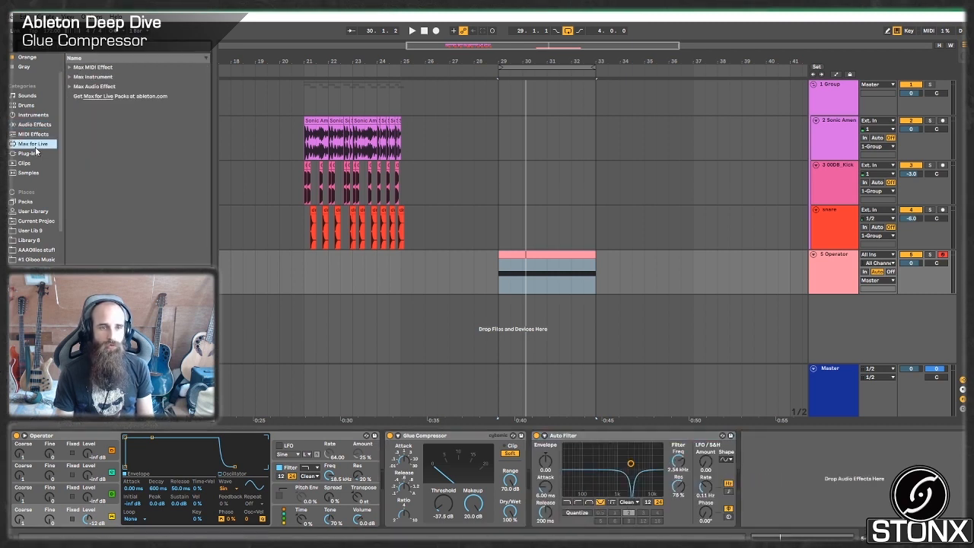
pyautogui.click(69, 87)
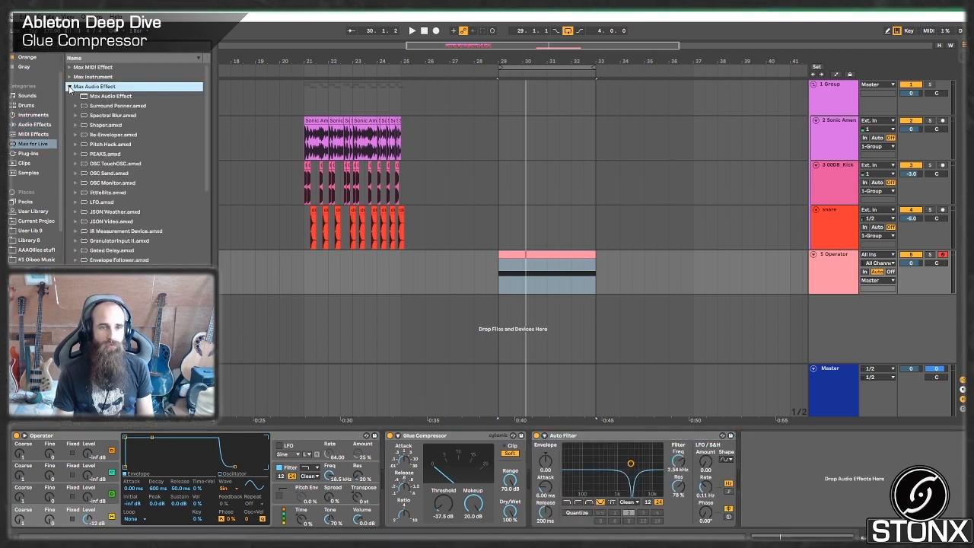
pyautogui.click(106, 202)
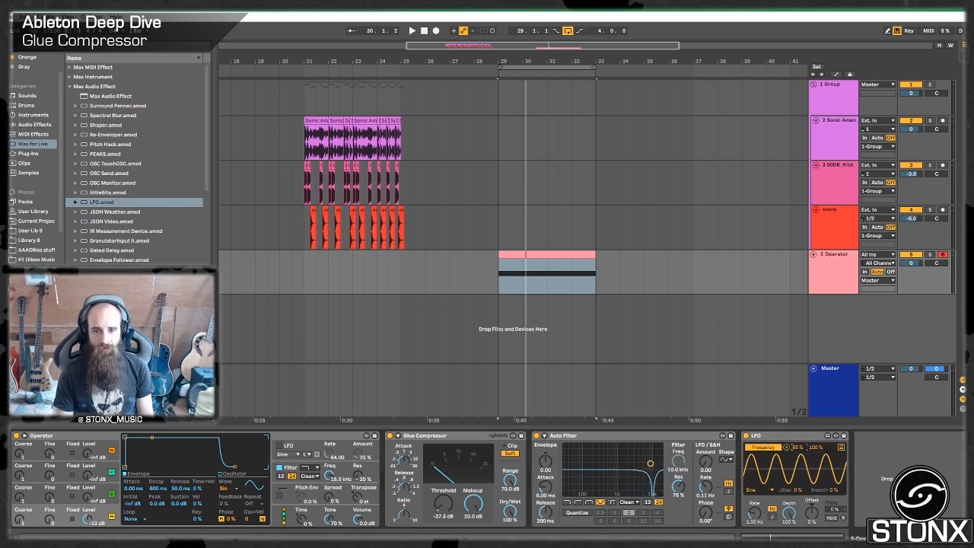
pyautogui.click(772, 517)
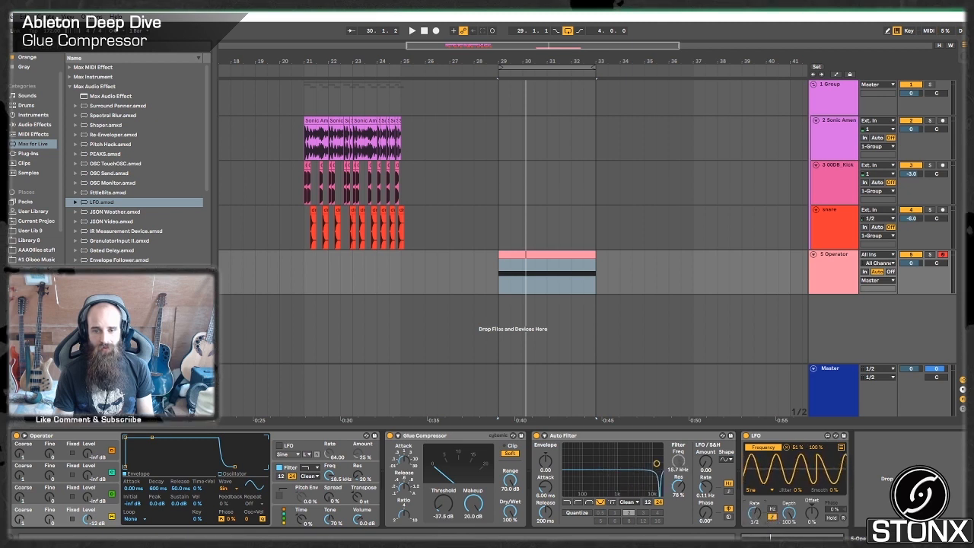
# Copy the Glue Compressor to the chain's end and set its threshold to -21.0 dB and makeup to 12.2 dB during playback.
pyautogui.click(423, 437)
pyautogui.click(912, 454)
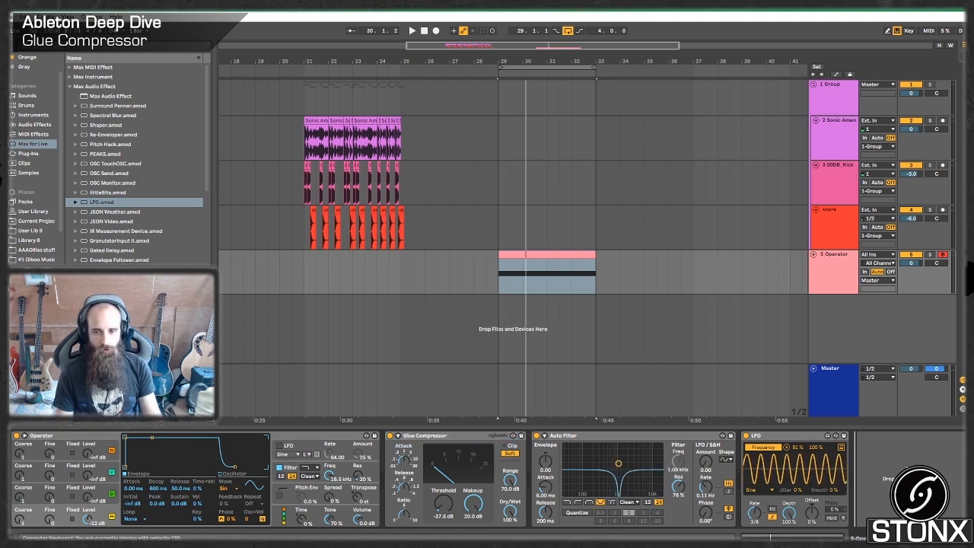
pyautogui.hotkey('ctrl', 'v')
pyautogui.moveTo(881, 503); pyautogui.dragTo(881, 464)
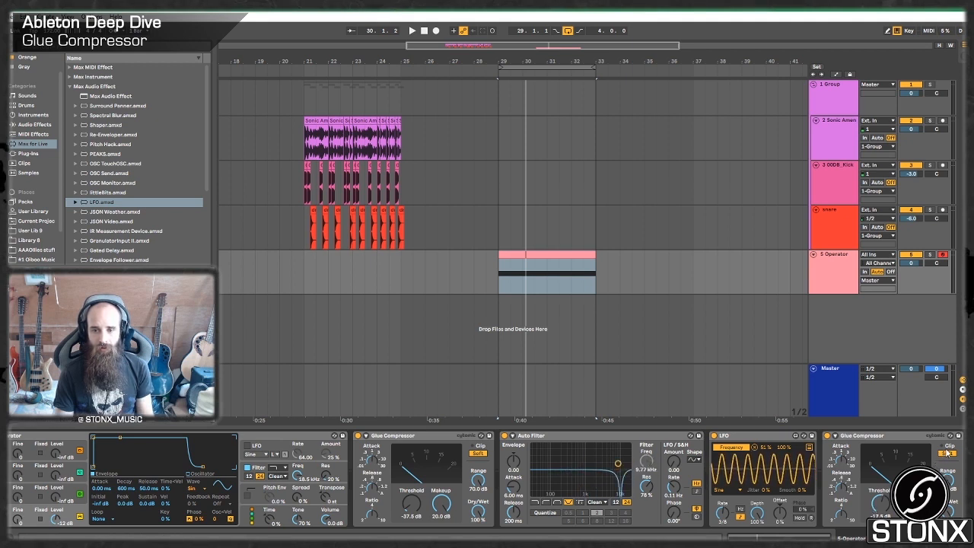
pyautogui.press('space')
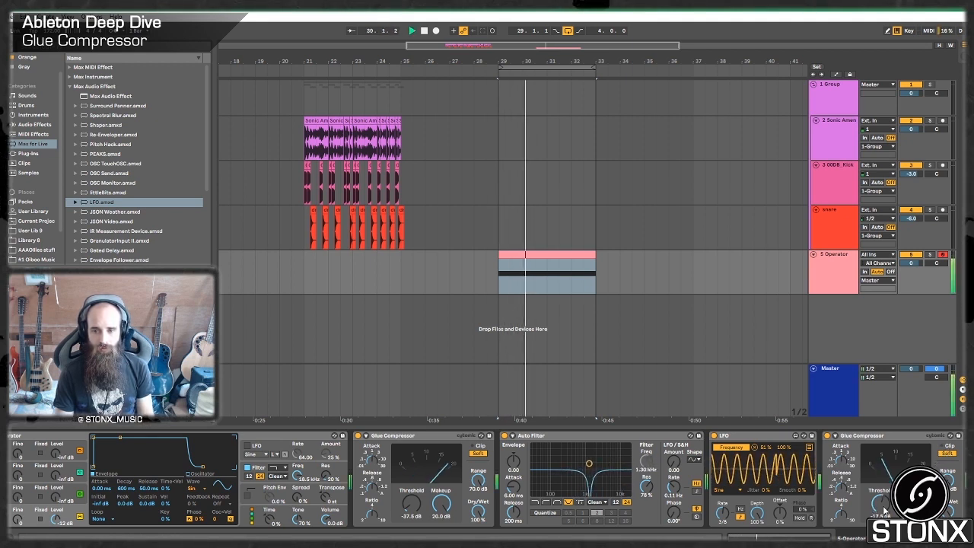
pyautogui.moveTo(884, 509); pyautogui.dragTo(884, 516)
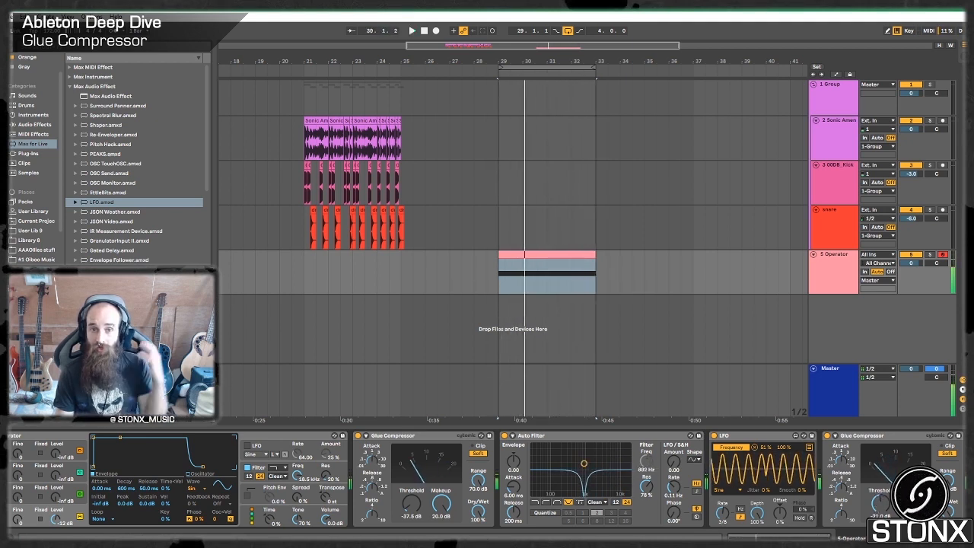
# Add an Amp at the end of the bass chain, switch it to the Bass model, and play the clip.
pyautogui.click(34, 134)
pyautogui.click(34, 124)
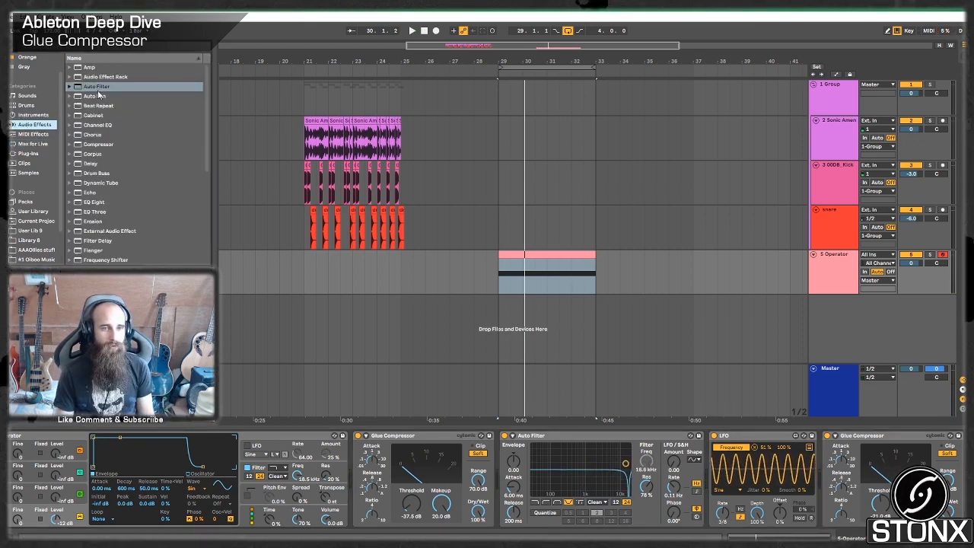
pyautogui.moveTo(92, 67); pyautogui.dragTo(916, 479)
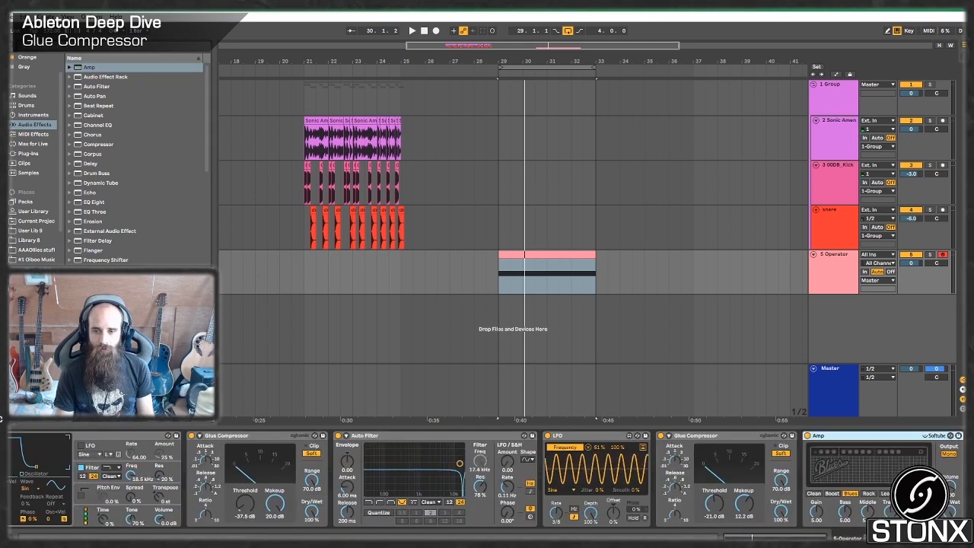
pyautogui.click(924, 493)
pyautogui.press('space')
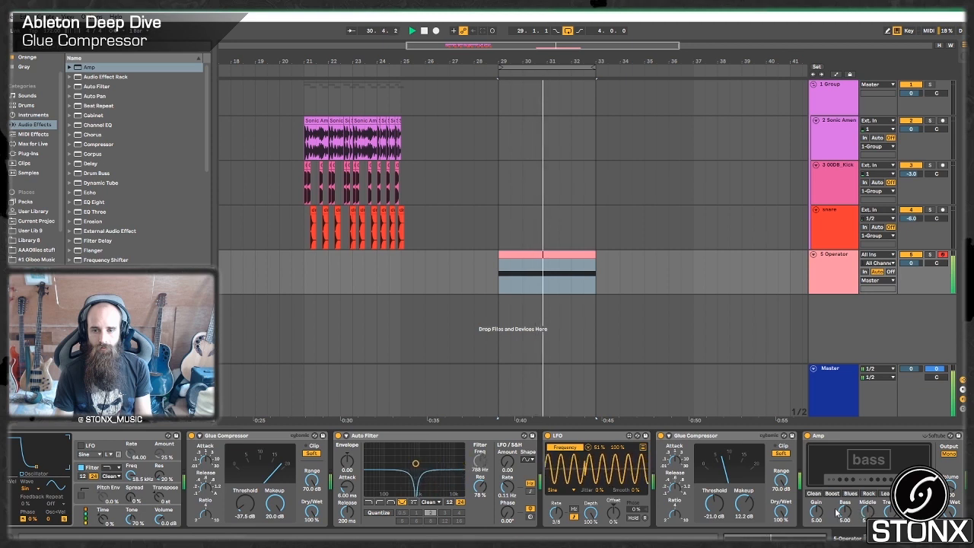
# Copy the Auto Filter and LFO after the Amp, limiting the copied LFO's range to 30–64% and its rate to 0.92 Hz.
pyautogui.click(475, 452)
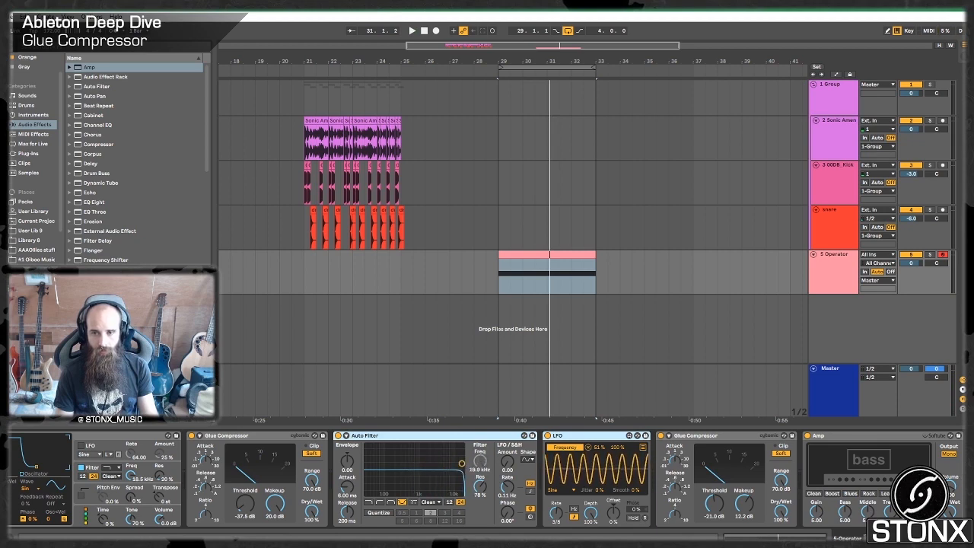
pyautogui.click(940, 472)
pyautogui.hotkey('ctrl', 'v')
pyautogui.click(800, 465)
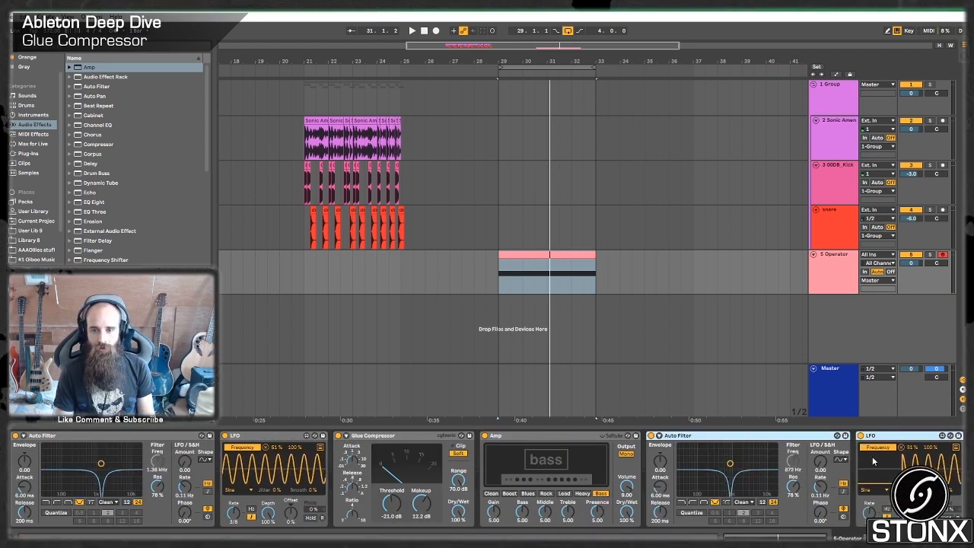
pyautogui.moveTo(911, 447); pyautogui.dragTo(929, 473)
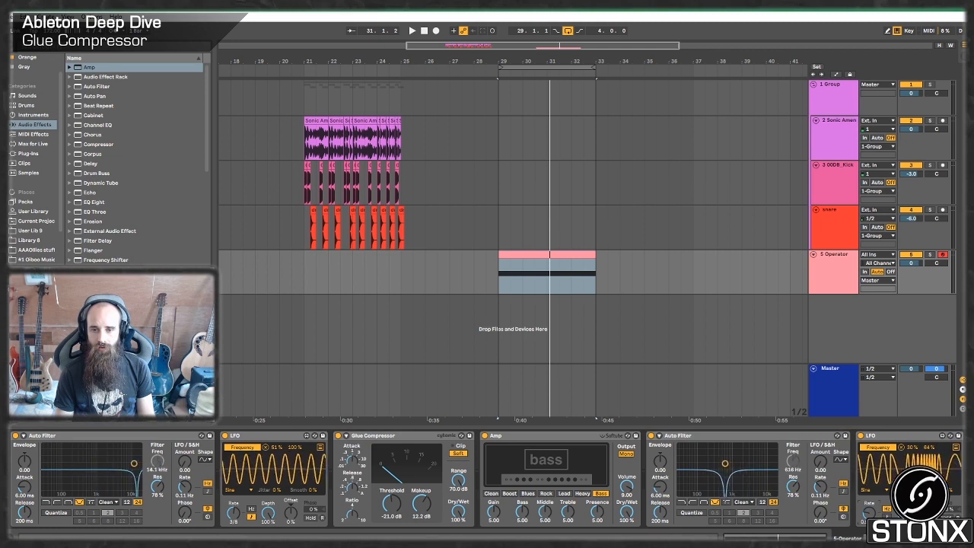
pyautogui.press('space')
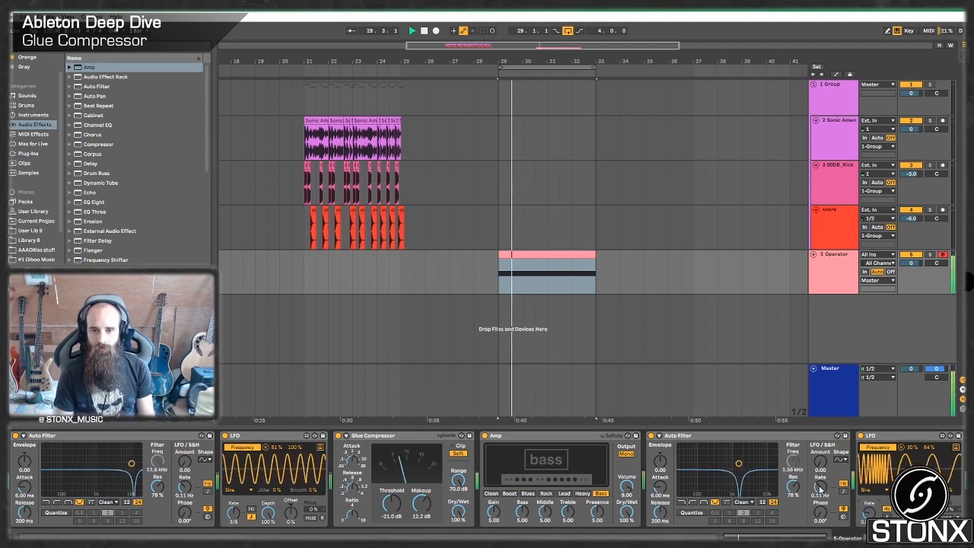
pyautogui.hscroll(2, 820, 489)
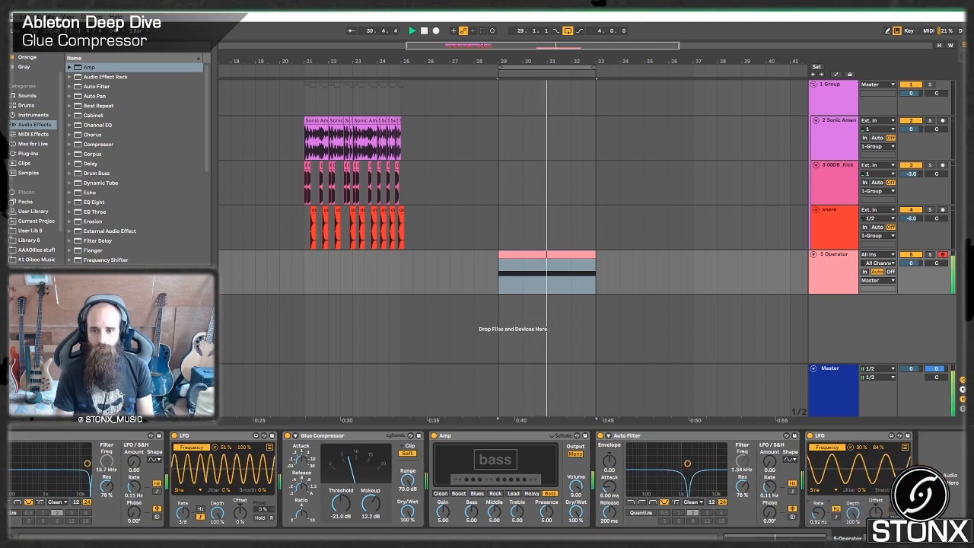
# Copy the second Glue Compressor to the chain's end and set its threshold to -12.7 dB and makeup to 14.4 dB, playing the clip.
pyautogui.click(353, 437)
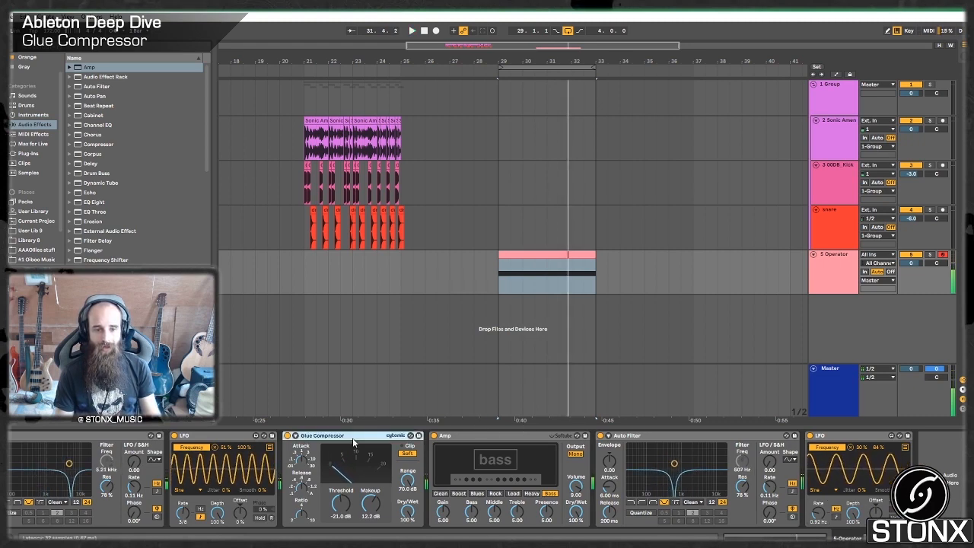
pyautogui.hotkey('ctrl', 'c')
pyautogui.click(930, 485)
pyautogui.hotkey('ctrl', 'v')
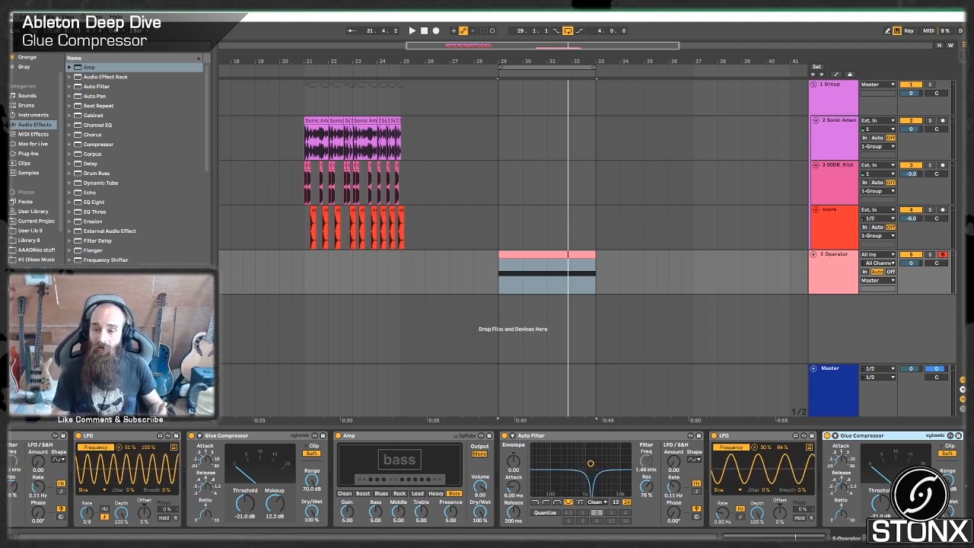
pyautogui.press('space')
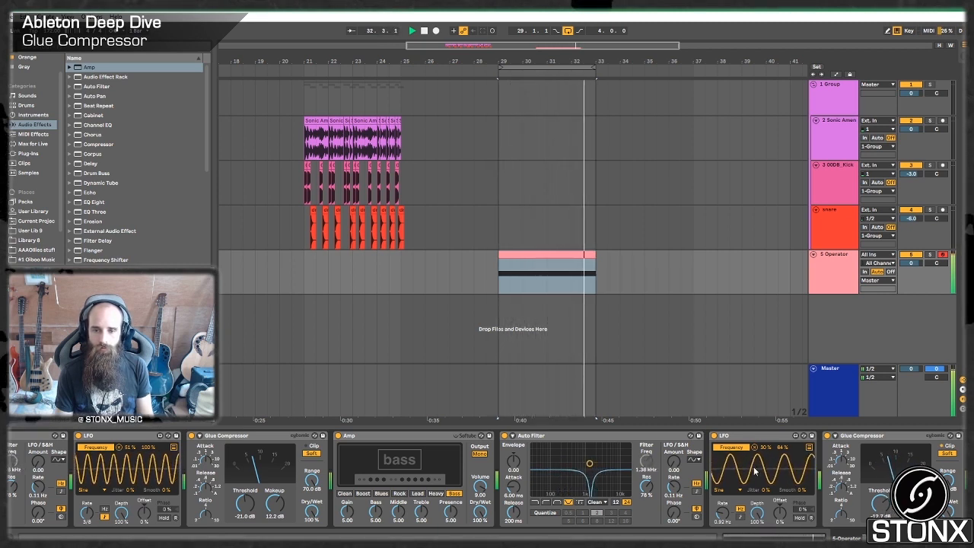
pyautogui.press('space')
# Play the bass clip and examine its harmonics in an enlarged SPAN analyzer on the master, closing it and reselecting the bass track.
pyautogui.click(811, 373)
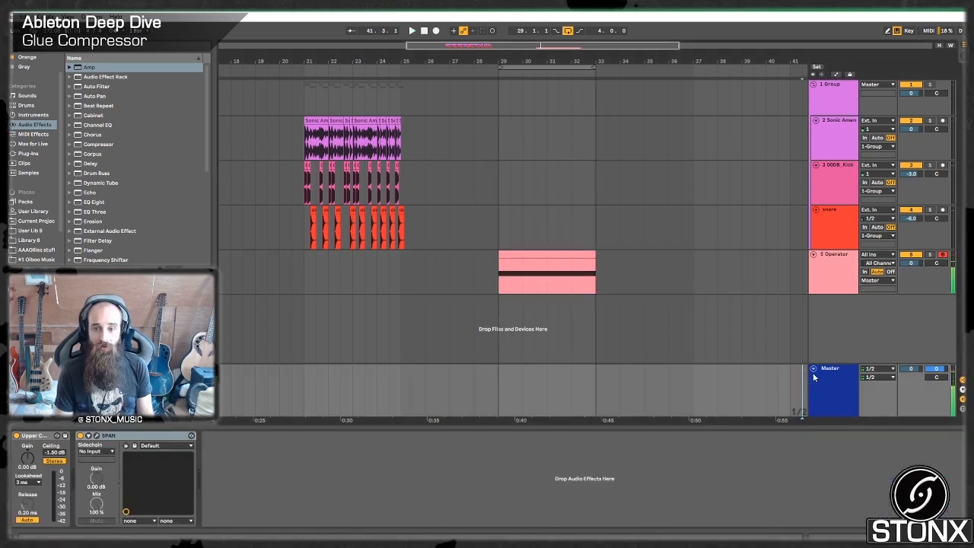
pyautogui.click(815, 376)
pyautogui.click(97, 436)
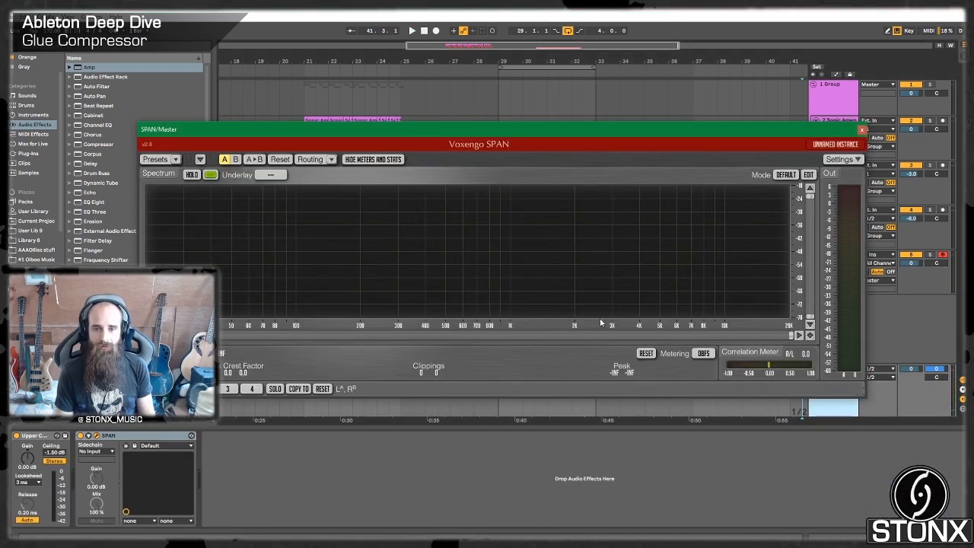
pyautogui.click(917, 272)
pyautogui.press('space')
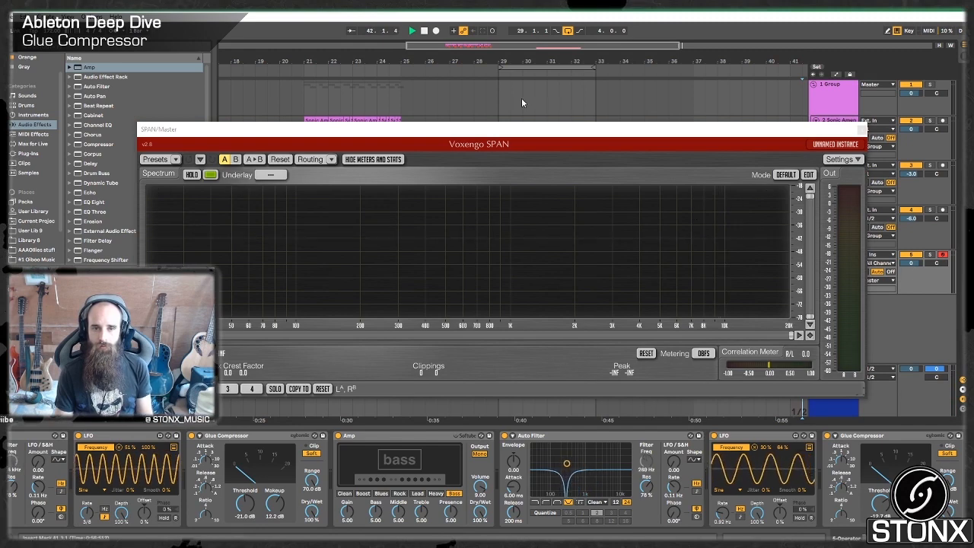
pyautogui.click(502, 102)
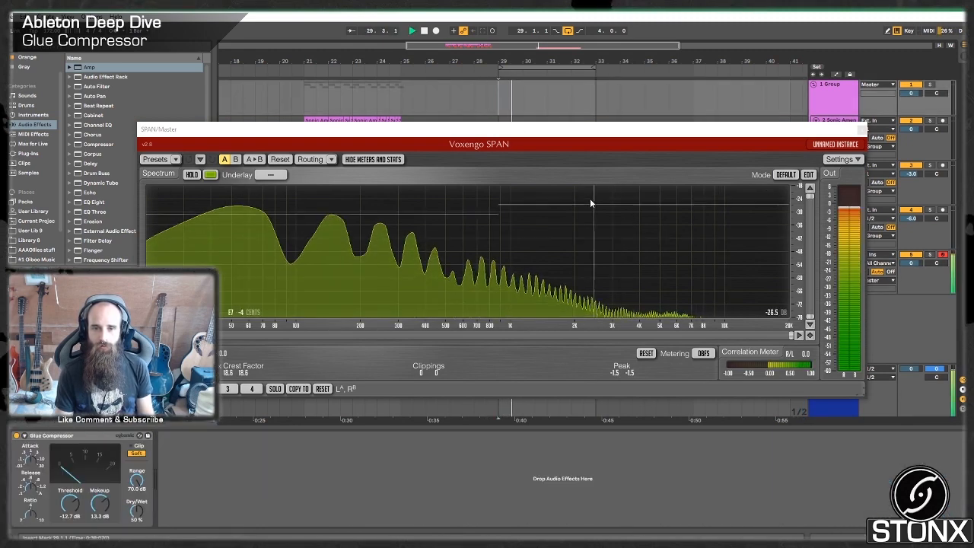
pyautogui.moveTo(559, 130); pyautogui.dragTo(545, 95)
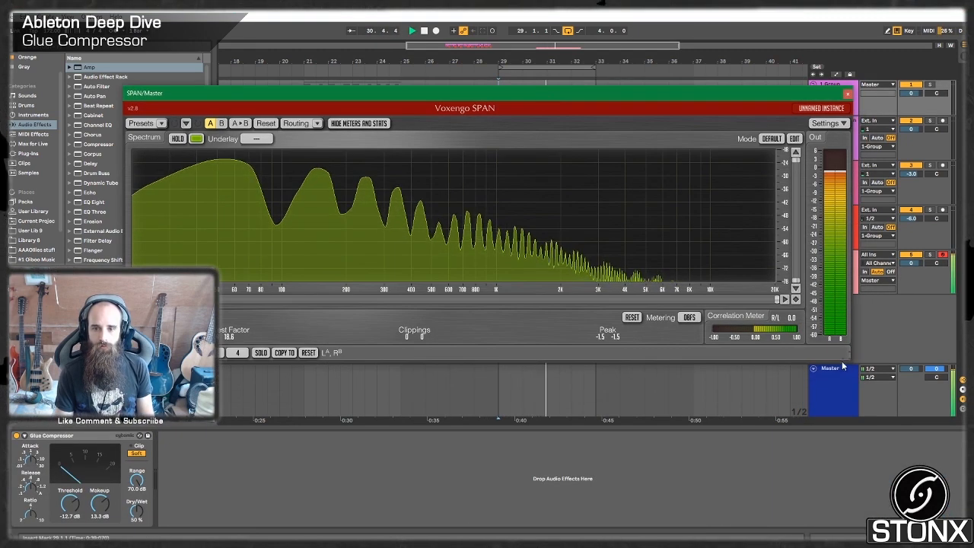
pyautogui.moveTo(850, 358); pyautogui.dragTo(885, 407)
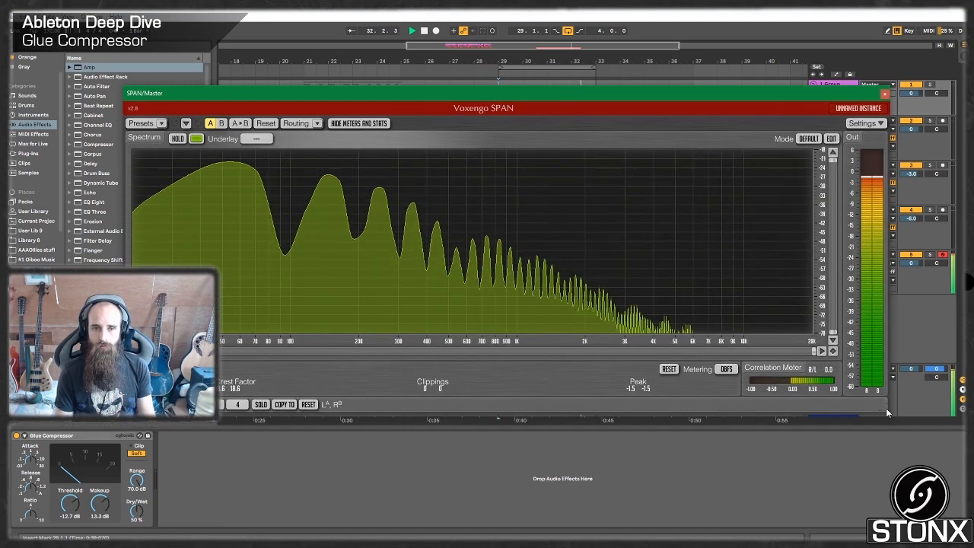
pyautogui.press('space')
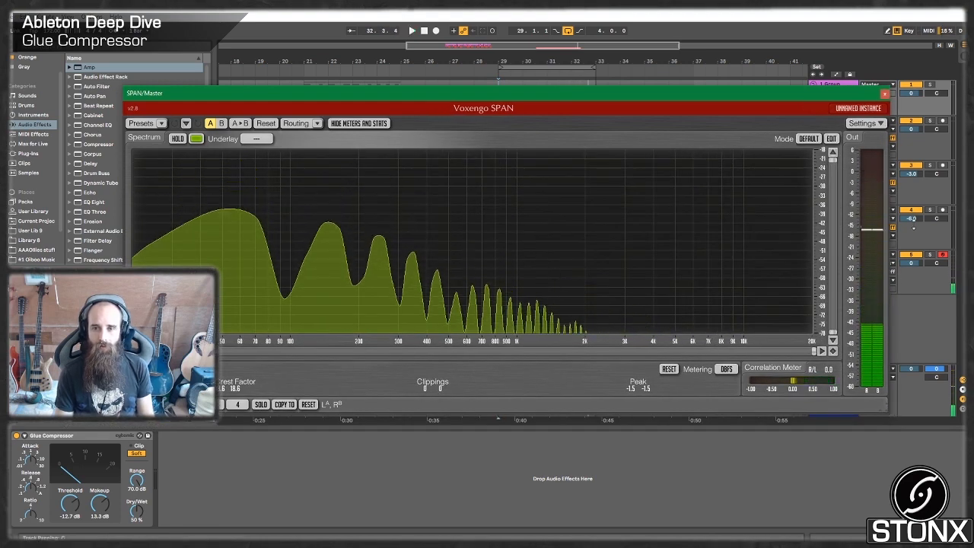
pyautogui.click(883, 95)
pyautogui.click(841, 290)
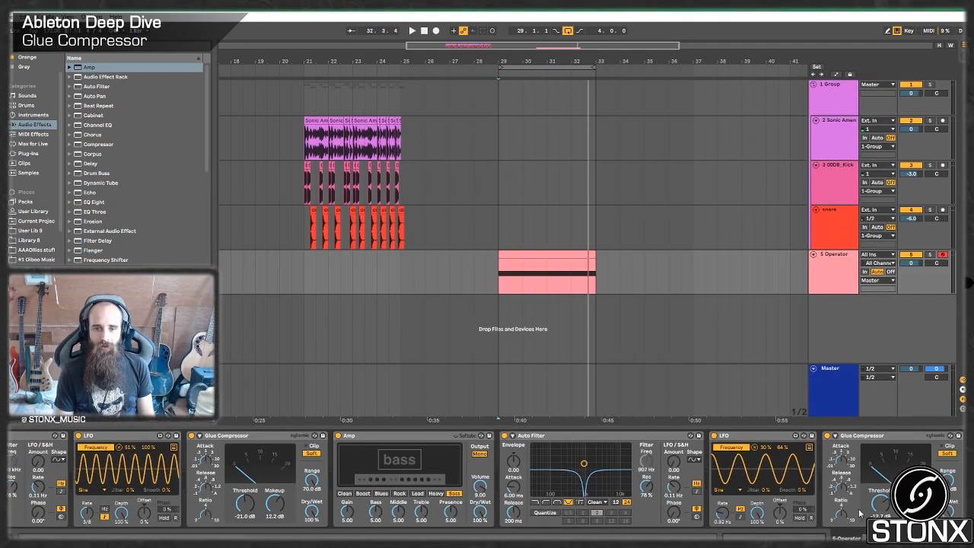
# Add the Max for Live Shaper audio effect after the last Glue Compressor in the bass chain.
pyautogui.hscroll(3, 621, 458)
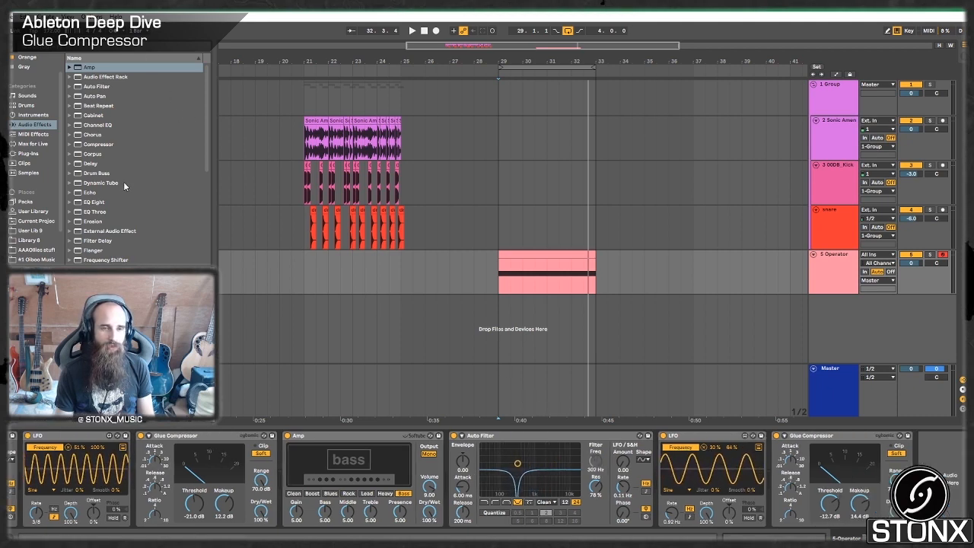
pyautogui.click(33, 145)
pyautogui.scroll(-1, 122, 202)
pyautogui.scroll(-5, 119, 203)
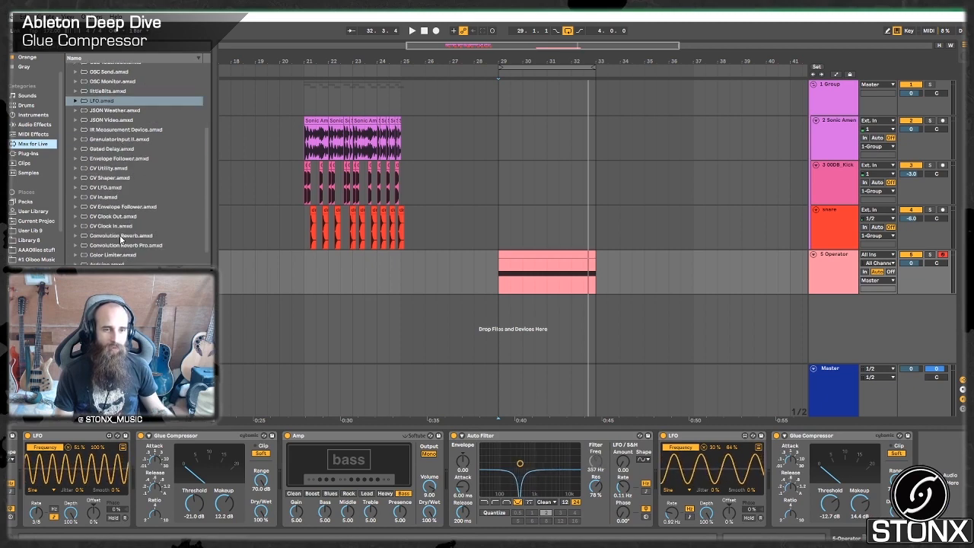
pyautogui.scroll(6, 122, 228)
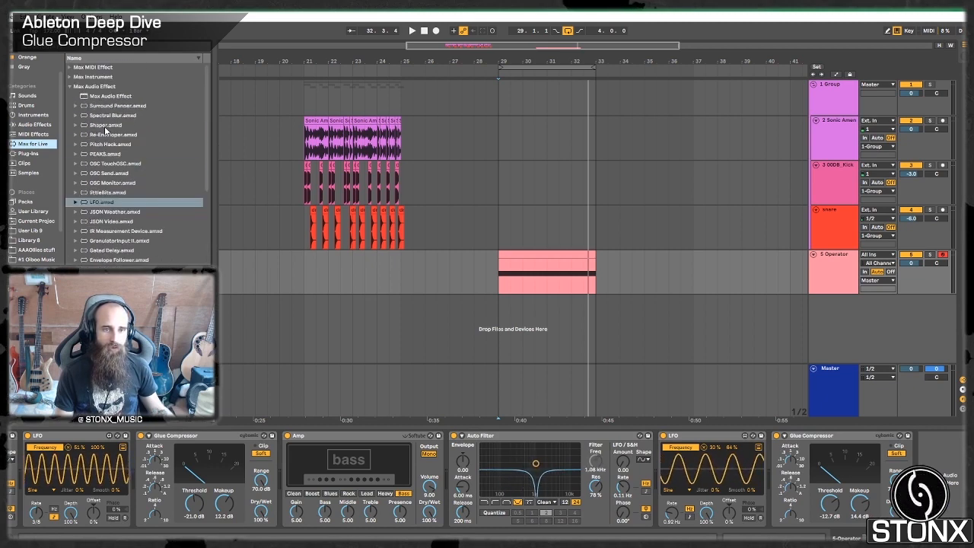
pyautogui.click(103, 125)
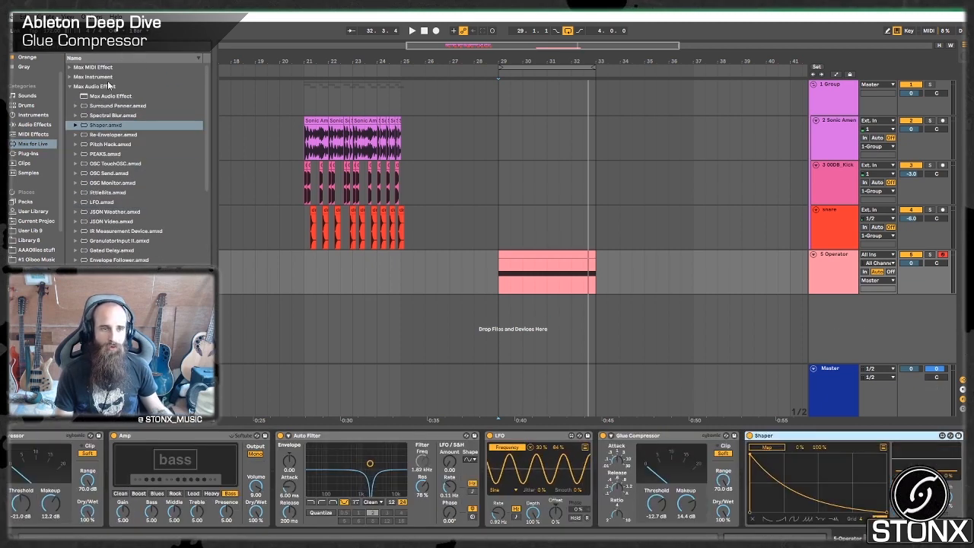
# Insert EQ Eight between the last Glue Compressor and the Shaper, leaving only band 2 active.
pyautogui.click(35, 124)
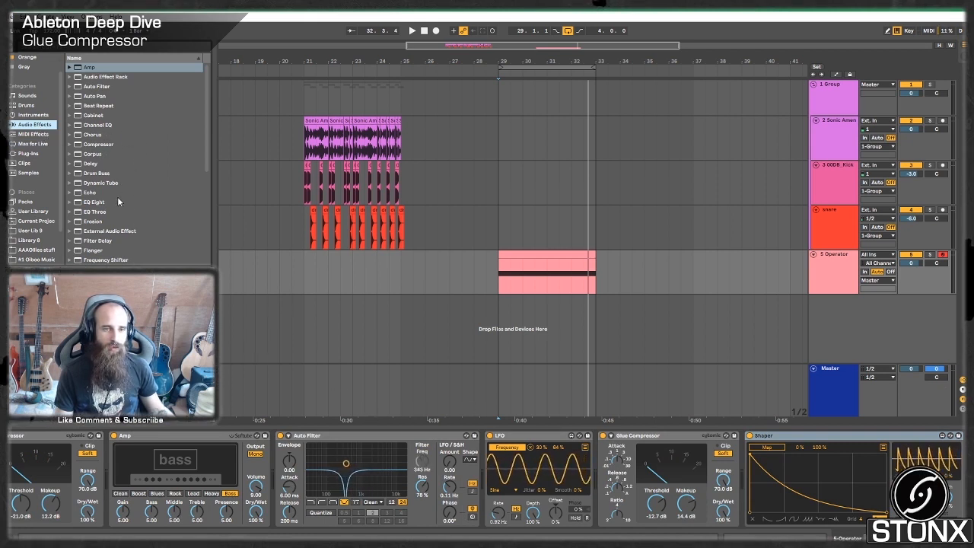
pyautogui.click(95, 201)
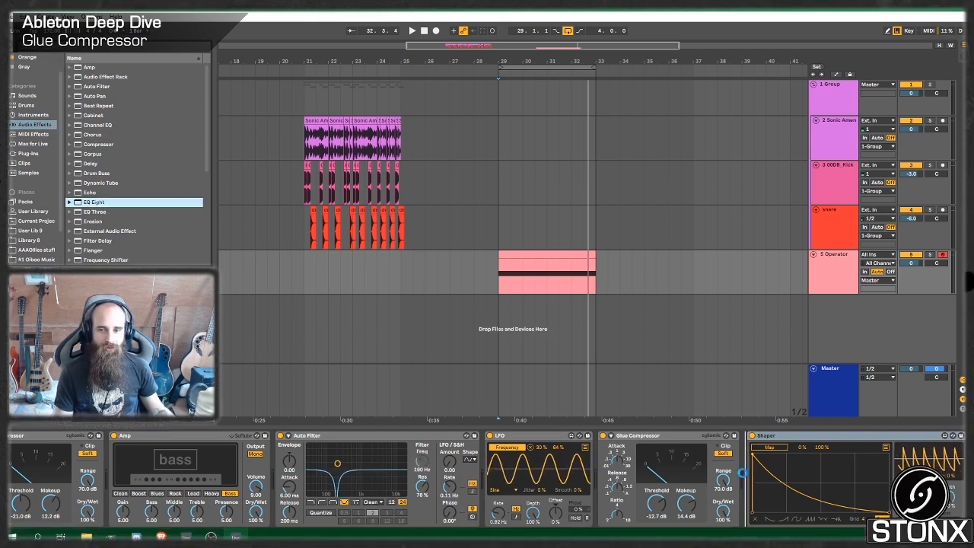
pyautogui.press('Return')
pyautogui.click(753, 521)
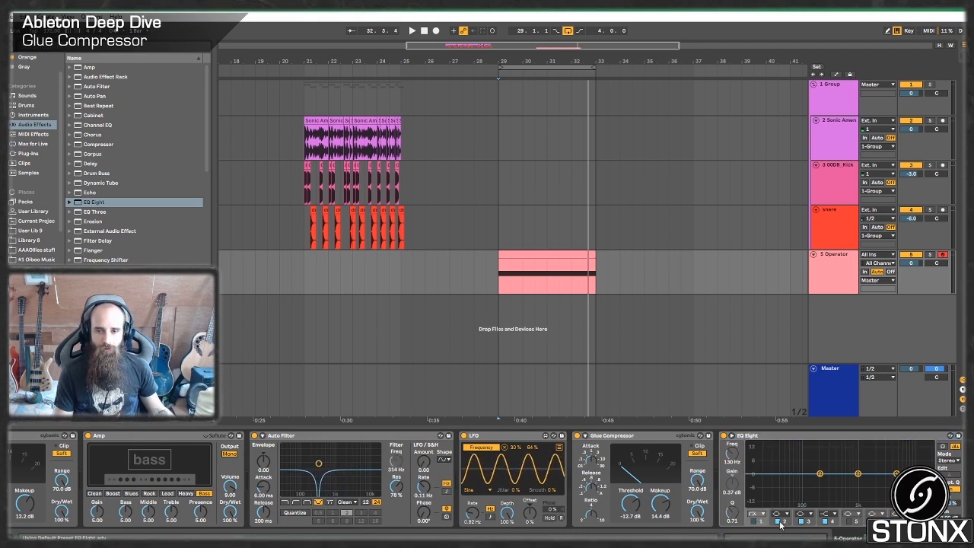
pyautogui.click(804, 522)
pyautogui.click(827, 522)
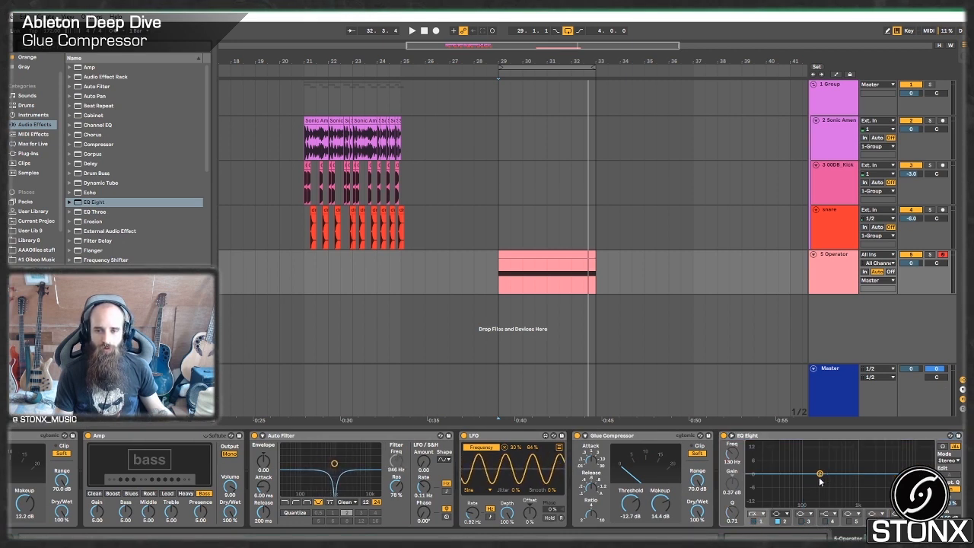
# Boost EQ Eight band 2 by about 10.3 dB with a Q of 1.14, then map the Shaper to its frequency with a 27% minimum.
pyautogui.moveTo(820, 473); pyautogui.dragTo(805, 454)
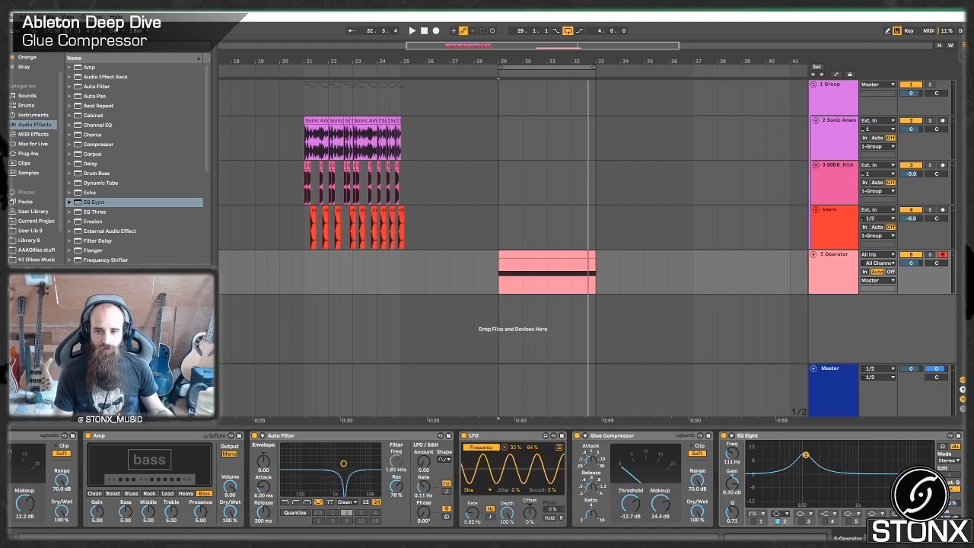
pyautogui.moveTo(732, 510); pyautogui.dragTo(731, 497)
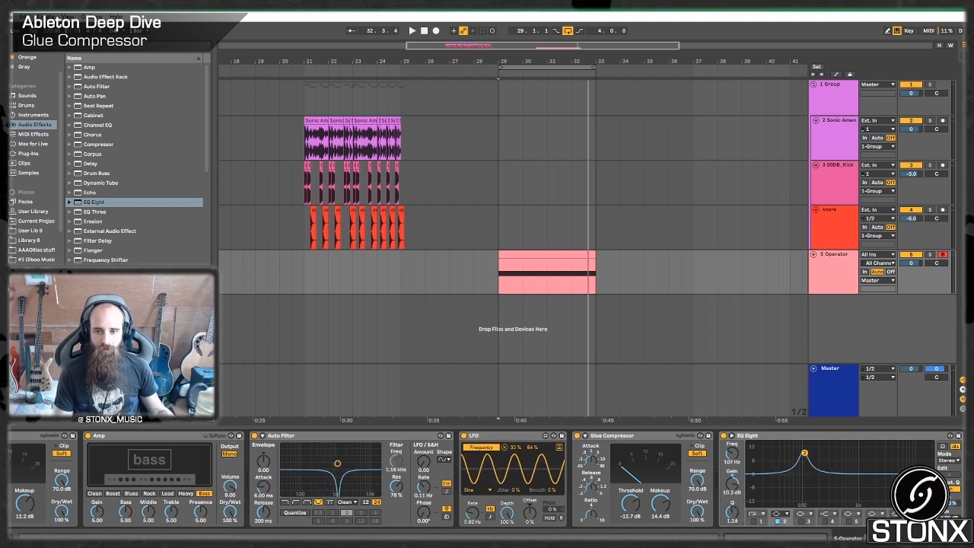
pyautogui.hscroll(5, 487, 480)
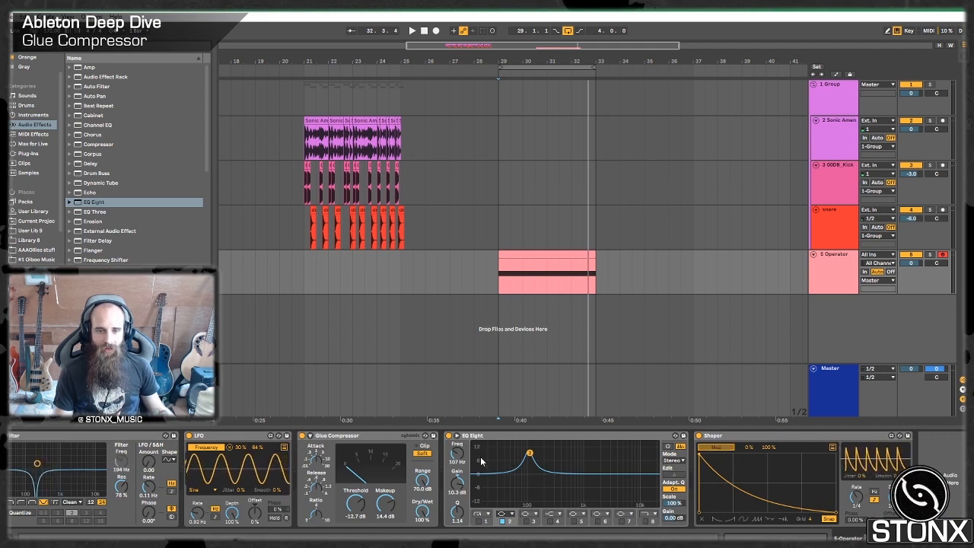
pyautogui.click(456, 455)
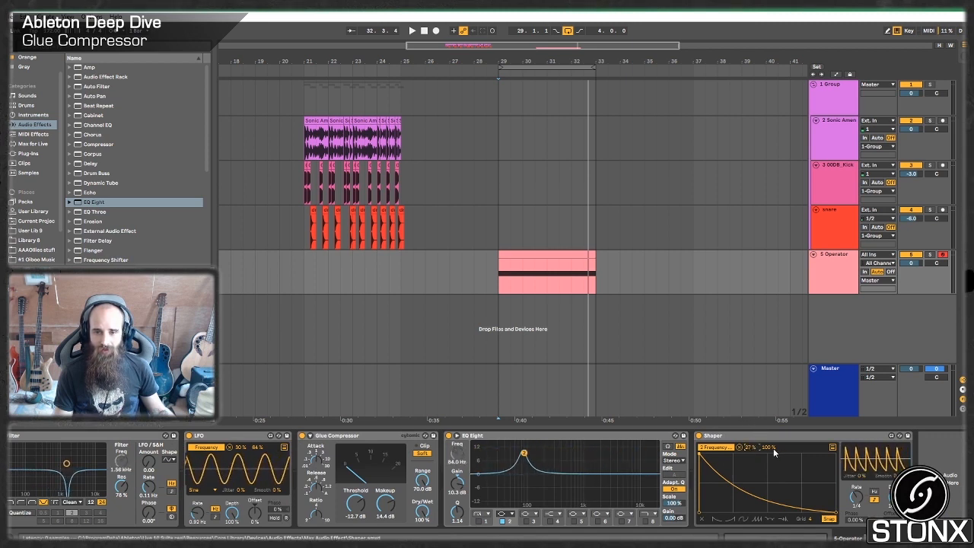
# Redraw the Shaper envelope as an irregular multi-point zigzag with sharp vertical jumps and a lowered end point.
pyautogui.click(802, 458)
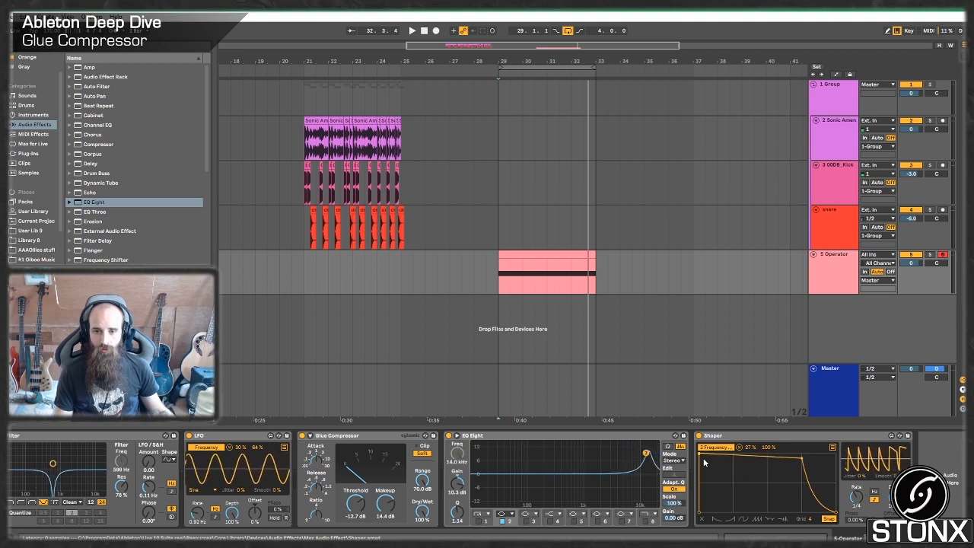
pyautogui.moveTo(707, 458); pyautogui.dragTo(734, 499)
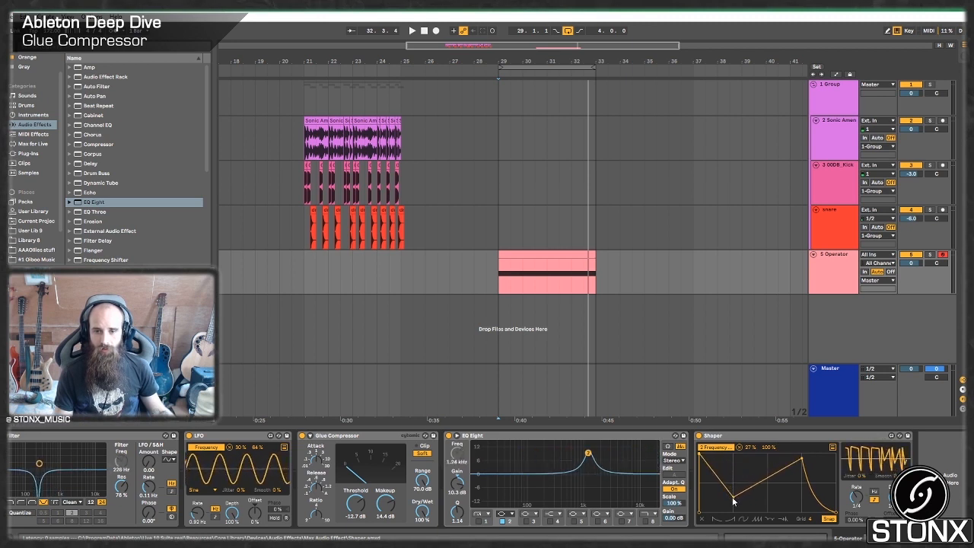
pyautogui.moveTo(802, 461); pyautogui.dragTo(768, 460)
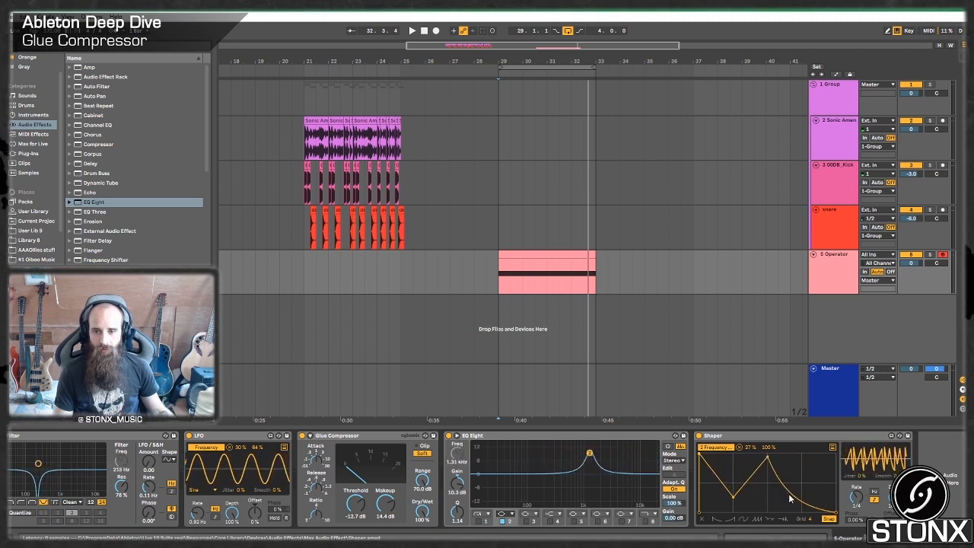
pyautogui.moveTo(790, 499); pyautogui.dragTo(792, 526)
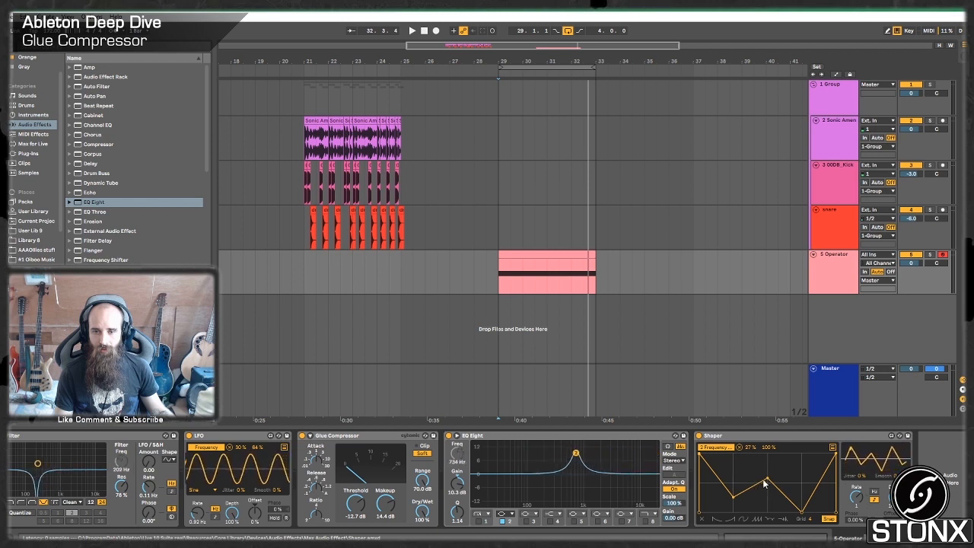
pyautogui.moveTo(760, 481); pyautogui.dragTo(744, 480)
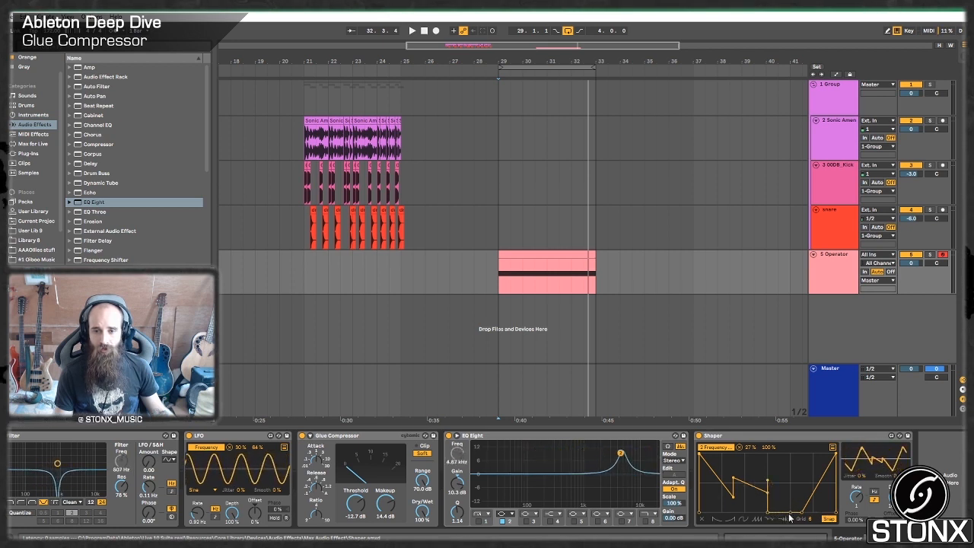
pyautogui.moveTo(783, 511); pyautogui.dragTo(782, 487)
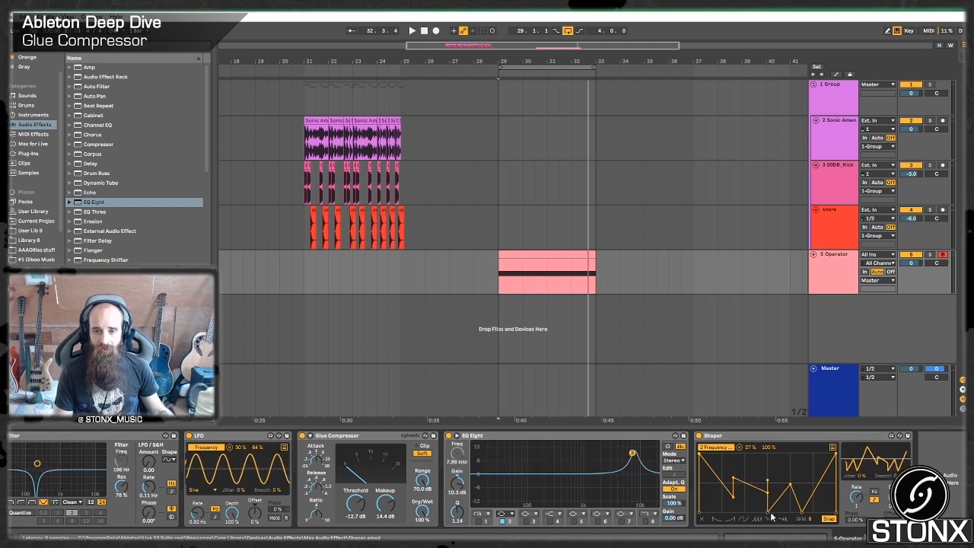
pyautogui.moveTo(767, 512); pyautogui.dragTo(779, 499)
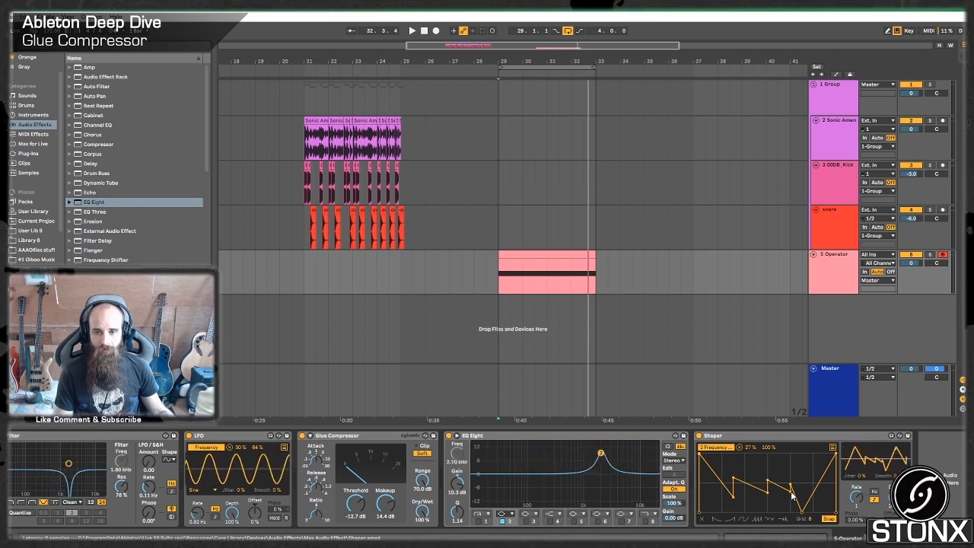
pyautogui.moveTo(835, 456); pyautogui.dragTo(841, 492)
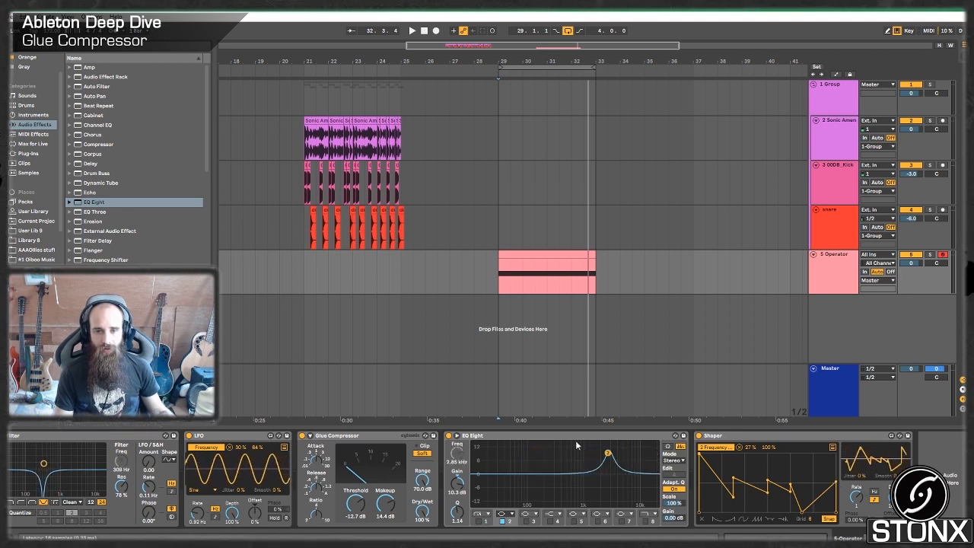
# Play the bass clip and lower the maximum of the Shaper's EQ frequency mapping to 52%.
pyautogui.click(534, 254)
pyautogui.press('space')
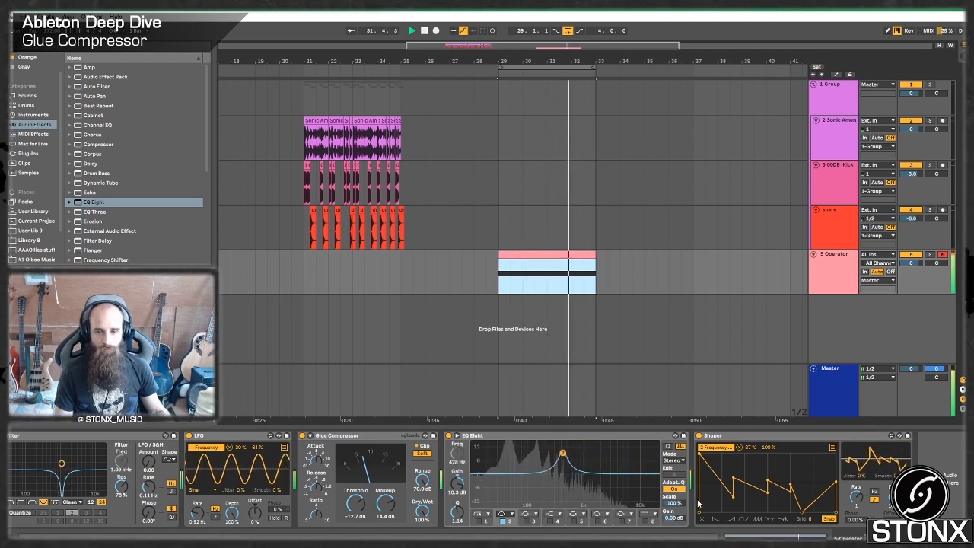
pyautogui.click(702, 457)
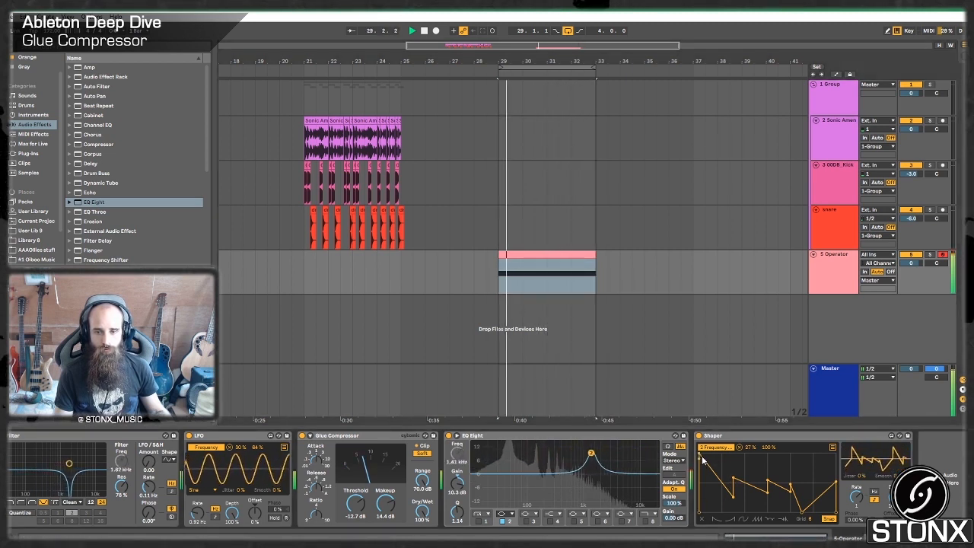
pyautogui.moveTo(770, 447)
pyautogui.mouseDown()
pyautogui.moveTo(769, 463)
pyautogui.moveTo(769, 447)
pyautogui.mouseUp()
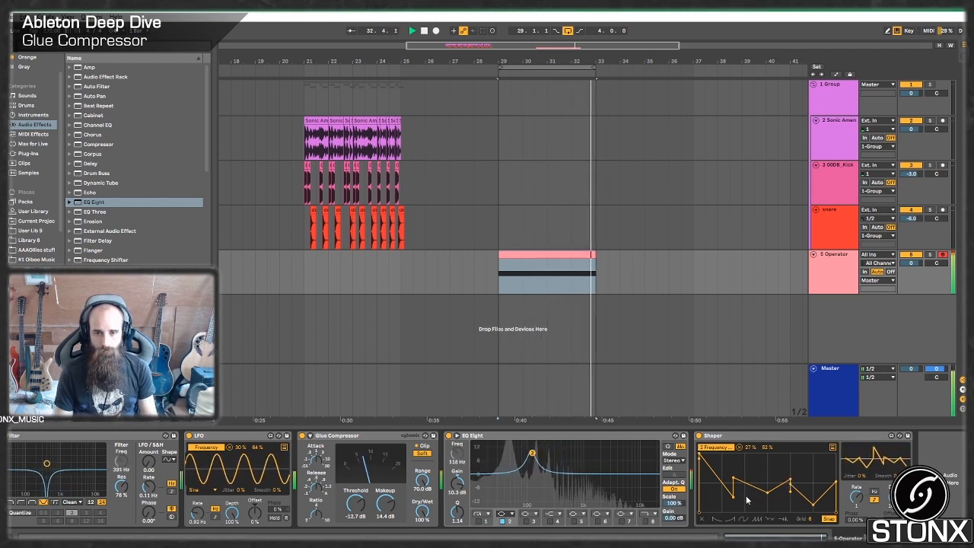
# Copy the Glue Compressor to the chain's end and set its threshold to -6.57 dB and makeup to 4.92 dB during playback.
pyautogui.moveTo(345, 439); pyautogui.dragTo(934, 480)
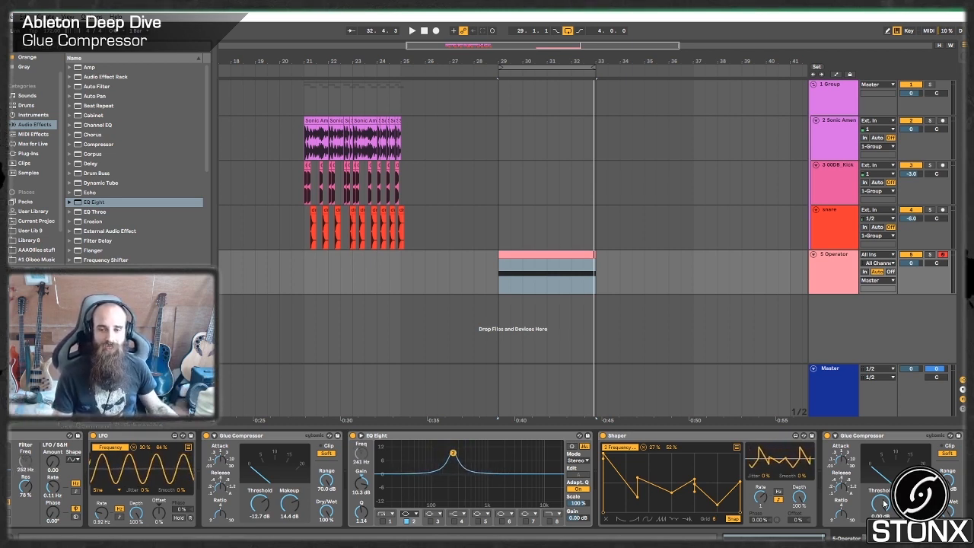
pyautogui.press('space')
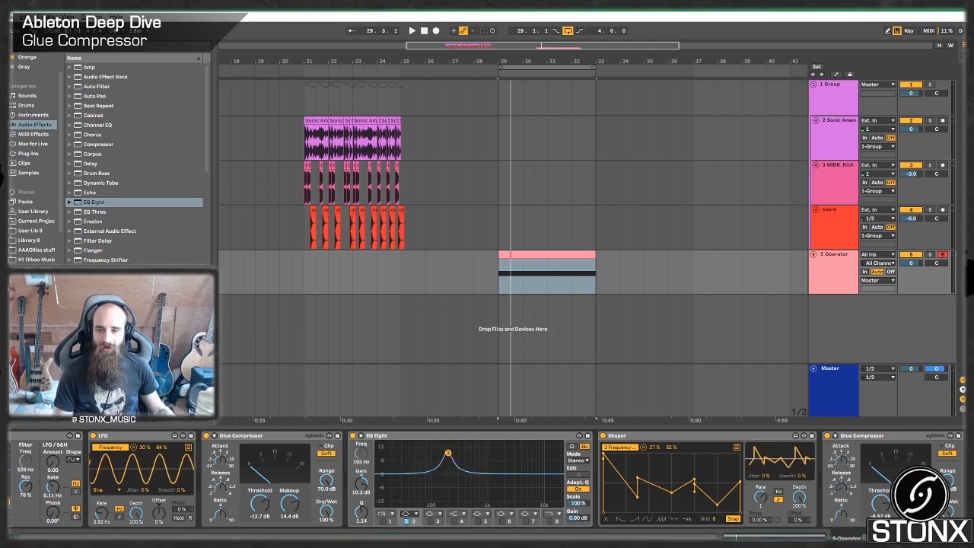
pyautogui.press('space')
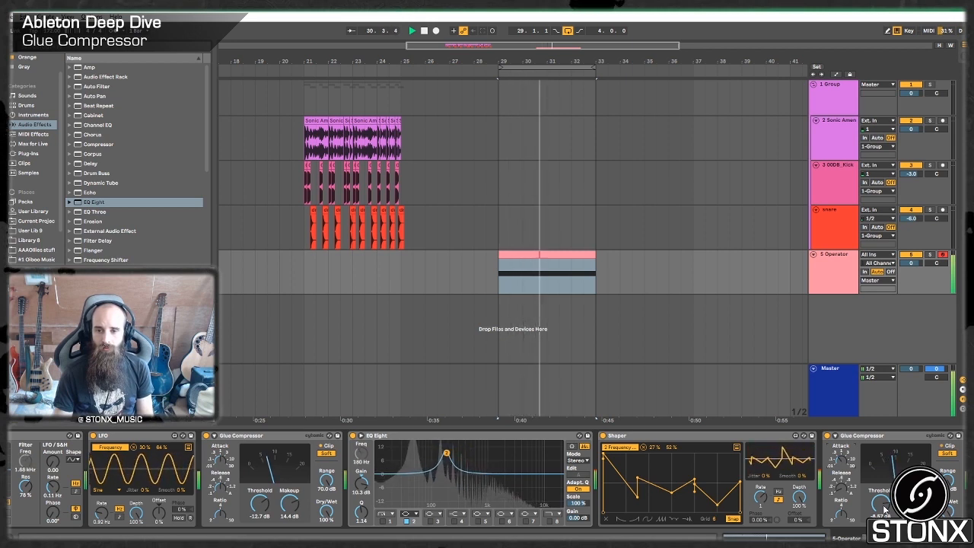
pyautogui.hscroll(1, 487, 479)
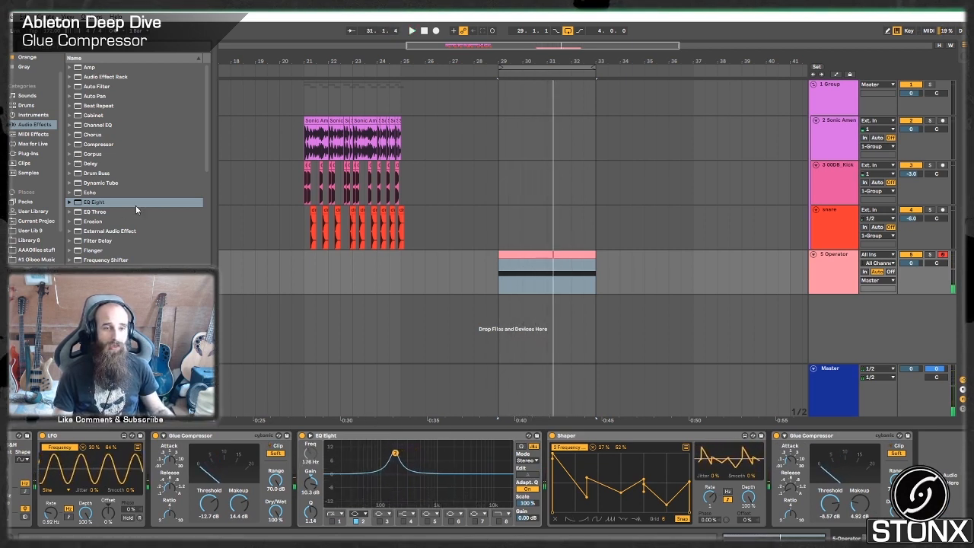
# Add an Auto Filter after the last Glue Compressor as a notch at about 2.54 kHz with 125% resonance.
pyautogui.click(90, 86)
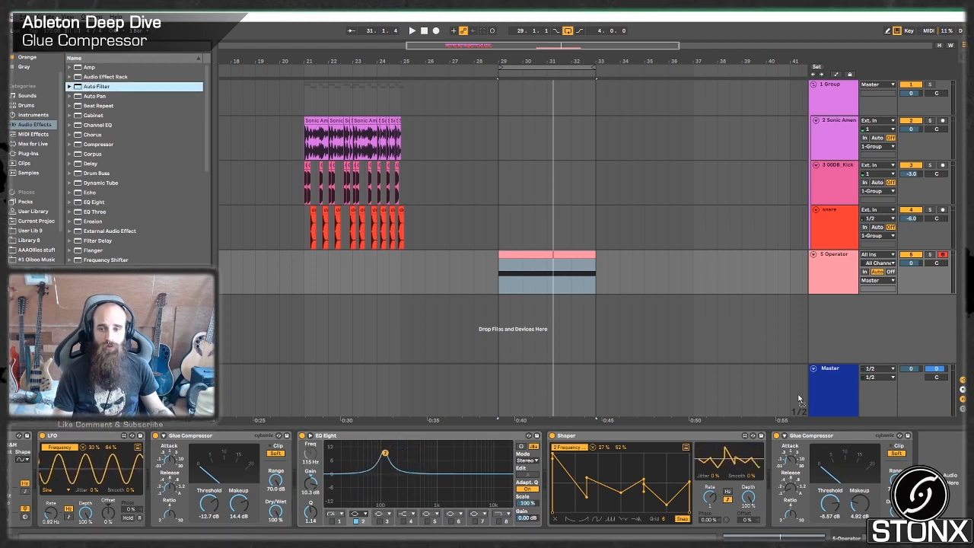
pyautogui.press('Return')
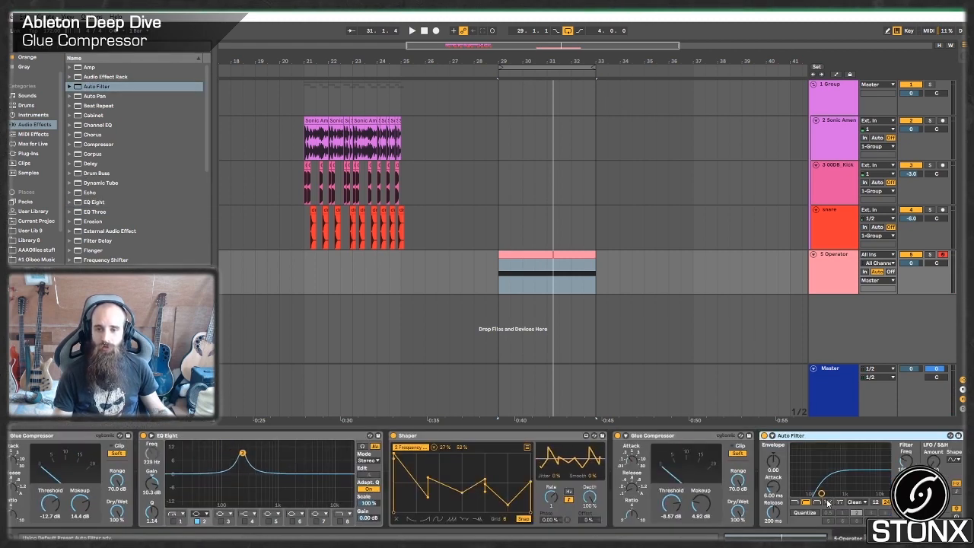
pyautogui.click(827, 504)
pyautogui.moveTo(822, 493); pyautogui.dragTo(859, 464)
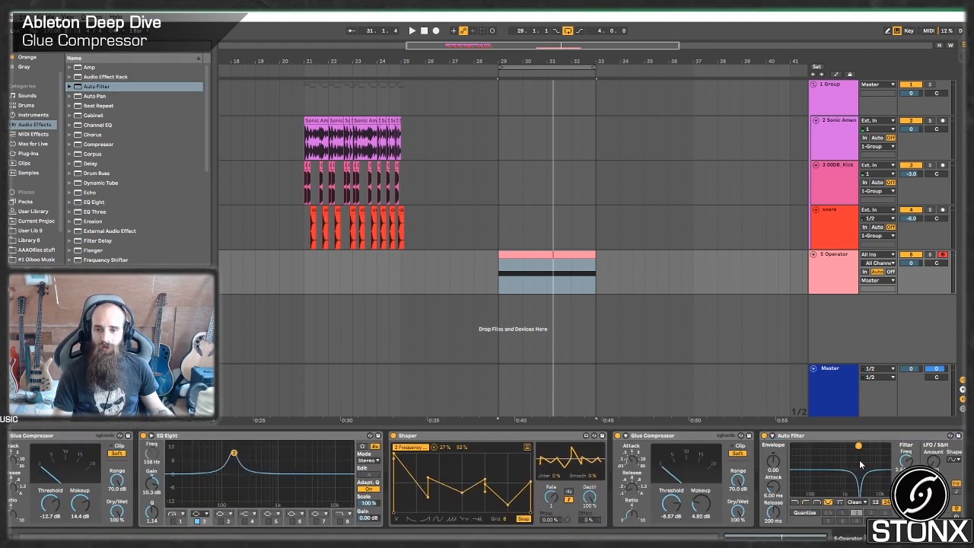
# Copy the Shaper to the end of the chain and map the copy to the new Auto Filter's frequency.
pyautogui.click(411, 436)
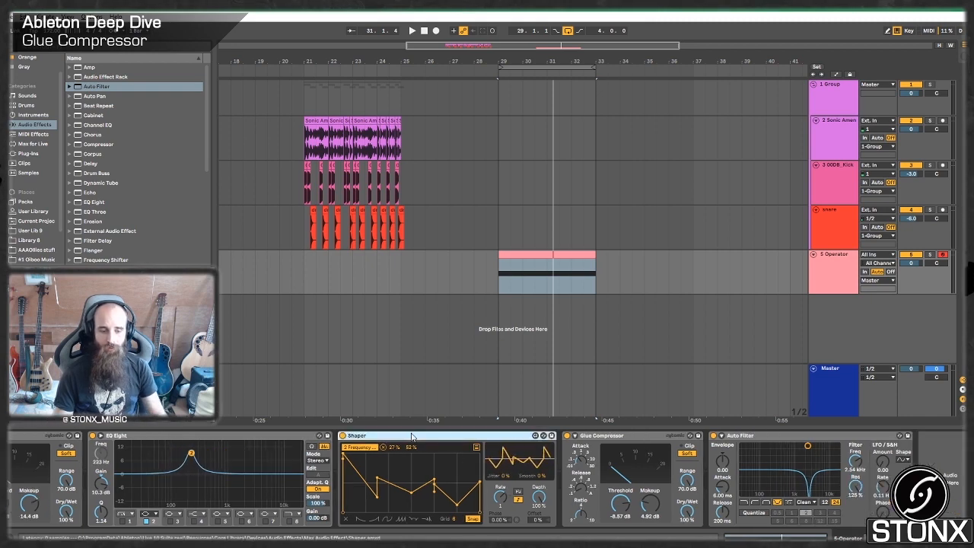
pyautogui.hotkey('ctrl', 'c')
pyautogui.click(929, 466)
pyautogui.hotkey('ctrl', 'v')
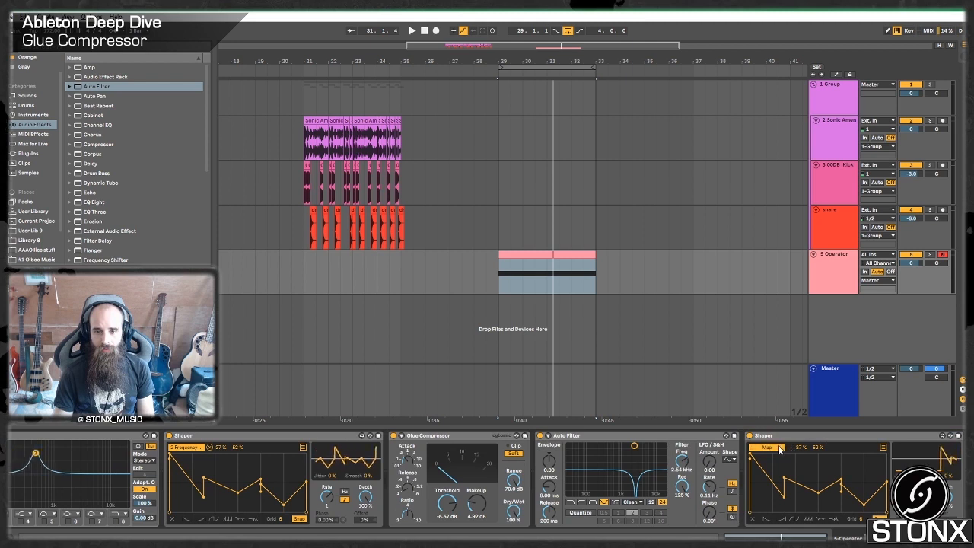
pyautogui.click(685, 464)
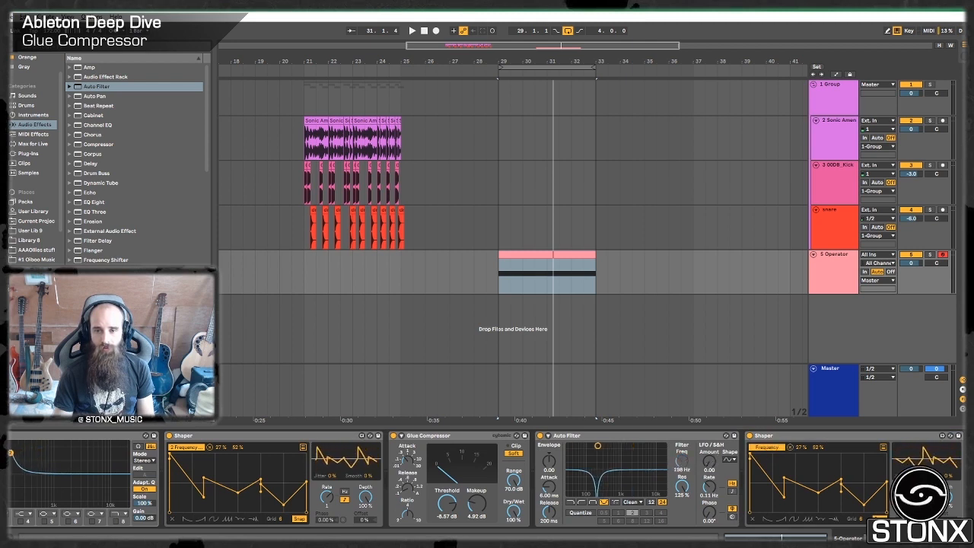
# Give the copied Shaper a two-part rising curve preset, bend both segments with extra points, and set its mapping minimum to 80%.
pyautogui.click(792, 520)
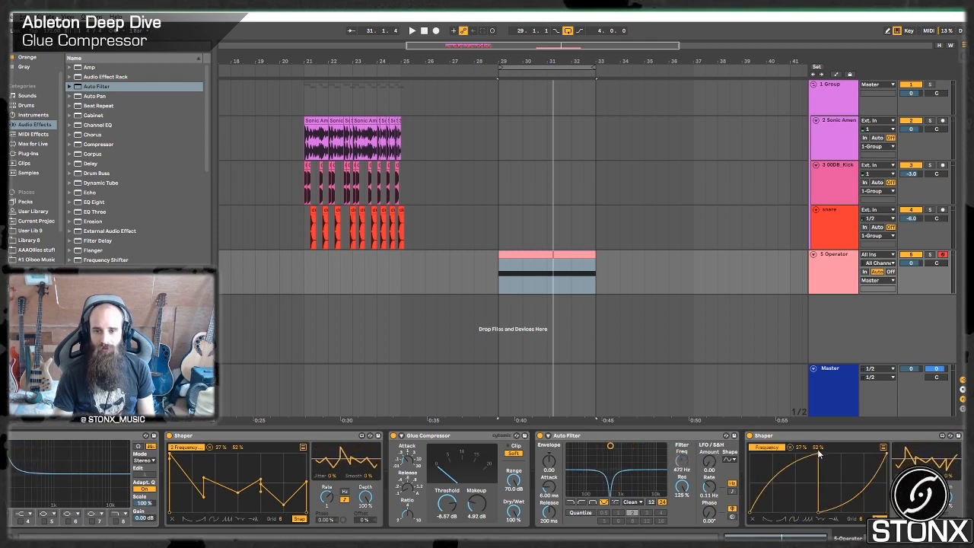
pyautogui.moveTo(797, 465)
pyautogui.mouseDown()
pyautogui.moveTo(765, 479)
pyautogui.moveTo(794, 481)
pyautogui.mouseUp()
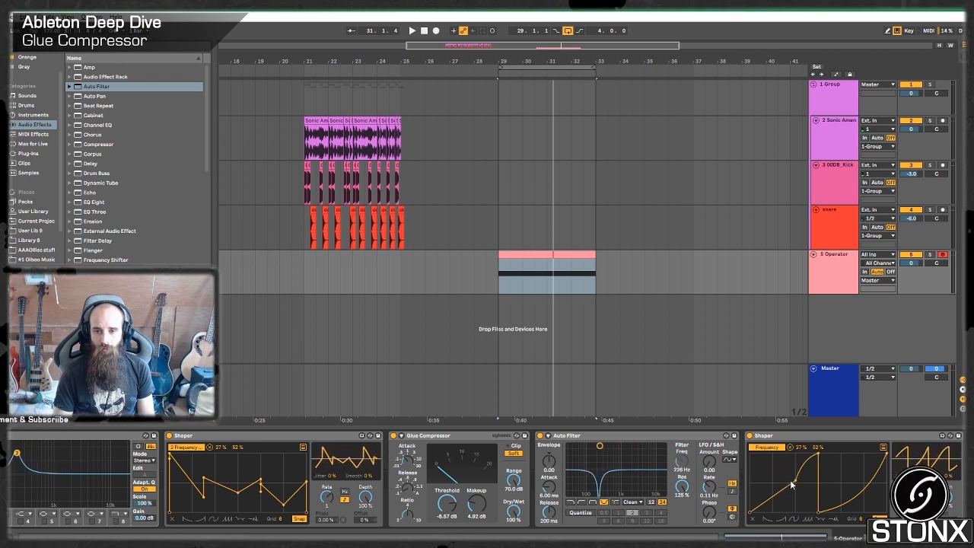
pyautogui.moveTo(866, 493); pyautogui.dragTo(847, 475)
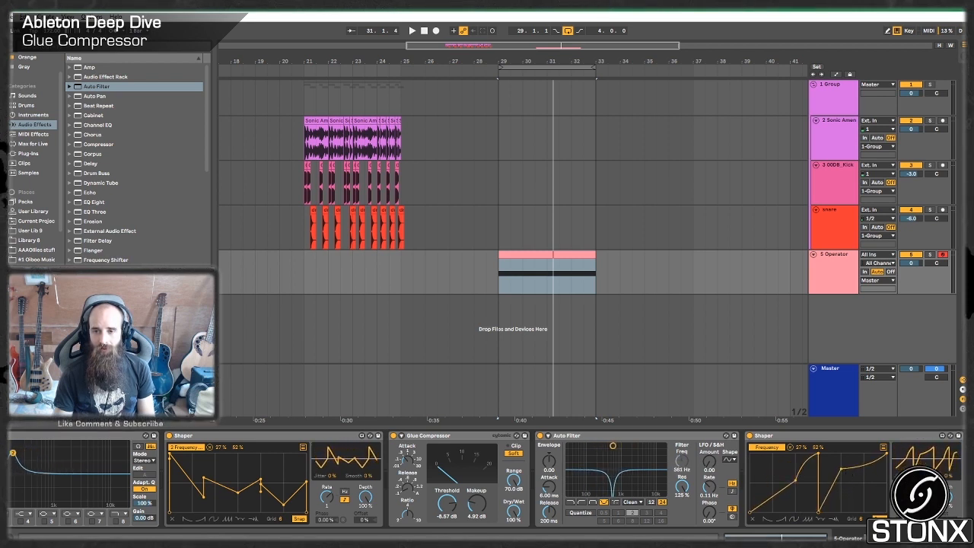
pyautogui.moveTo(796, 452); pyautogui.dragTo(796, 406)
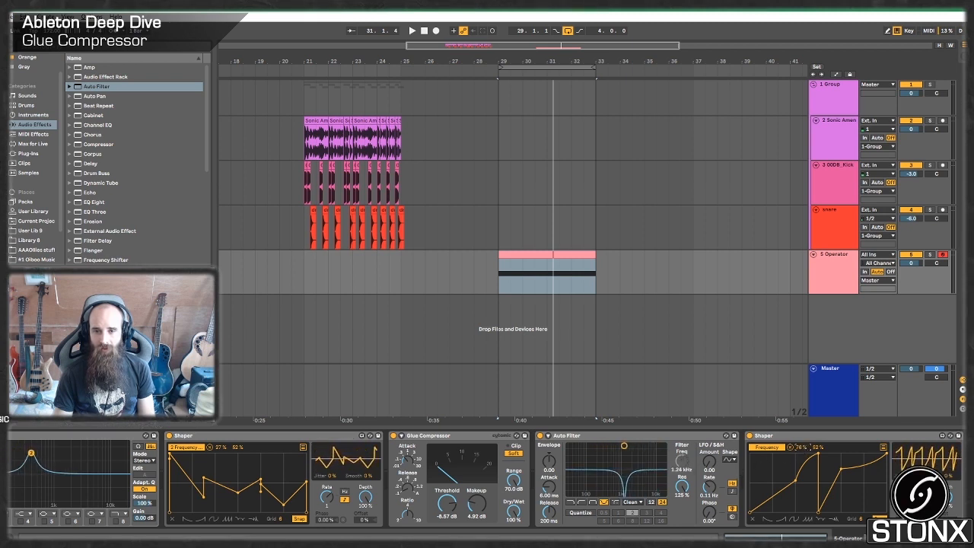
# Play the bass clip from its start at bar 29 to hear the modulated notch.
pyautogui.press('space')
pyautogui.click(499, 282)
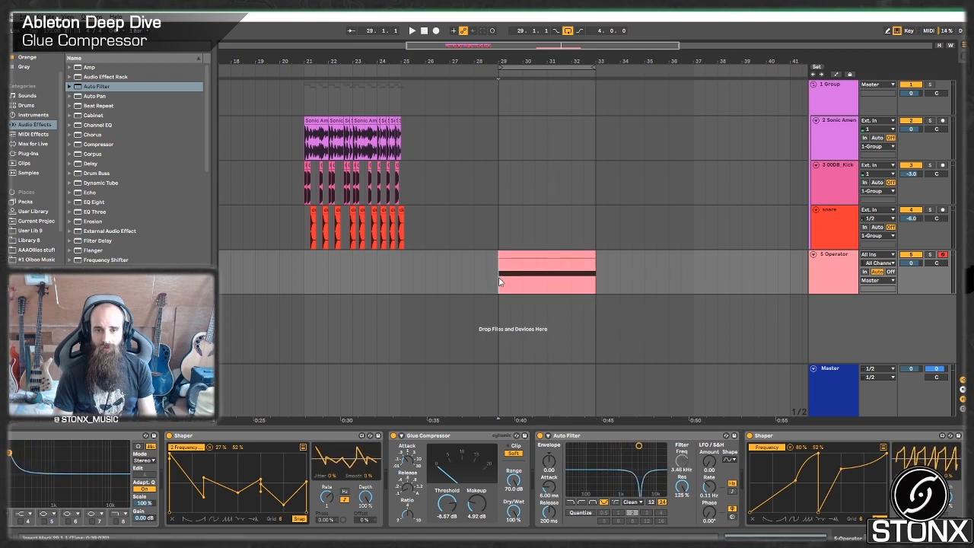
pyautogui.press('space')
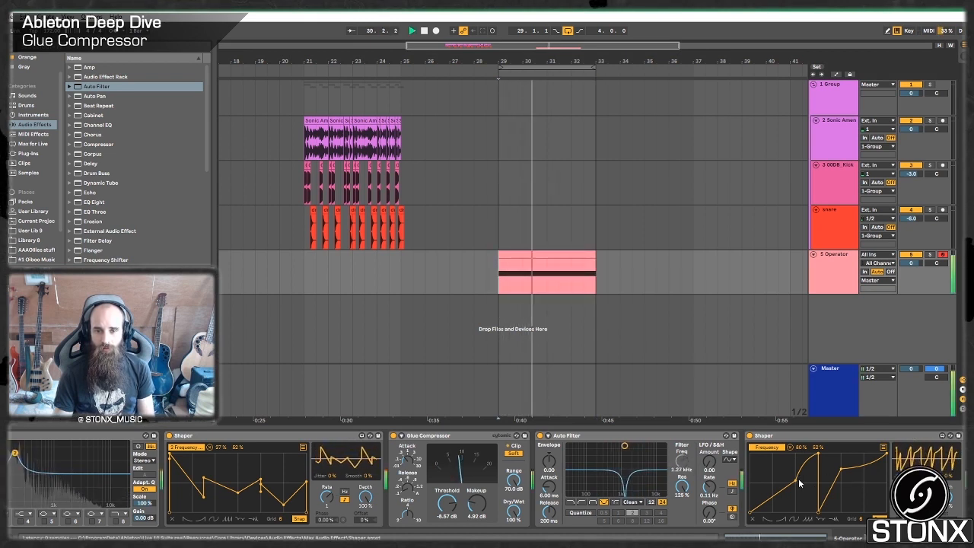
# Reshape the last Shaper's curve into one rounded arch that bends up to a mid-cycle peak and falls back to the baseline, then play it.
pyautogui.click(799, 520)
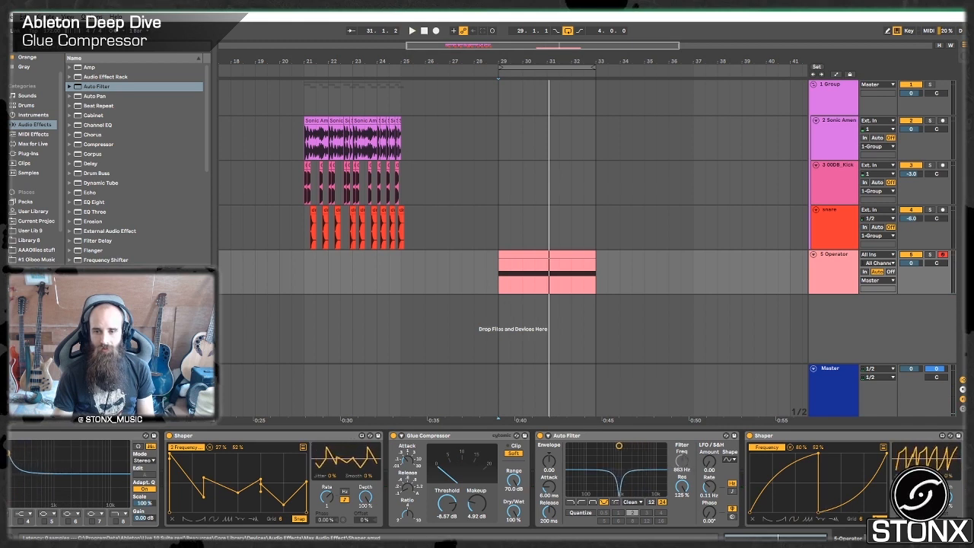
pyautogui.press('space')
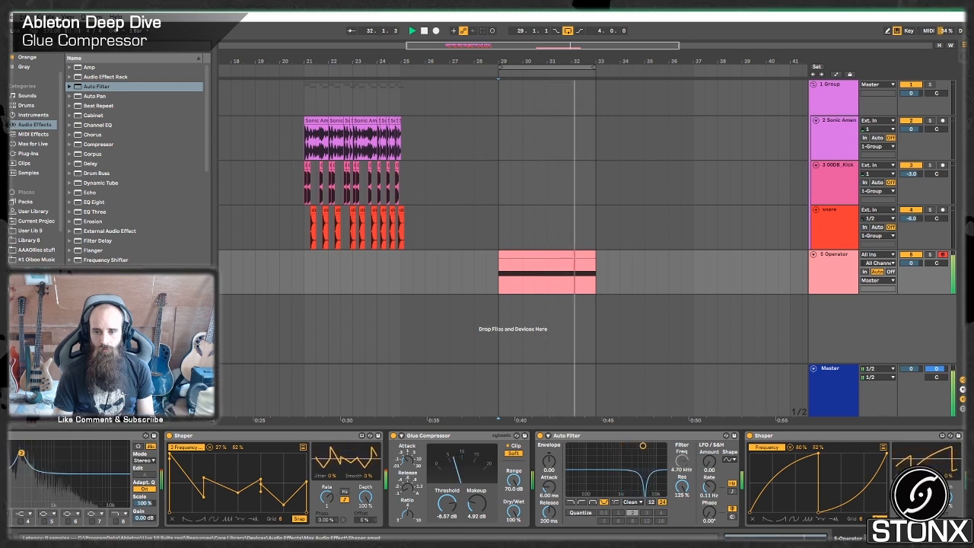
pyautogui.press('space')
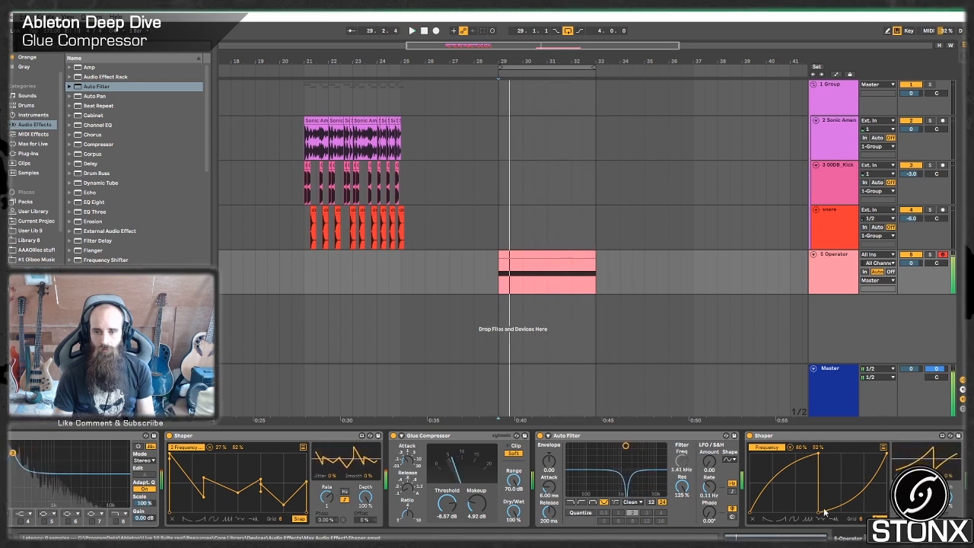
pyautogui.click(817, 509)
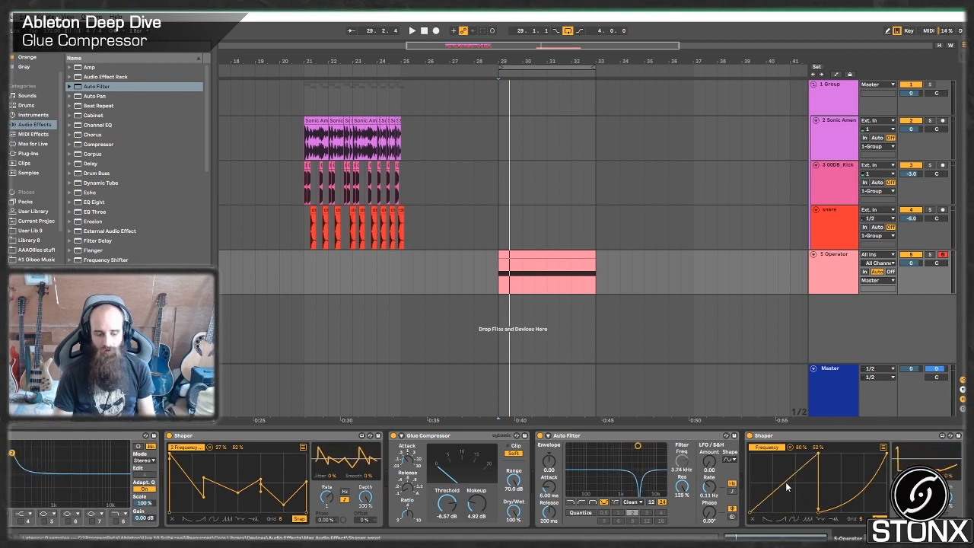
pyautogui.moveTo(785, 482); pyautogui.dragTo(785, 468)
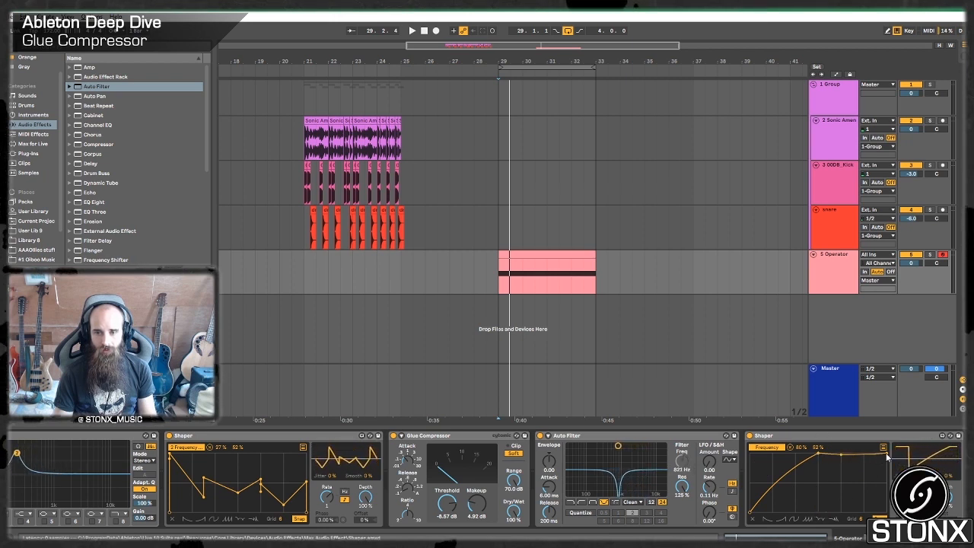
pyautogui.moveTo(887, 455); pyautogui.dragTo(887, 508)
pyautogui.moveTo(866, 478); pyautogui.dragTo(844, 451)
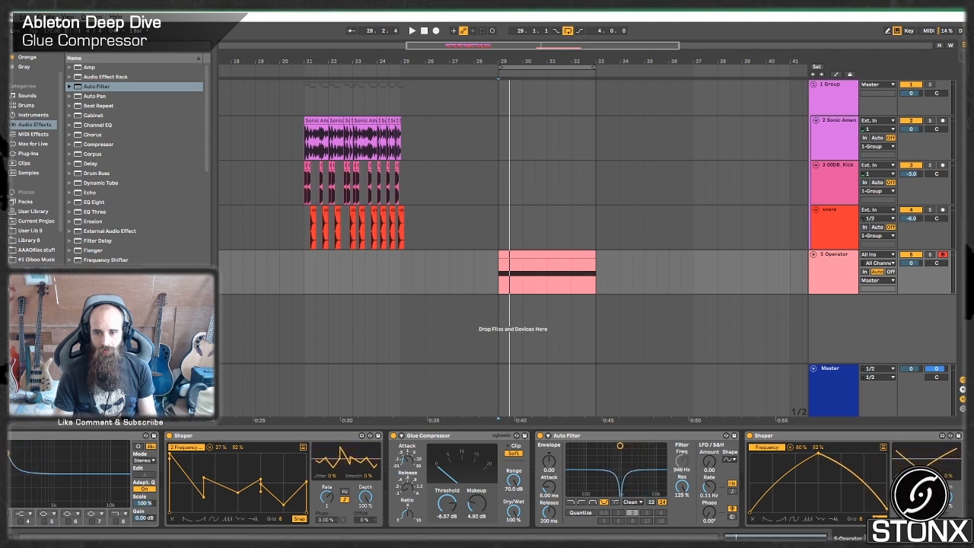
pyautogui.press('space')
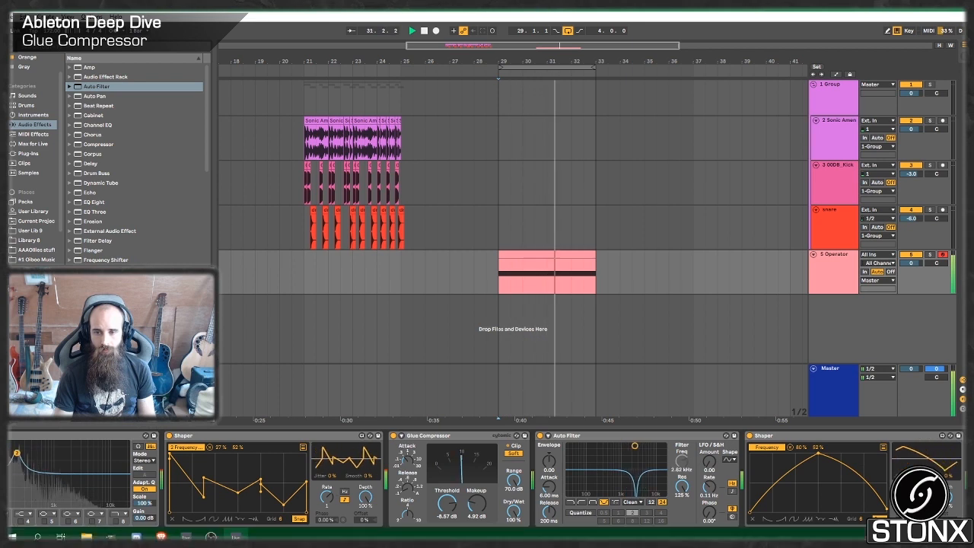
# Copy the last Glue Compressor to the end of the chain, set its threshold to -15.2 dB and makeup to 0 dB, and play the bass.
pyautogui.hscroll(2, 487, 479)
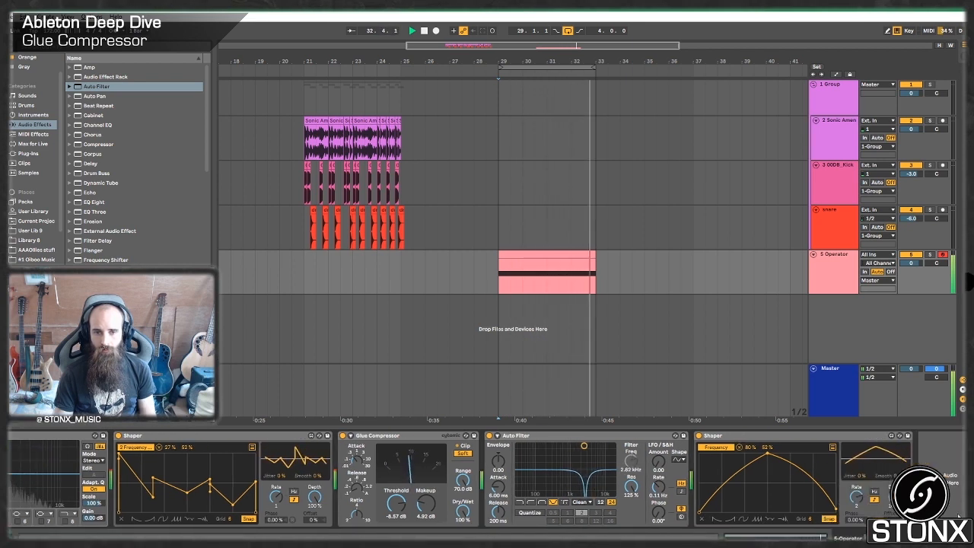
pyautogui.click(384, 437)
pyautogui.press('space')
pyautogui.hotkey('ctrl', 'c')
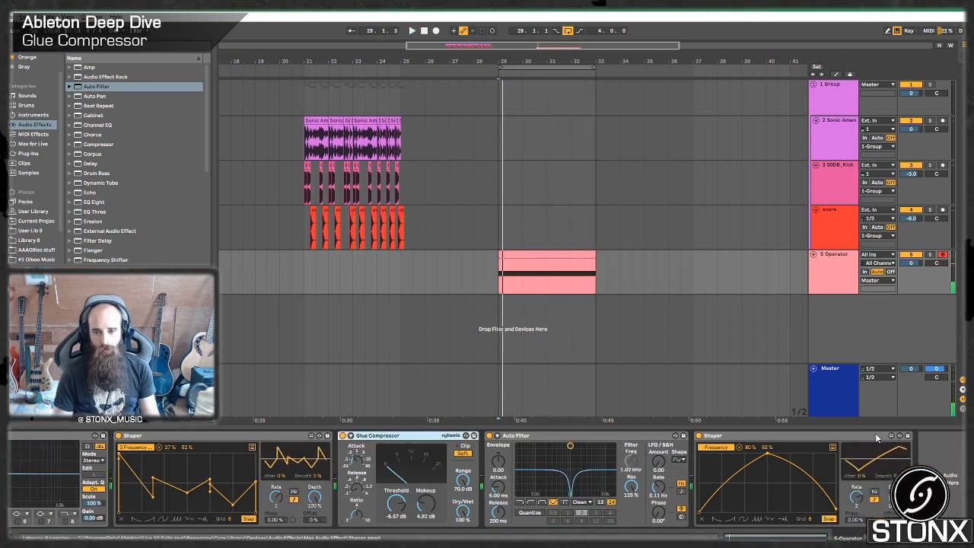
pyautogui.click(934, 463)
pyautogui.hotkey('ctrl', 'v')
pyautogui.click(909, 503)
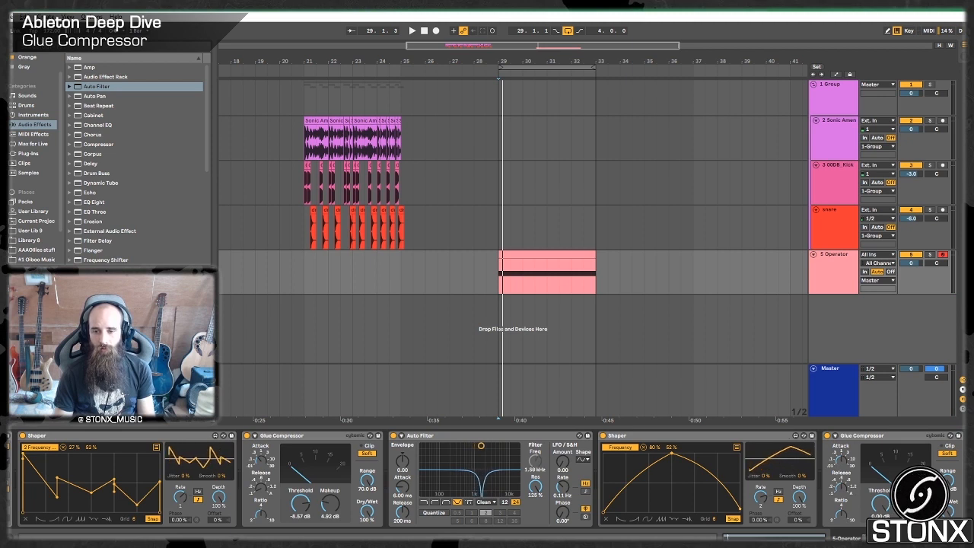
pyautogui.press('space')
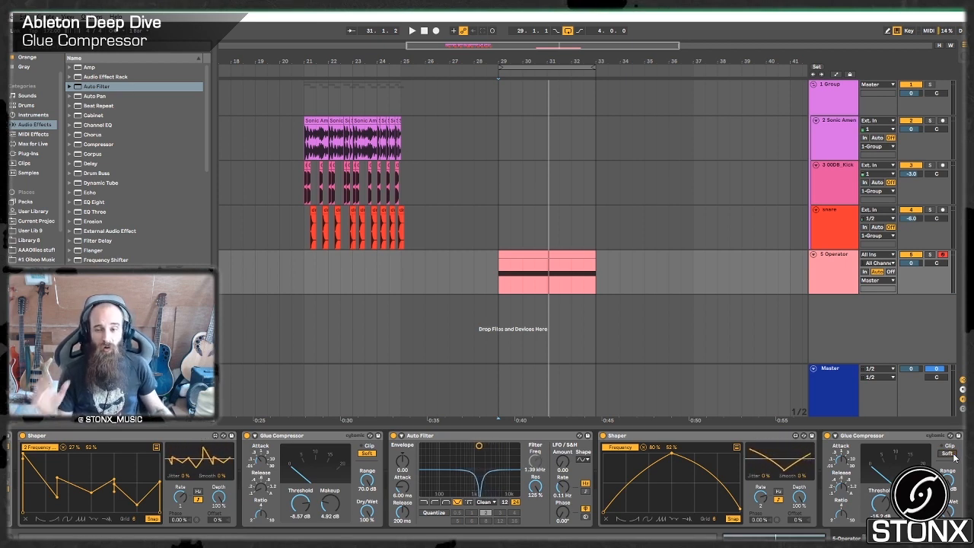
pyautogui.press('space')
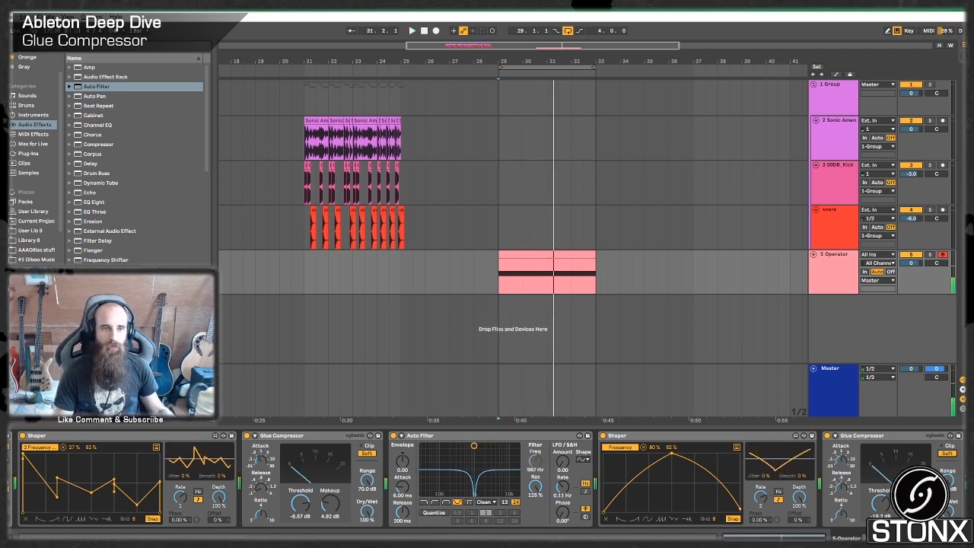
# Add a soft-clipped Soft Sine Saturator with 6 dB drive and -6 dB output at the chain's end, and duplicate it.
pyautogui.scroll(-5, 111, 232)
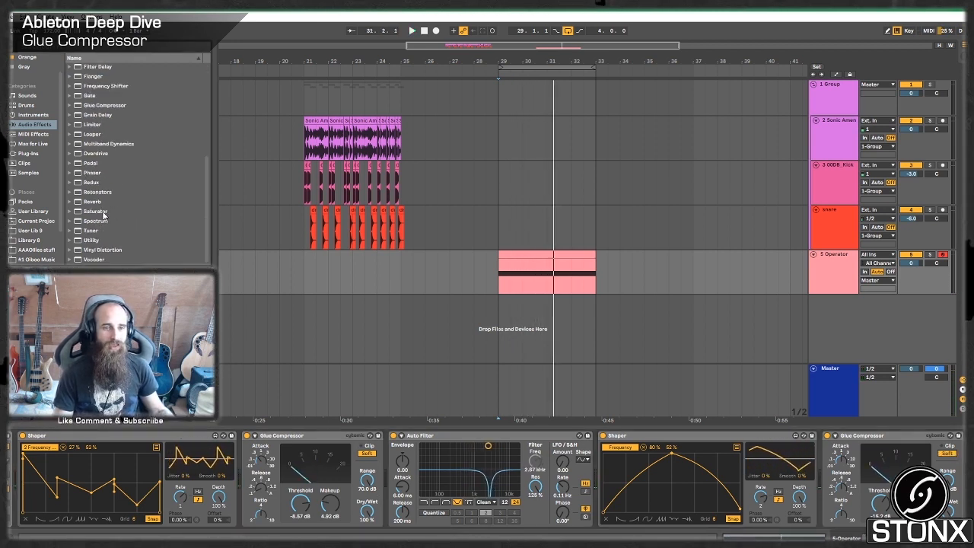
pyautogui.click(102, 212)
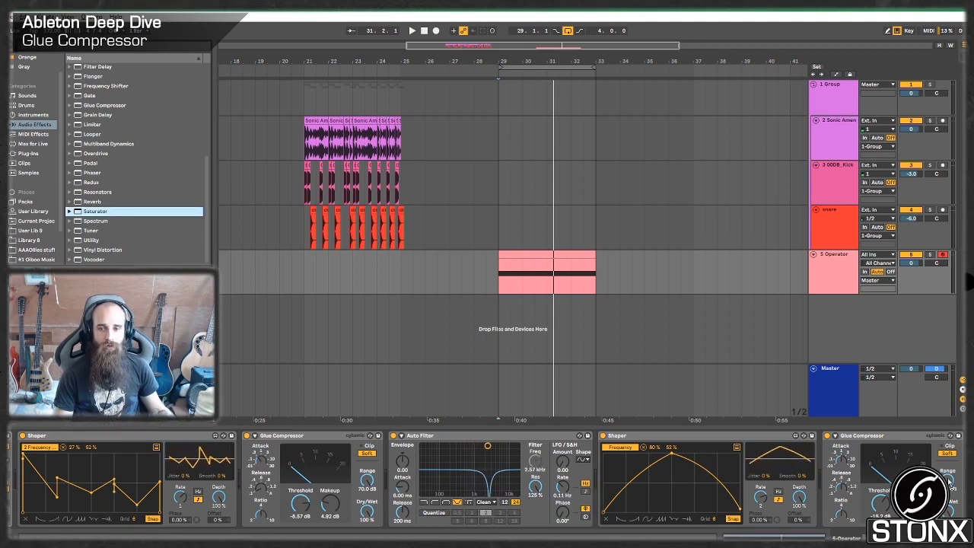
pyautogui.press('Return')
pyautogui.press('space')
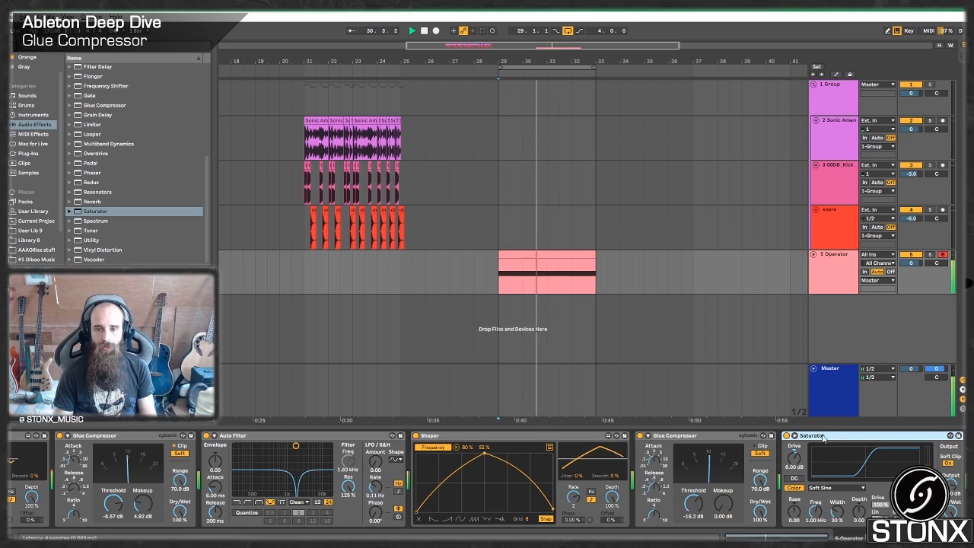
pyautogui.hotkey('ctrl', 'd')
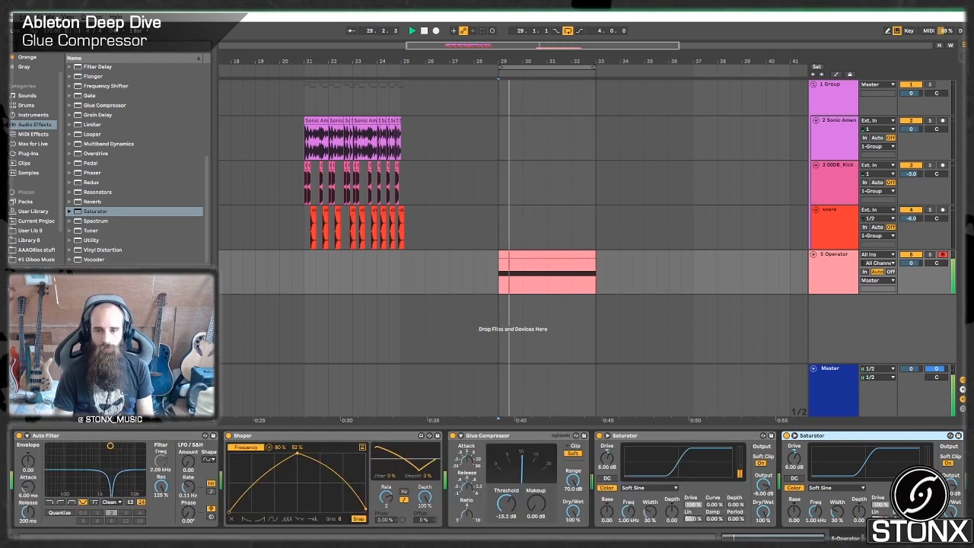
# Copy the jagged-curve Shaper that follows EQ Eight to the end of the chain after the second Saturator.
pyautogui.click(738, 537)
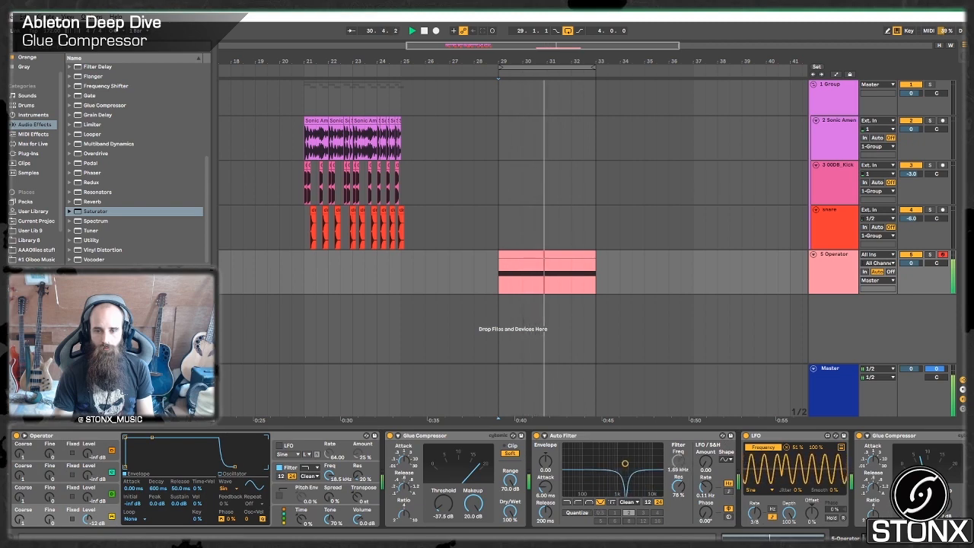
pyautogui.click(768, 537)
pyautogui.click(797, 537)
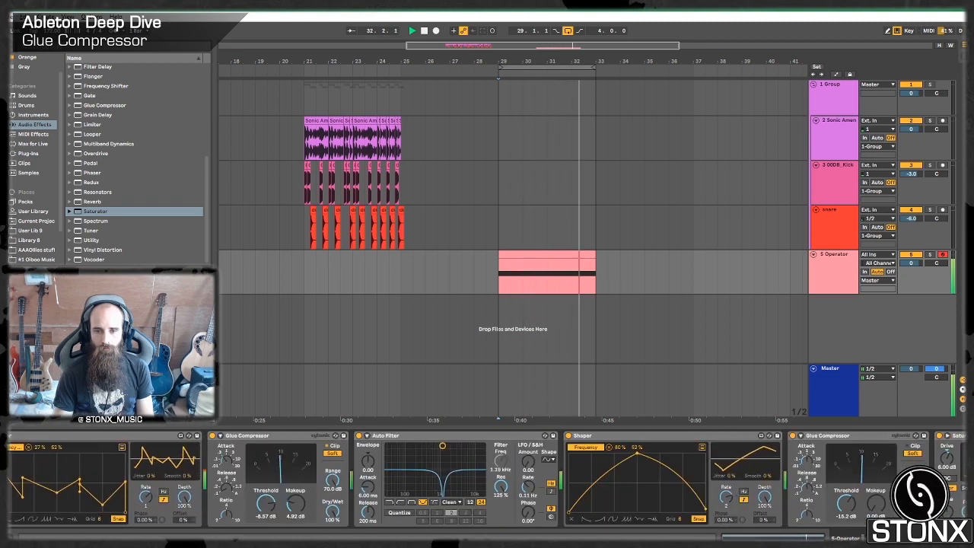
pyautogui.hscroll(-6, 614, 441)
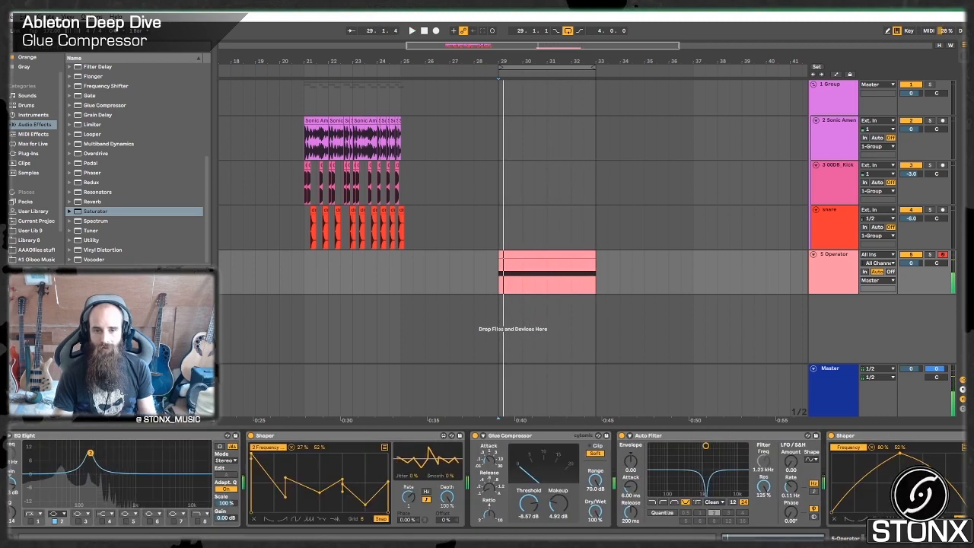
pyautogui.click(614, 441)
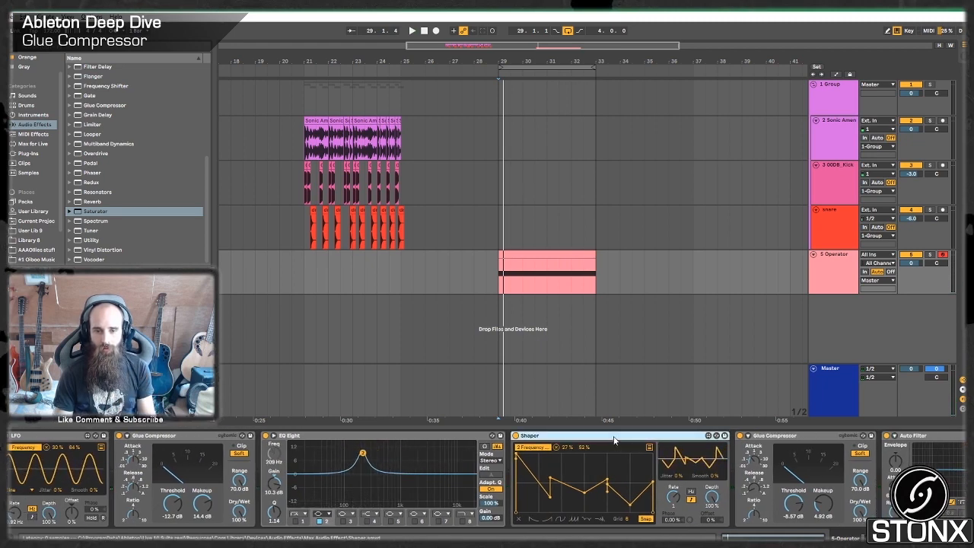
pyautogui.hscroll(4, 948, 449)
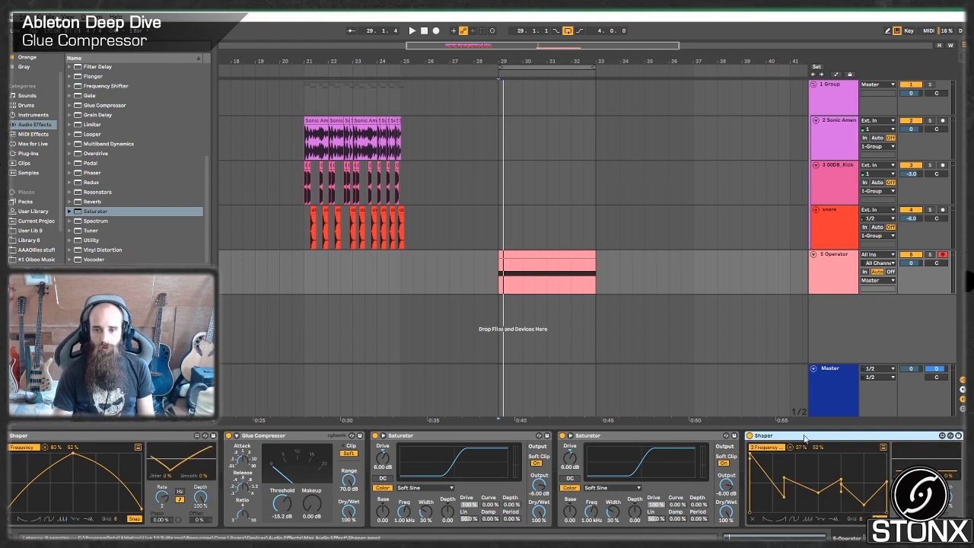
# Insert an Auto Filter between the second Saturator and the copied Shaper, set as an OSR notch with 82% resonance and 4.57 dB drive.
pyautogui.scroll(6, 91, 98)
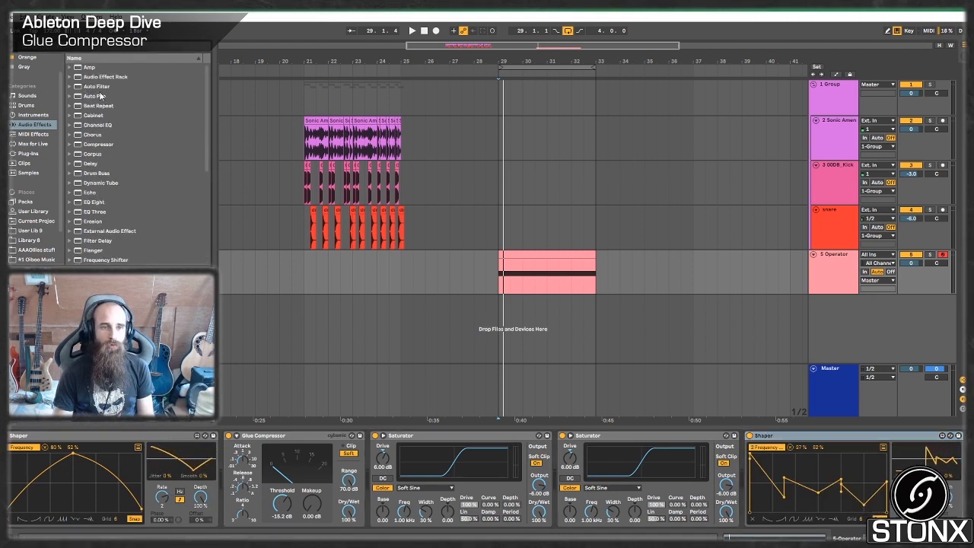
pyautogui.click(99, 87)
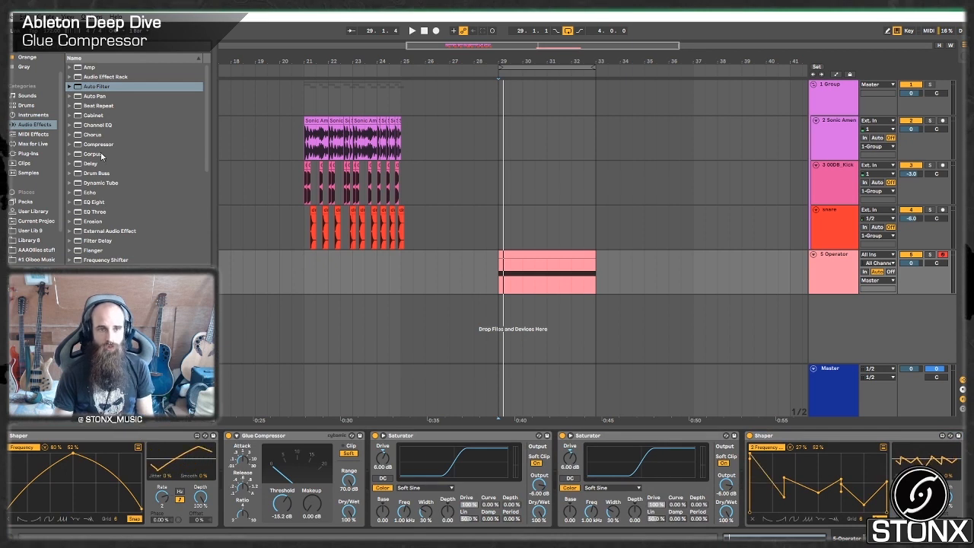
pyautogui.click(93, 87)
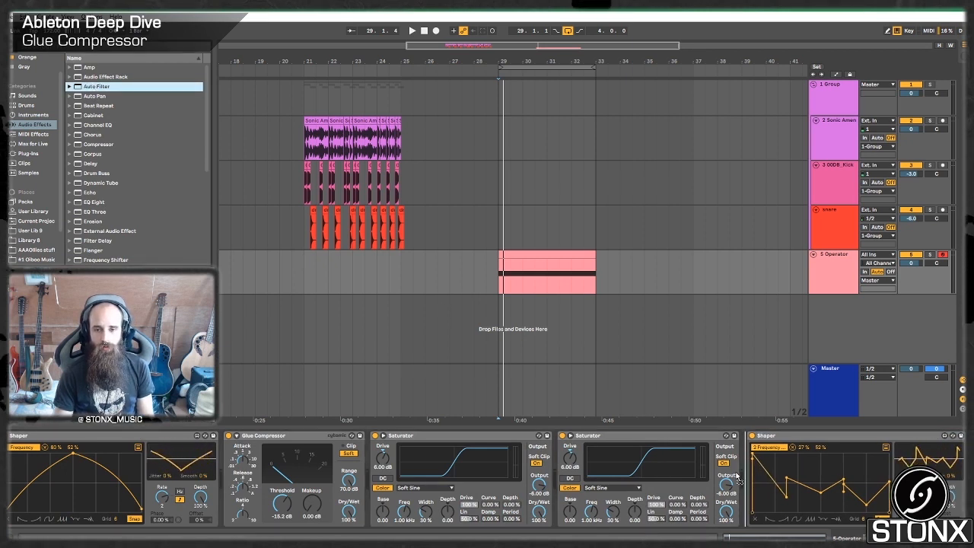
pyautogui.press('Return')
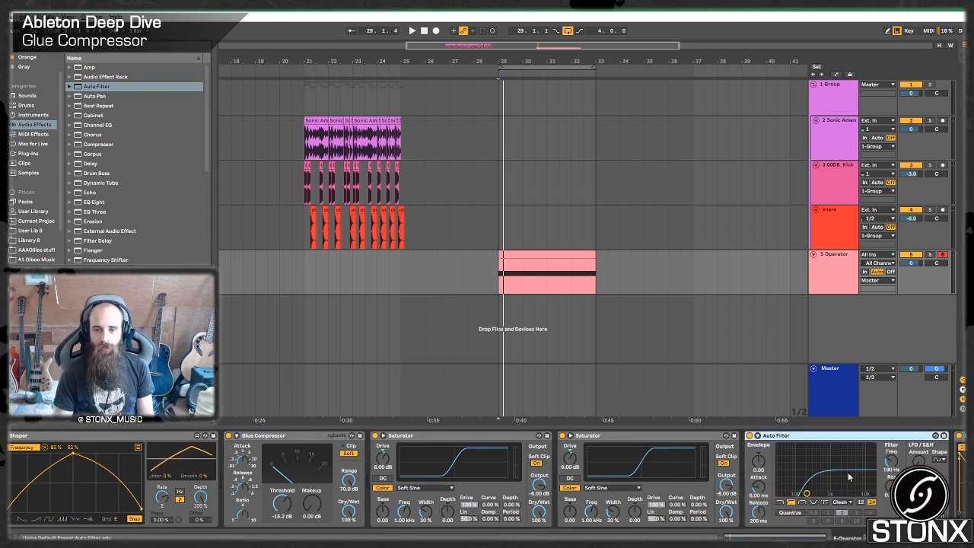
pyautogui.click(811, 504)
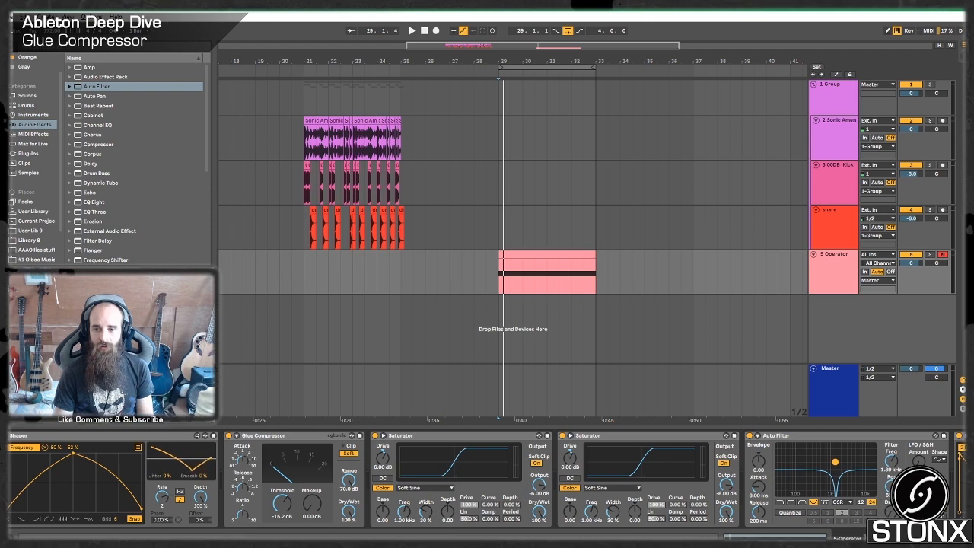
# Map the copied jagged Shaper to the new Auto Filter's frequency with a 26% to 86% range, lower its curve's start, and play the bass.
pyautogui.moveTo(960, 454); pyautogui.dragTo(837, 455)
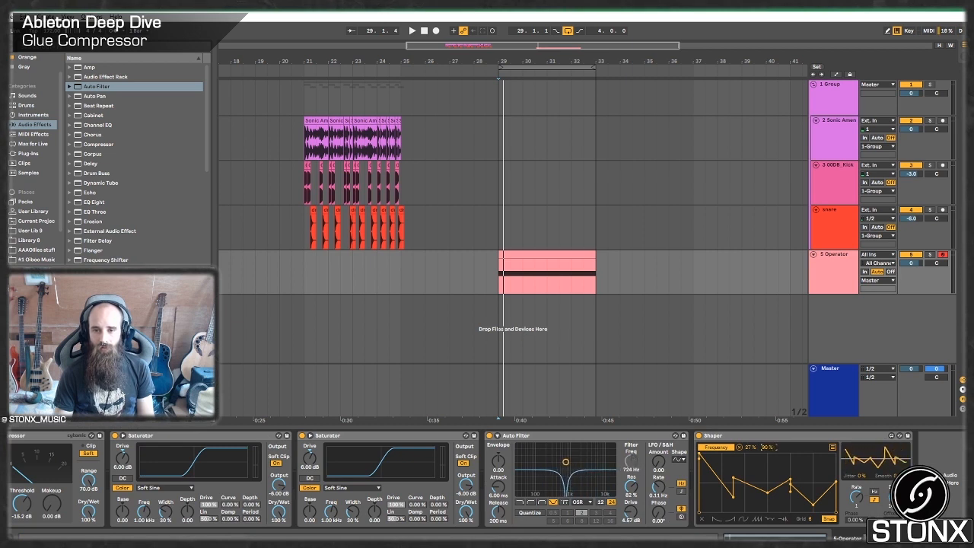
pyautogui.press('space')
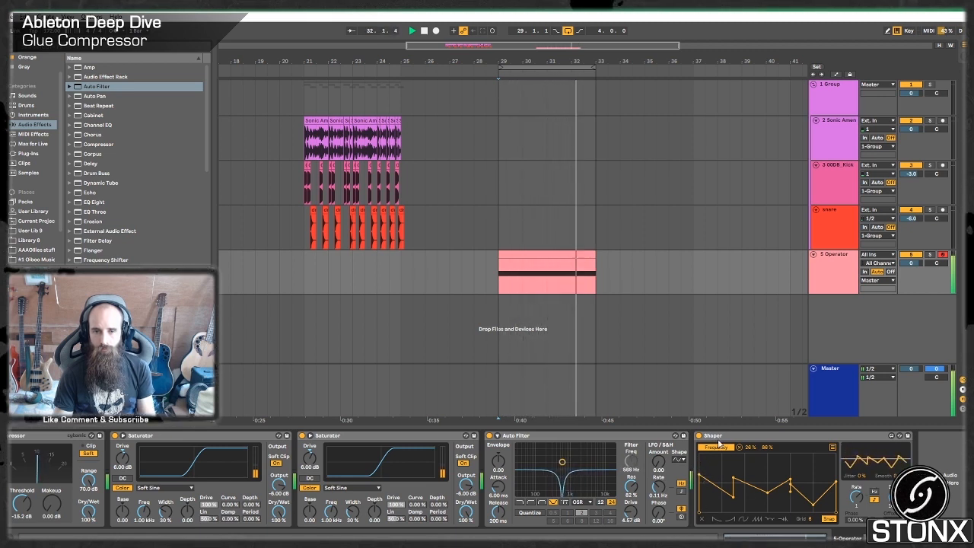
pyautogui.press('space')
# Copy the Glue Compressor to the end of the chain and set its threshold to about -10.2 dB while playing the bass.
pyautogui.click(45, 439)
pyautogui.moveTo(45, 439); pyautogui.dragTo(931, 487)
pyautogui.moveTo(879, 504); pyautogui.dragTo(879, 479)
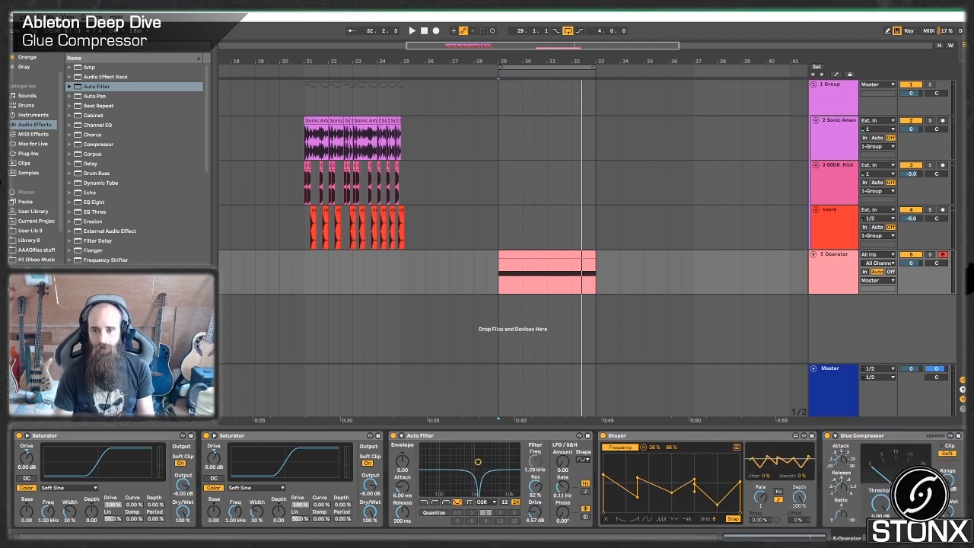
pyautogui.press('space')
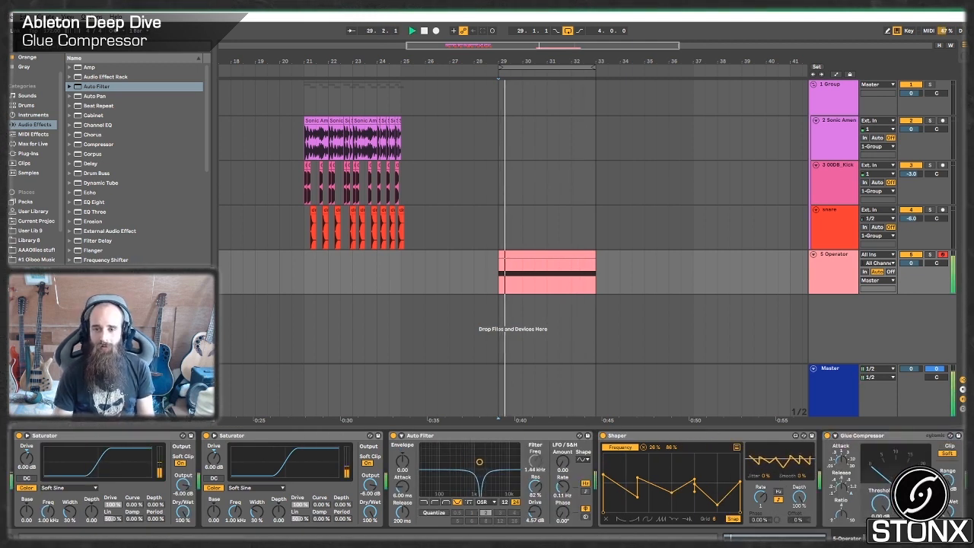
pyautogui.moveTo(880, 502); pyautogui.dragTo(880, 514)
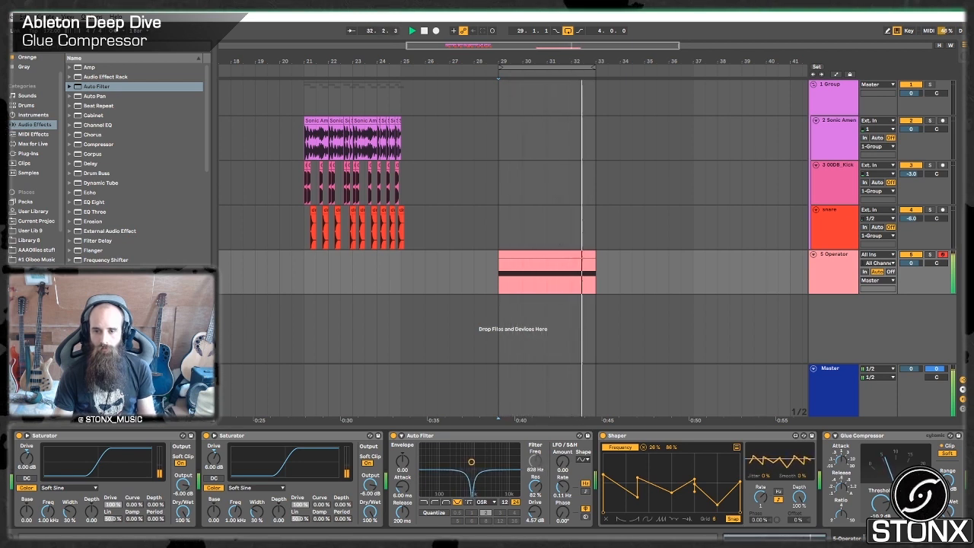
pyautogui.press('space')
# Group all effects after Operator, from the first to the last Glue Compressor, into an Audio Effect Rack.
pyautogui.click(883, 438)
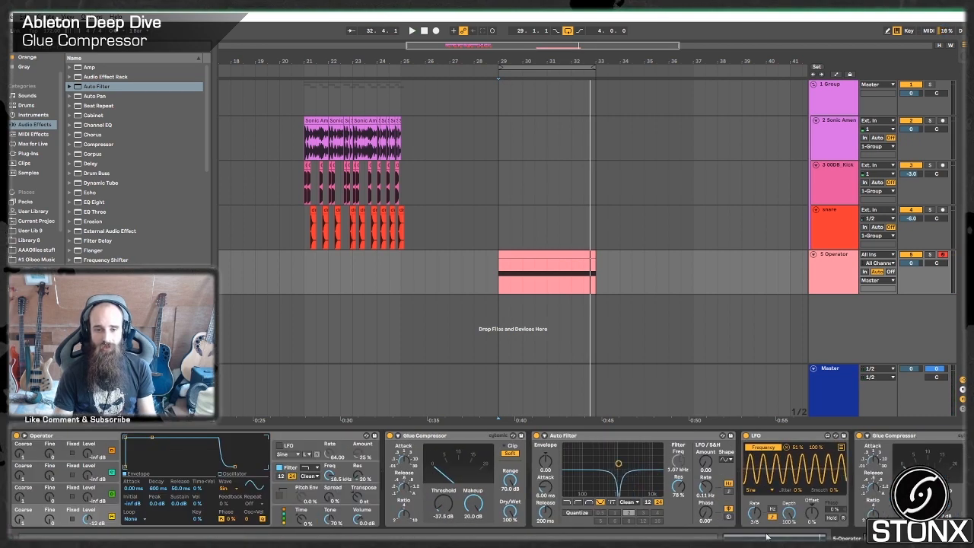
pyautogui.click(440, 438)
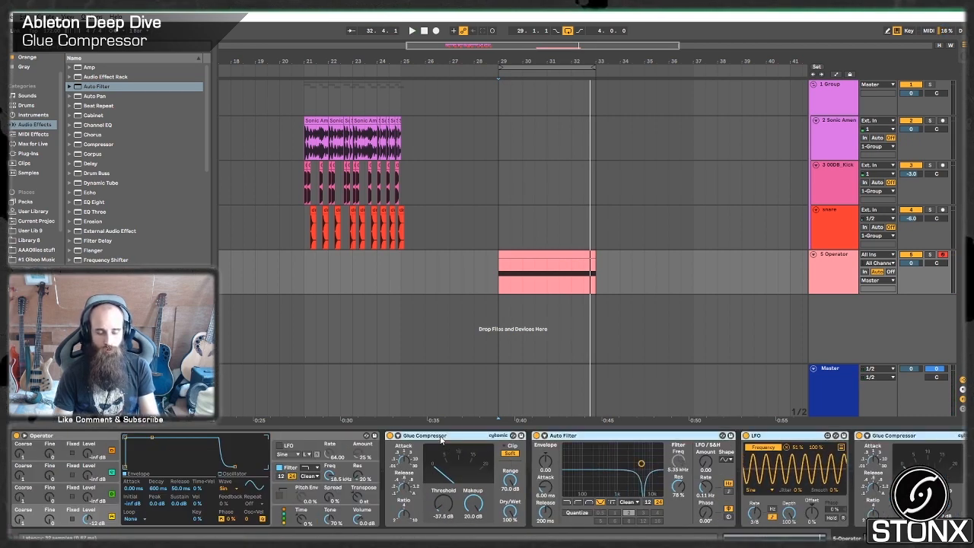
pyautogui.hotkey('ctrl', 'g')
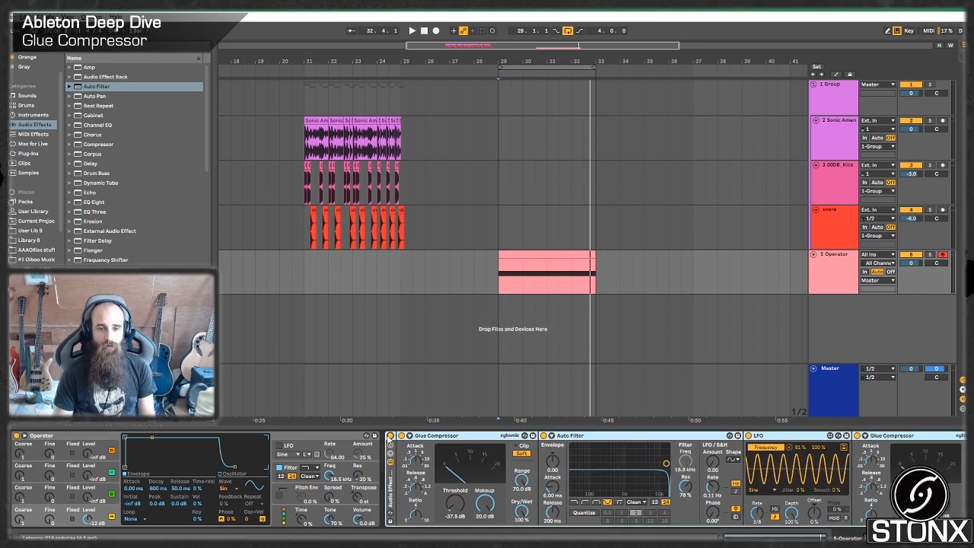
# Bypass the Audio Effect Rack, play the dry Operator bass, and re-enable the rack during playback to compare both sounds.
pyautogui.click(391, 436)
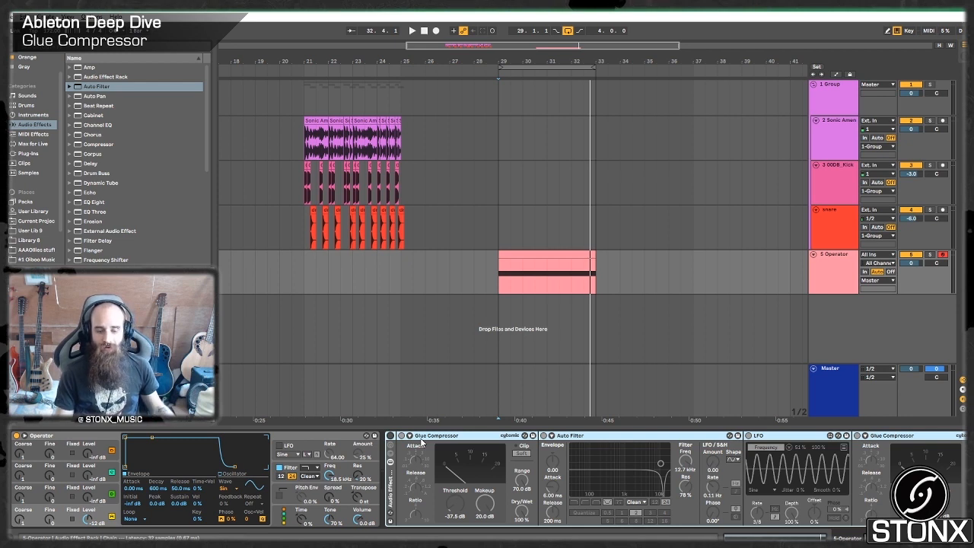
pyautogui.press('space')
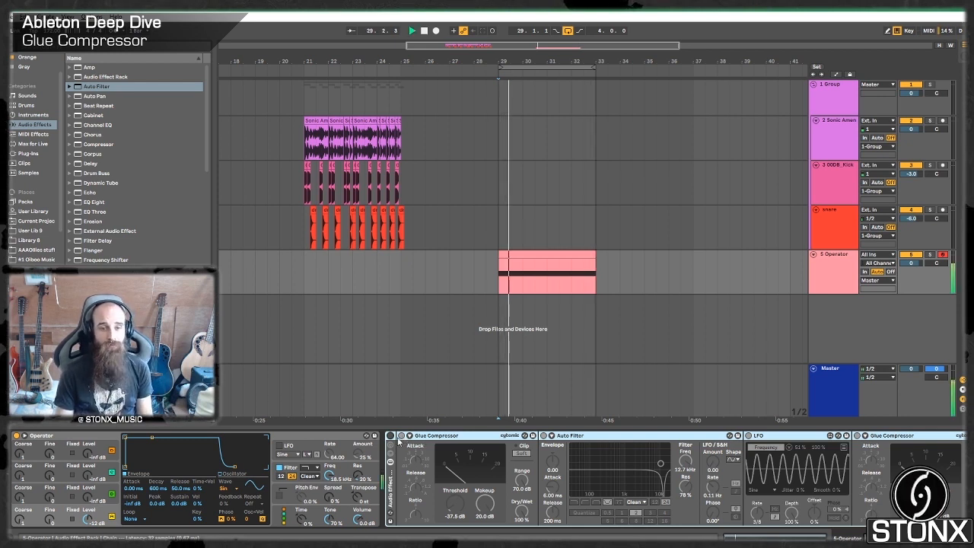
pyautogui.click(391, 436)
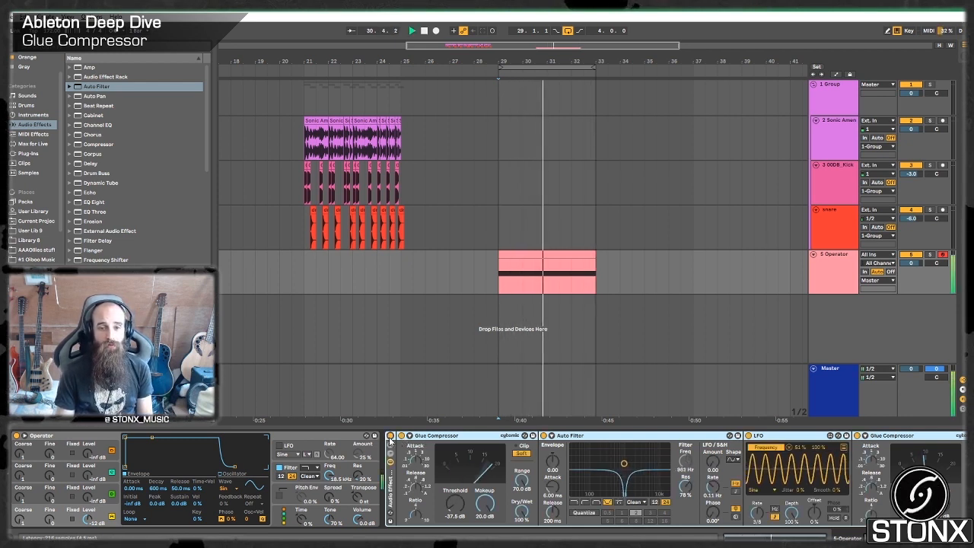
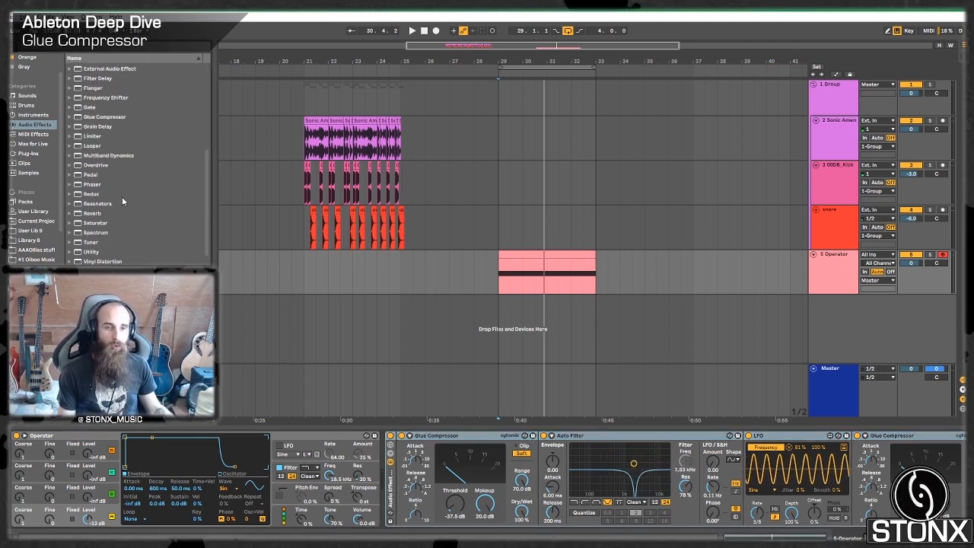
# Insert a Flanger between Operator and the Audio Effect Rack, set delay time 0.18 ms and feedback 0.88, and play the bass.
pyautogui.scroll(-3, 122, 196)
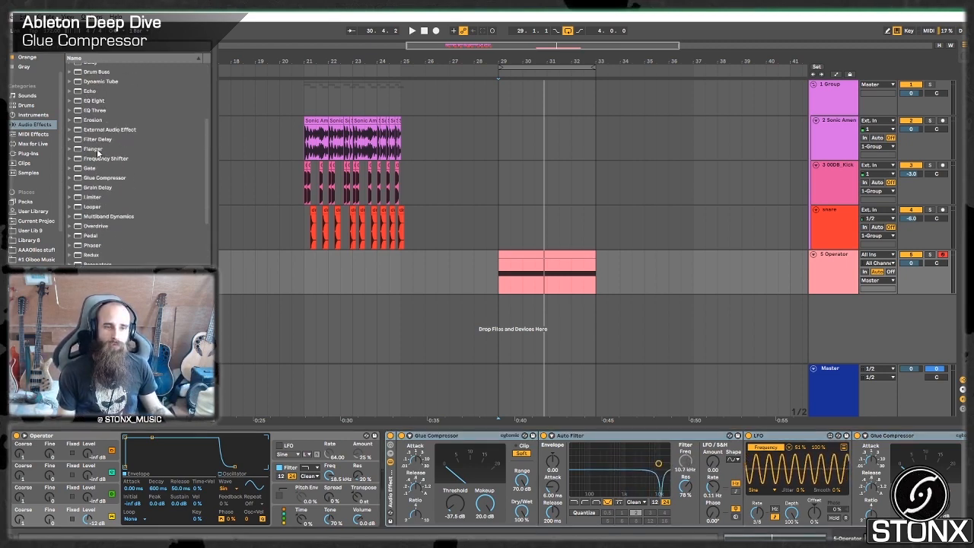
pyautogui.moveTo(102, 150); pyautogui.dragTo(384, 491)
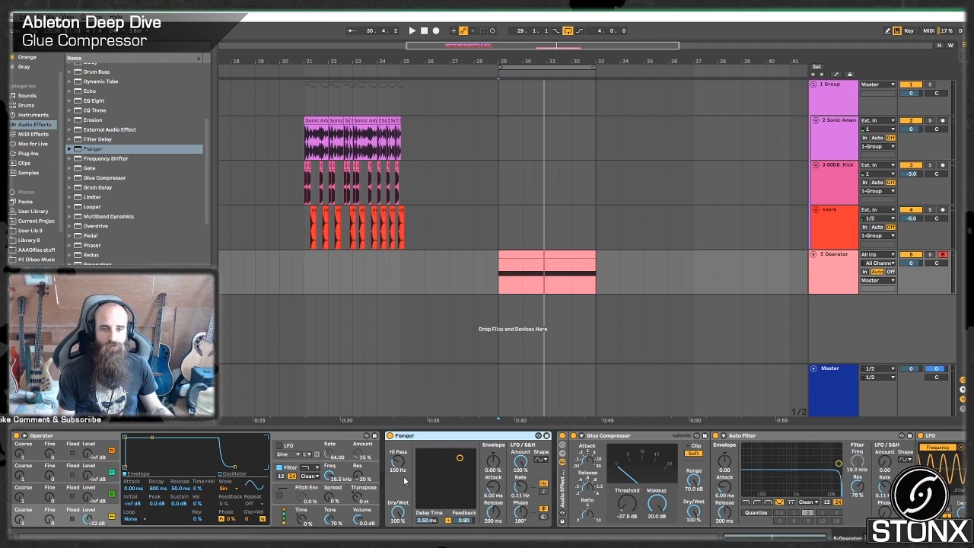
pyautogui.moveTo(461, 459); pyautogui.dragTo(426, 458)
pyautogui.press('space')
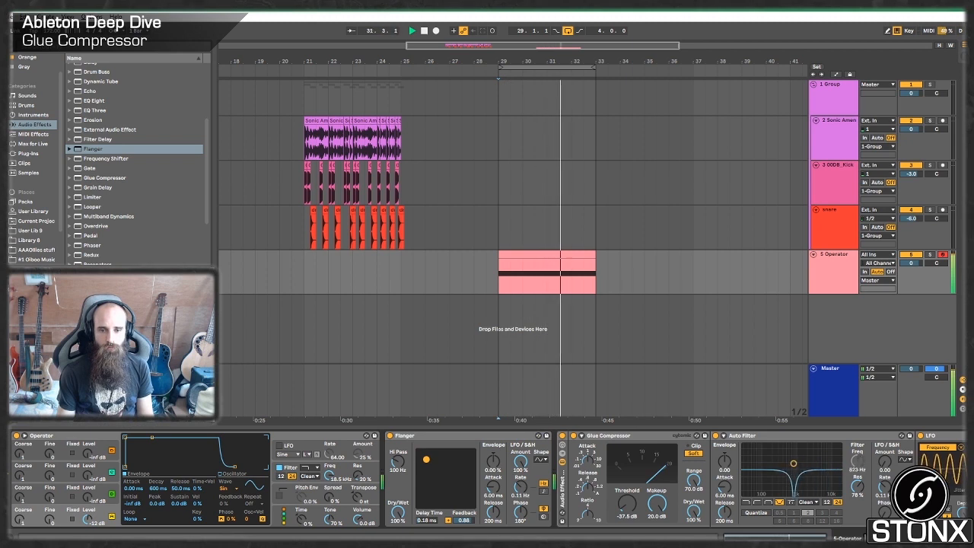
# Bypass and re-enable the Flanger during playback to compare the bass with and without it.
pyautogui.click(389, 436)
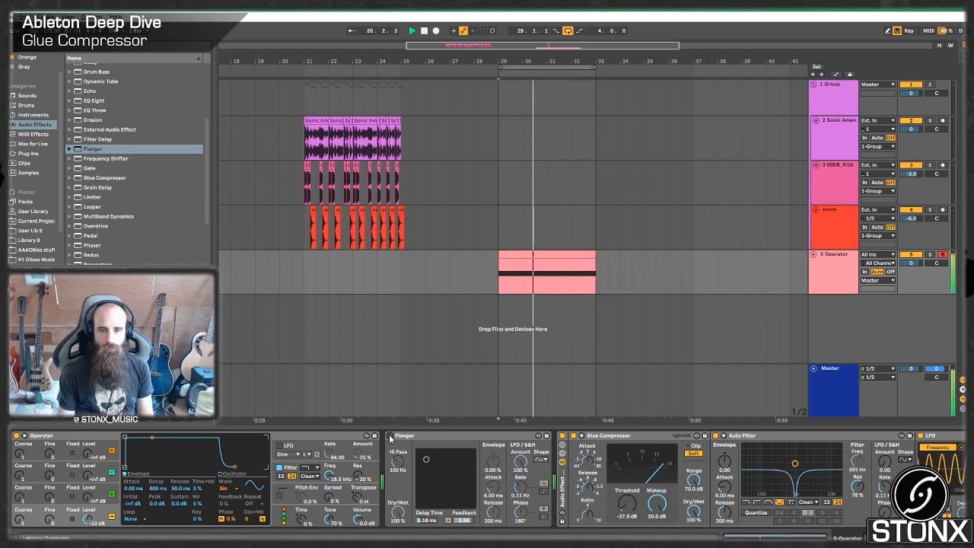
pyautogui.click(390, 436)
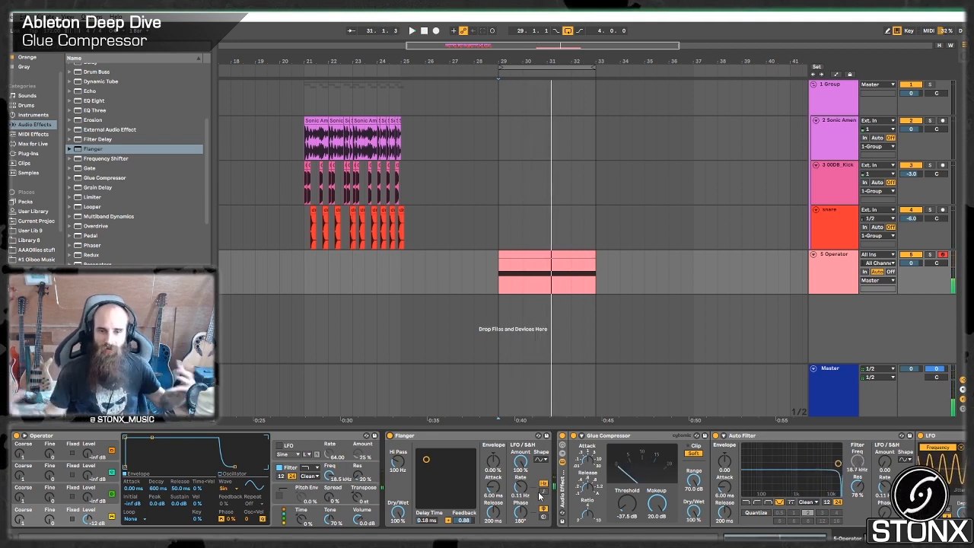
pyautogui.click(502, 436)
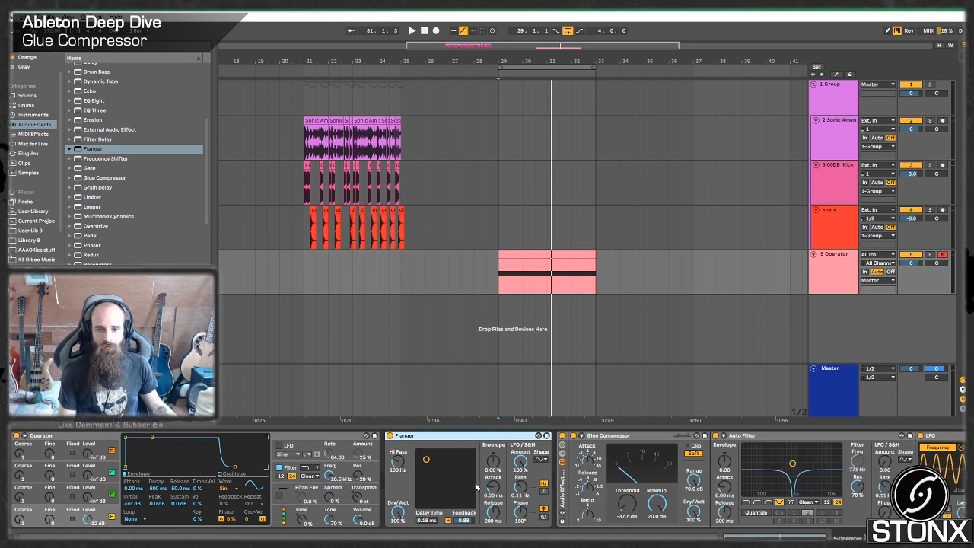
# Fold the Audio Effect Rack, try the Flanger directly after it, and play the bass.
pyautogui.doubleClick(563, 493)
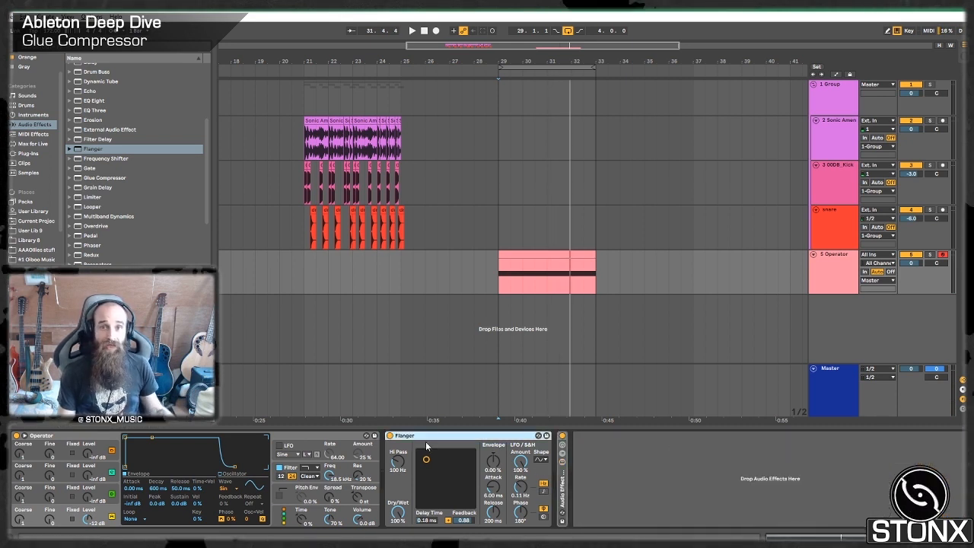
pyautogui.moveTo(496, 437); pyautogui.dragTo(600, 449)
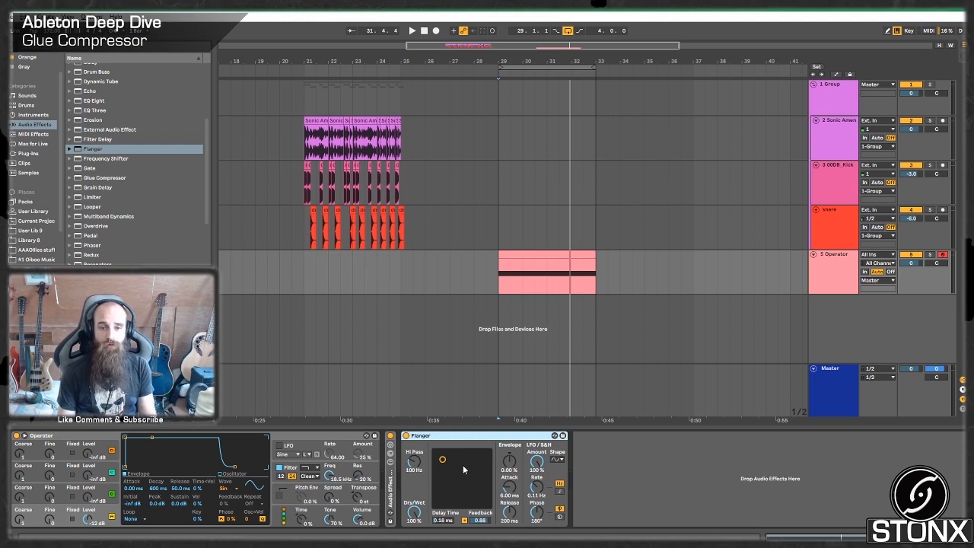
pyautogui.press('space')
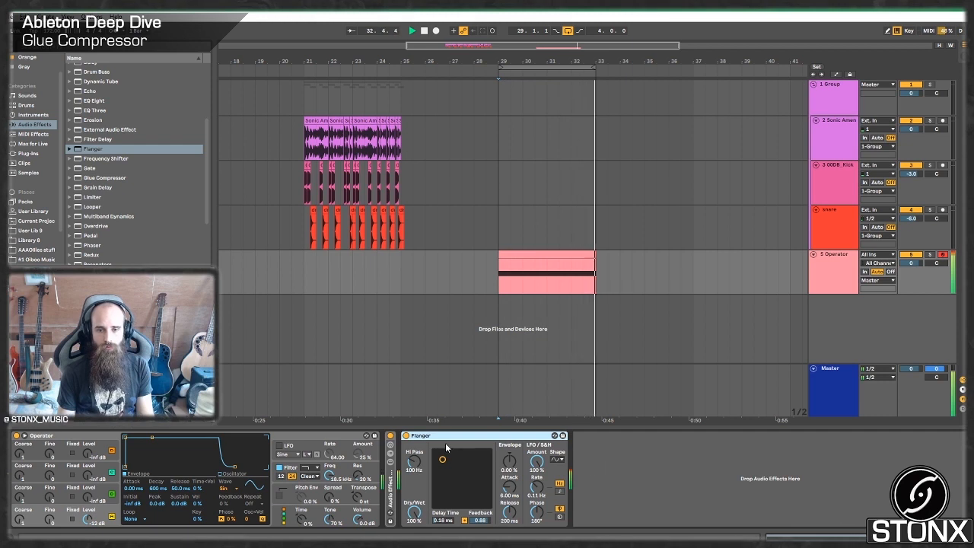
pyautogui.press('space')
# Unfold the Audio Effect Rack and move the Flanger inside it, between the Amp and the following Auto Filter.
pyautogui.moveTo(459, 437); pyautogui.dragTo(389, 453)
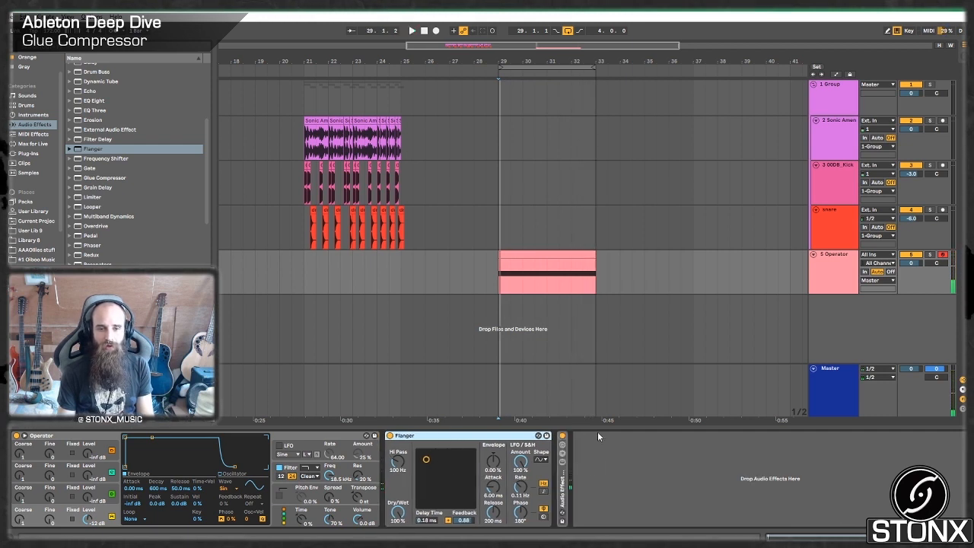
pyautogui.doubleClick(565, 479)
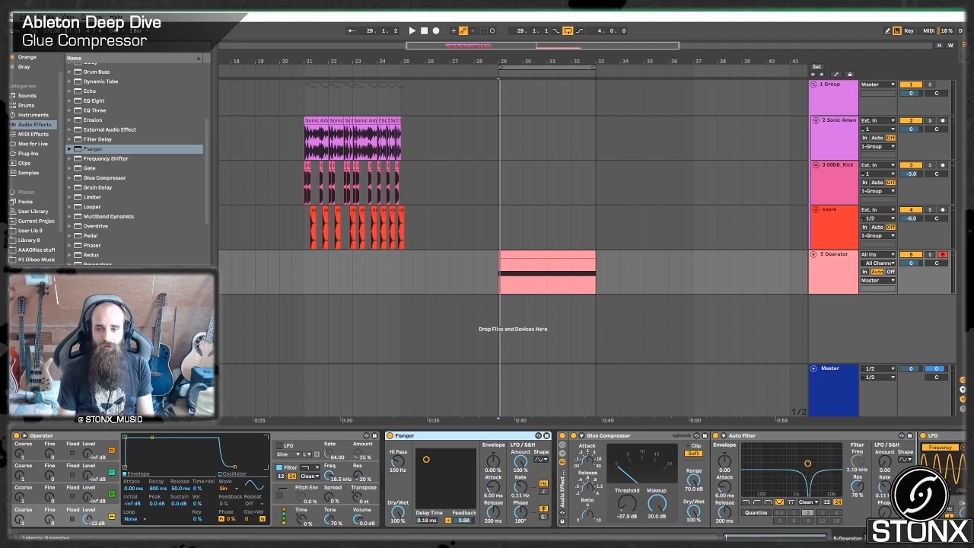
pyautogui.moveTo(448, 436); pyautogui.dragTo(916, 456)
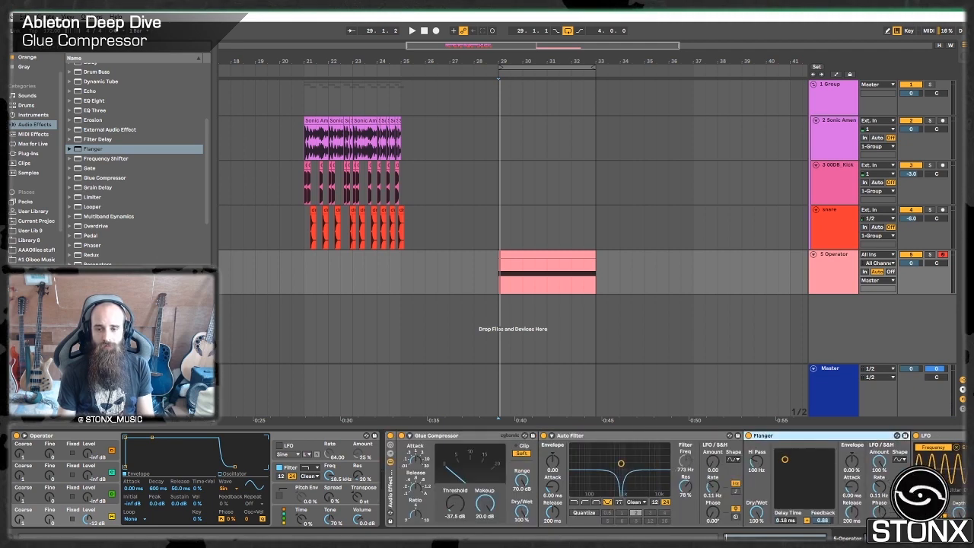
pyautogui.hscroll(5, 837, 471)
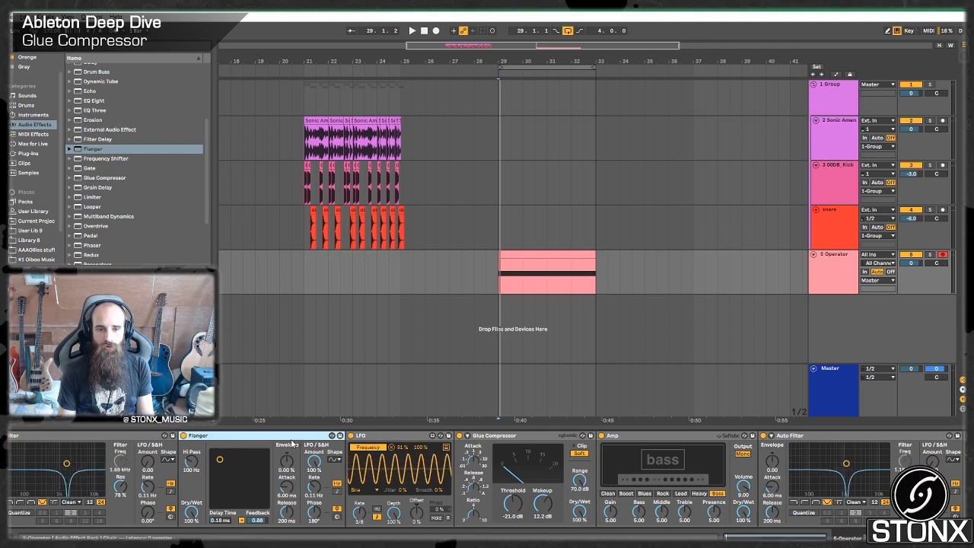
pyautogui.moveTo(717, 457); pyautogui.dragTo(740, 457)
# Set the Flanger's feedback to 0.91 and its Dry/Wet to about 61% while playing the bass.
pyautogui.press('space')
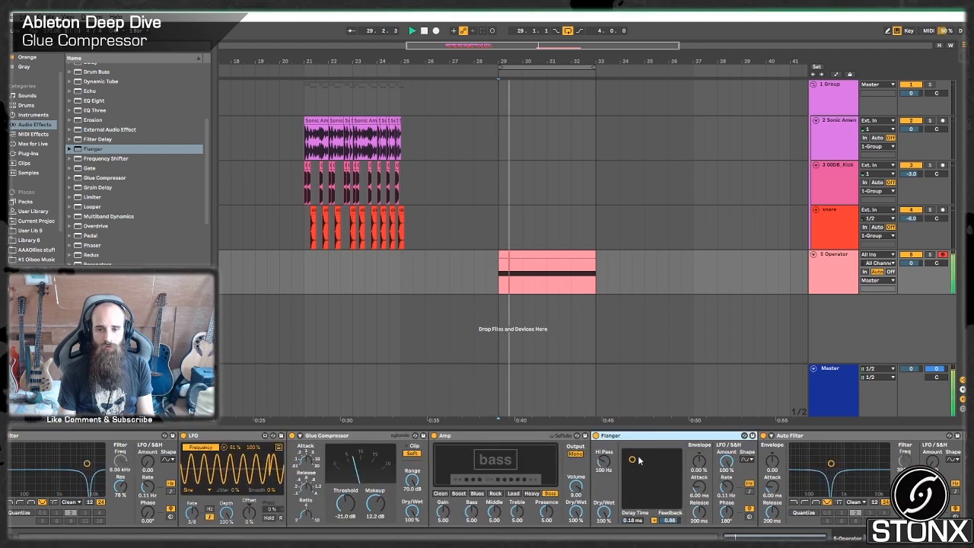
pyautogui.moveTo(631, 460)
pyautogui.mouseDown()
pyautogui.moveTo(643, 458)
pyautogui.moveTo(629, 468)
pyautogui.moveTo(632, 456)
pyautogui.mouseUp()
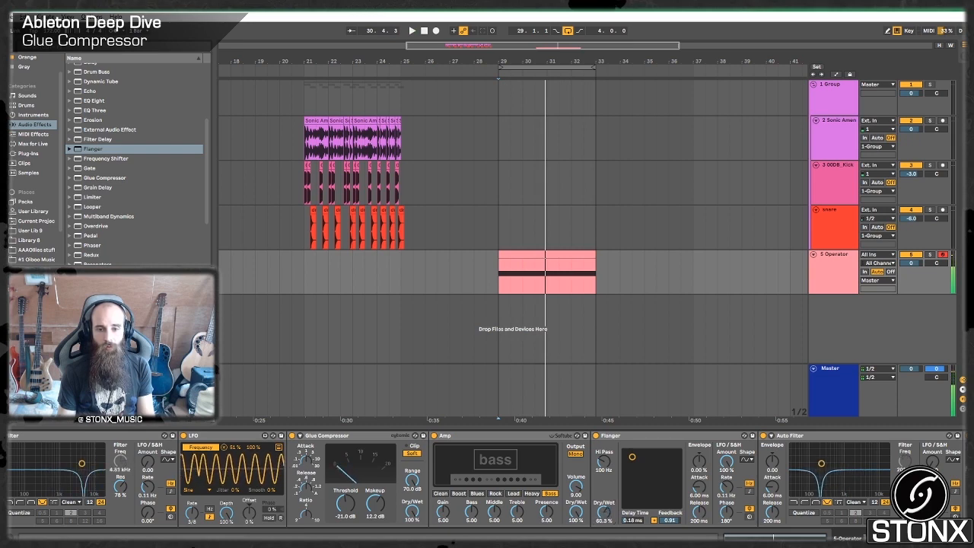
pyautogui.moveTo(603, 514); pyautogui.dragTo(603, 532)
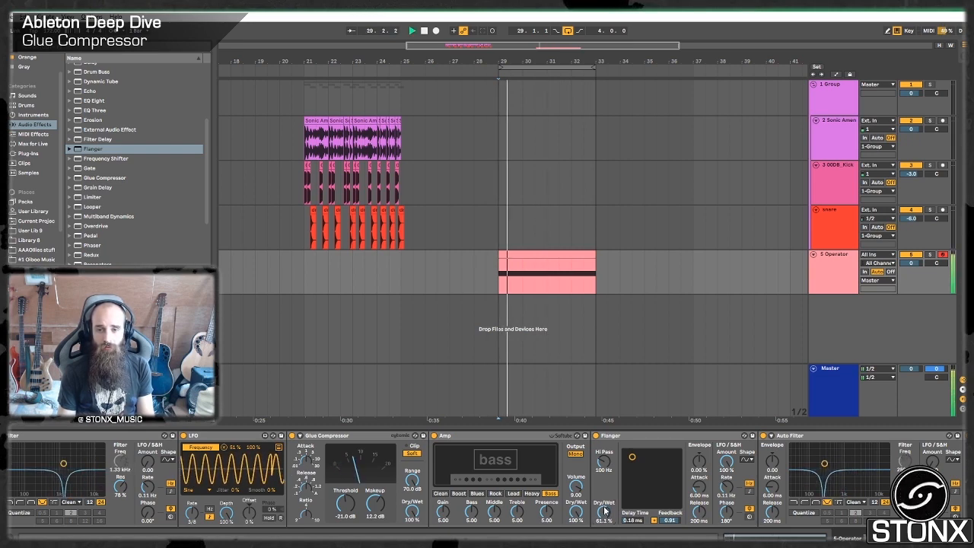
pyautogui.hscroll(-10, 35, 504)
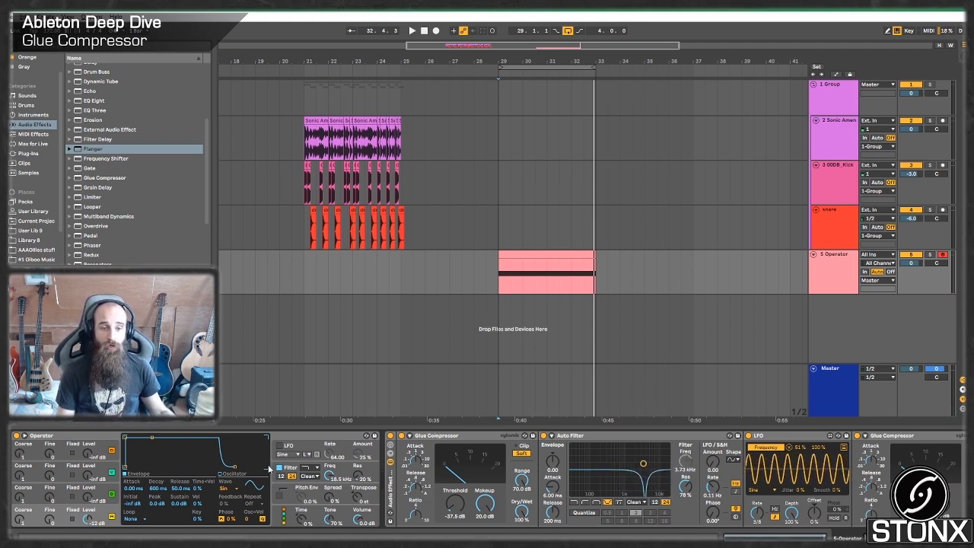
pyautogui.click(112, 491)
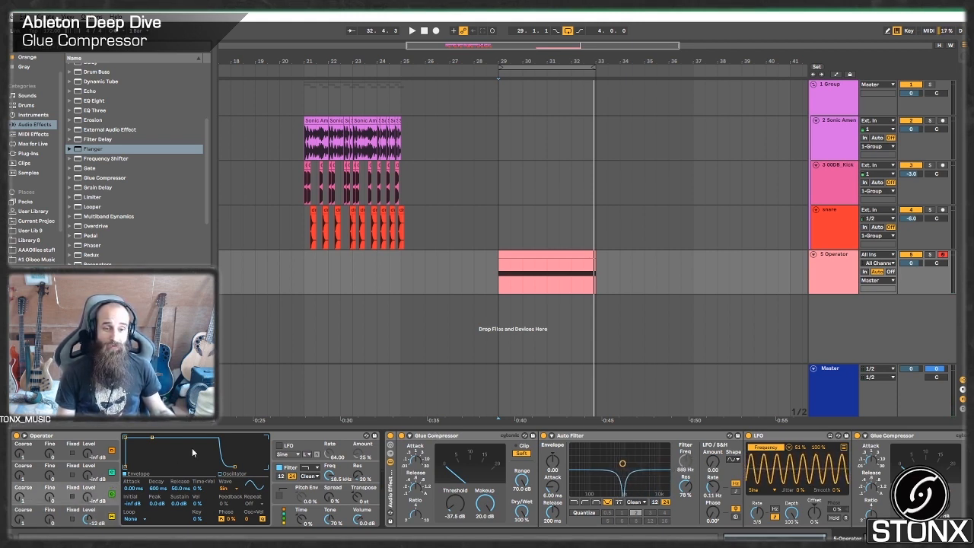
pyautogui.press('space')
pyautogui.rightClick(842, 272)
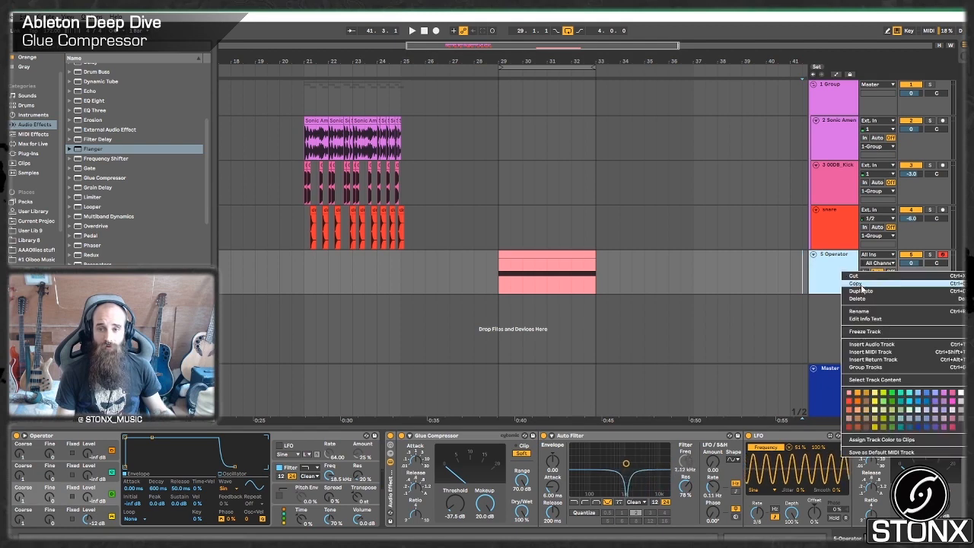
pyautogui.click(864, 331)
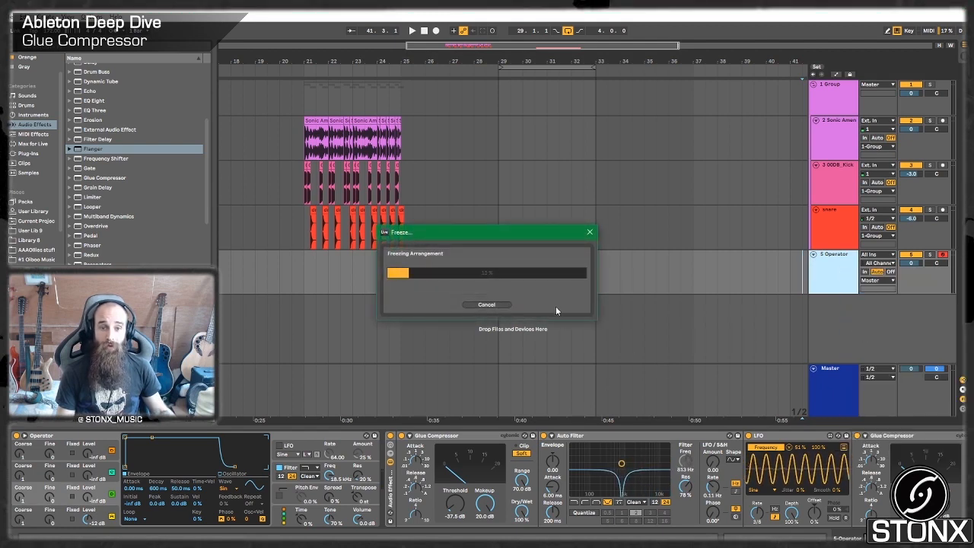
pyautogui.click(499, 306)
# Duplicate the Operator track with its clip and devices.
pyautogui.rightClick(835, 274)
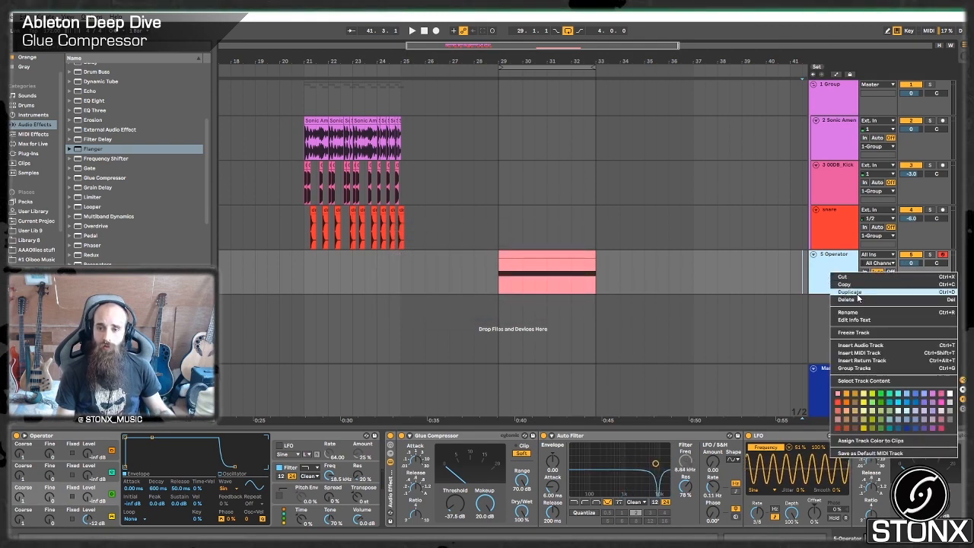
pyautogui.click(576, 320)
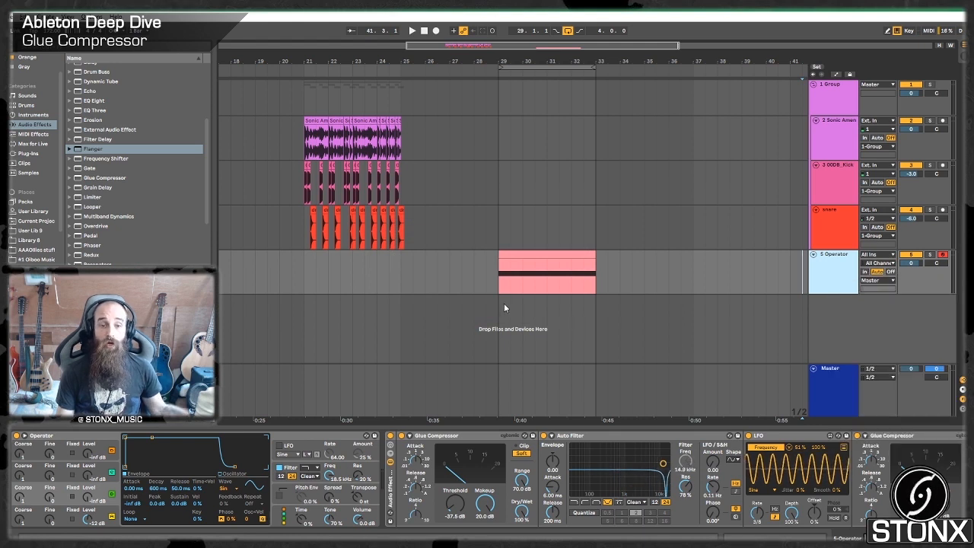
pyautogui.hotkey('ctrl', 'd')
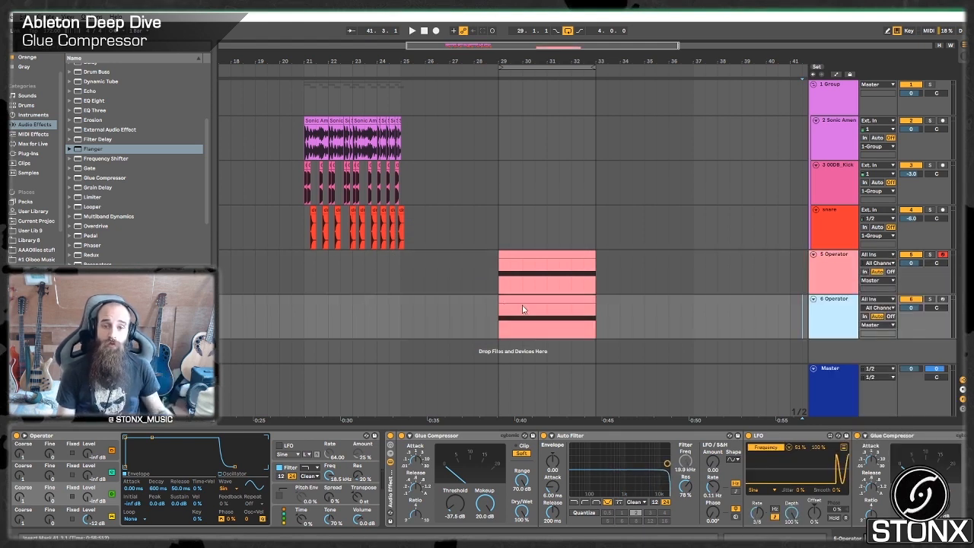
# Move the duplicated track's clip to start at bar 33 and set the playback loop to that clip.
pyautogui.moveTo(542, 315); pyautogui.dragTo(615, 320)
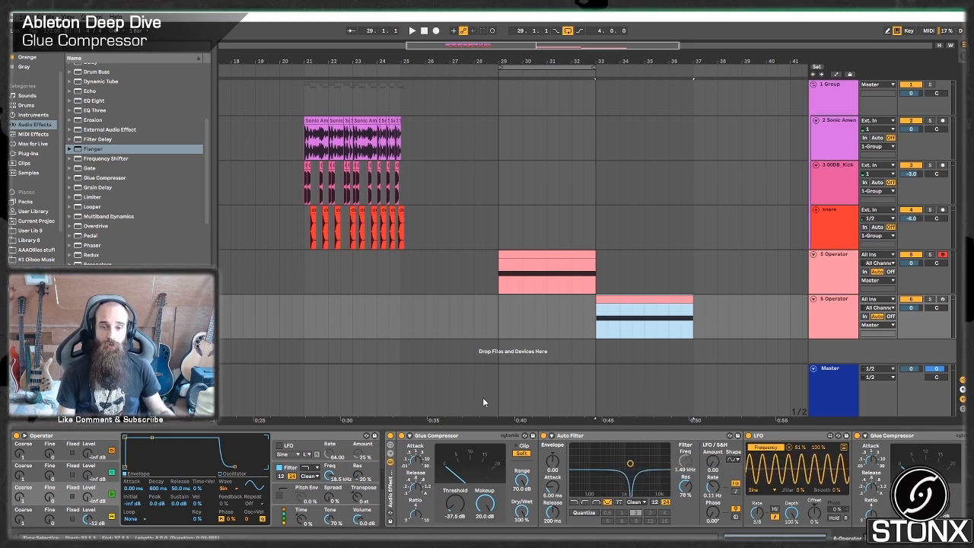
pyautogui.click(637, 306)
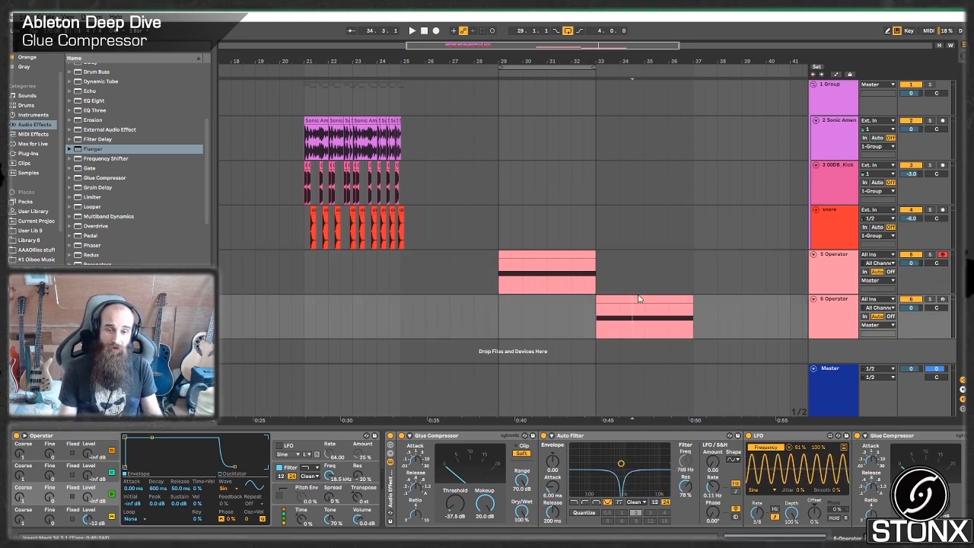
pyautogui.click(646, 297)
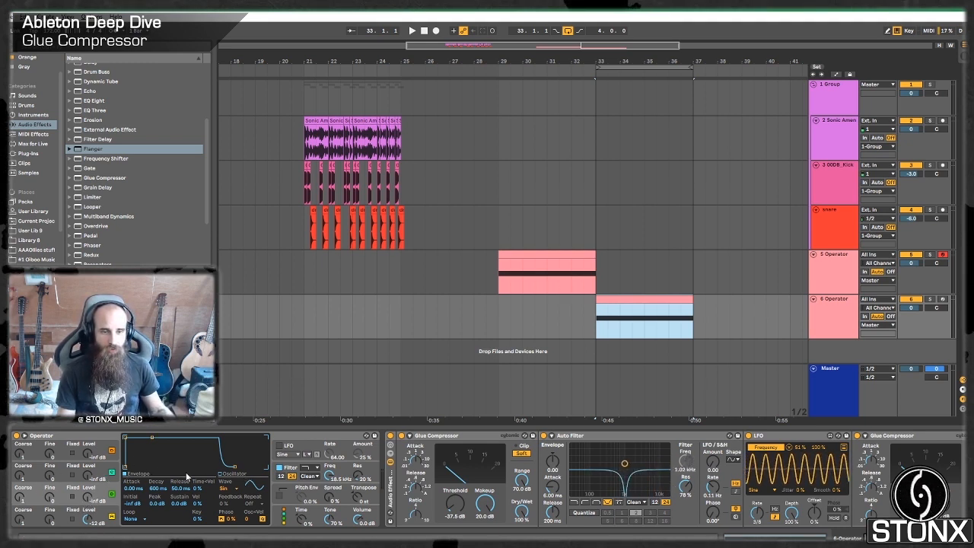
# Give Operator's oscillator B a Saw 4 wave with extra partials, about 10.4 ms attack and a -26 dB level, and play it.
pyautogui.click(226, 487)
pyautogui.click(228, 344)
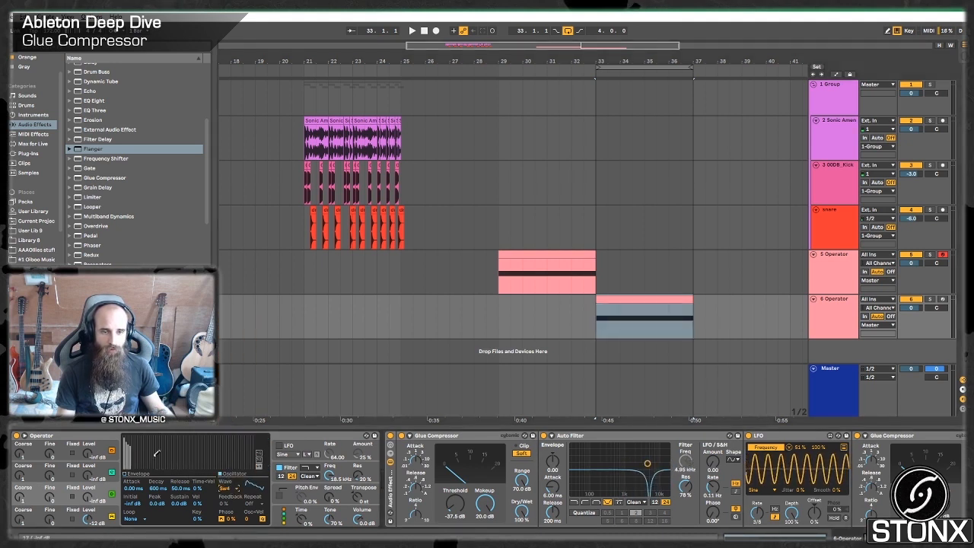
pyautogui.click(134, 489)
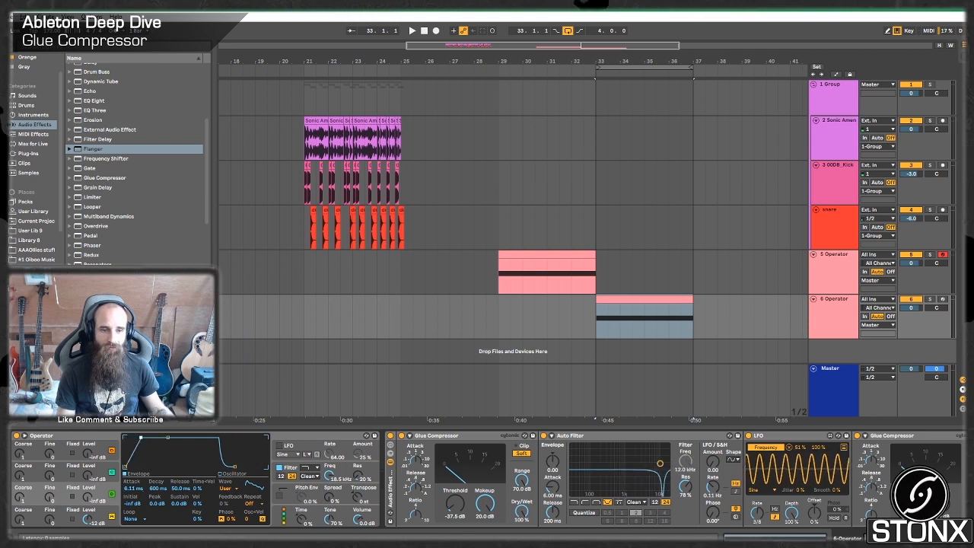
pyautogui.moveTo(83, 502); pyautogui.dragTo(83, 490)
pyautogui.press('space')
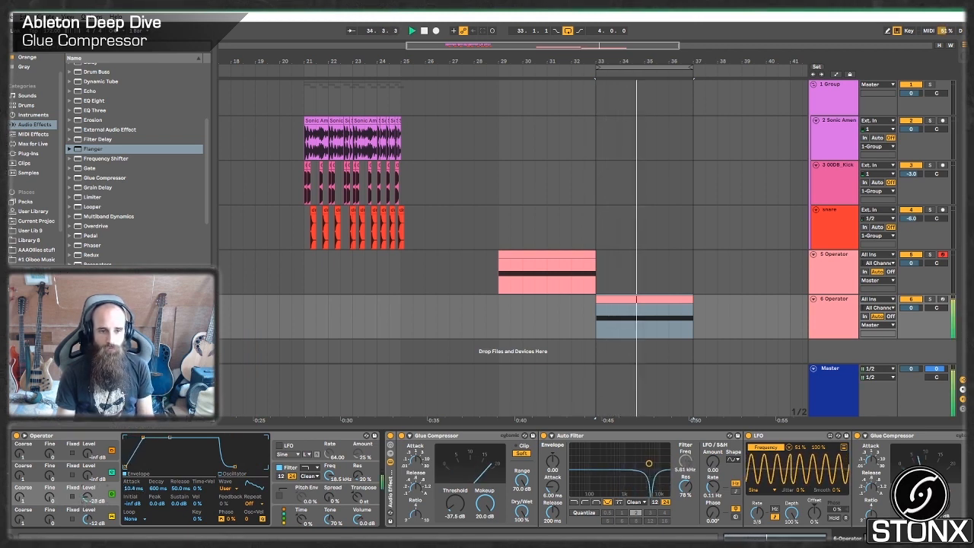
# Set oscillator C's attack to 3.15 ms and give it a Square 16 wave with added partials during playback.
pyautogui.click(95, 480)
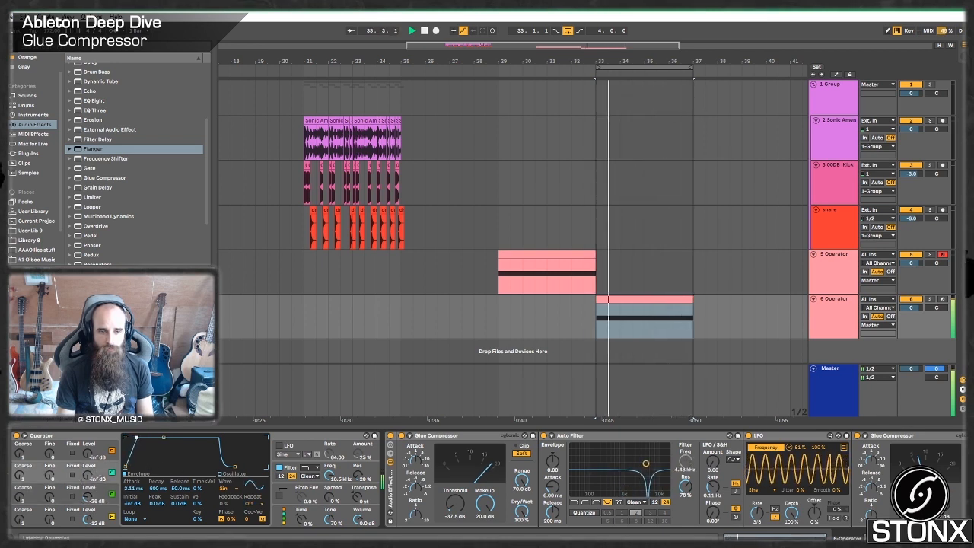
pyautogui.click(224, 487)
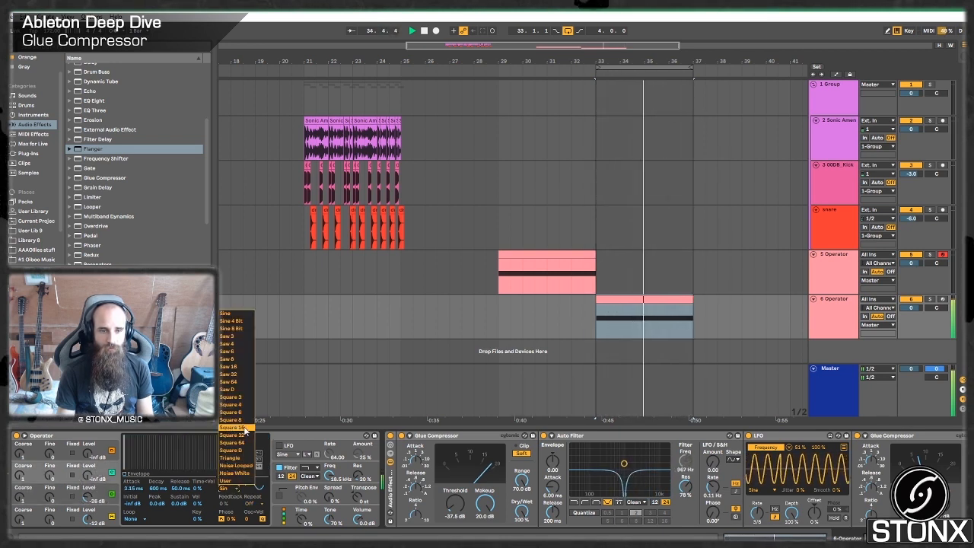
pyautogui.click(245, 431)
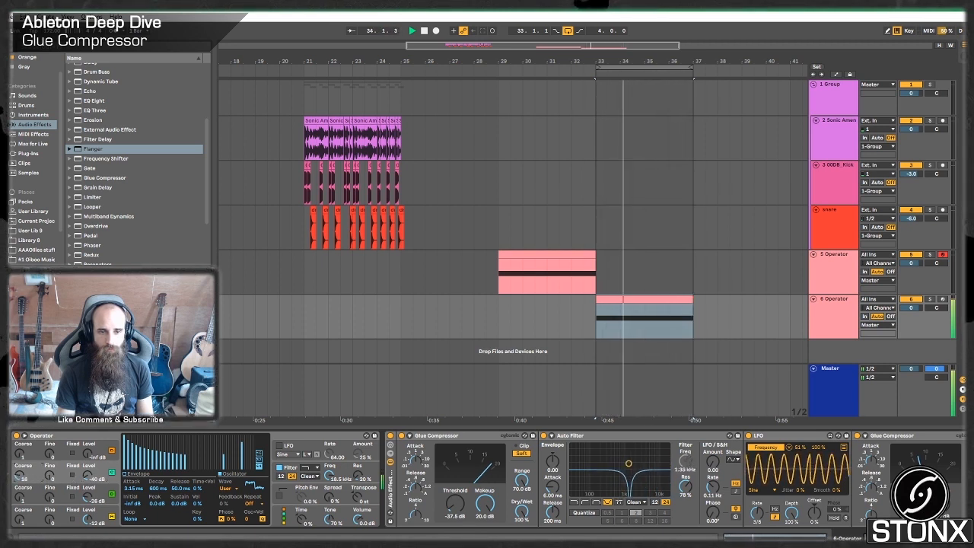
# Enable Operator's pitch envelope, raise its peak to +48 st, and play the bass.
pyautogui.click(280, 495)
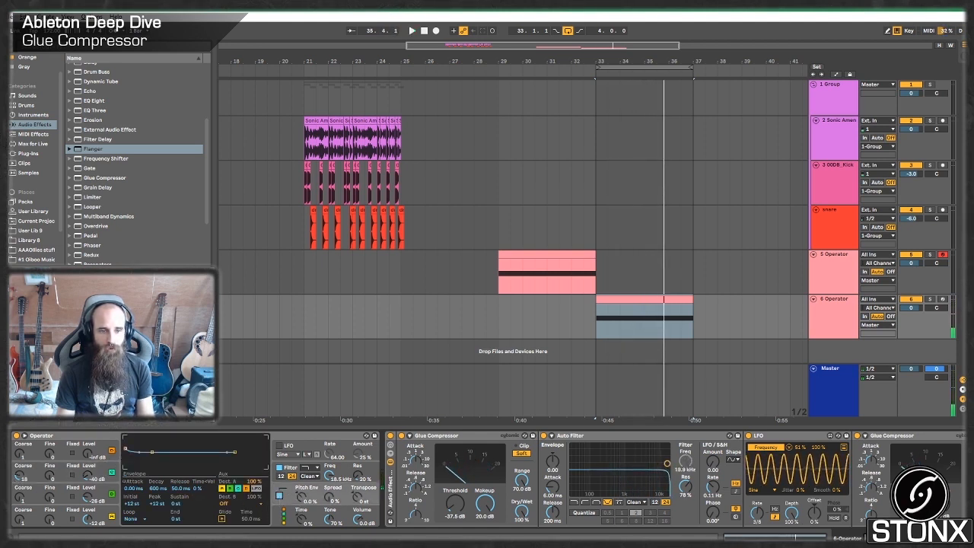
pyautogui.moveTo(125, 449); pyautogui.dragTo(126, 438)
pyautogui.press('space')
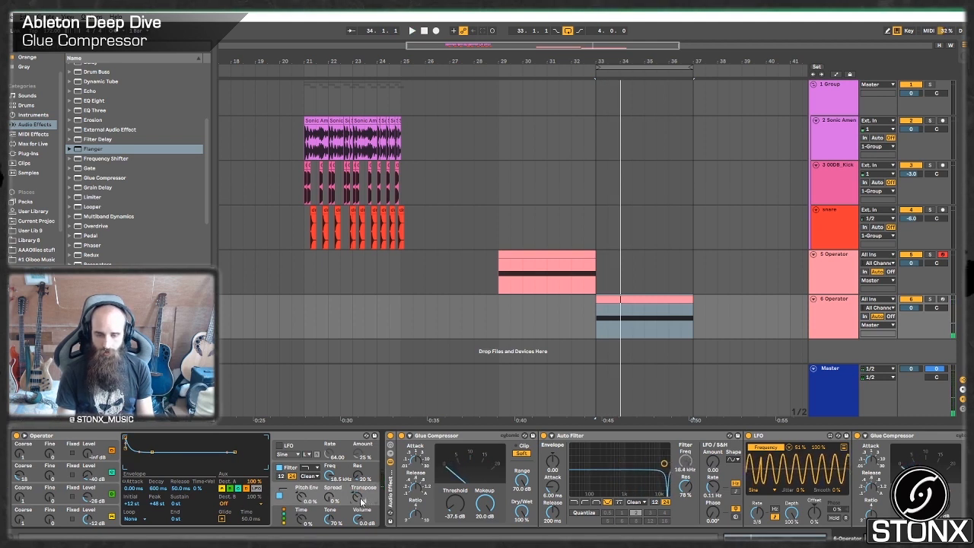
pyautogui.press('space')
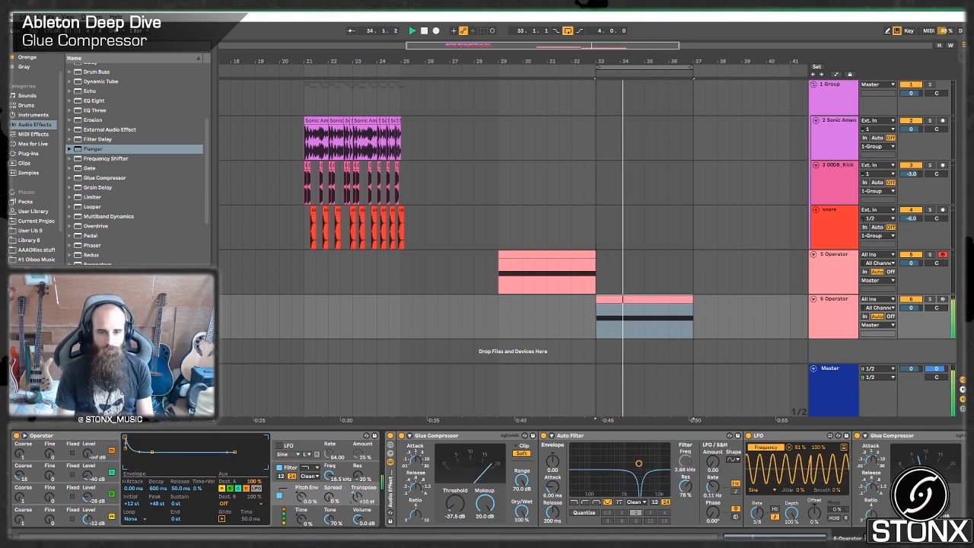
# Set Operator's transpose to +12 st and group the device into an Instrument Rack with its chain list shown.
pyautogui.moveTo(359, 499); pyautogui.dragTo(359, 494)
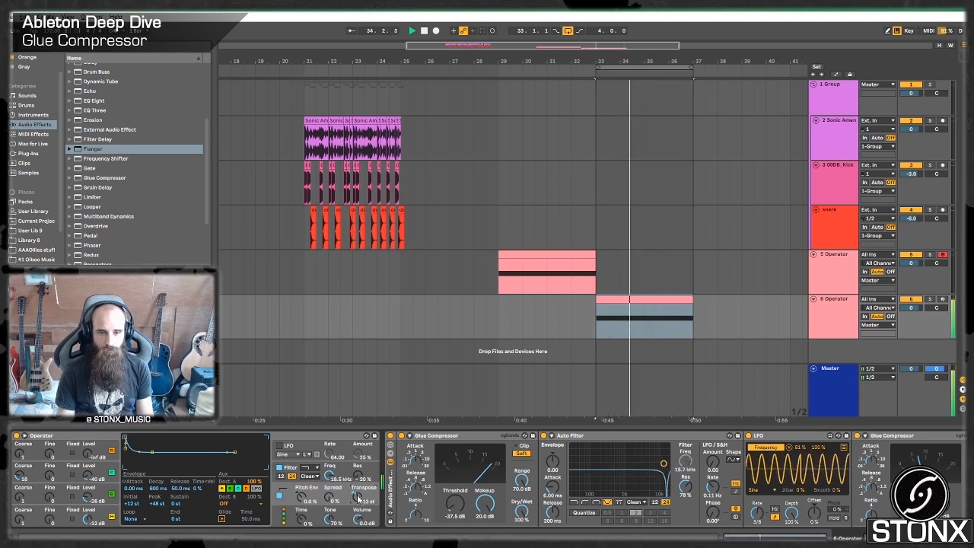
pyautogui.click(90, 436)
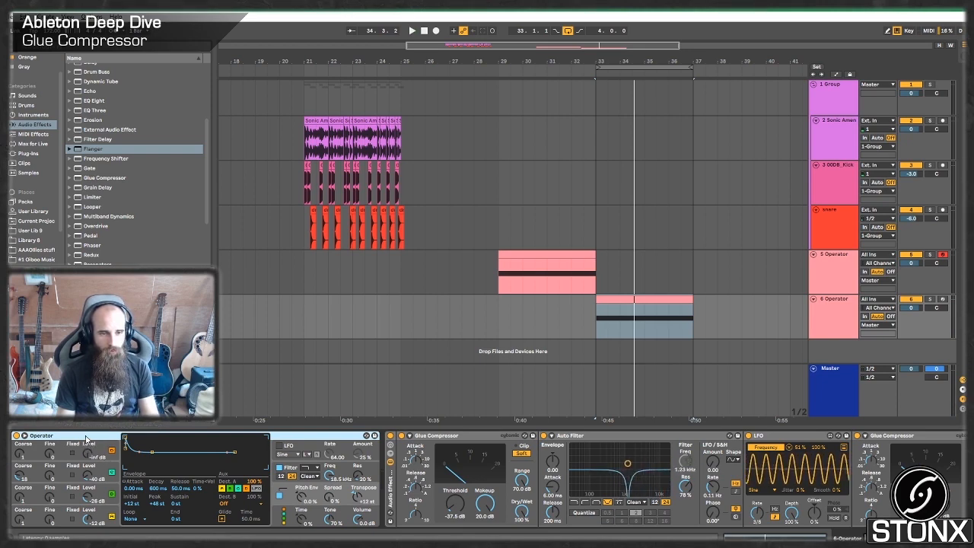
pyautogui.hotkey('ctrl', 'g')
pyautogui.click(17, 454)
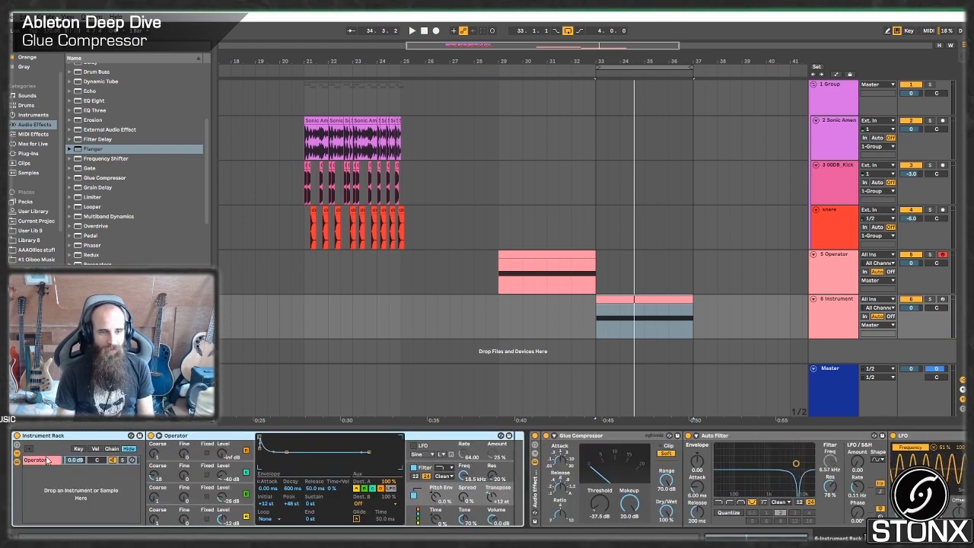
# Duplicate the rack's Operator chain and name the two chains low and mid.
pyautogui.click(47, 459)
pyautogui.click(80, 369)
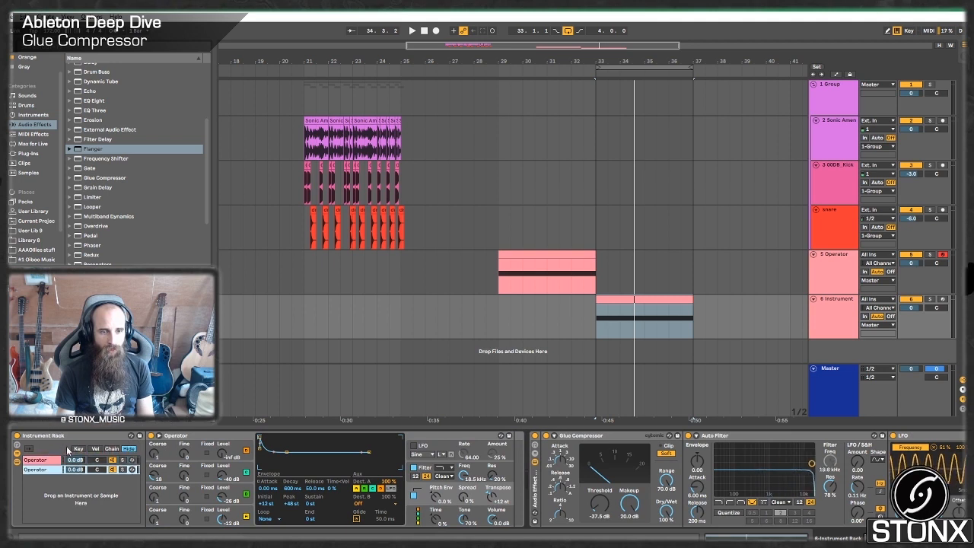
pyautogui.click(47, 461)
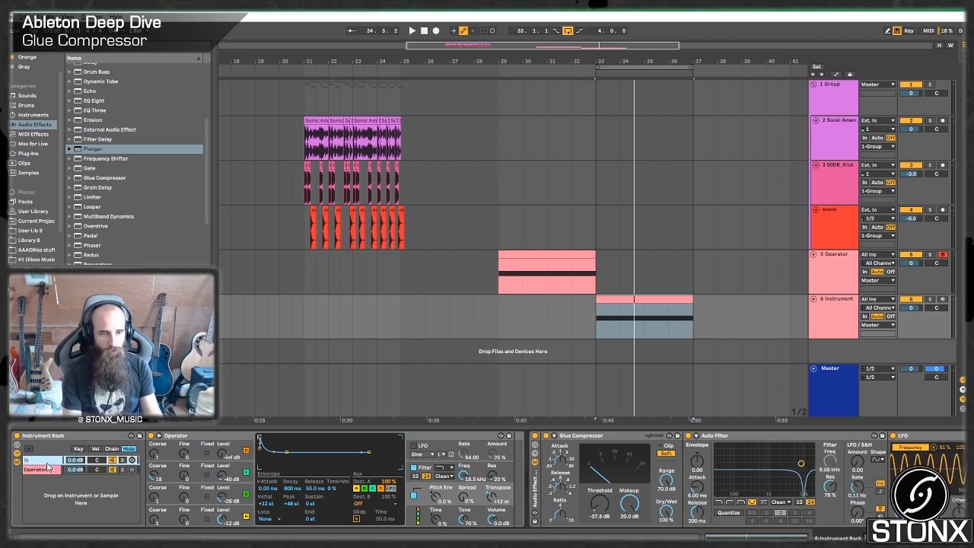
pyautogui.click(35, 471)
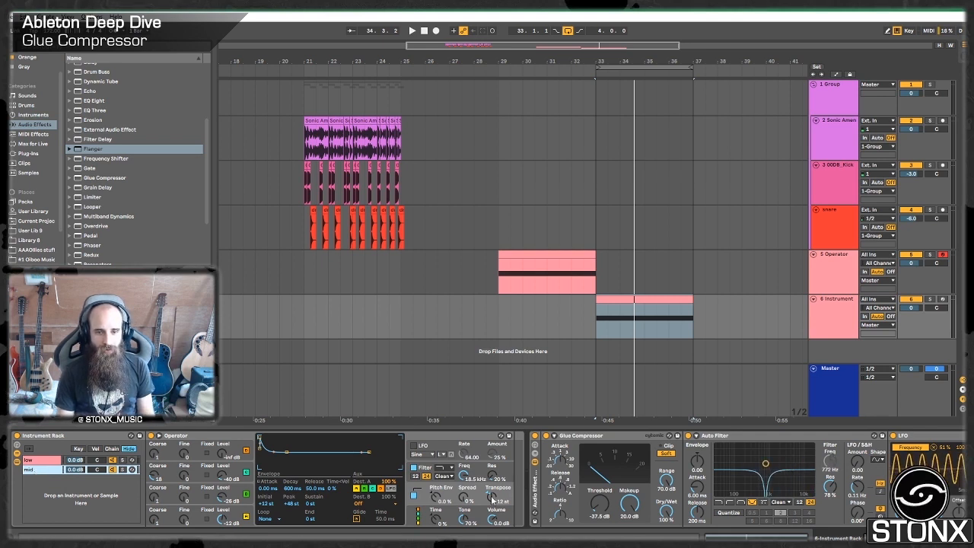
# Set the low chain's pitch envelope amount to 40 % and solo that chain during playback.
pyautogui.click(35, 461)
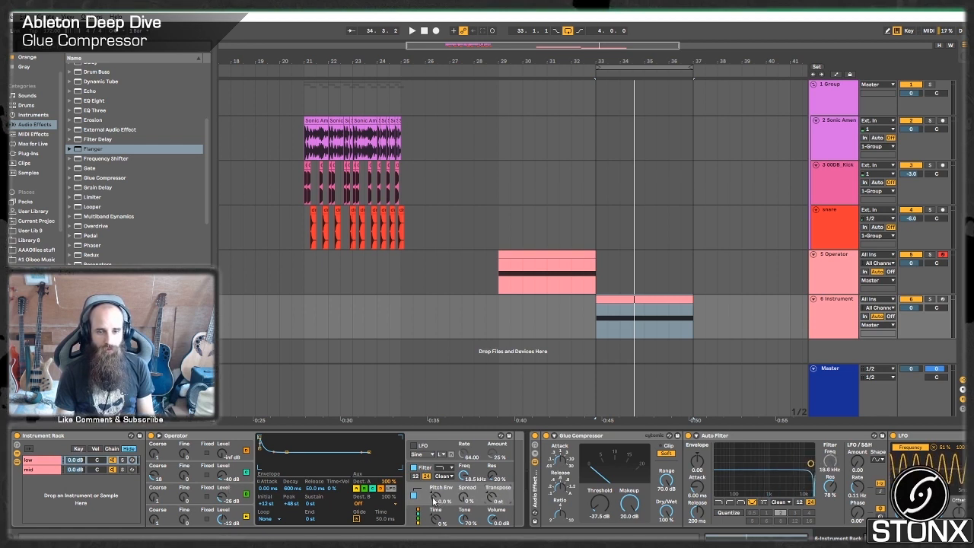
pyautogui.press('space')
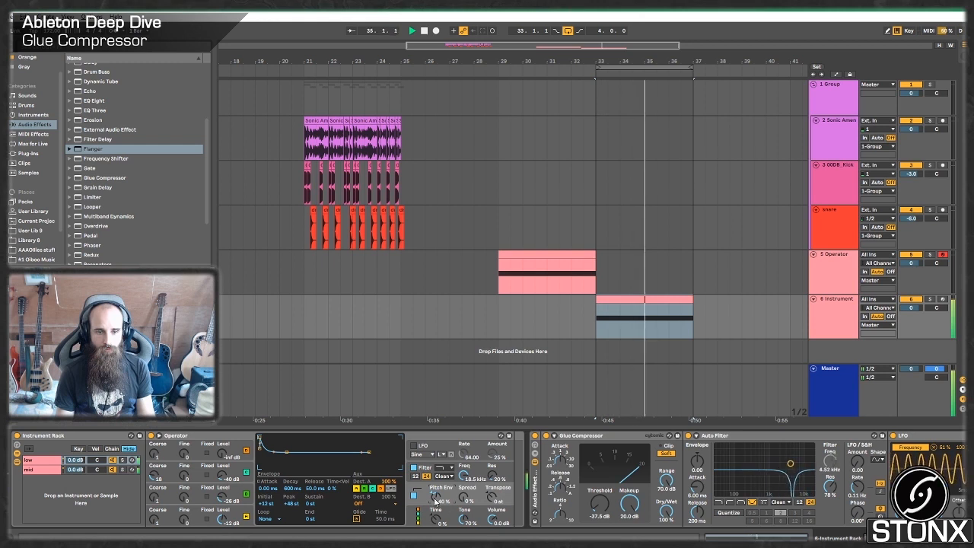
pyautogui.click(123, 460)
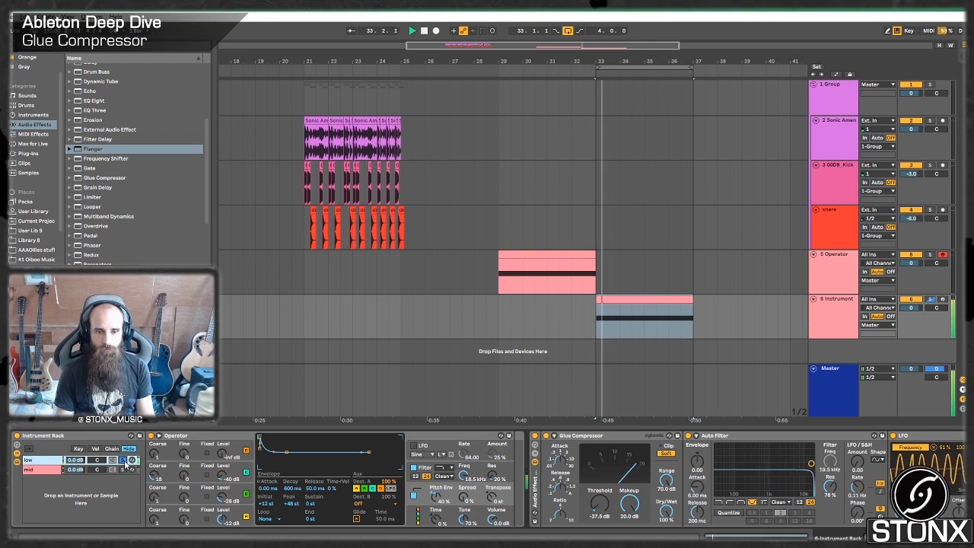
# Solo the mid chain, raise its pitch envelope amount to 49 %, and unsolo it during playback.
pyautogui.click(42, 470)
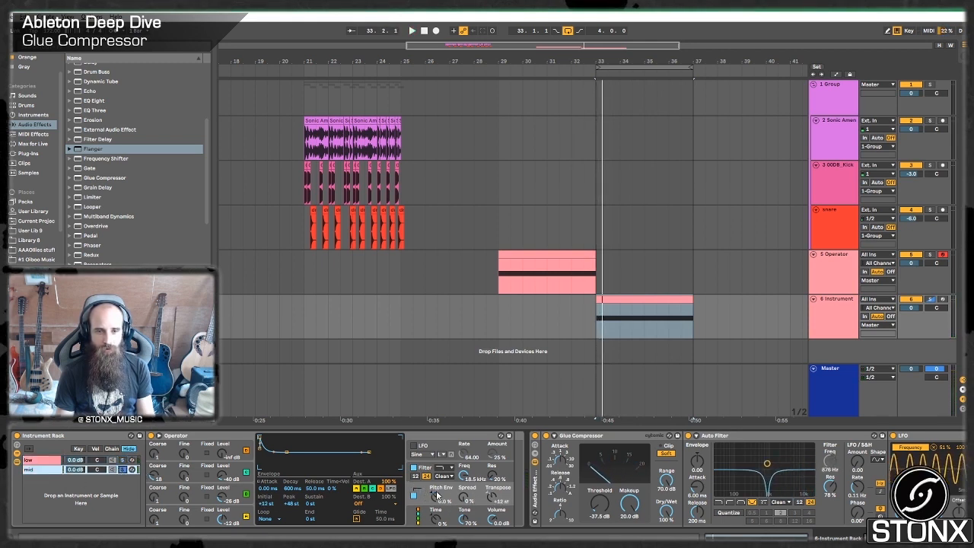
pyautogui.moveTo(437, 494); pyautogui.dragTo(437, 464)
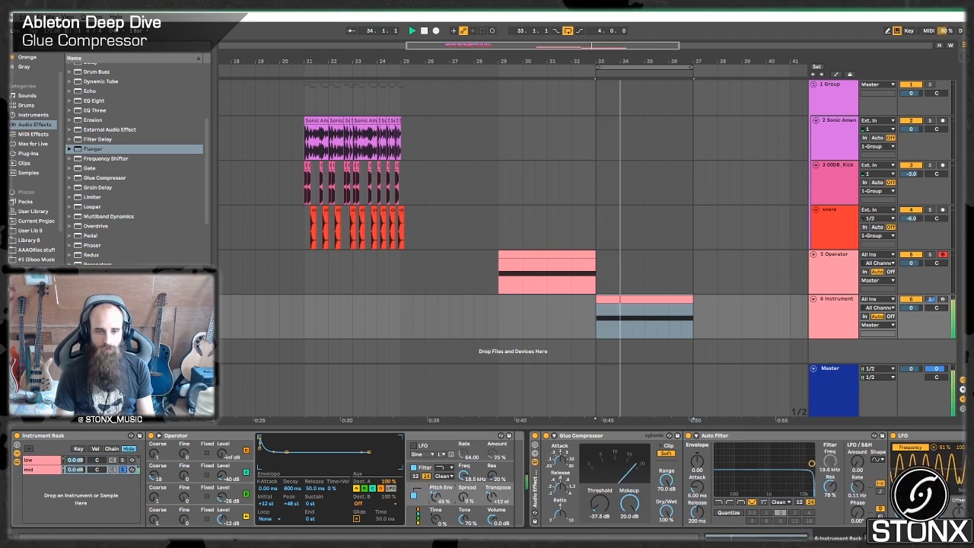
pyautogui.click(122, 471)
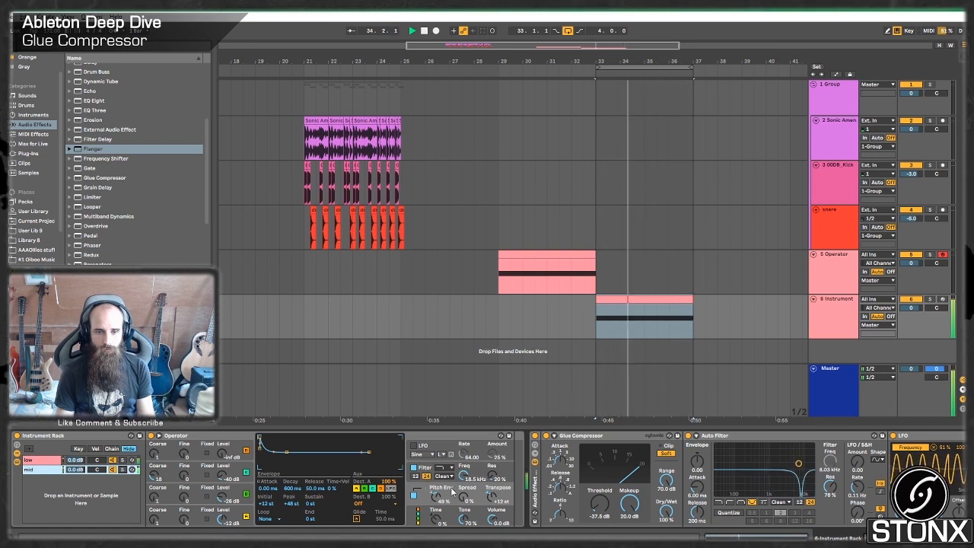
# Compare the Operator settings of the low and mid chains while playing the bass.
pyautogui.click(47, 461)
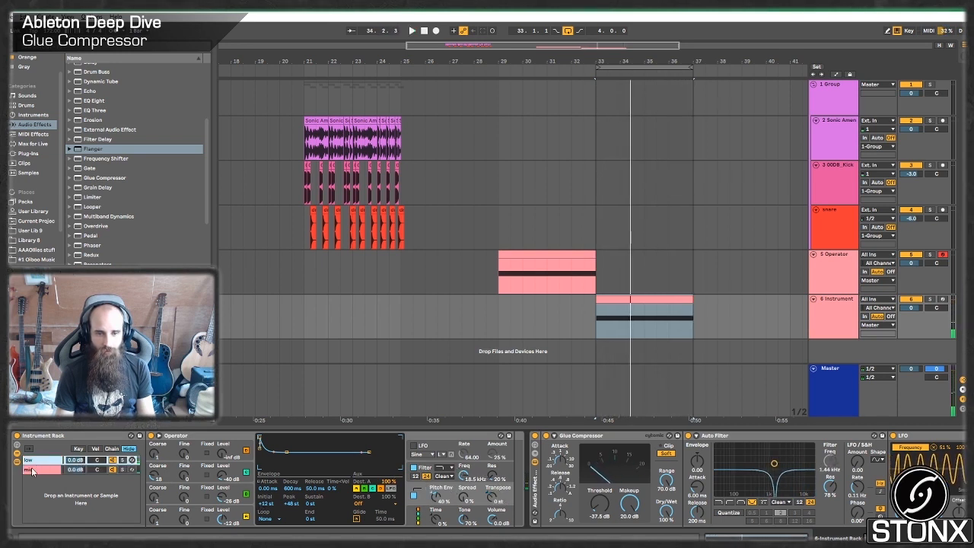
pyautogui.click(32, 470)
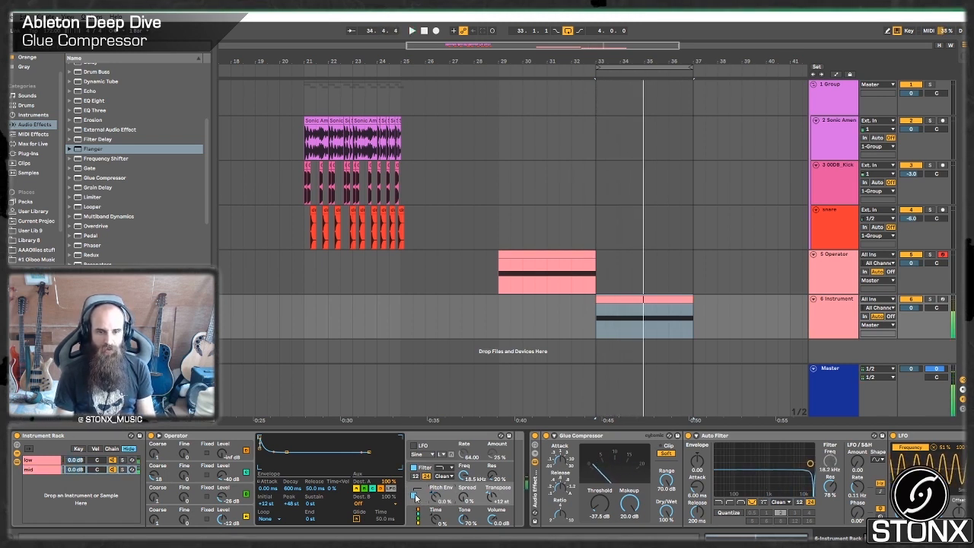
pyautogui.click(35, 460)
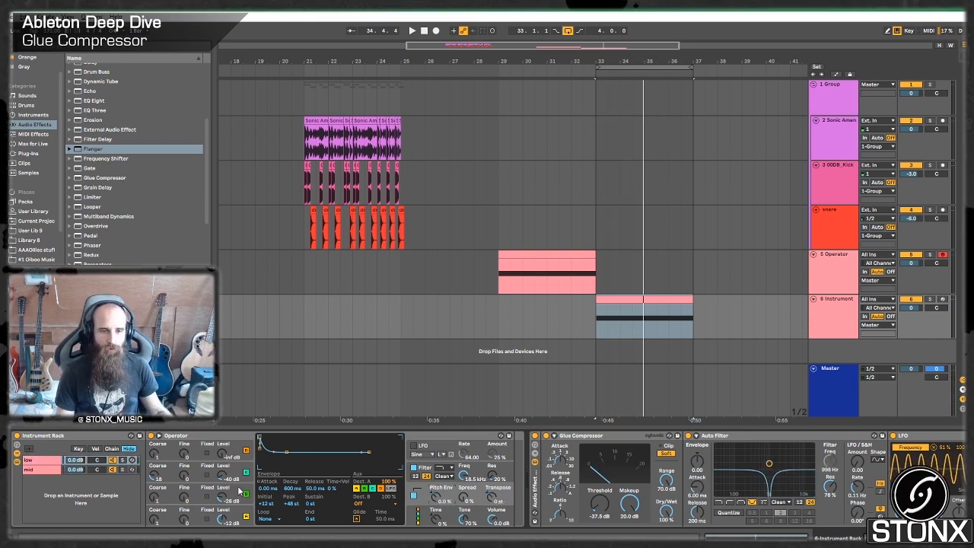
# Set the low chain's volume to -6 dB and the mid chain's to -9 dB, and play the bass.
pyautogui.click(74, 471)
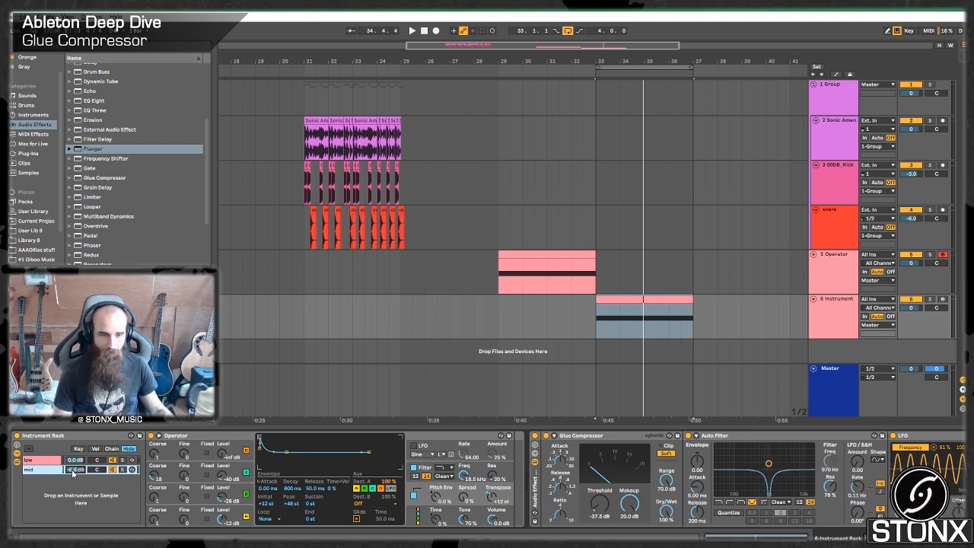
pyautogui.click(83, 463)
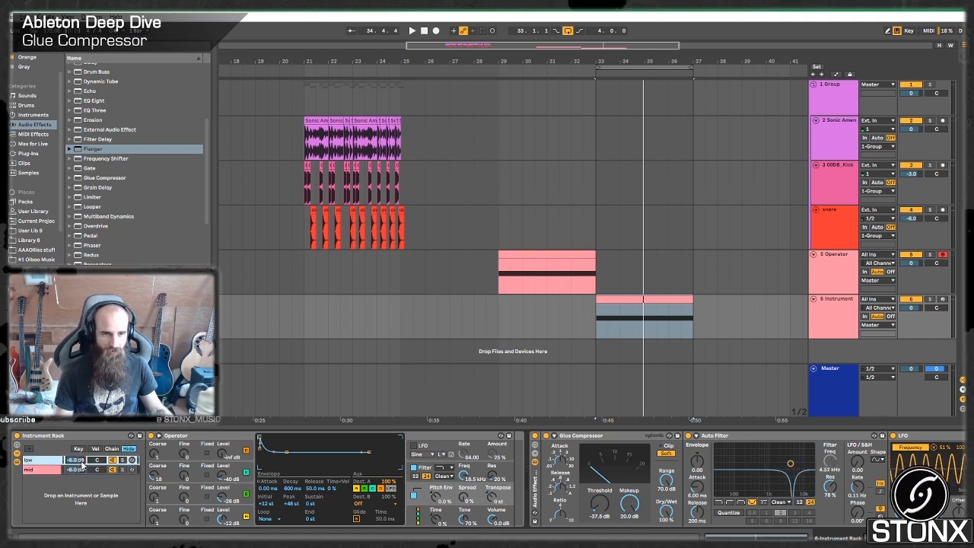
pyautogui.click(82, 471)
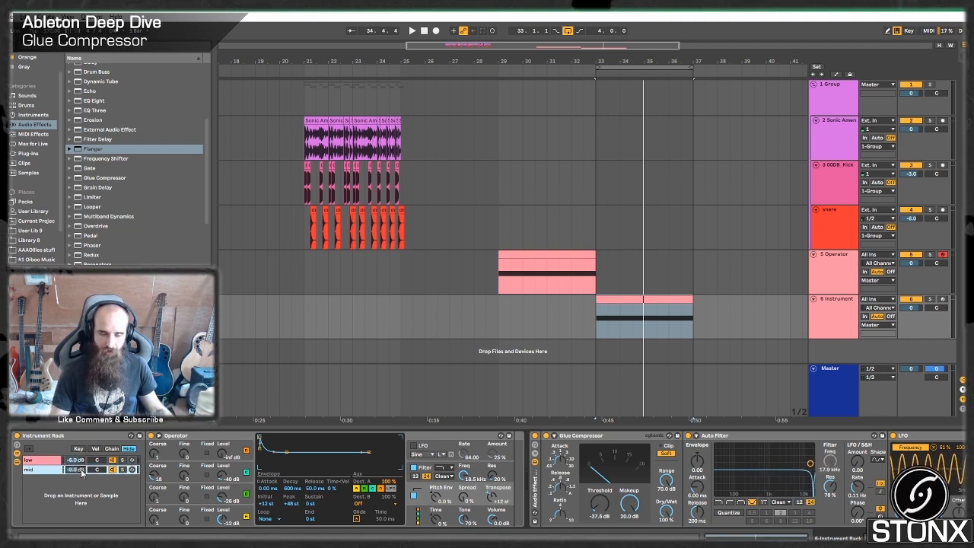
pyautogui.click(33, 467)
pyautogui.press('space')
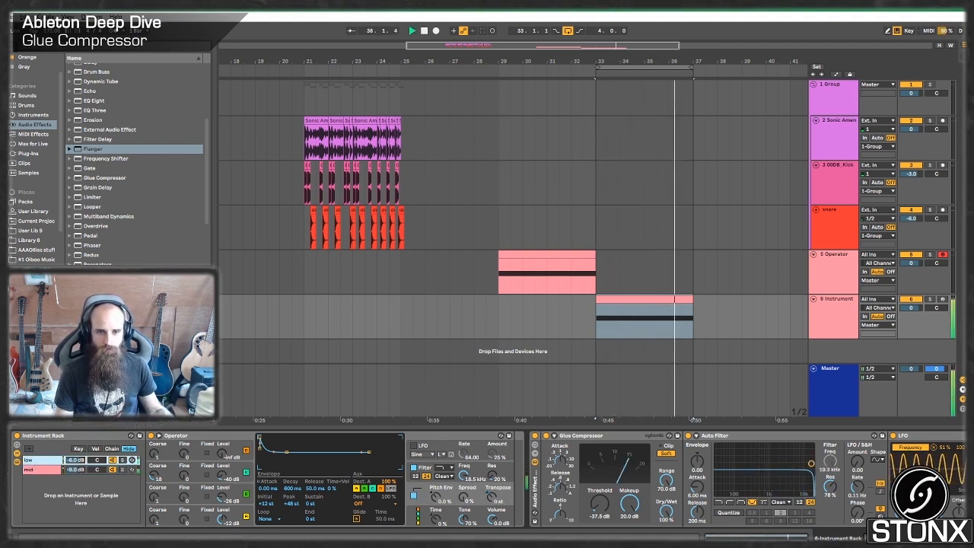
pyautogui.press('space')
# Duplicate the mid chain in the Instrument Rack and name the copy High.
pyautogui.rightClick(34, 470)
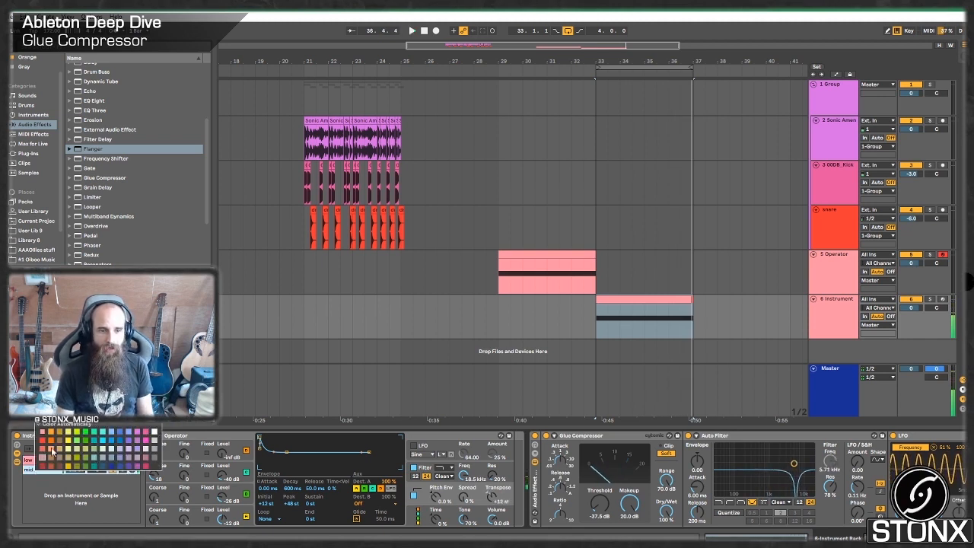
pyautogui.press('Delete')
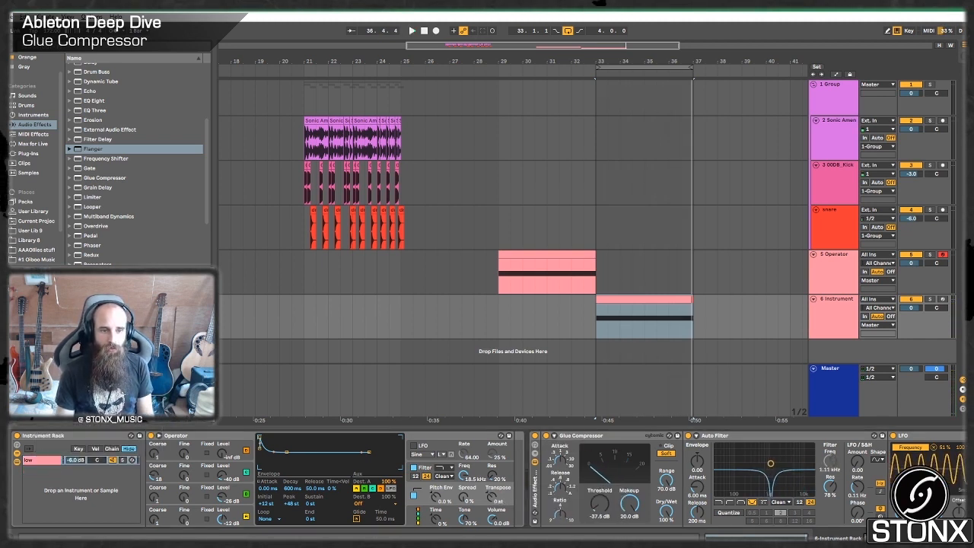
pyautogui.rightClick(44, 471)
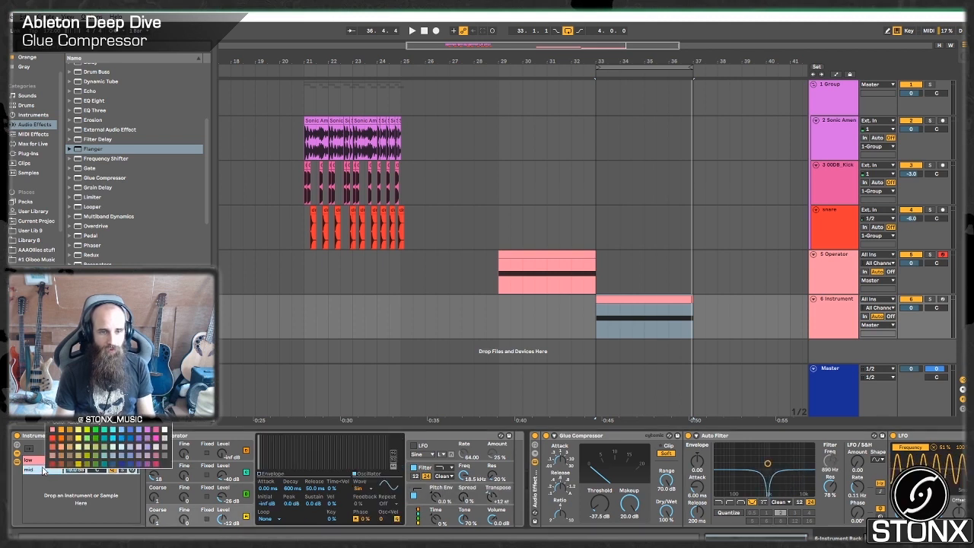
pyautogui.hotkey('ctrl', 'd')
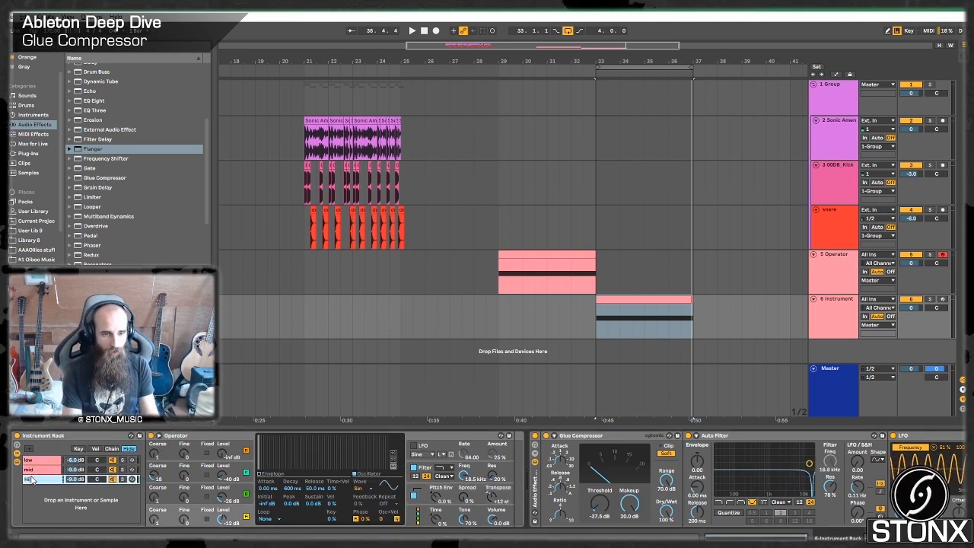
pyautogui.write('gh')
pyautogui.press('Return')
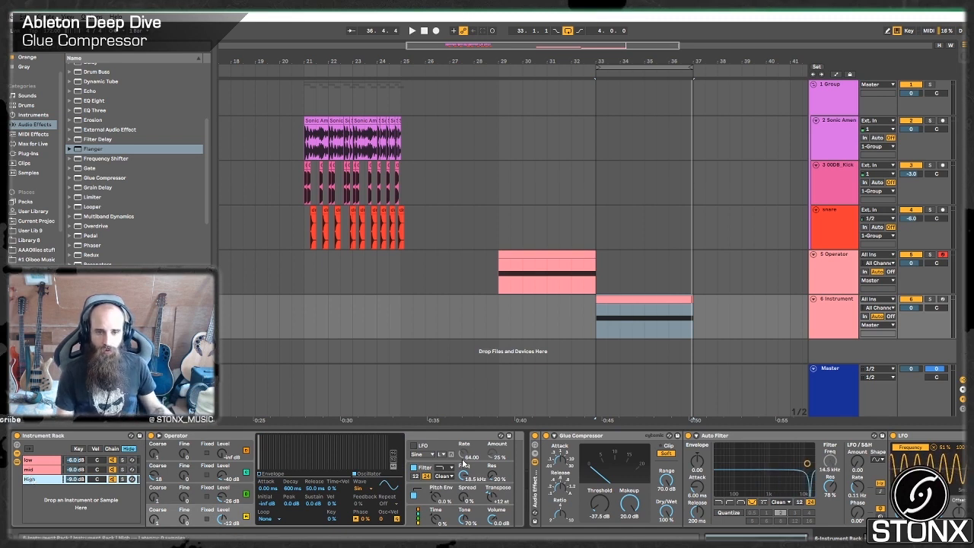
# Set the High chain's transpose to +19 st and its volume to -12 dB during playback.
pyautogui.click(487, 498)
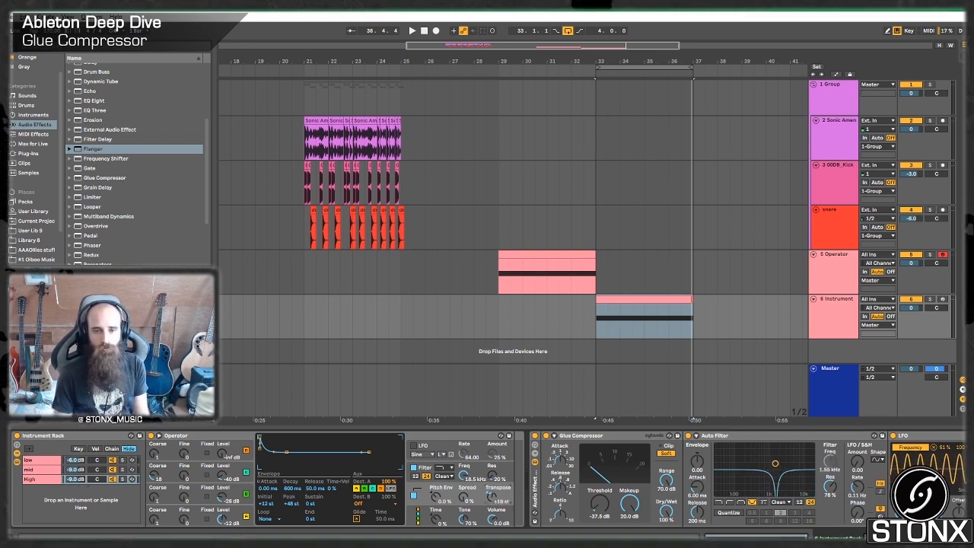
pyautogui.press('space')
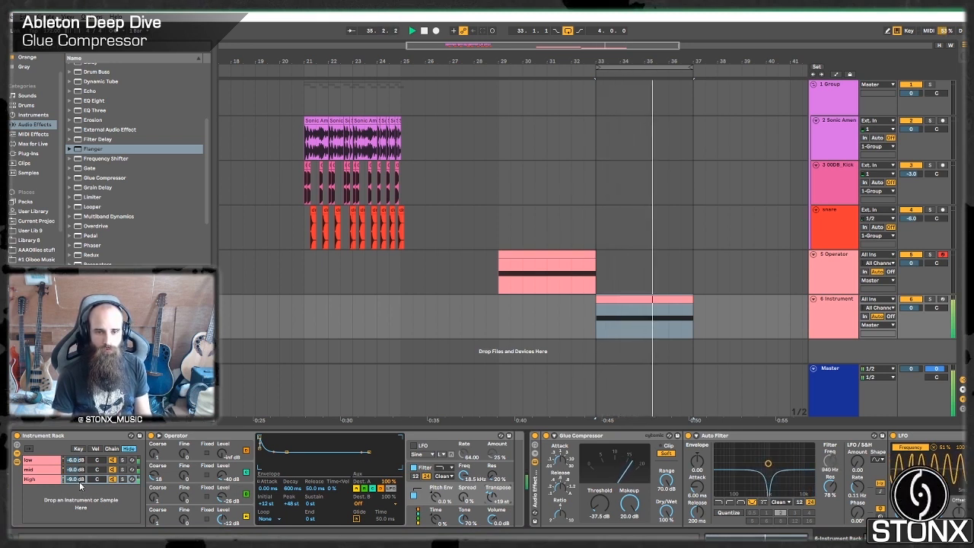
pyautogui.click(79, 481)
pyautogui.write('-12')
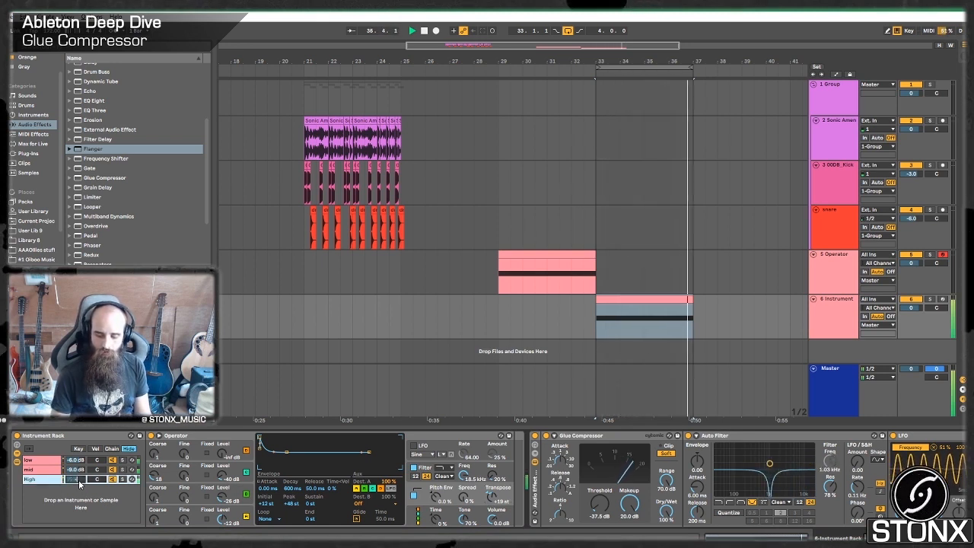
pyautogui.press('Return')
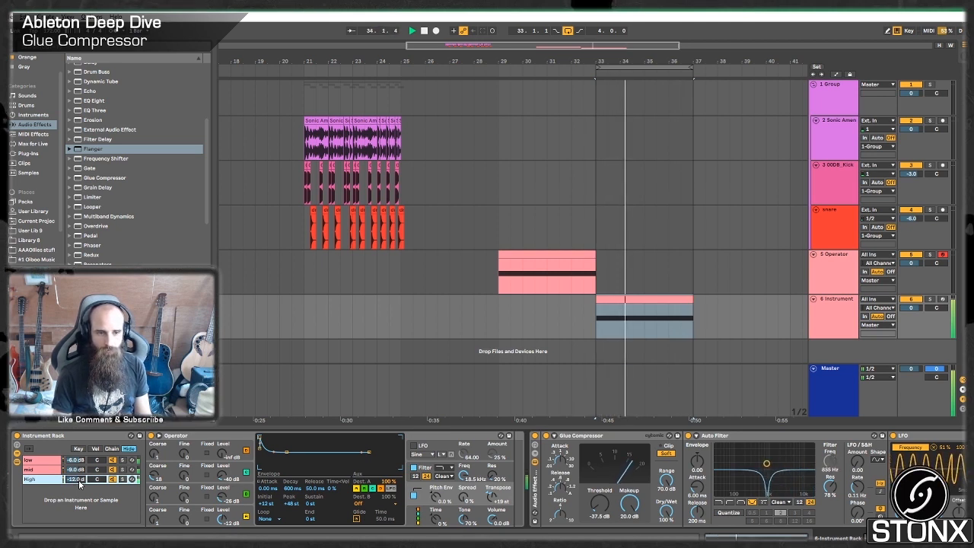
# Increase the Operator spread in the rack's upper chains and play the layered bass.
pyautogui.press('space')
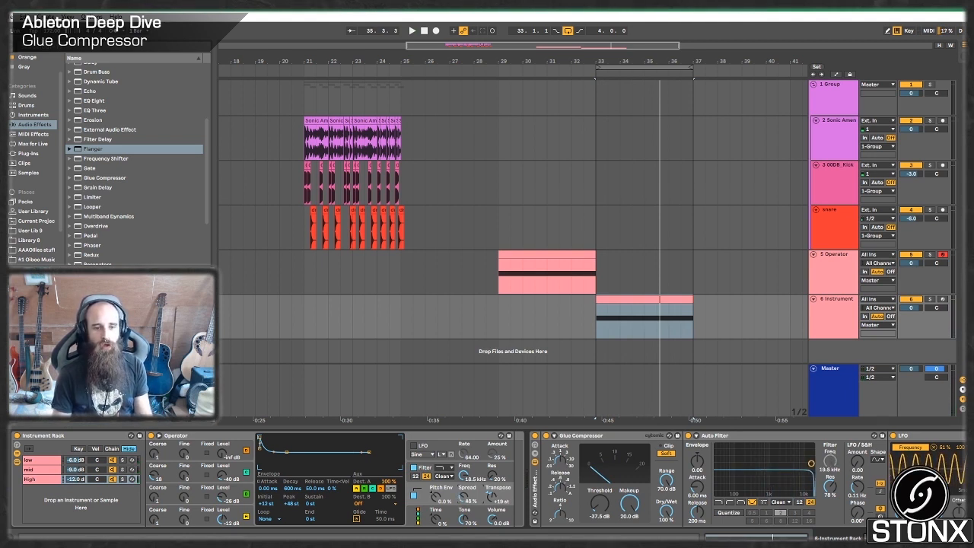
pyautogui.press('space')
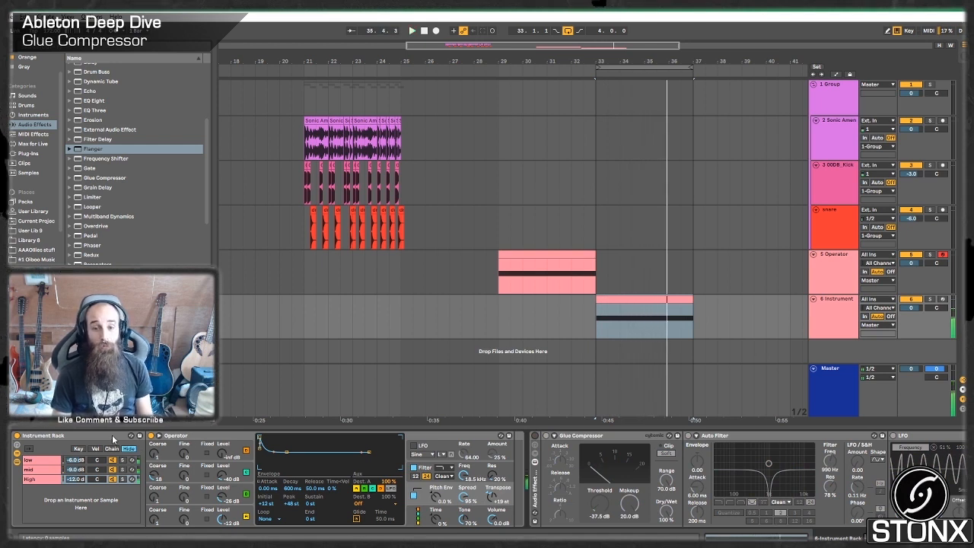
pyautogui.press('space')
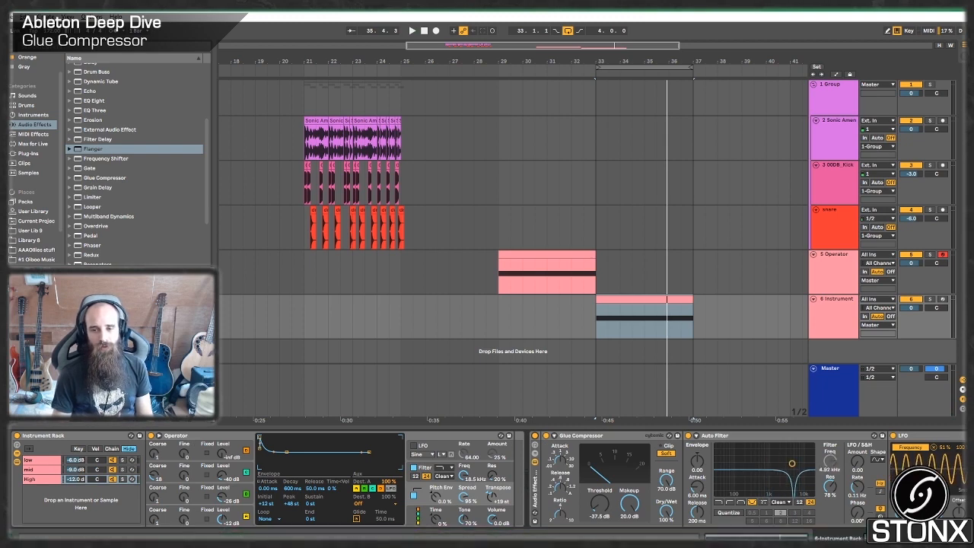
# Review the effect devices after the Instrument Rack, from the first Glue Compressor through Flanger and EQ Eight to Shaper.
pyautogui.click(791, 537)
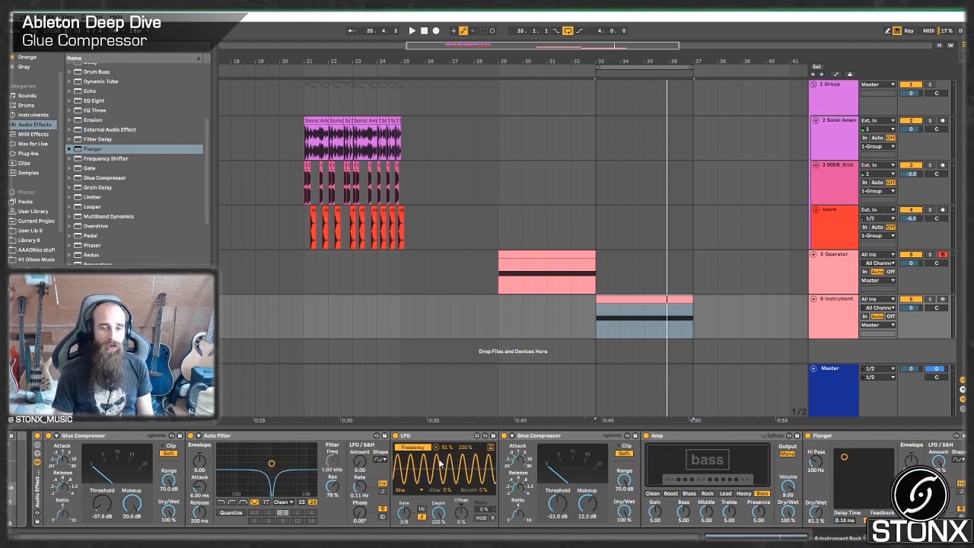
pyautogui.moveTo(886, 537); pyautogui.dragTo(905, 537)
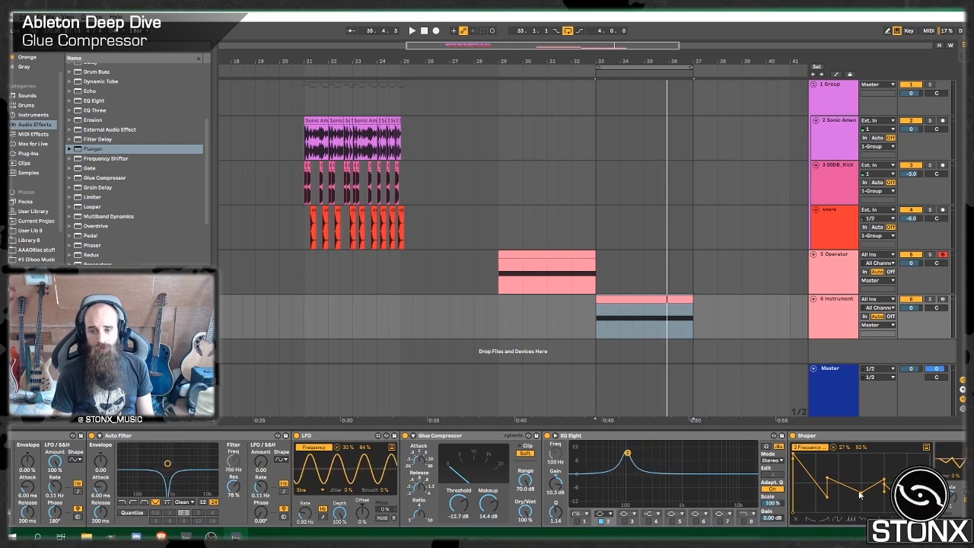
pyautogui.hscroll(-4, 546, 509)
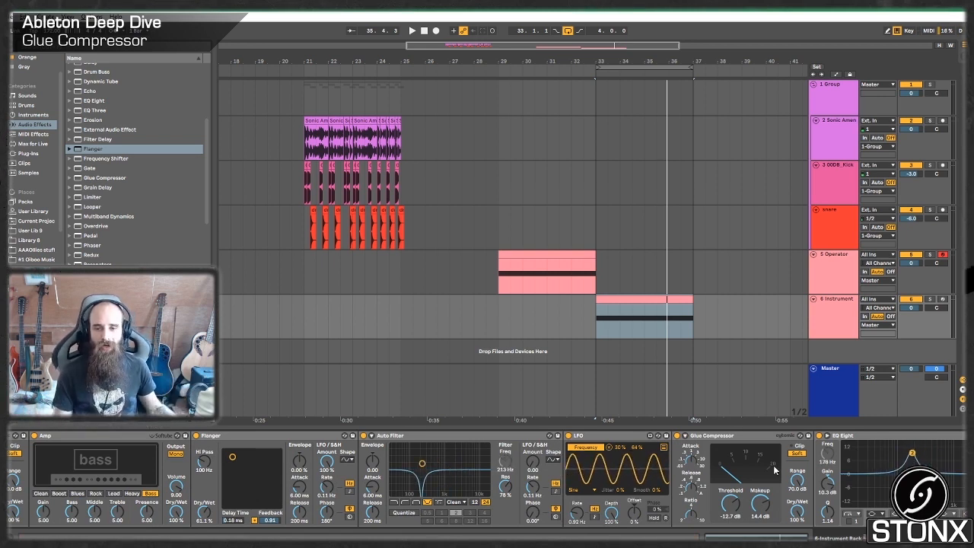
# Add a Gate after the last Glue Compressor on the Instrument Rack track.
pyautogui.click(729, 317)
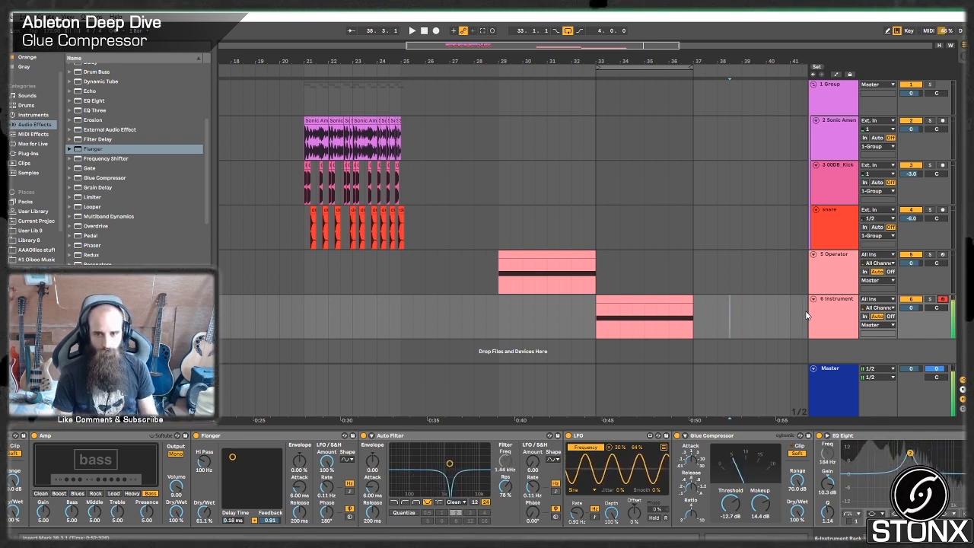
pyautogui.scroll(-5, 486, 479)
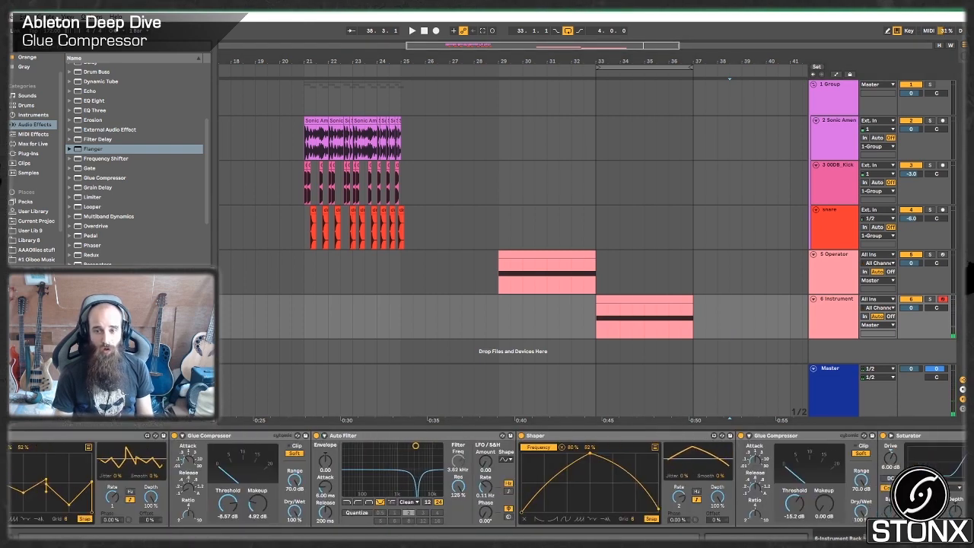
pyautogui.scroll(-6, 487, 479)
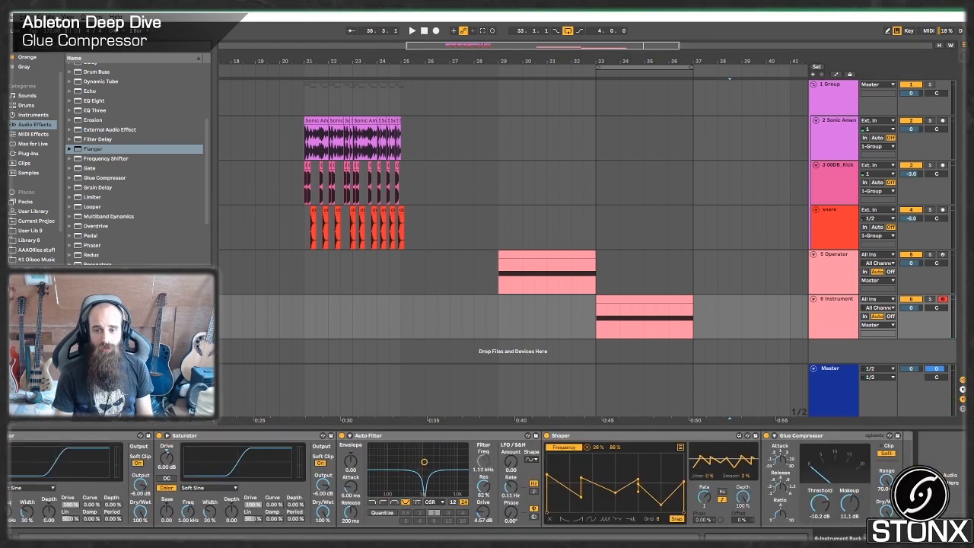
pyautogui.scroll(2, 951, 466)
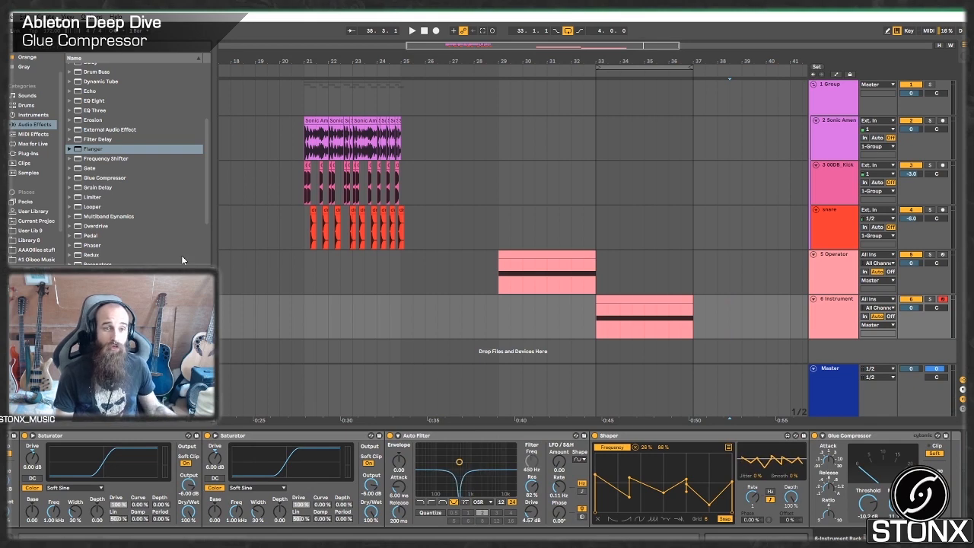
pyautogui.press('Down')
pyautogui.press('Down')
pyautogui.press('Return')
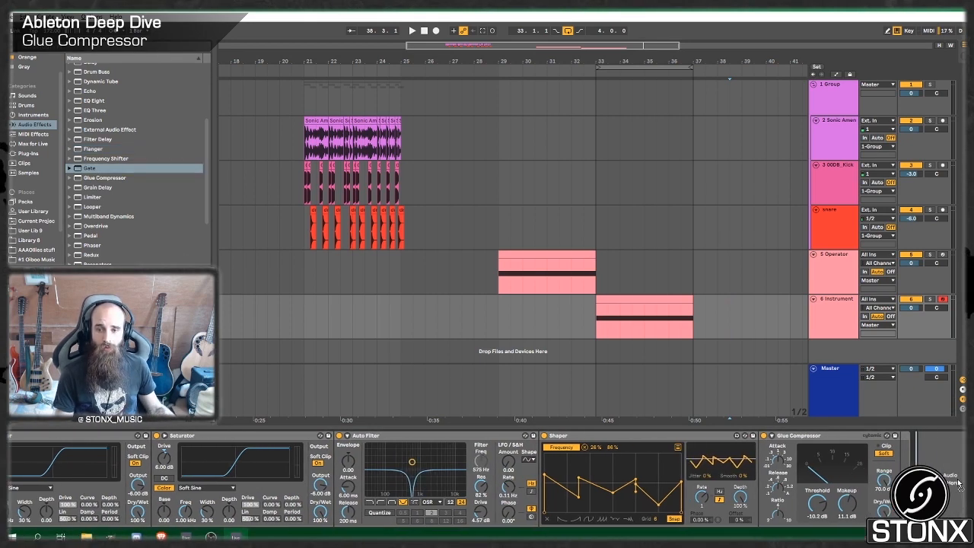
pyautogui.scroll(-2, 110, 190)
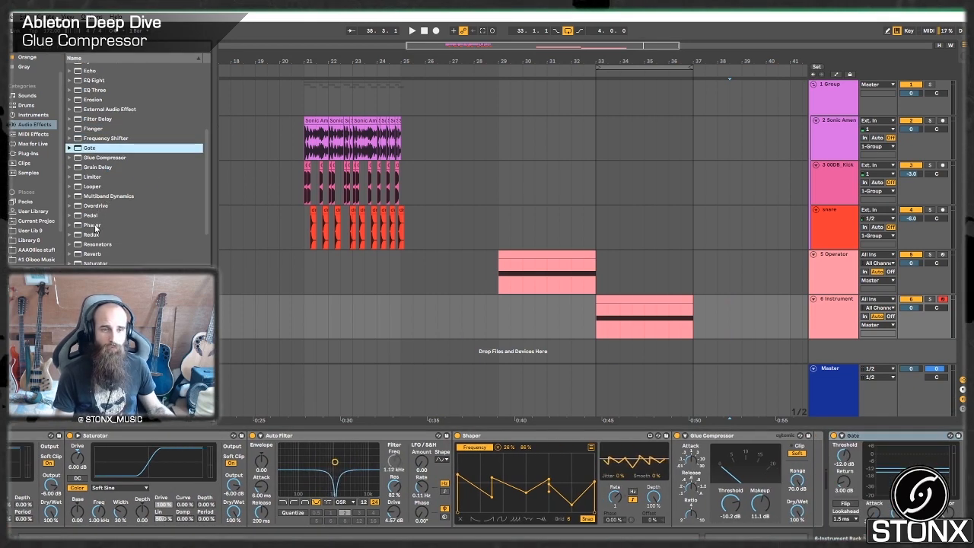
# Insert a Reverb before the Gate and set its decay time to 11.2 s during playback.
pyautogui.moveTo(114, 253); pyautogui.dragTo(833, 482)
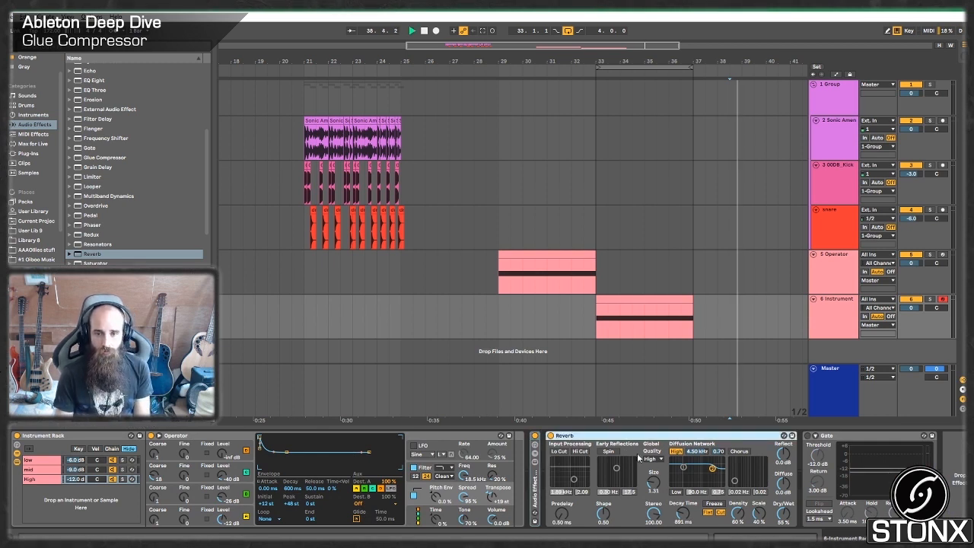
pyautogui.click(619, 297)
pyautogui.press('space')
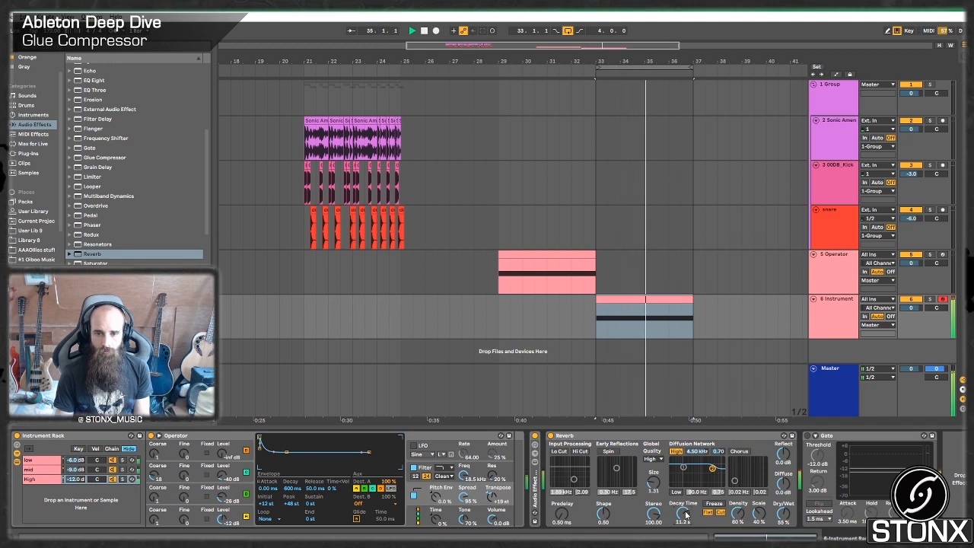
pyautogui.press('space')
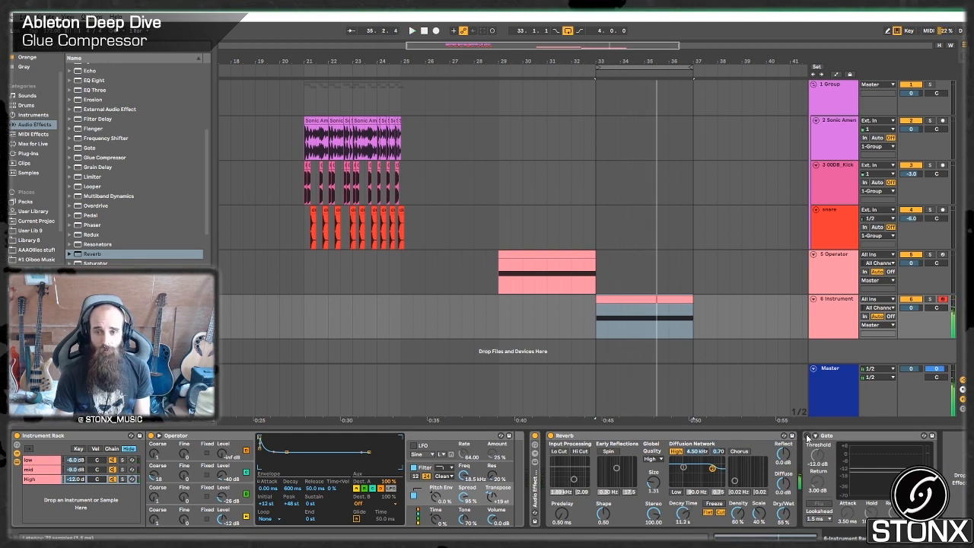
# Sidechain the Gate from the Instrument Rack track at Pre FX and set its threshold to -21.7 dB while playing notes.
pyautogui.click(816, 440)
pyautogui.click(827, 460)
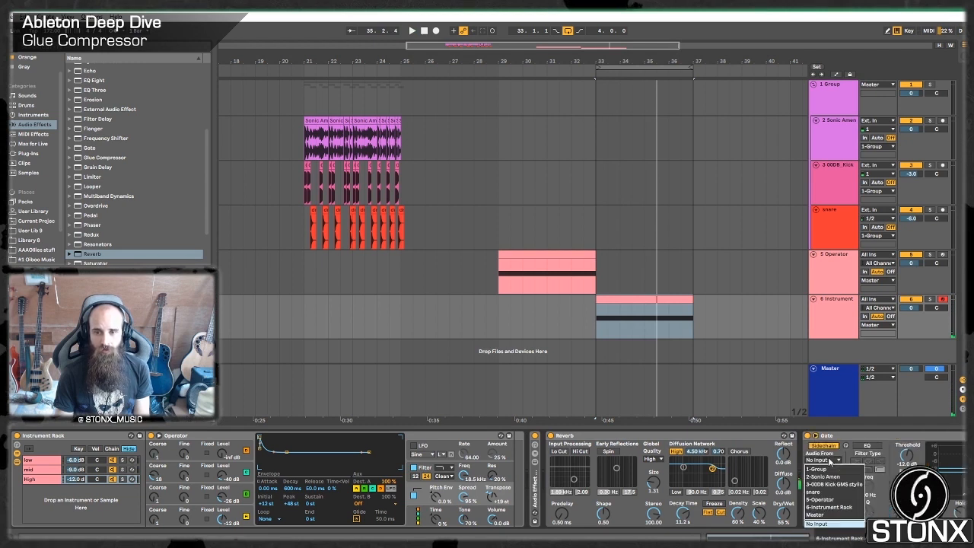
pyautogui.click(830, 506)
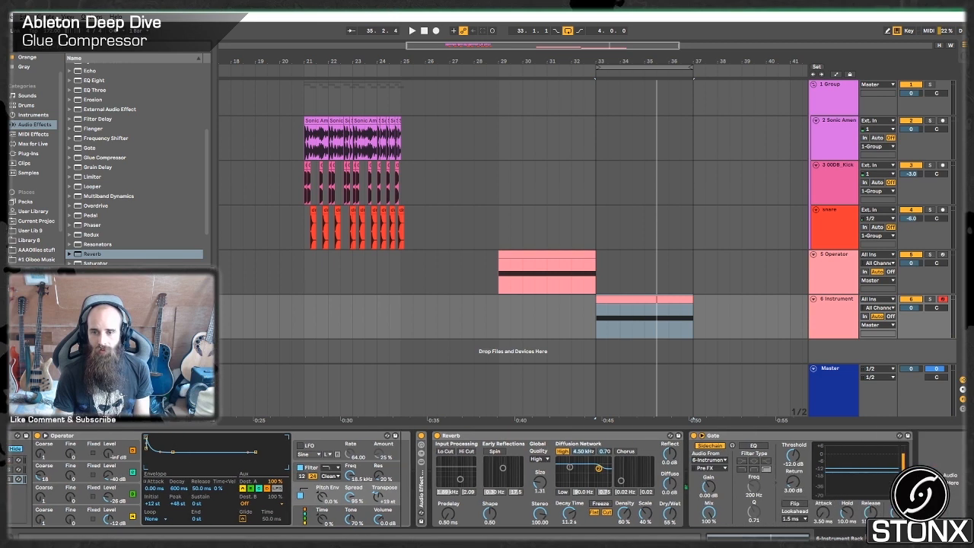
pyautogui.press('space')
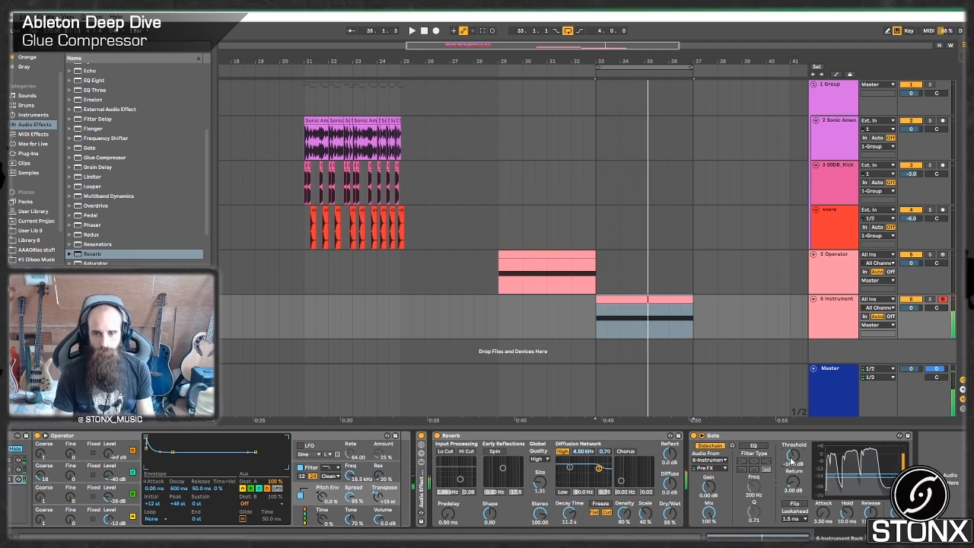
pyautogui.moveTo(790, 458); pyautogui.dragTo(790, 463)
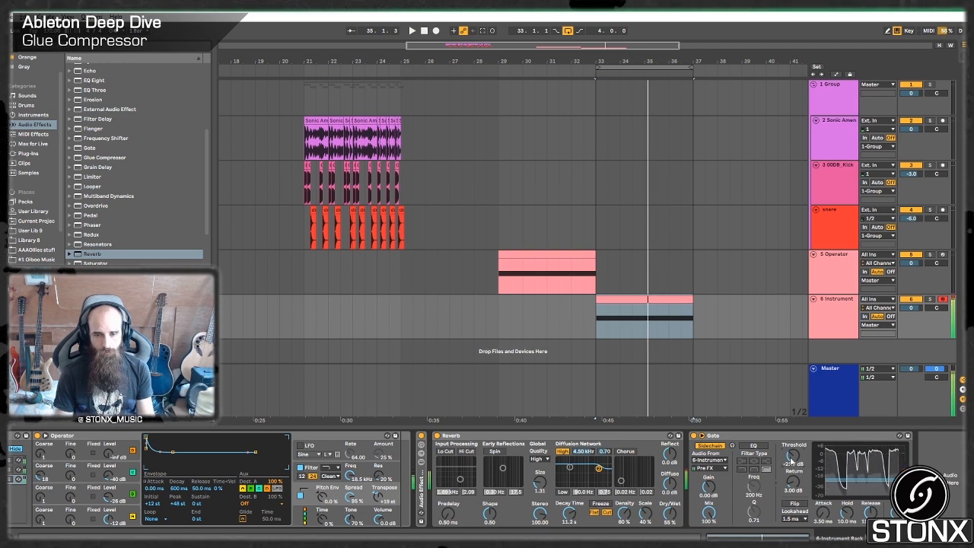
# Set the Reverb's size to 6.07, decay to 3.97 s and dry/wet to 32%, set the Gate's attack to 48.8 ms, and compare with the Reverb bypassed.
pyautogui.moveTo(670, 512)
pyautogui.mouseDown()
pyautogui.moveTo(670, 533)
pyautogui.moveTo(670, 507)
pyautogui.mouseUp()
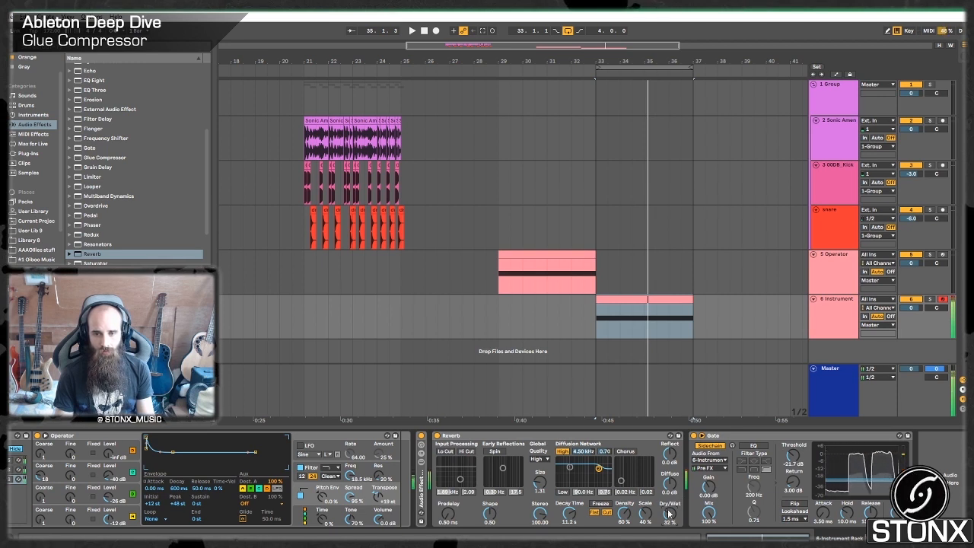
pyautogui.moveTo(538, 482); pyautogui.dragTo(539, 472)
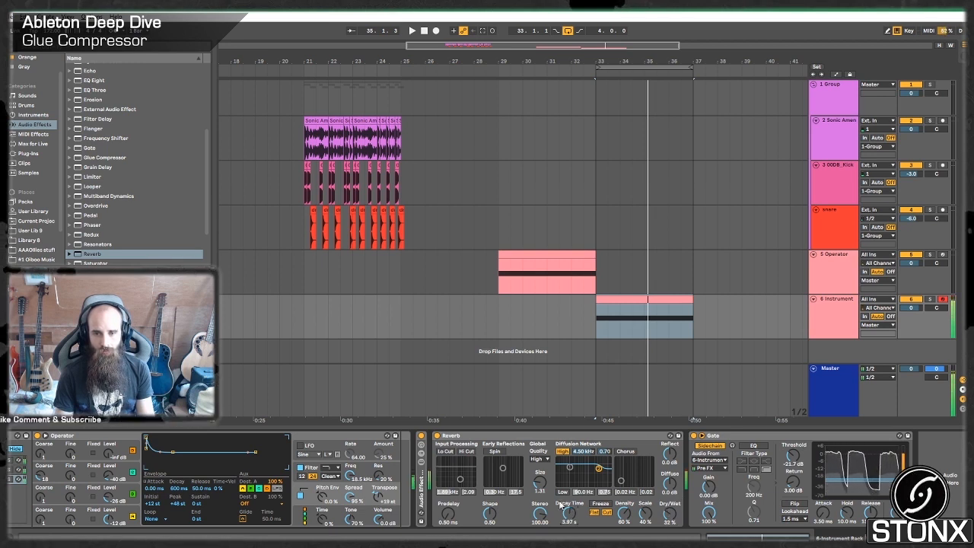
pyautogui.moveTo(569, 513); pyautogui.dragTo(569, 528)
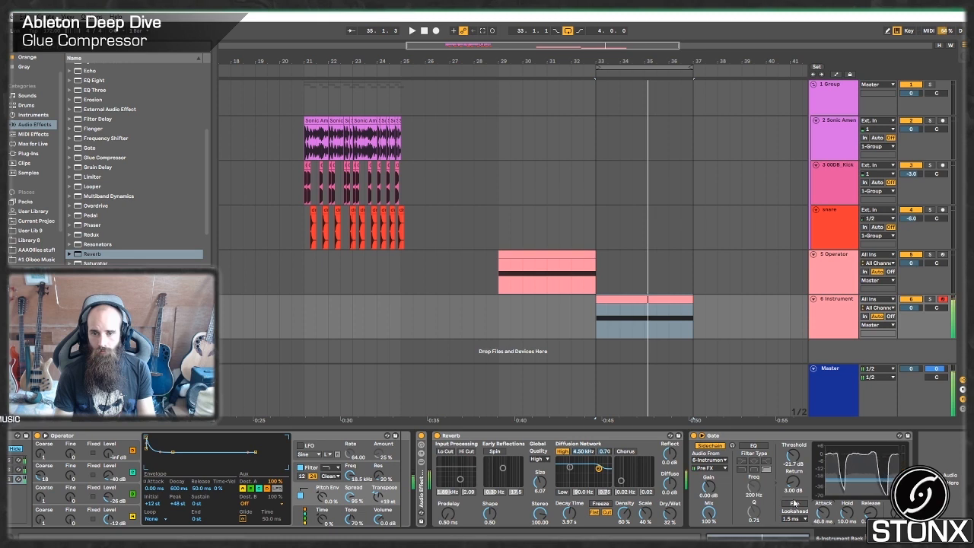
pyautogui.click(437, 435)
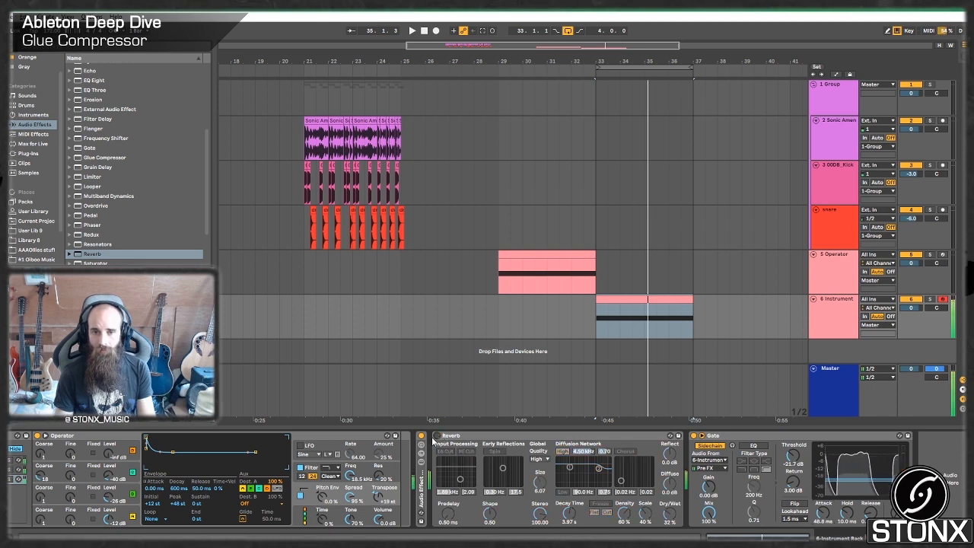
pyautogui.click(436, 436)
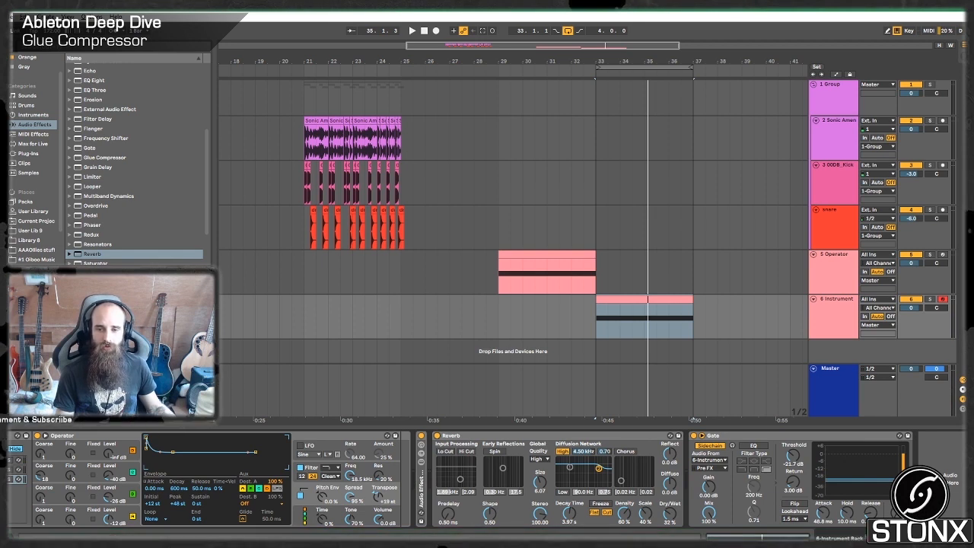
# Search the browser for the OTT preset under Multiband Dynamics and add it after the Gate.
pyautogui.scroll(-3, 106, 192)
pyautogui.click(82, 51)
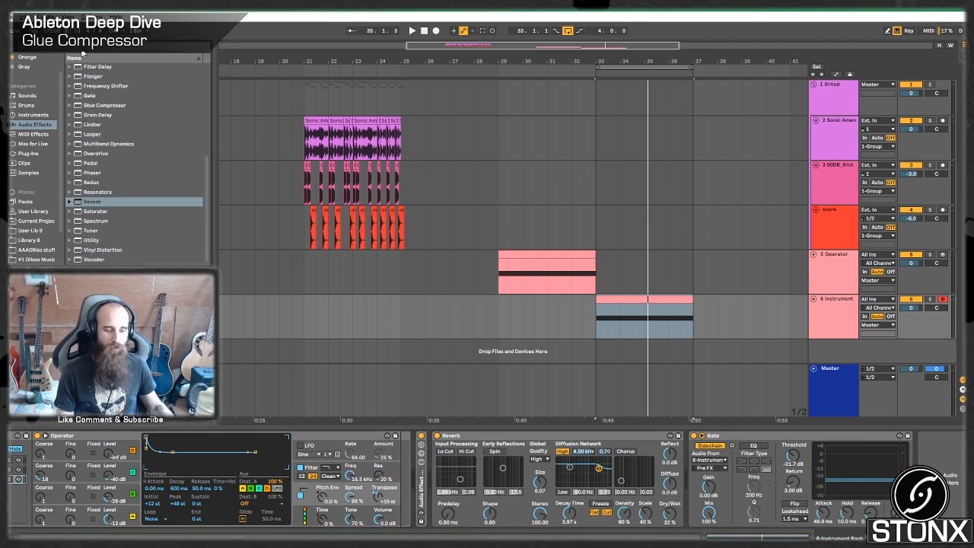
pyautogui.write('ott')
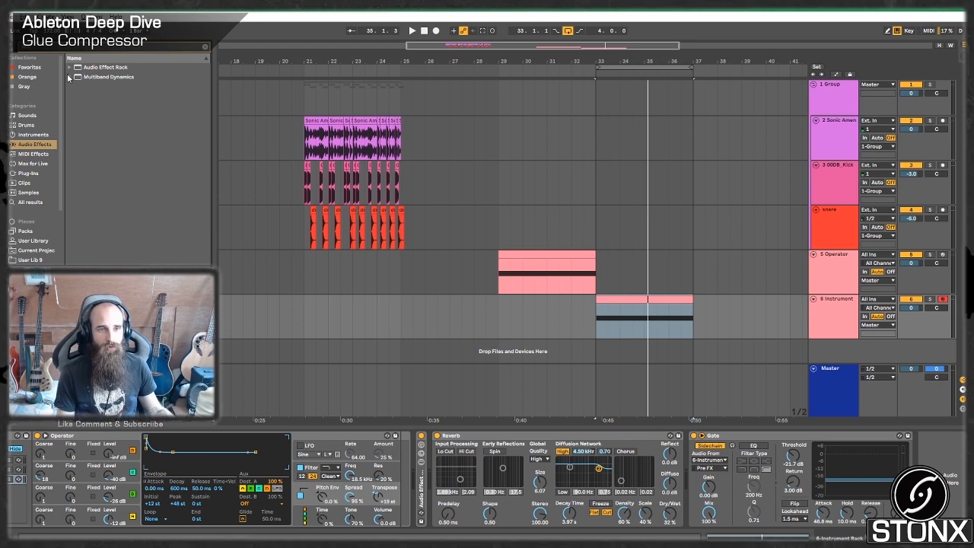
pyautogui.click(68, 77)
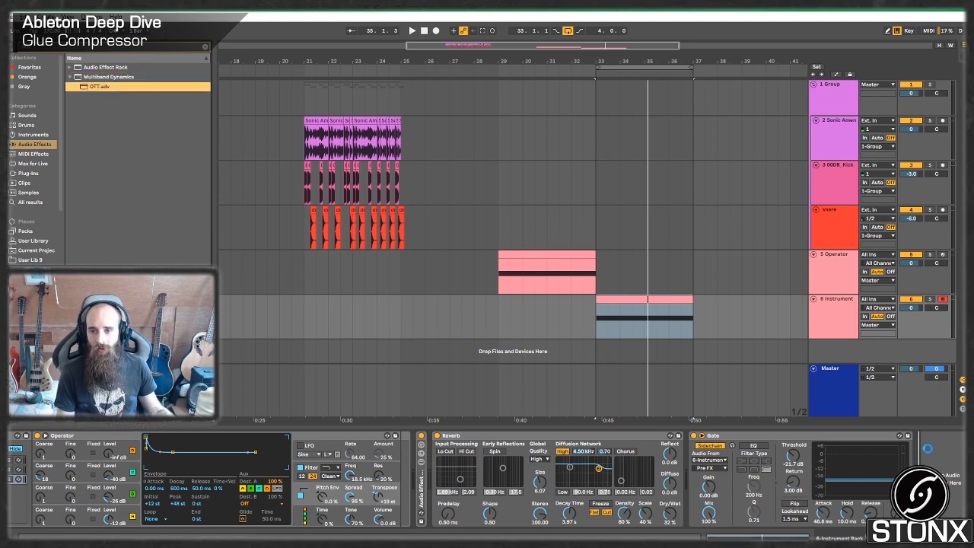
pyautogui.moveTo(927, 449); pyautogui.dragTo(928, 452)
# Duplicate the OTT device three times and play notes through the resulting stack of four.
pyautogui.hotkey('ctrl', 'd')
pyautogui.hotkey('ctrl', 'd')
pyautogui.hotkey('ctrl', 'd')
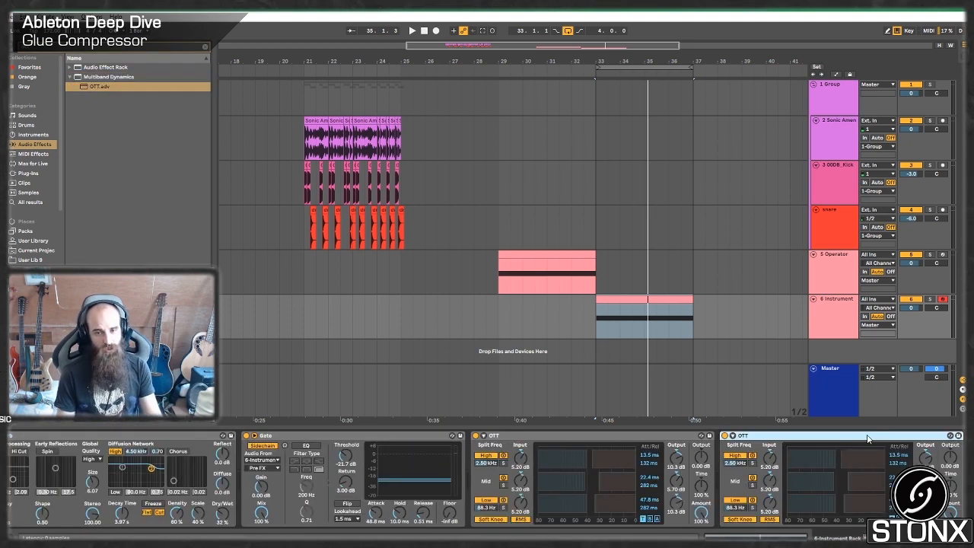
pyautogui.press('a')
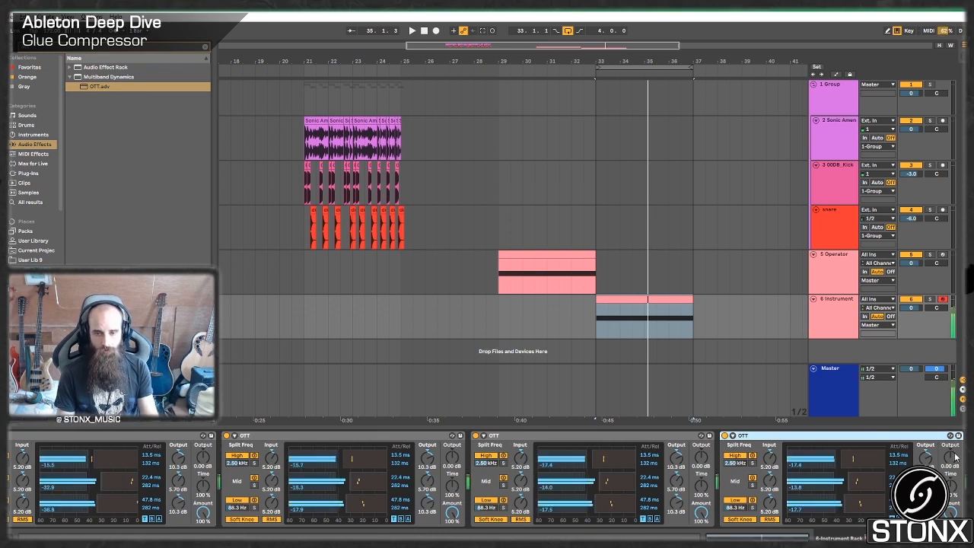
pyautogui.press('z')
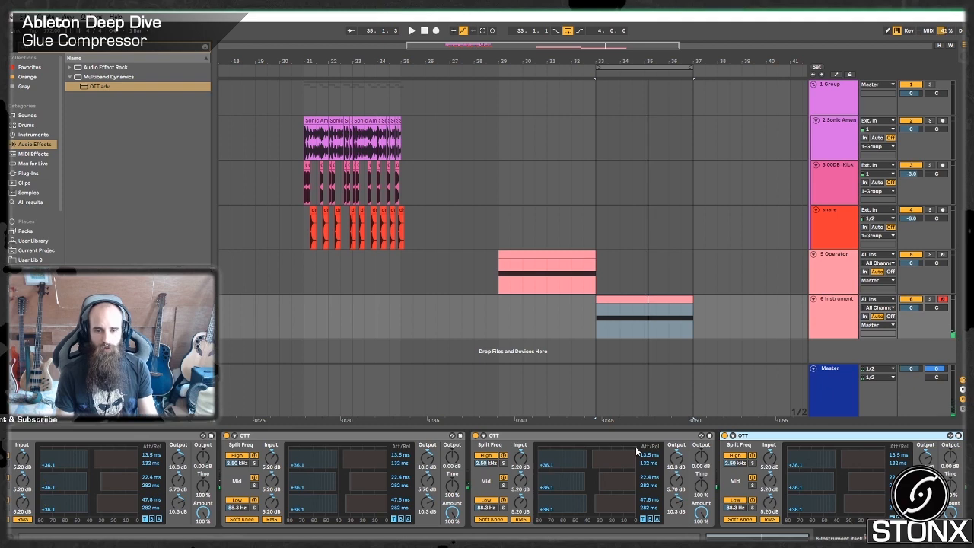
# Group the four OTT devices into an Audio Effect Rack and show its macros and chain list.
pyautogui.hscroll(-3, 487, 479)
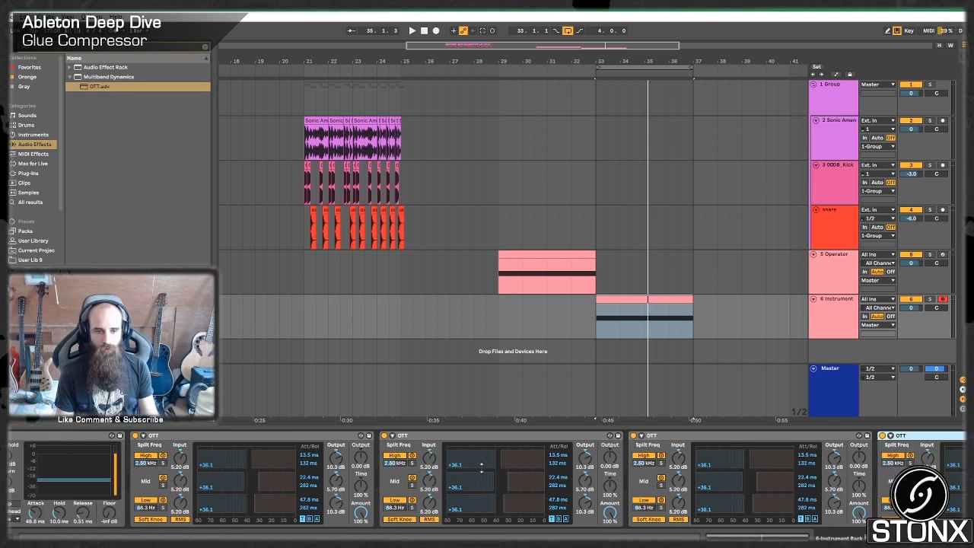
pyautogui.keyDown('shift'); pyautogui.click(291, 438); pyautogui.keyUp('shift')
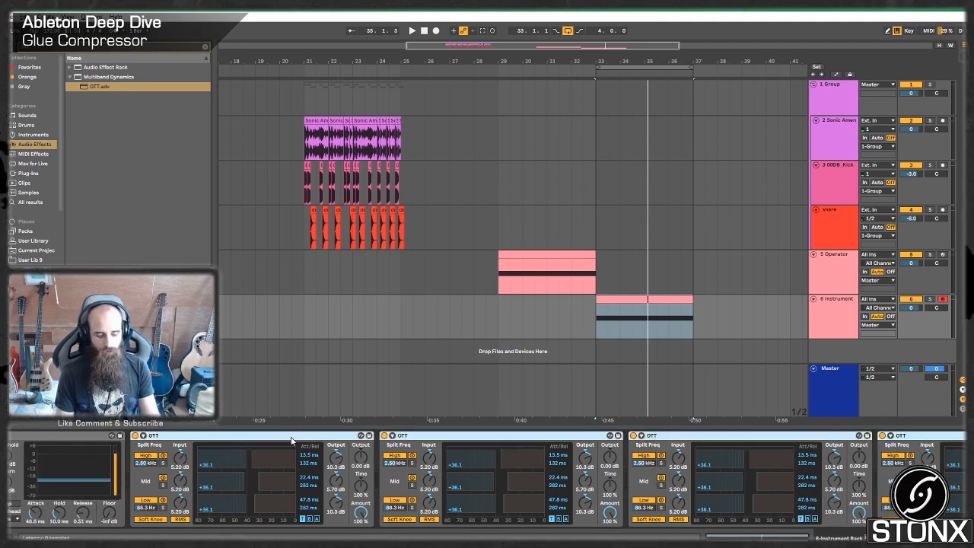
pyautogui.hotkey('ctrl', 'g')
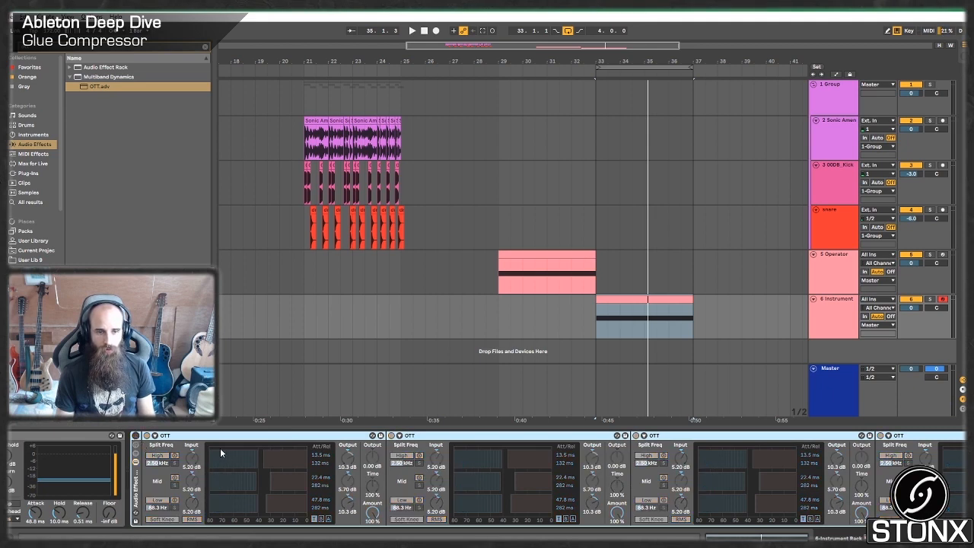
pyautogui.click(136, 447)
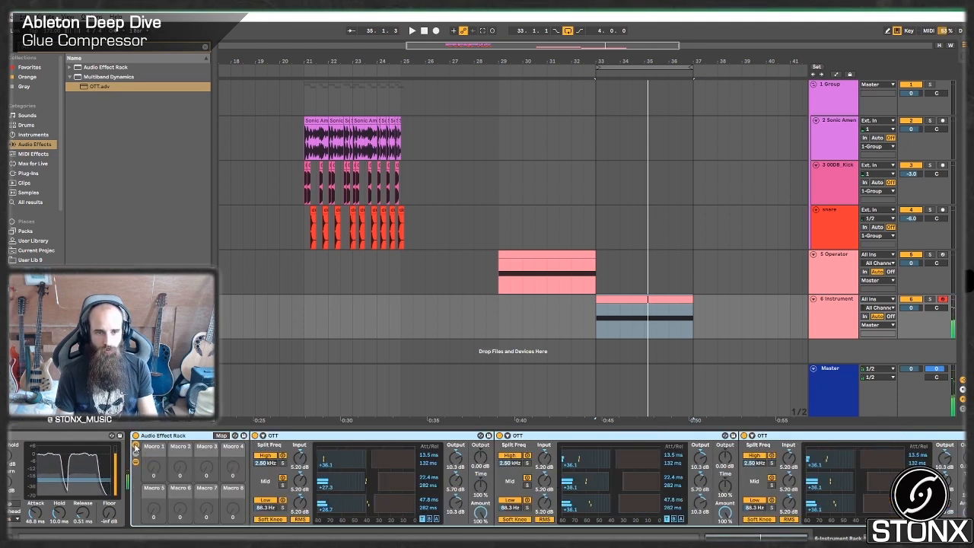
pyautogui.click(136, 455)
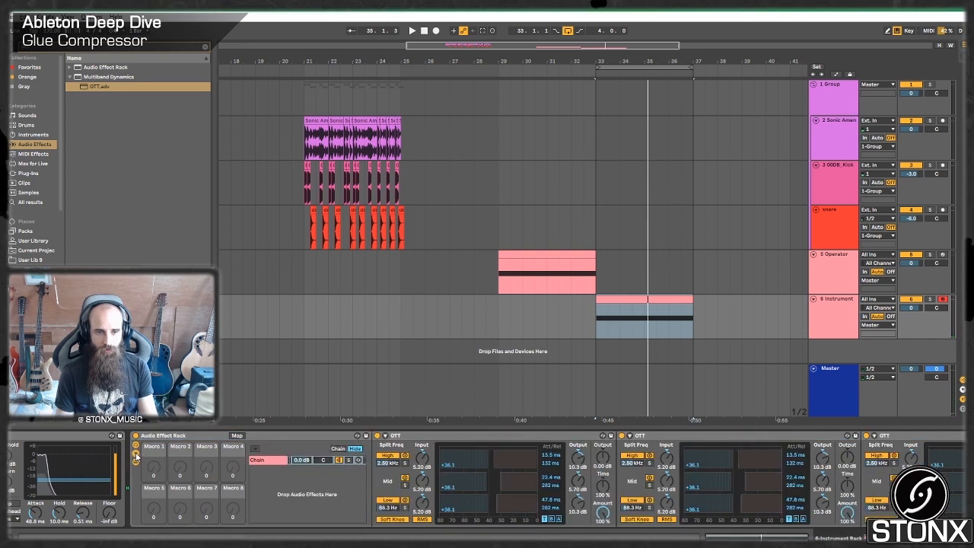
# Name the effect rack's existing chain OTT and create an empty parallel chain named DRY.
pyautogui.doubleClick(265, 461)
pyautogui.write('OT')
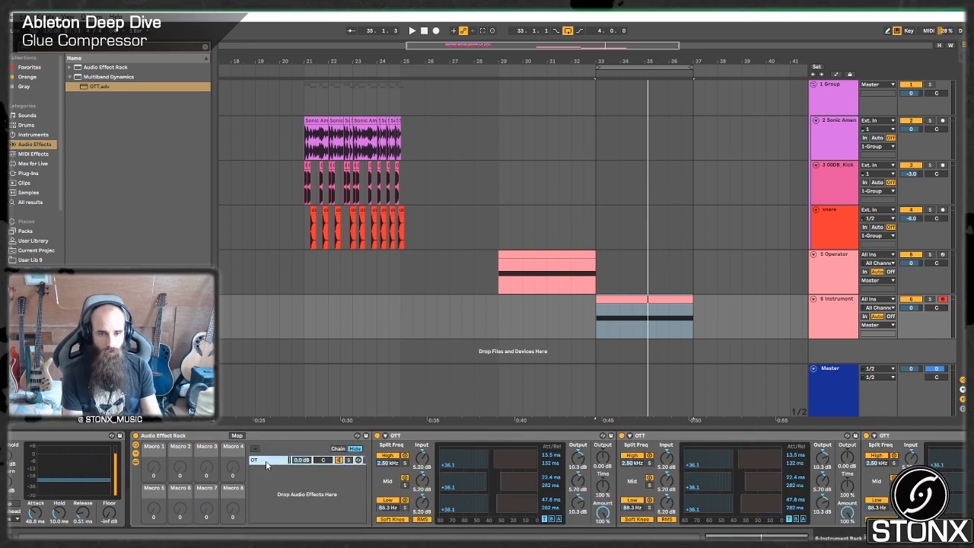
pyautogui.write('T')
pyautogui.press('Return')
pyautogui.rightClick(291, 509)
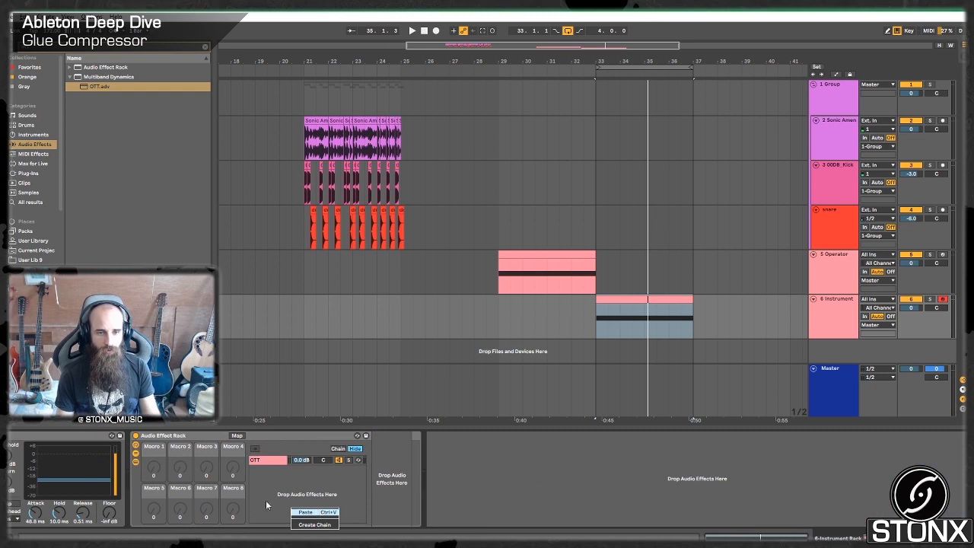
pyautogui.click(314, 524)
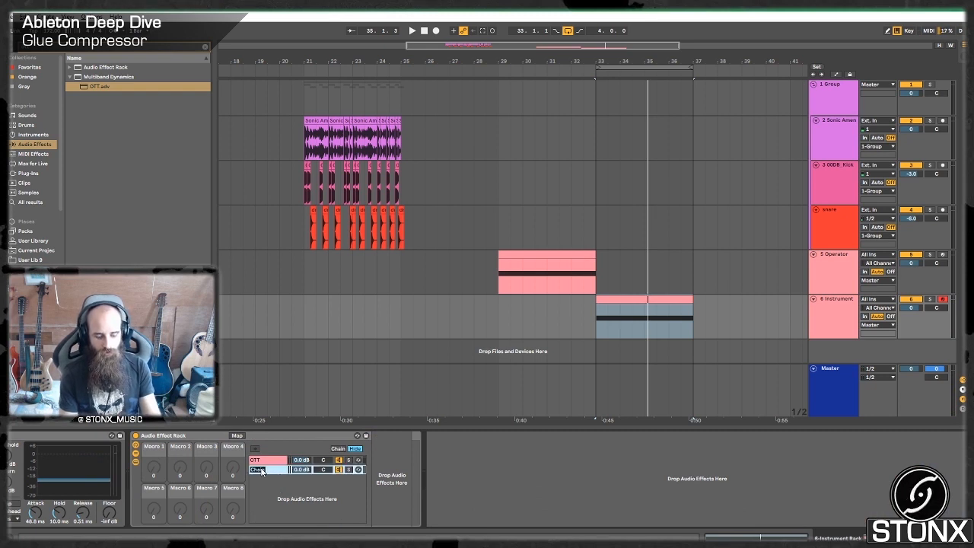
pyautogui.doubleClick(261, 469)
pyautogui.write('DRY')
pyautogui.press('Return')
# Set the OTT and DRY chain volumes to -6 dB each and fold the Audio Effect Rack.
pyautogui.click(305, 461)
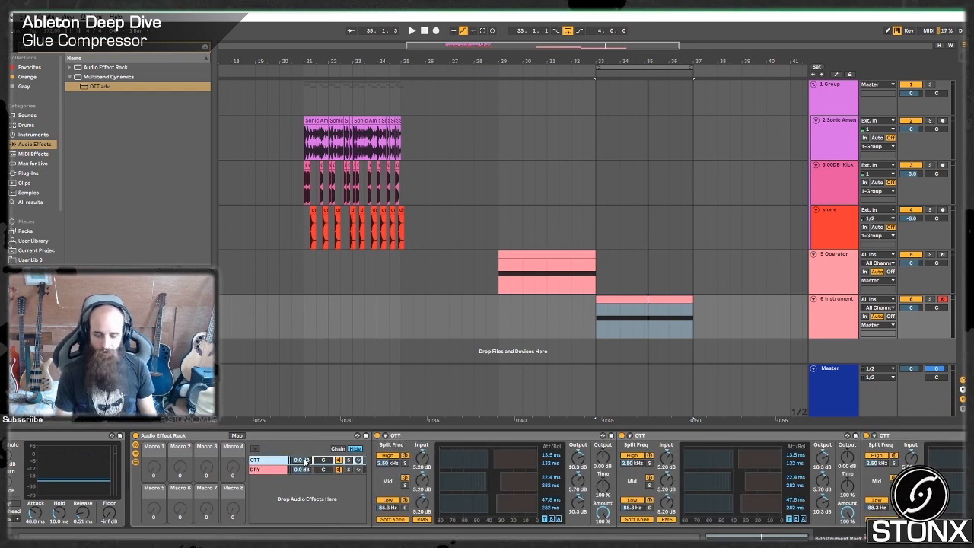
pyautogui.write('-6')
pyautogui.click(306, 470)
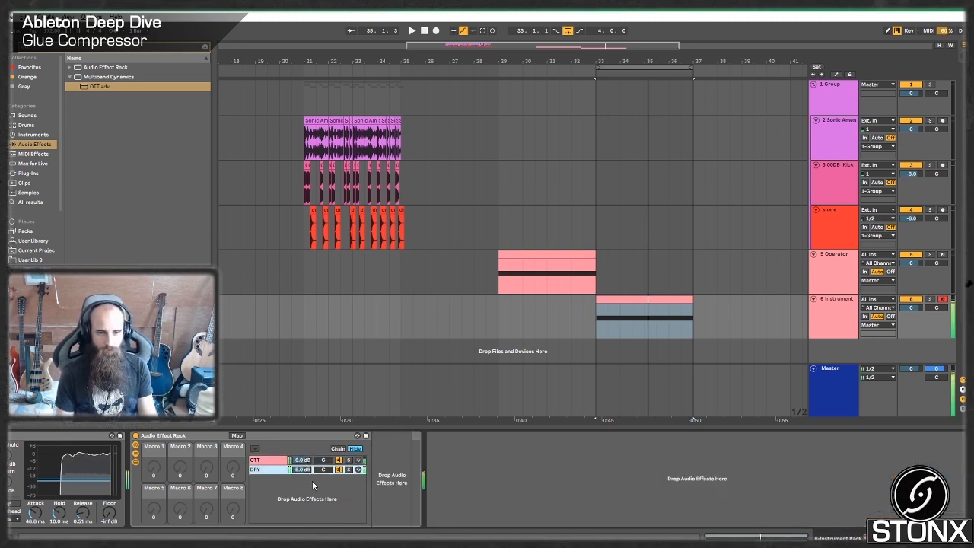
pyautogui.doubleClick(175, 435)
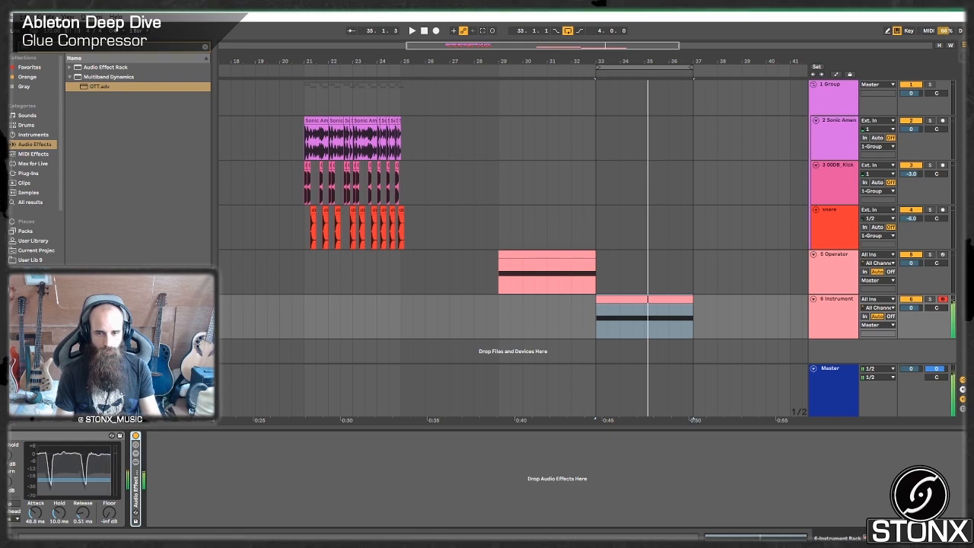
# Try the OTT/DRY effect rack ahead of the Reverb, and return it to its place after the Gate.
pyautogui.hscroll(-10, 728, 485)
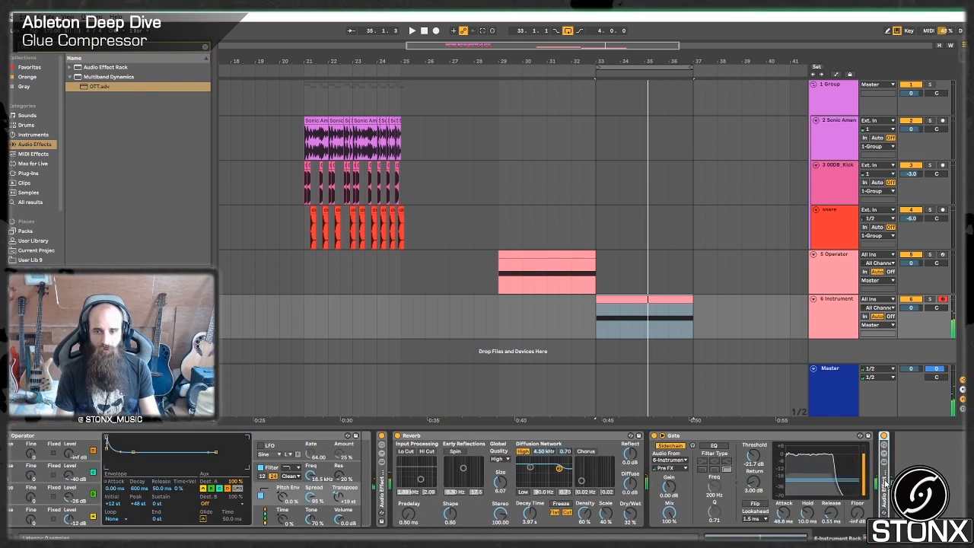
pyautogui.moveTo(441, 481); pyautogui.dragTo(440, 481)
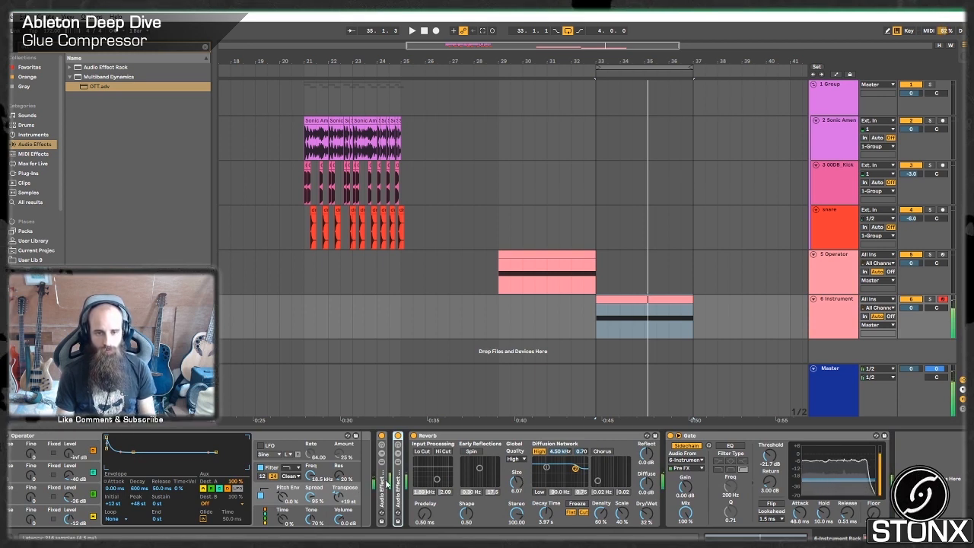
pyautogui.moveTo(400, 477); pyautogui.dragTo(918, 444)
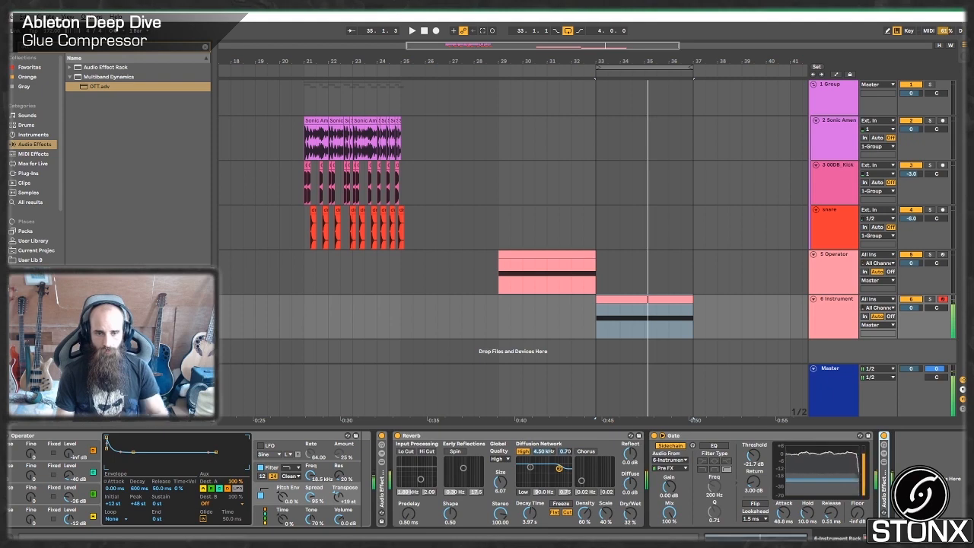
# Fold the Instrument Rack, and expand the OTT/DRY rack and the first Audio Effect Rack to review the bass chain.
pyautogui.hscroll(-3, 487, 480)
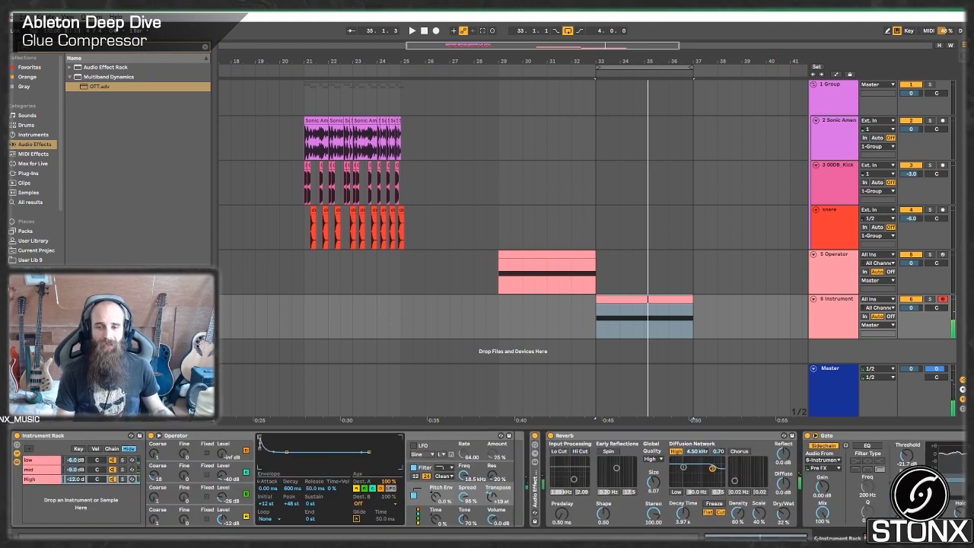
pyautogui.doubleClick(60, 436)
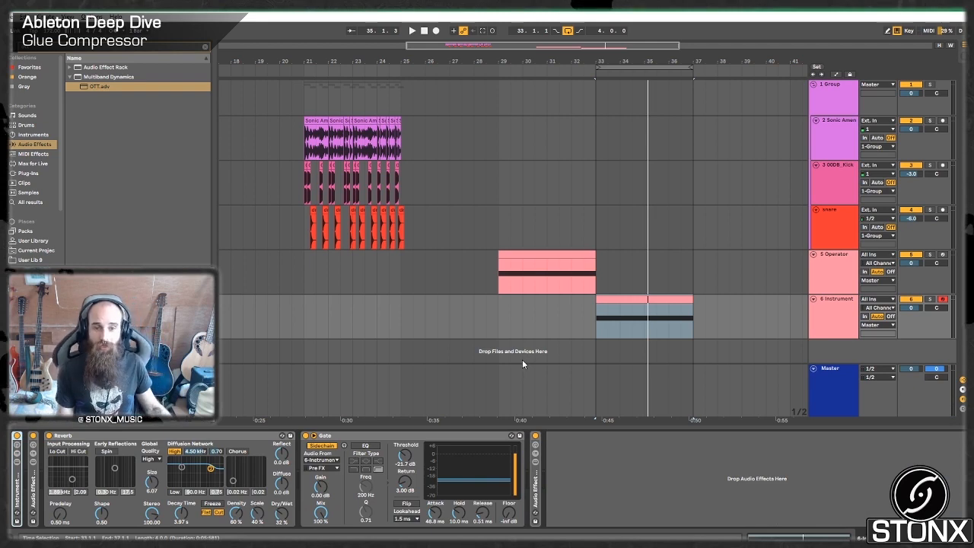
pyautogui.doubleClick(535, 493)
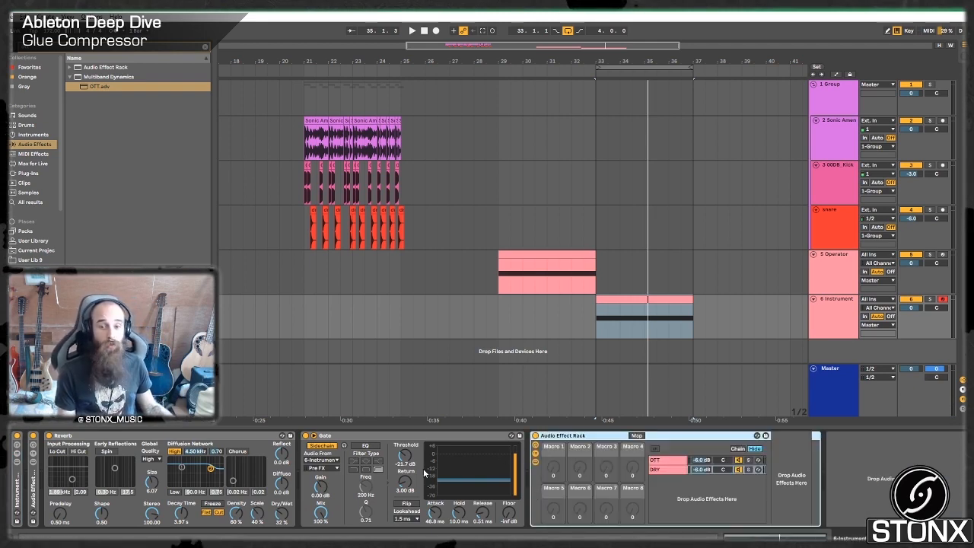
pyautogui.doubleClick(35, 492)
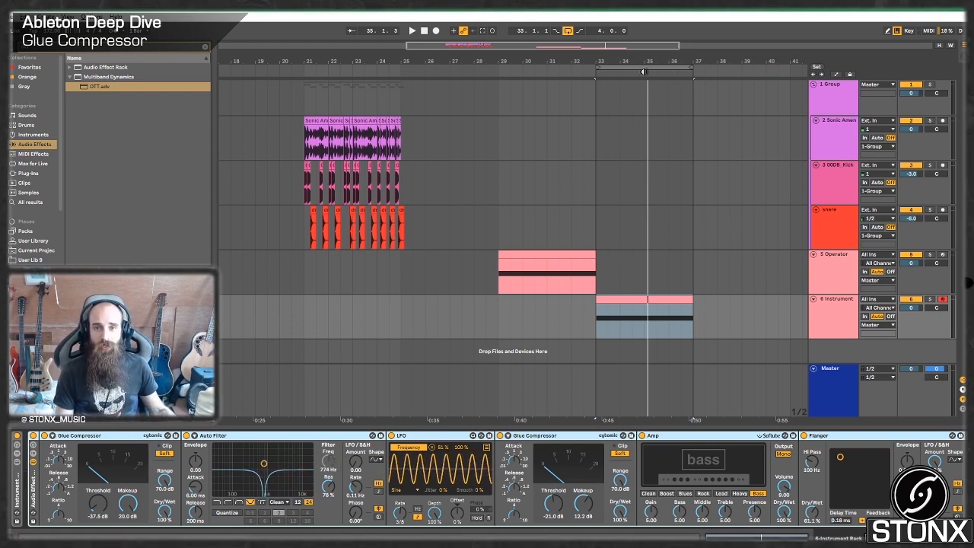
# Group the Sonic Amen track's Glue Compressor, Saturator and Auto Filter into an Audio Effect Rack.
pyautogui.moveTo(535, 61); pyautogui.dragTo(560, 47)
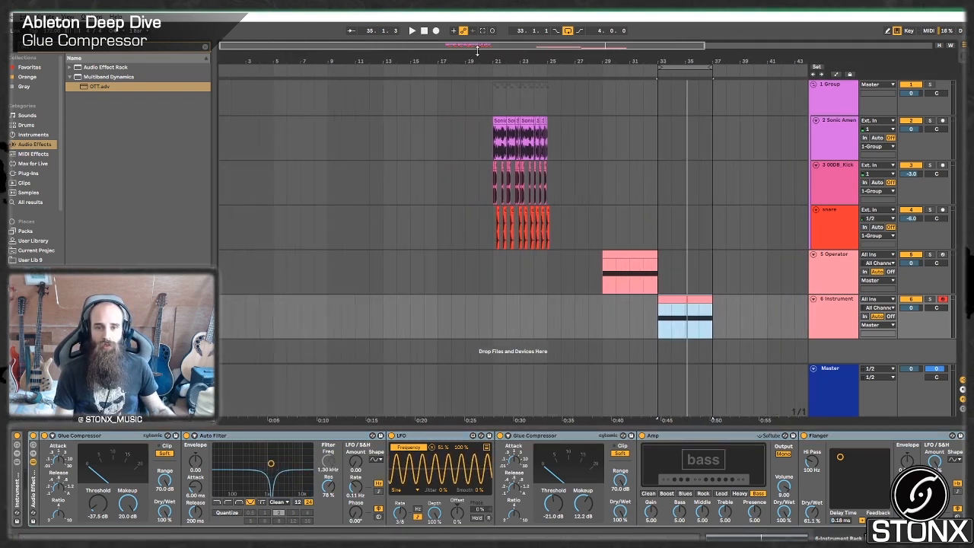
pyautogui.click(492, 92)
pyautogui.click(835, 136)
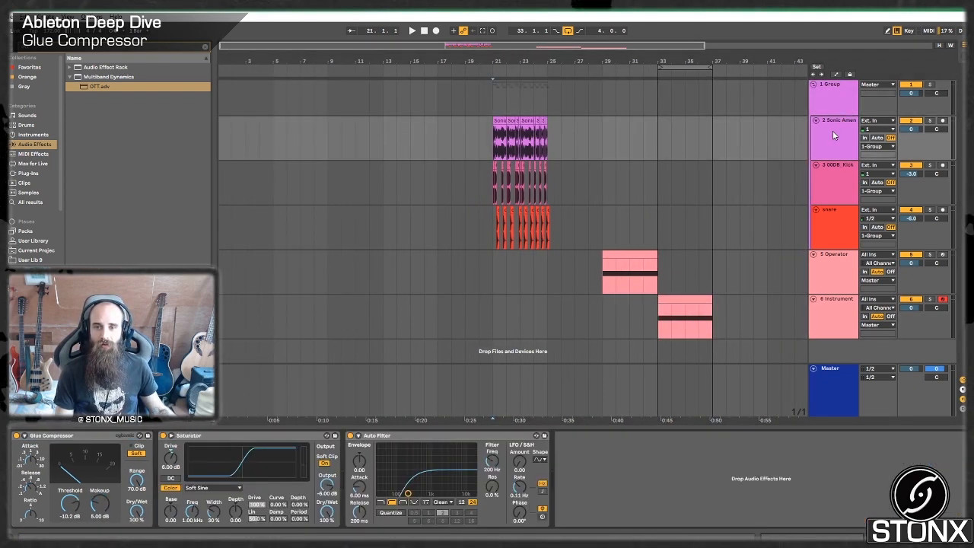
pyautogui.hotkey('ctrl', 'a')
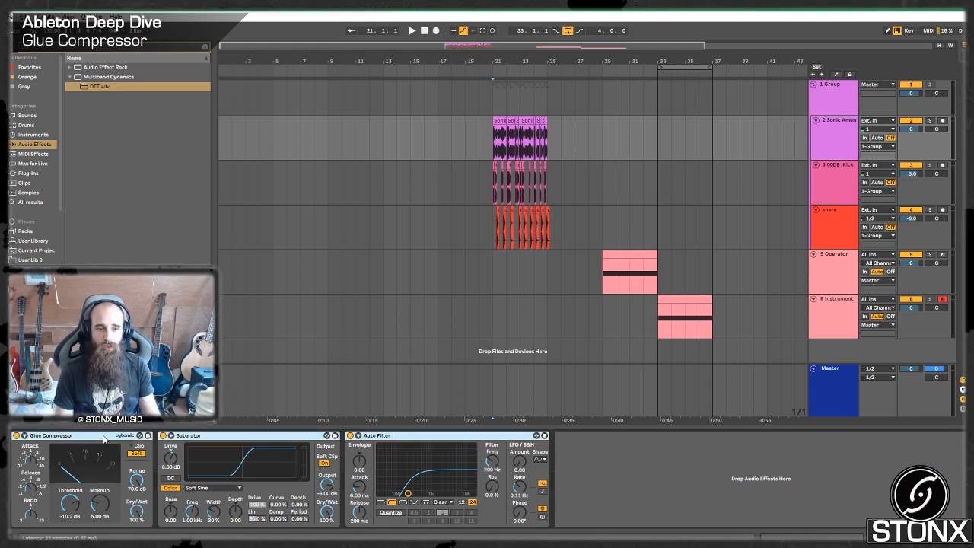
pyautogui.hotkey('ctrl', 'g')
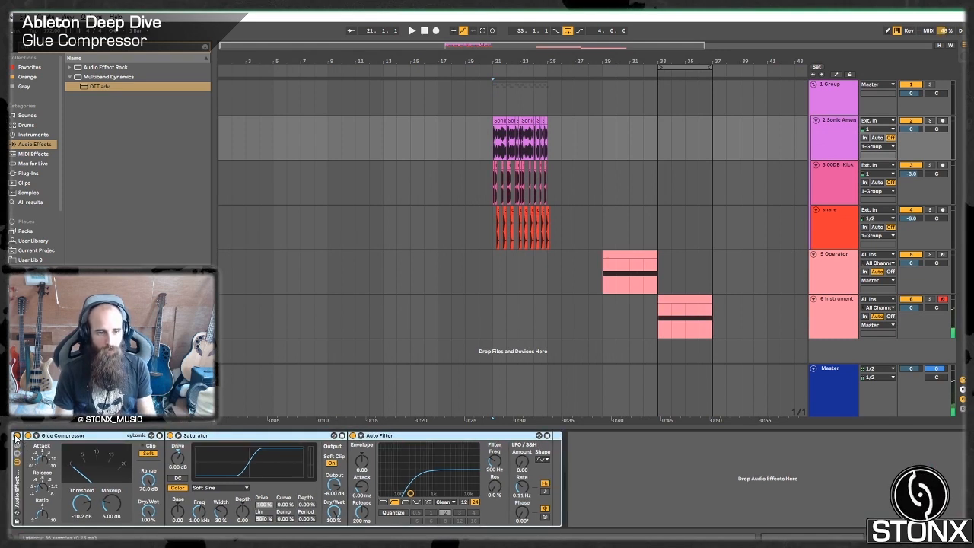
# Solo the Sonic Amen track and compare its playback with the new effect rack bypassed and active.
pyautogui.click(16, 435)
pyautogui.click(931, 121)
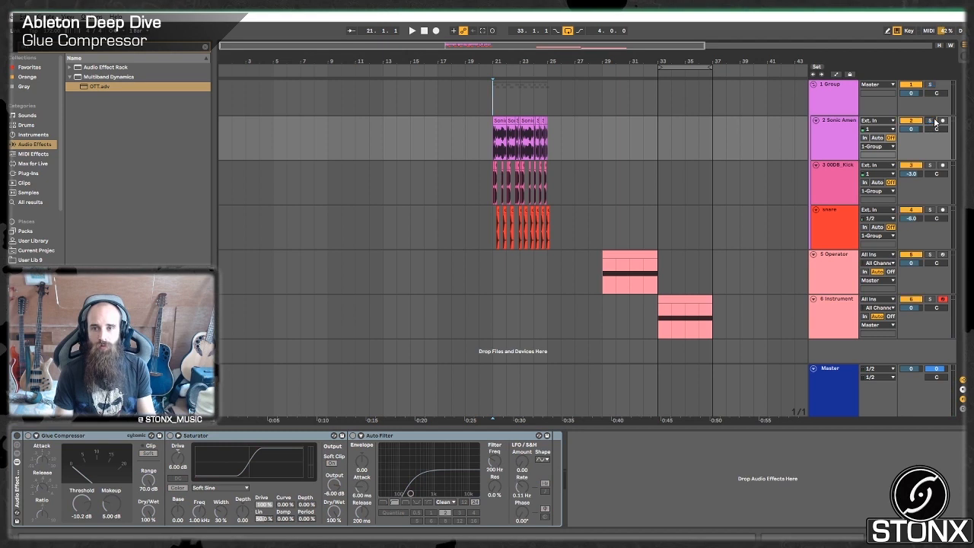
pyautogui.press('space')
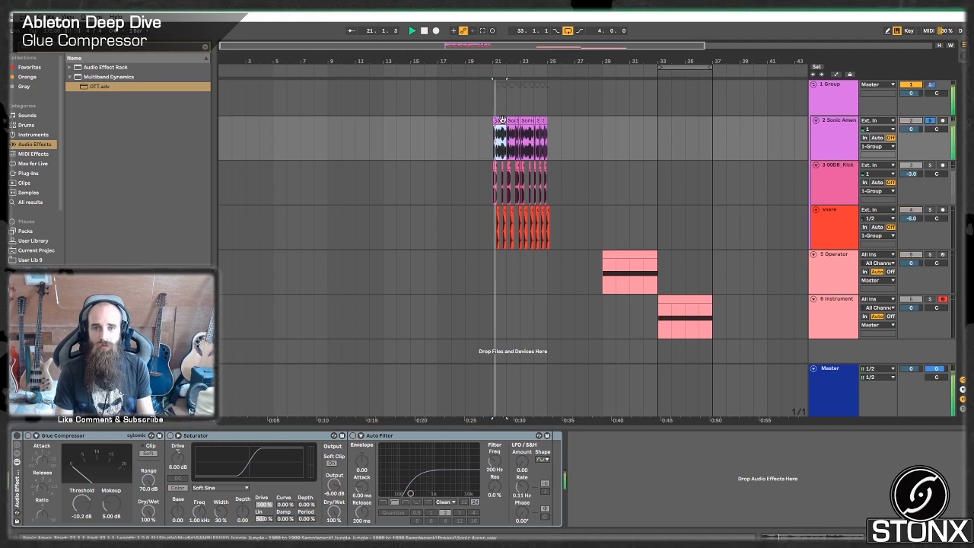
pyautogui.click(18, 437)
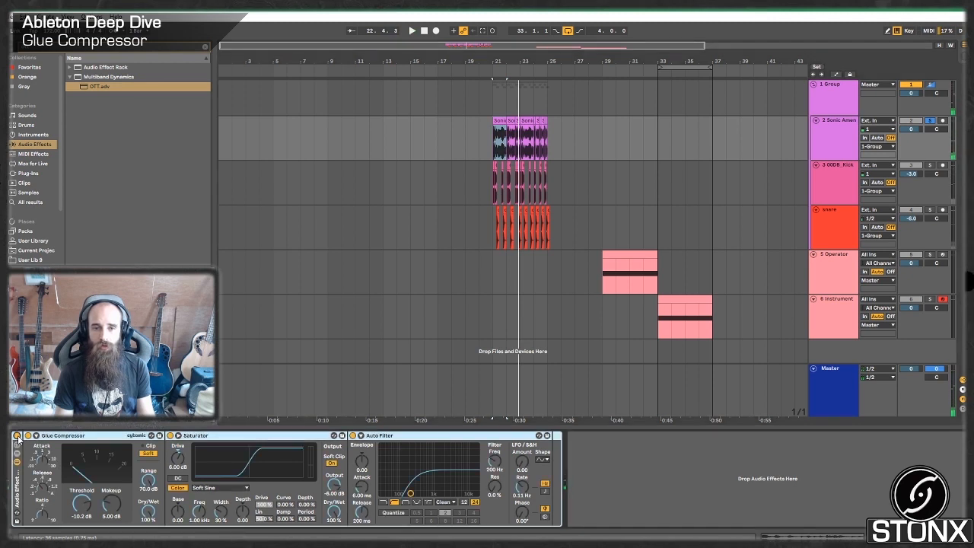
pyautogui.press('space')
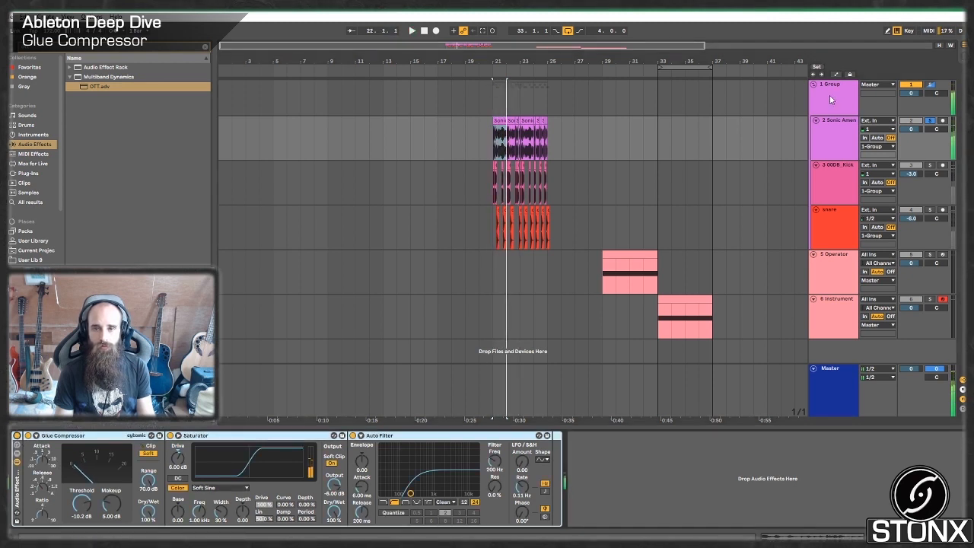
# Replay the soloed Sonic Amen loop, comparing it with the whole rack and with the Auto Filter bypassed and re-enabled.
pyautogui.click(831, 99)
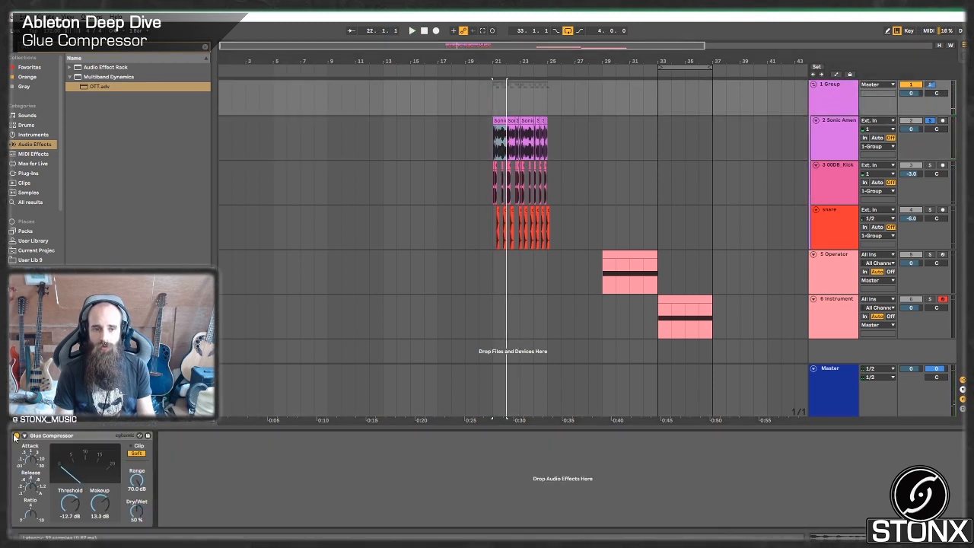
pyautogui.click(832, 135)
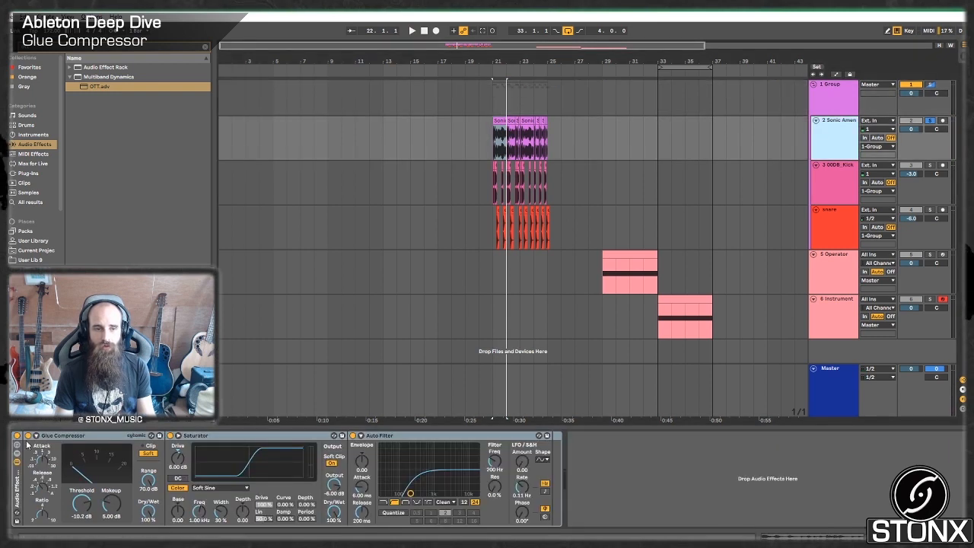
pyautogui.press('space')
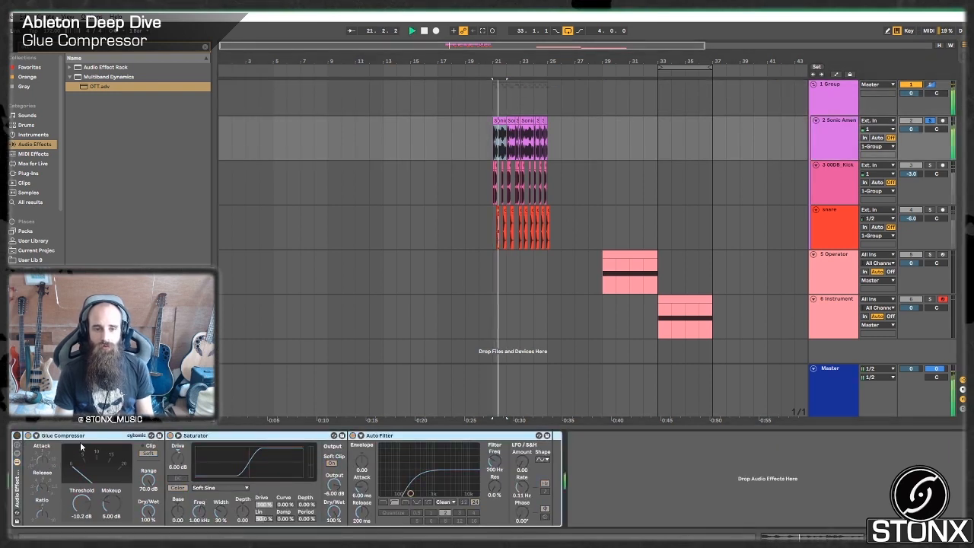
pyautogui.click(16, 437)
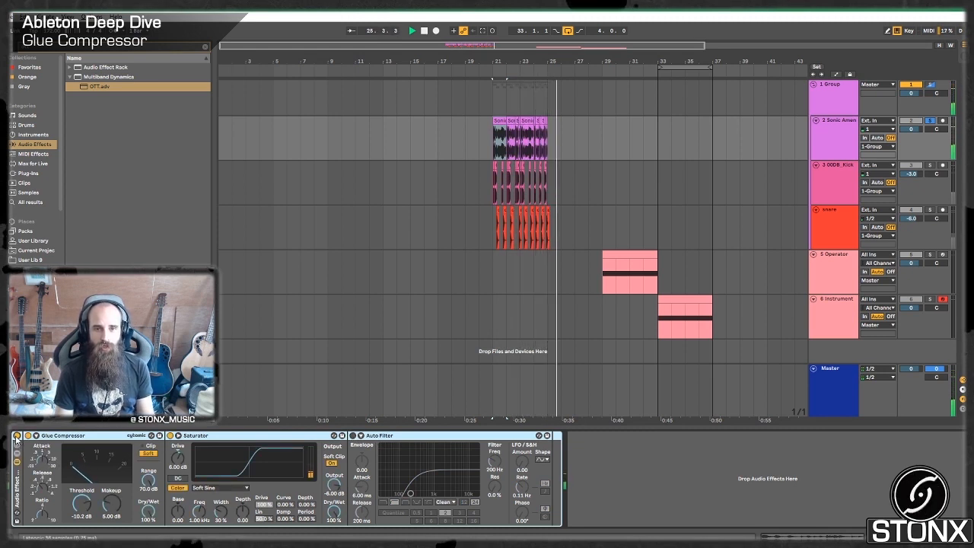
pyautogui.click(353, 435)
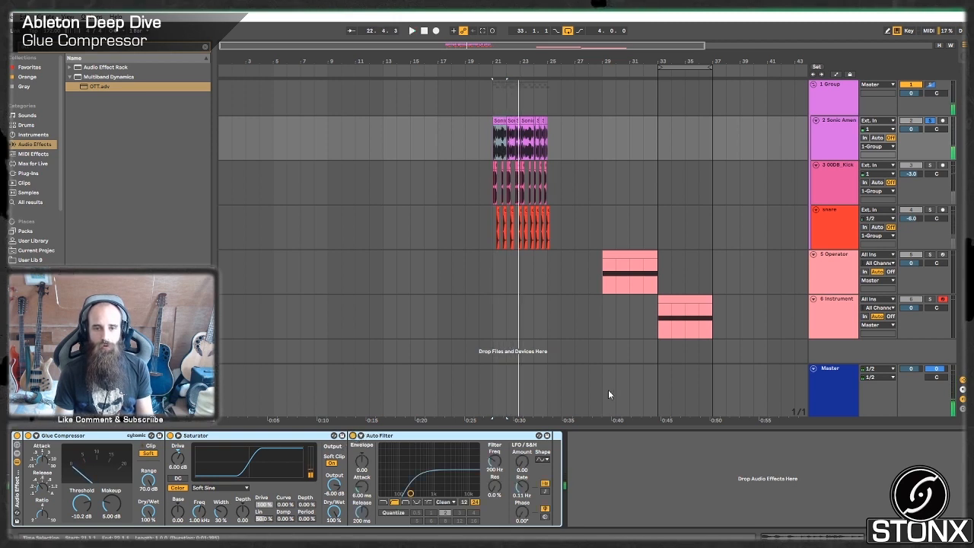
# Unsolo the drums, loop the four bars of drum clips from bar 21, and play the loop.
pyautogui.click(929, 84)
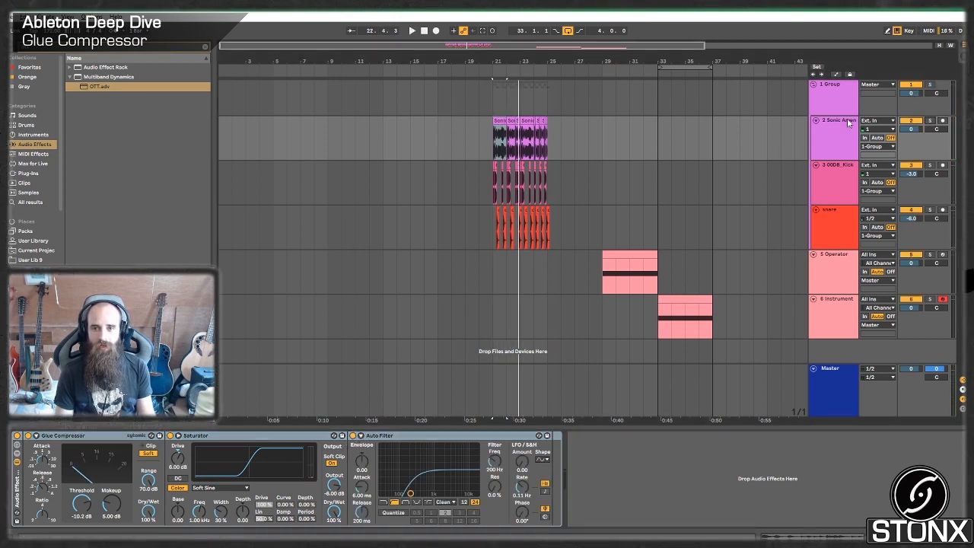
pyautogui.click(828, 217)
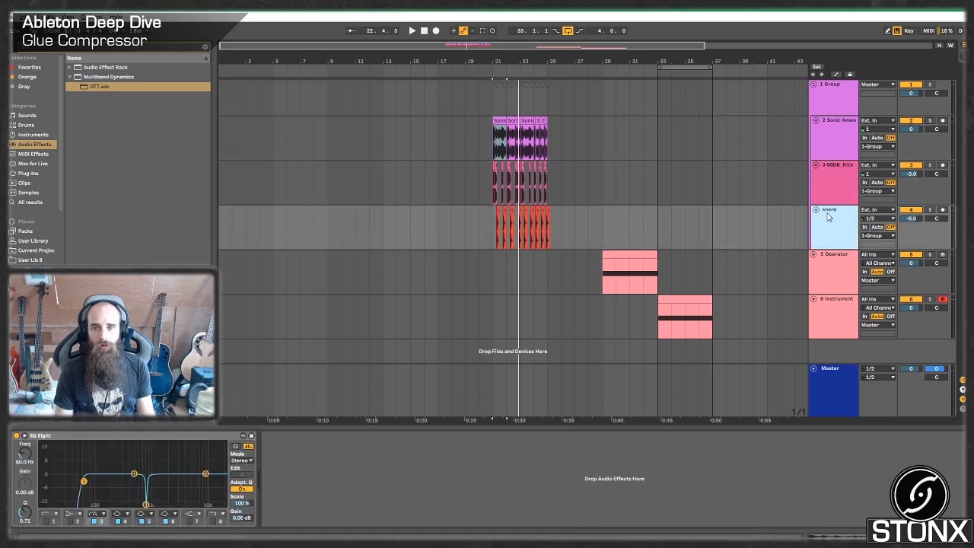
pyautogui.click(846, 104)
pyautogui.click(22, 436)
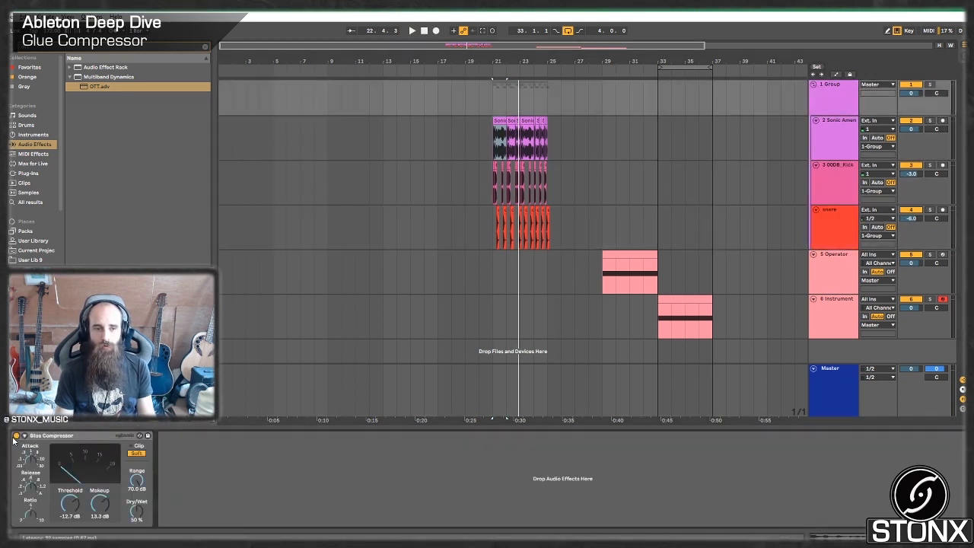
pyautogui.keyDown('shift'); pyautogui.click(547, 120); pyautogui.keyUp('shift')
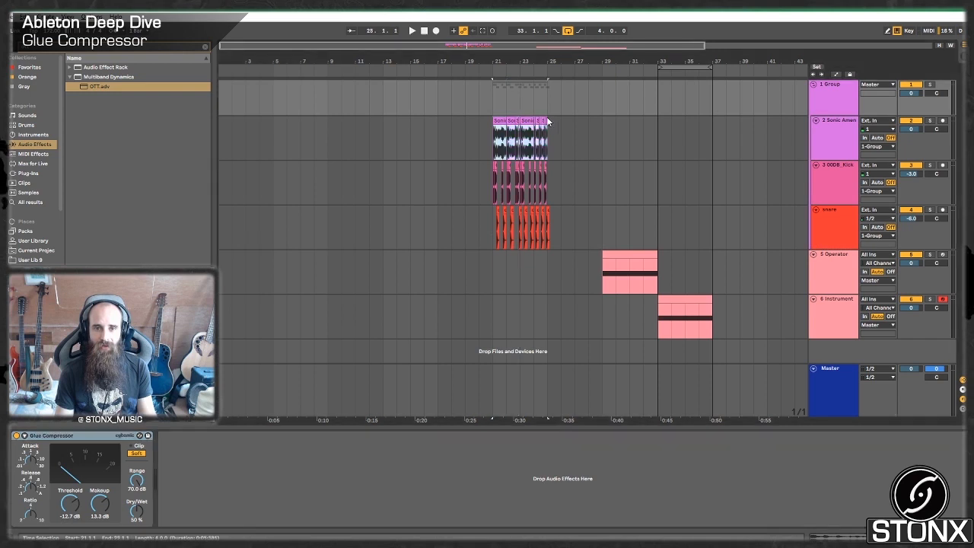
pyautogui.hotkey('ctrl', 'l')
pyautogui.press('space')
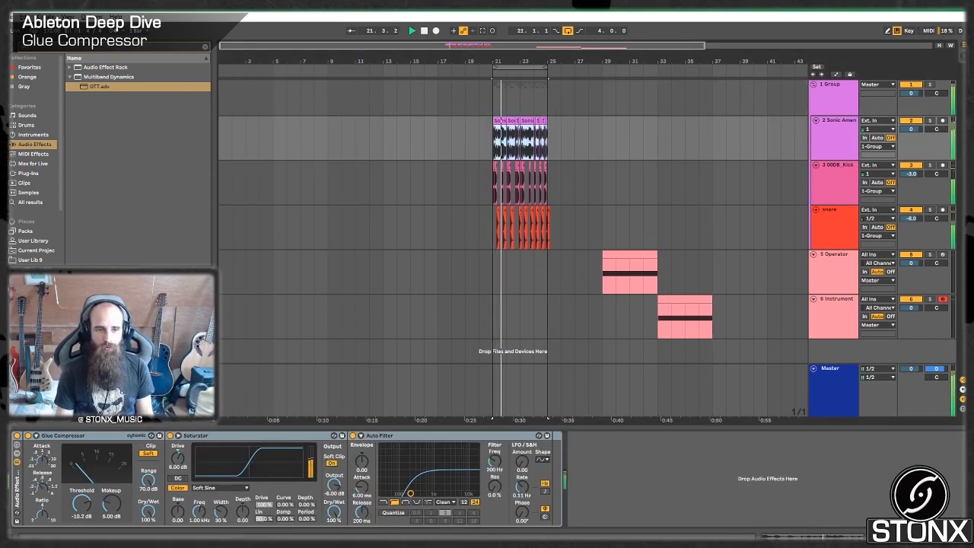
# Compare the drum loop with the drum group's Glue Compressor bypassed and active, and stop playback.
pyautogui.click(847, 97)
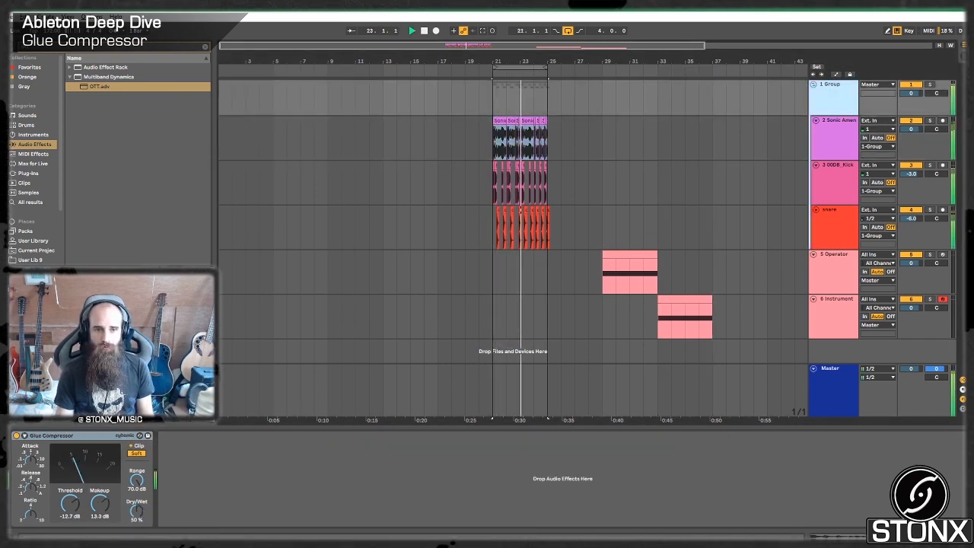
pyautogui.click(16, 437)
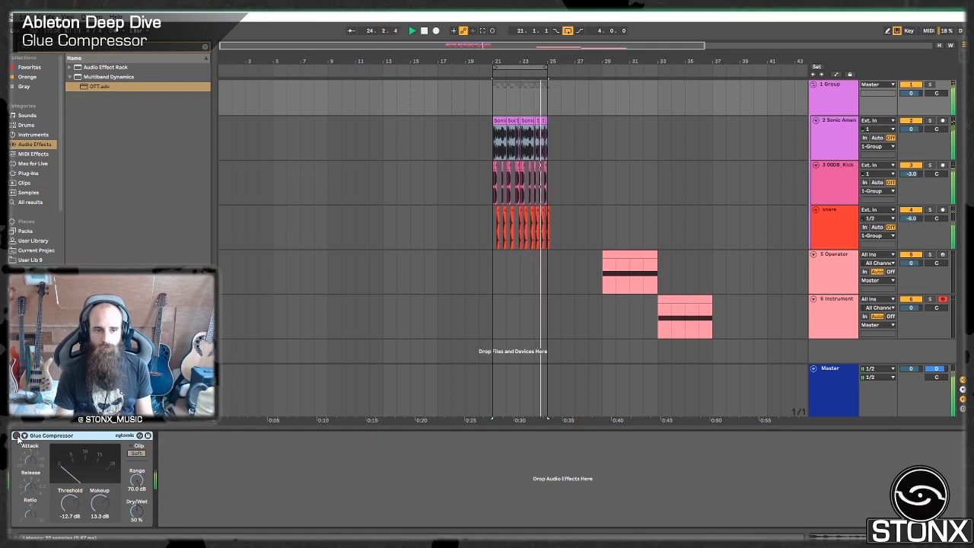
pyautogui.click(17, 436)
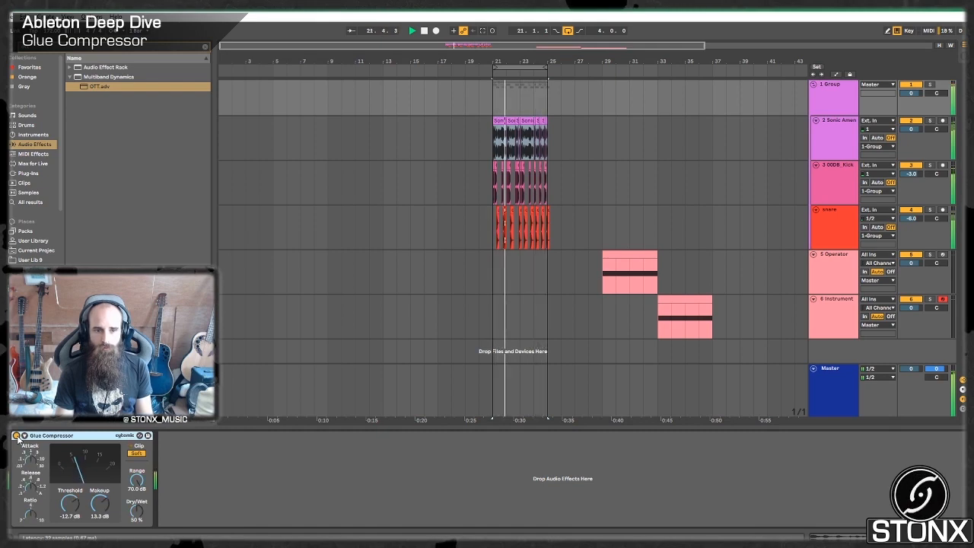
pyautogui.click(678, 297)
pyautogui.press('space')
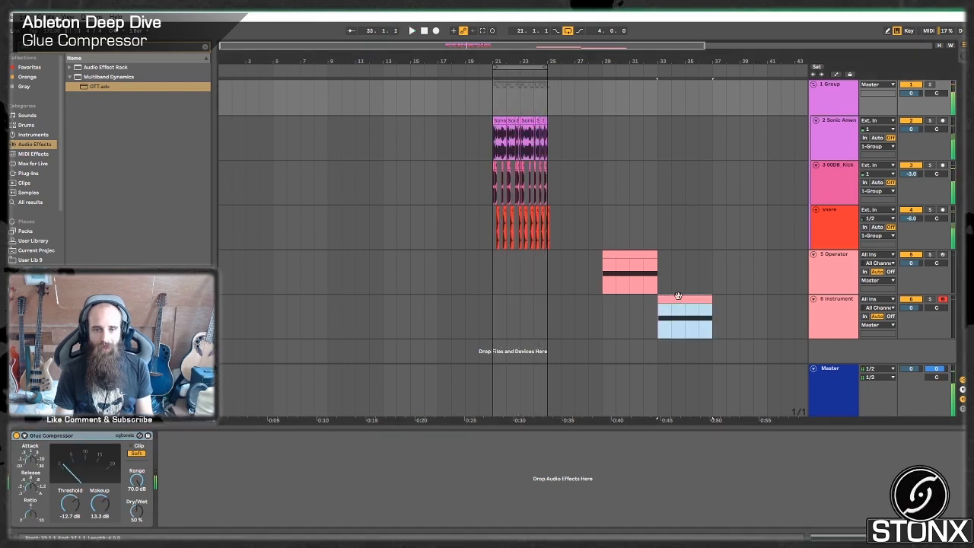
# Select the Instrument Rack bass track at bar 21 and play the drum loop beneath it.
pyautogui.click(618, 259)
pyautogui.click(682, 301)
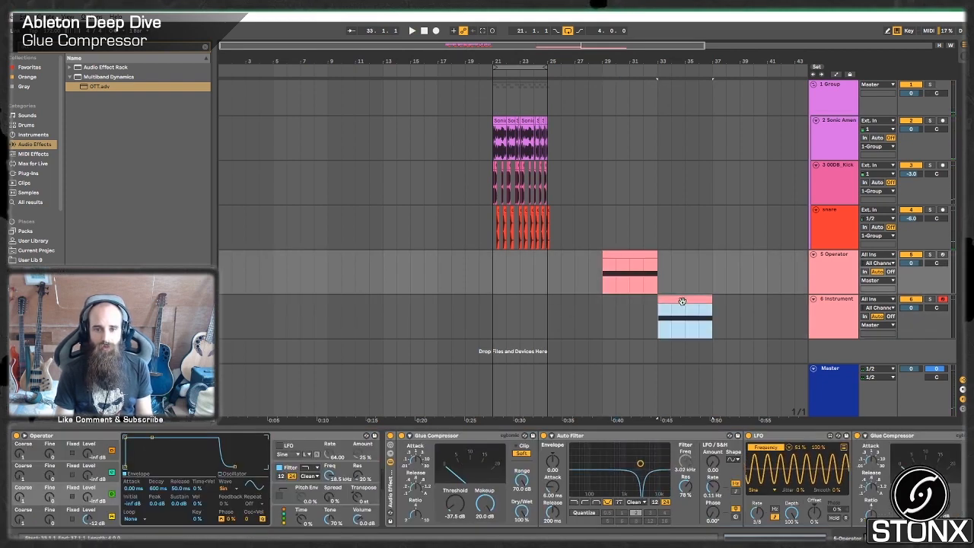
pyautogui.click(495, 300)
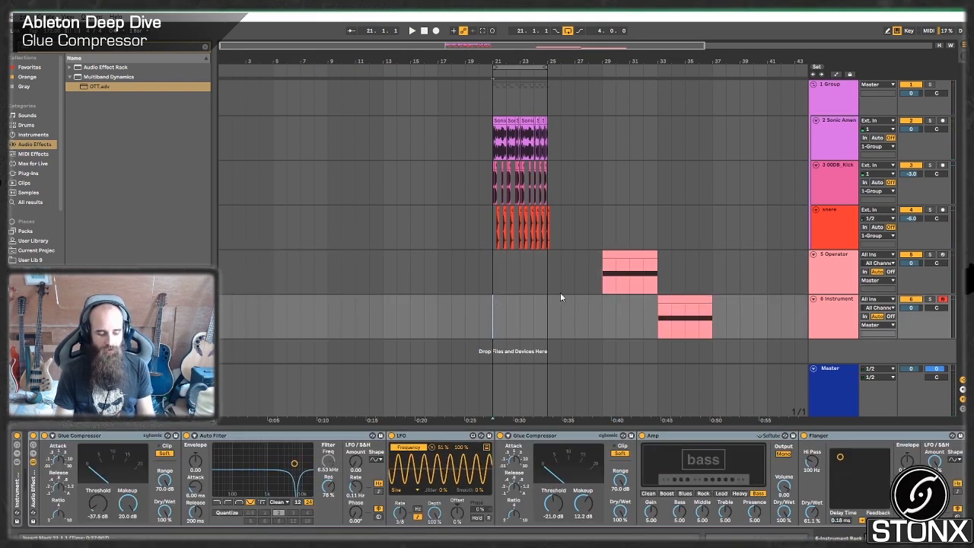
pyautogui.press('space')
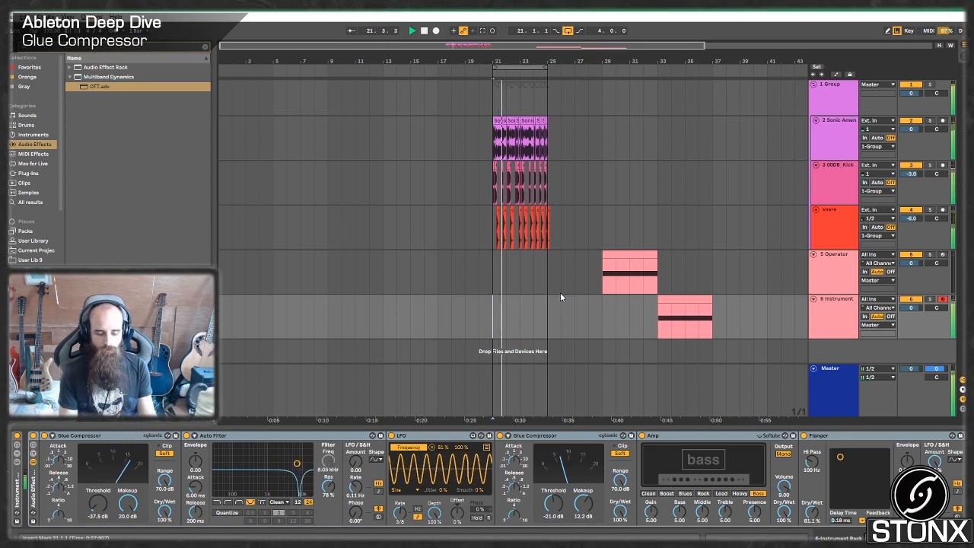